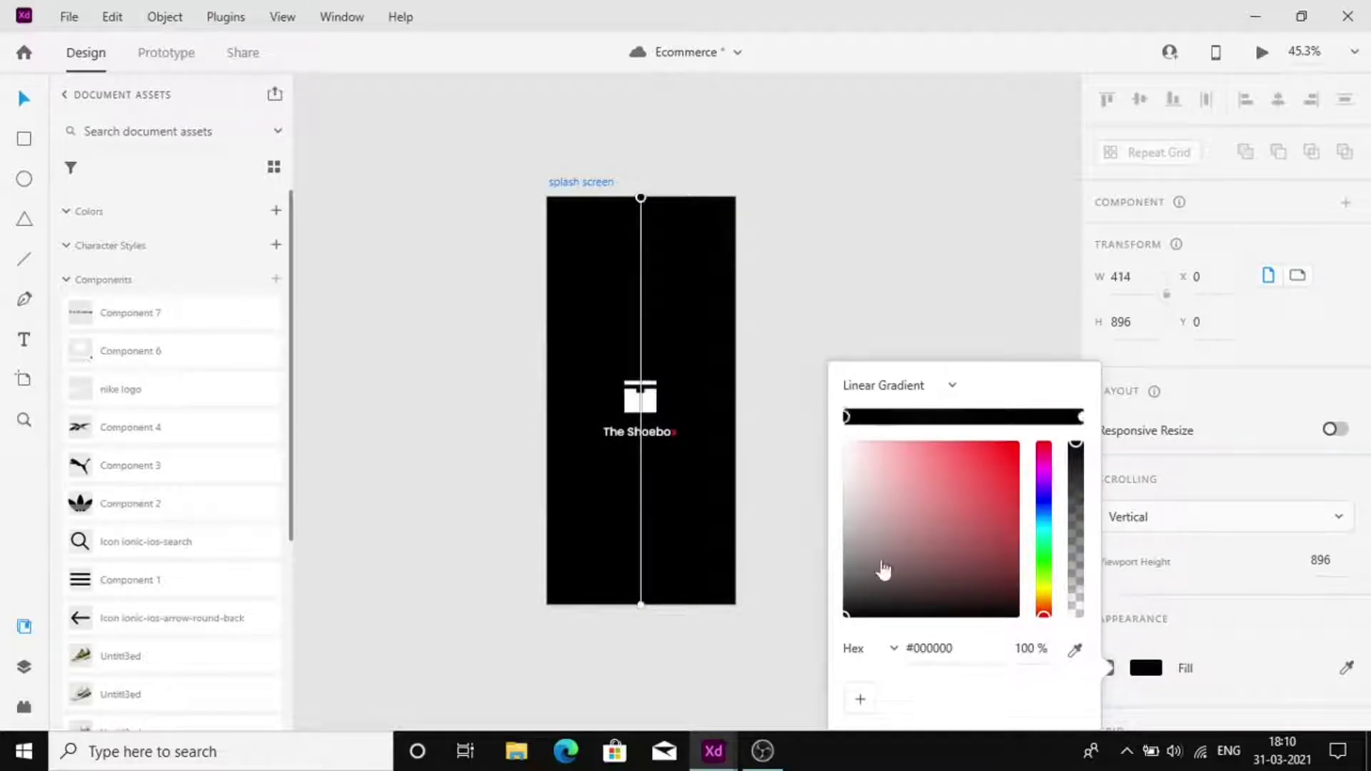
Shade the splash screen background with a linear gradient running from dark grey at the top to black at the bottom
left_click_drag(883, 569, 835, 580)
key("Escape")
left_click(640, 396)
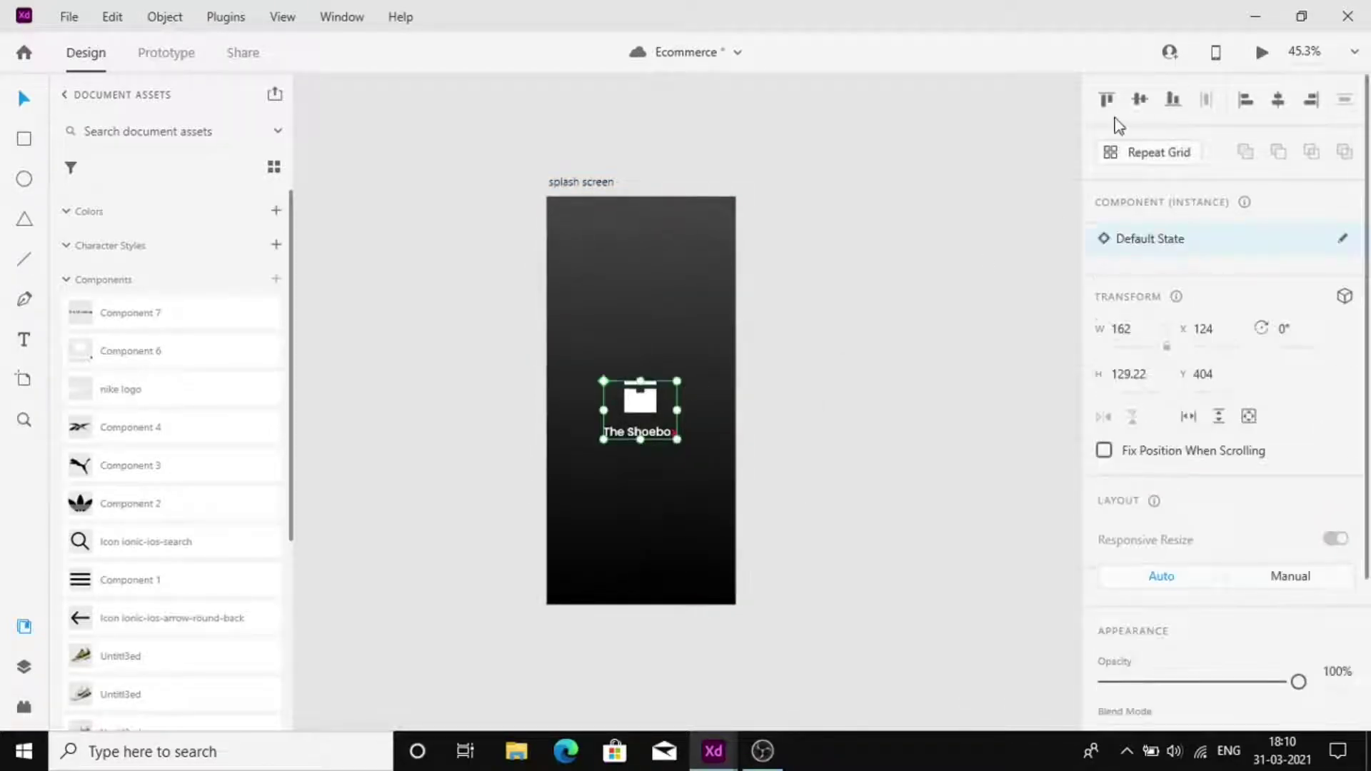
Duplicate the splash screen artboard and rename the copy Home page
left_click(581, 182)
key("ctrl+d")
double_click(785, 182)
type("Home page")
key("Return")
Delete the logo from the Home page artboard and change its background to white
left_click(860, 425)
key("Delete")
left_click(1145, 668)
left_click(891, 391)
left_click(875, 347)
left_click(1051, 255)
scroll(1051, 256, "right", 3)
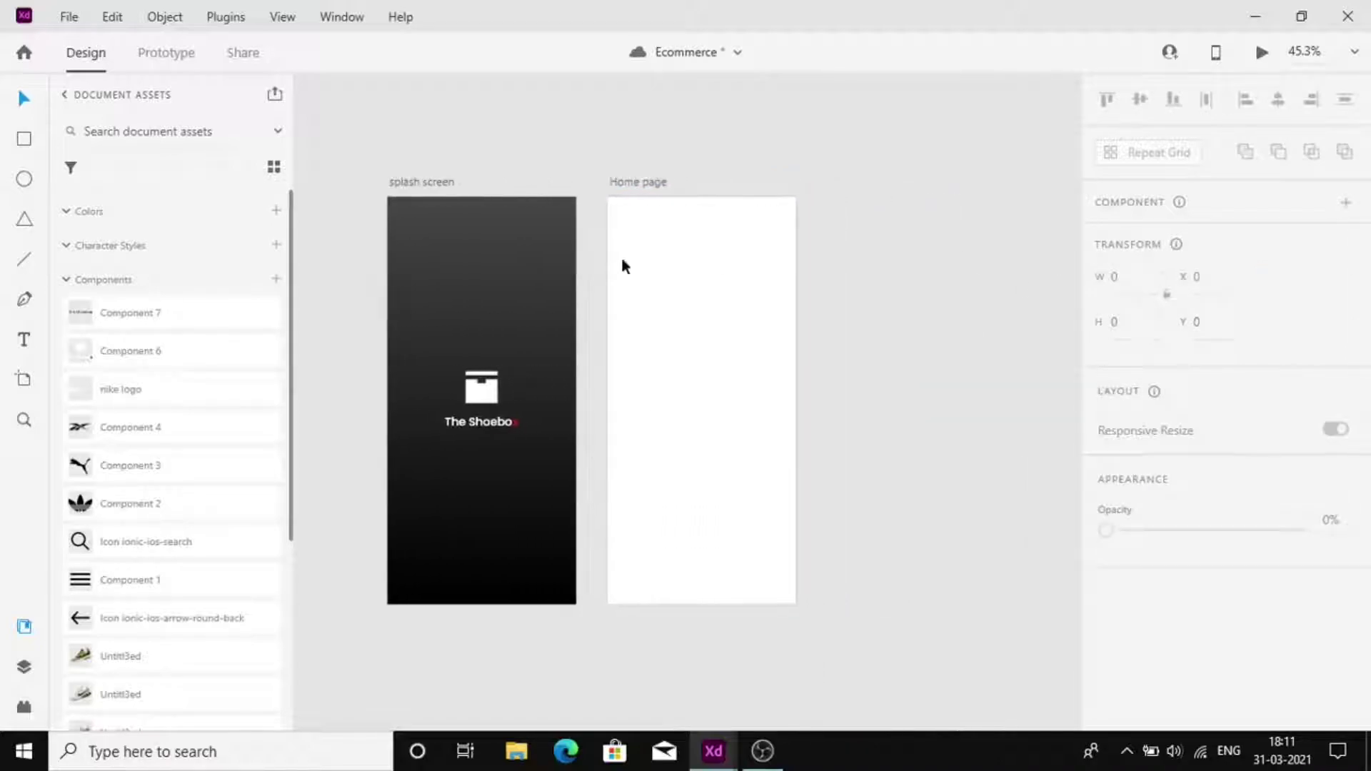
Place the Shoebox wordmark component centred near the top of the Home page at Y 58
scroll(709, 234, "up", 3)
left_click_drag(129, 329, 678, 224)
key("Down")
key("Down")
key("Down")
key("Down")
key("Down")
key("Down")
key("Down")
key("Down")
key("Down")
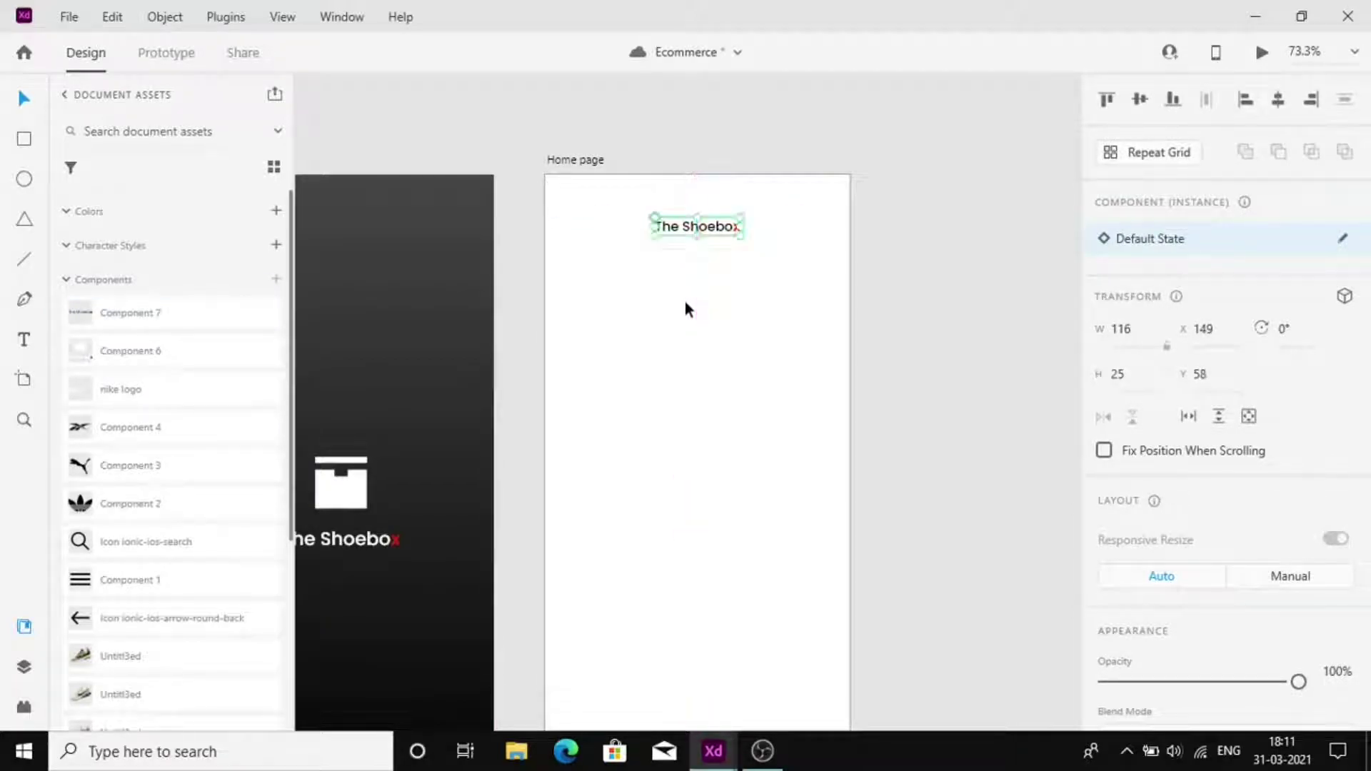
Add the search icon and the hamburger menu icon components to the Home page, with the menu icon level with the wordmark
left_click(685, 302)
left_click_drag(166, 542, 714, 332)
left_click_drag(130, 579, 575, 229)
scroll(597, 231, "up", 4)
left_click(604, 237)
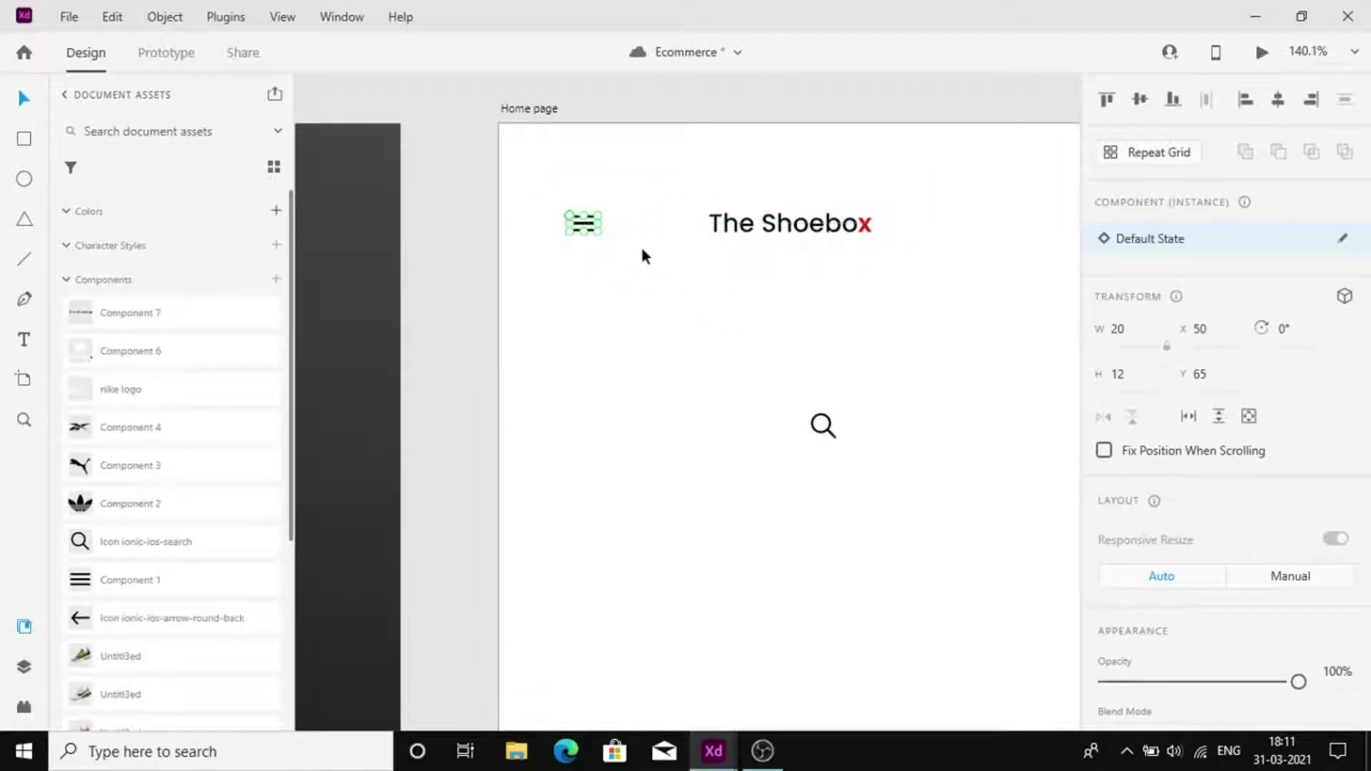
Shift the menu icon toward the artboard's left edge, to about X 31
key("Left")
key("Left")
key("Left")
key("Left")
key("Left")
key("Left")
key("Left")
key("Left")
key("Left")
key("Left")
key("Left")
key("Left")
key("Left")
key("Left")
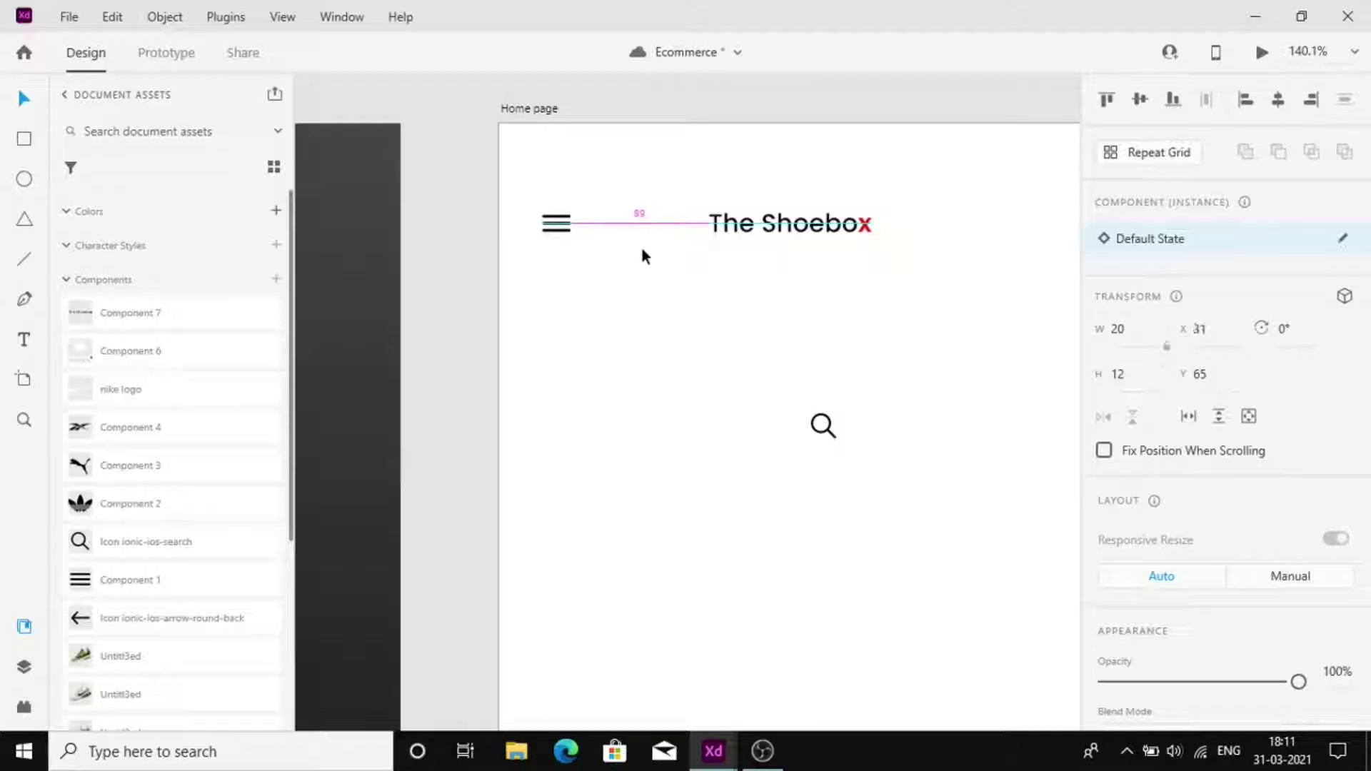
Move the search icon level with the wordmark near the artboard's right edge, mirroring the menu icon's margin
left_click_drag(832, 434, 766, 230)
key("Right")
key("Right")
key("Right")
key("Right")
key("Right")
key("Right")
key("Right")
key("Right")
key("Right")
key("Right")
key("Right")
key("Right")
key("Right")
key("Right")
key("Right")
key("Right")
key("alt+Left")
key("Left")
key("Left")
key("Left")
key("Left")
key("Left")
key("Left")
scroll(781, 281, "left", 3)
scroll(781, 281, "right", 1)
scroll(781, 281, "down", 1)
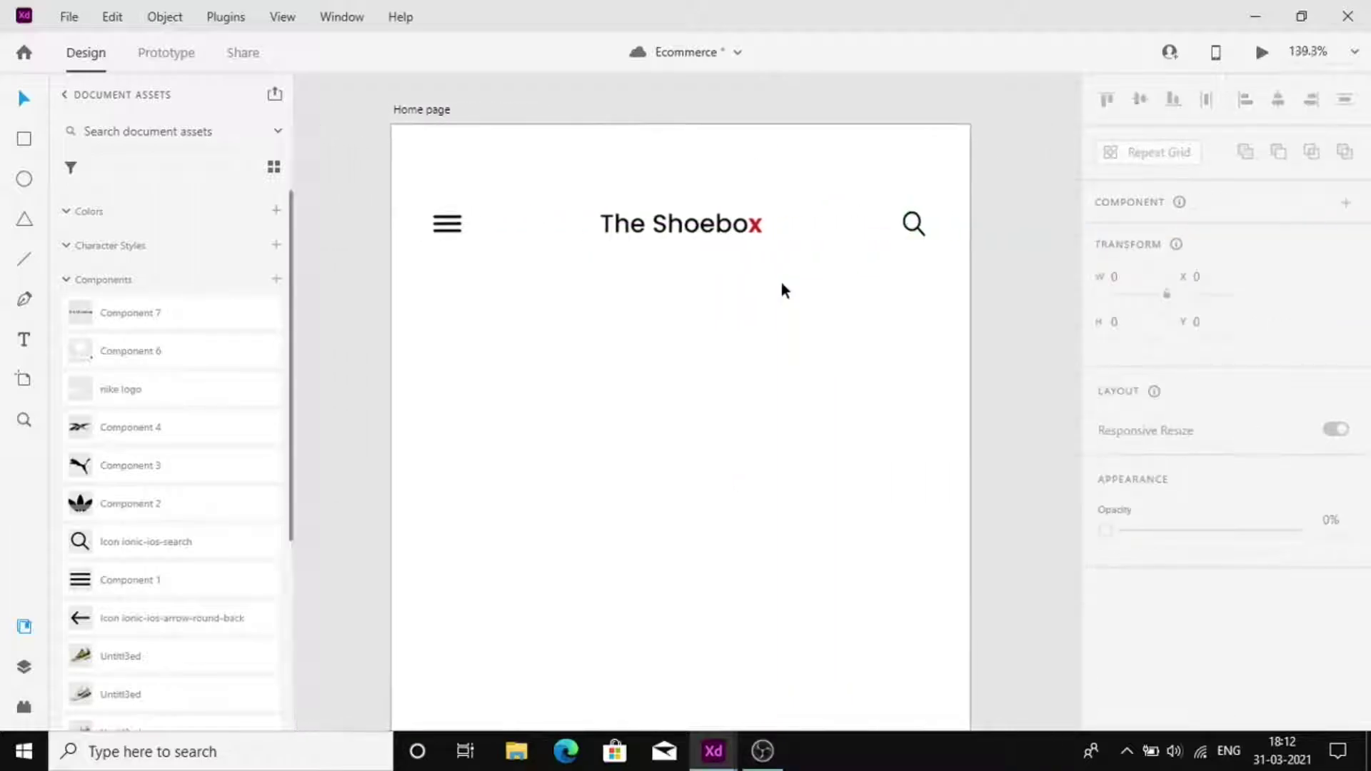
left_click(911, 304)
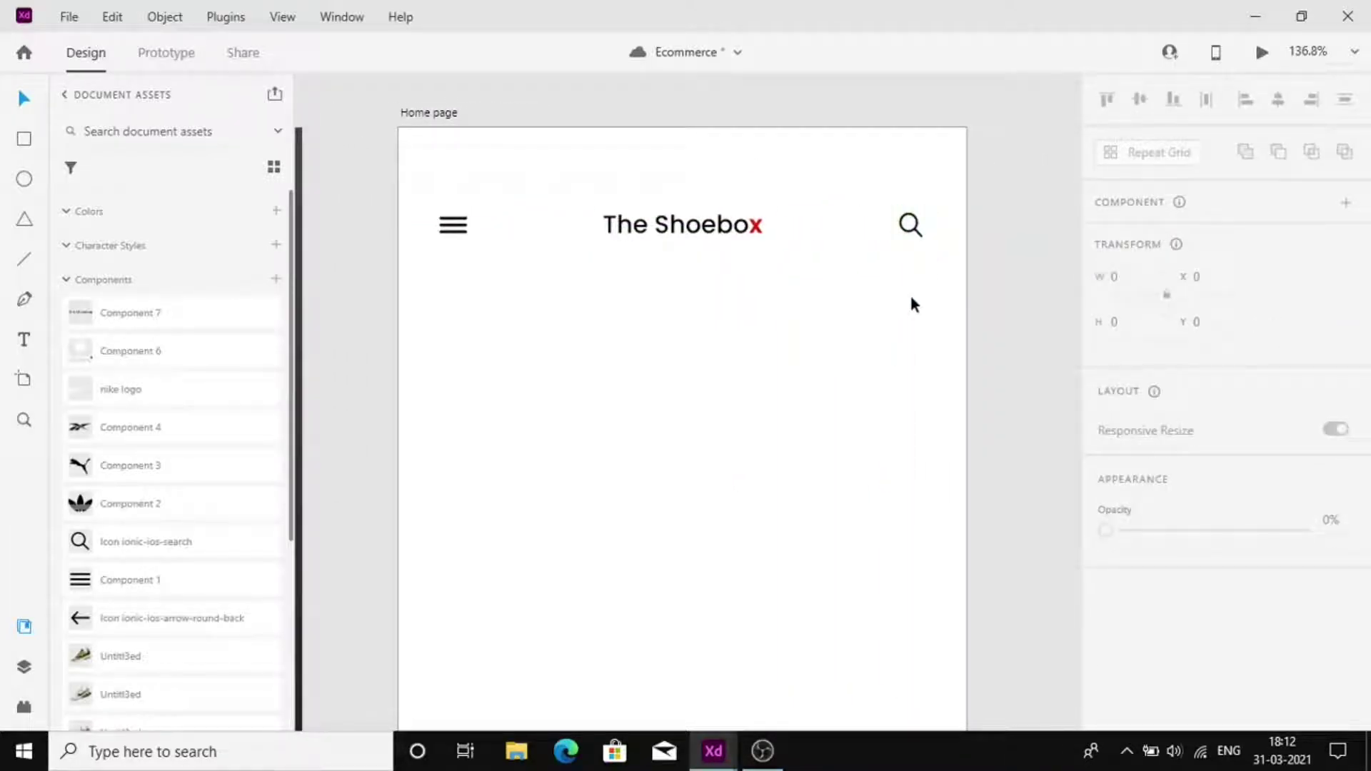
Add a Brands text label below the header in the Poppins font
left_click(612, 335)
type("Brands")
left_click(1175, 618)
type("Poppins")
key("Return")
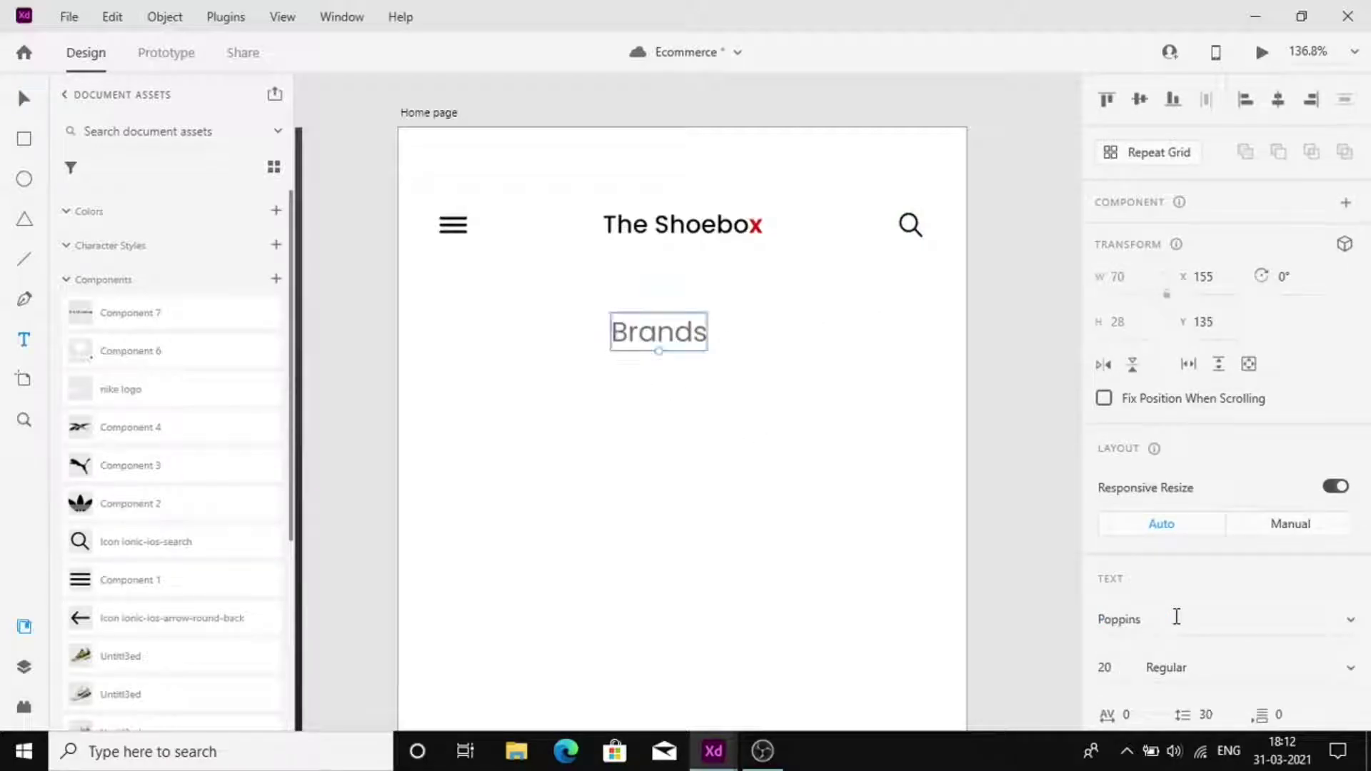
Set the Brands text to size 18 with Medium weight
left_click(1114, 683)
type("18")
key("Return")
left_click(1172, 663)
type("Medium")
key("Return")
Change the Brands text fill colour to black
scroll(1121, 585, "down", 5)
left_click(1146, 502)
left_click_drag(1010, 473, 783, 599)
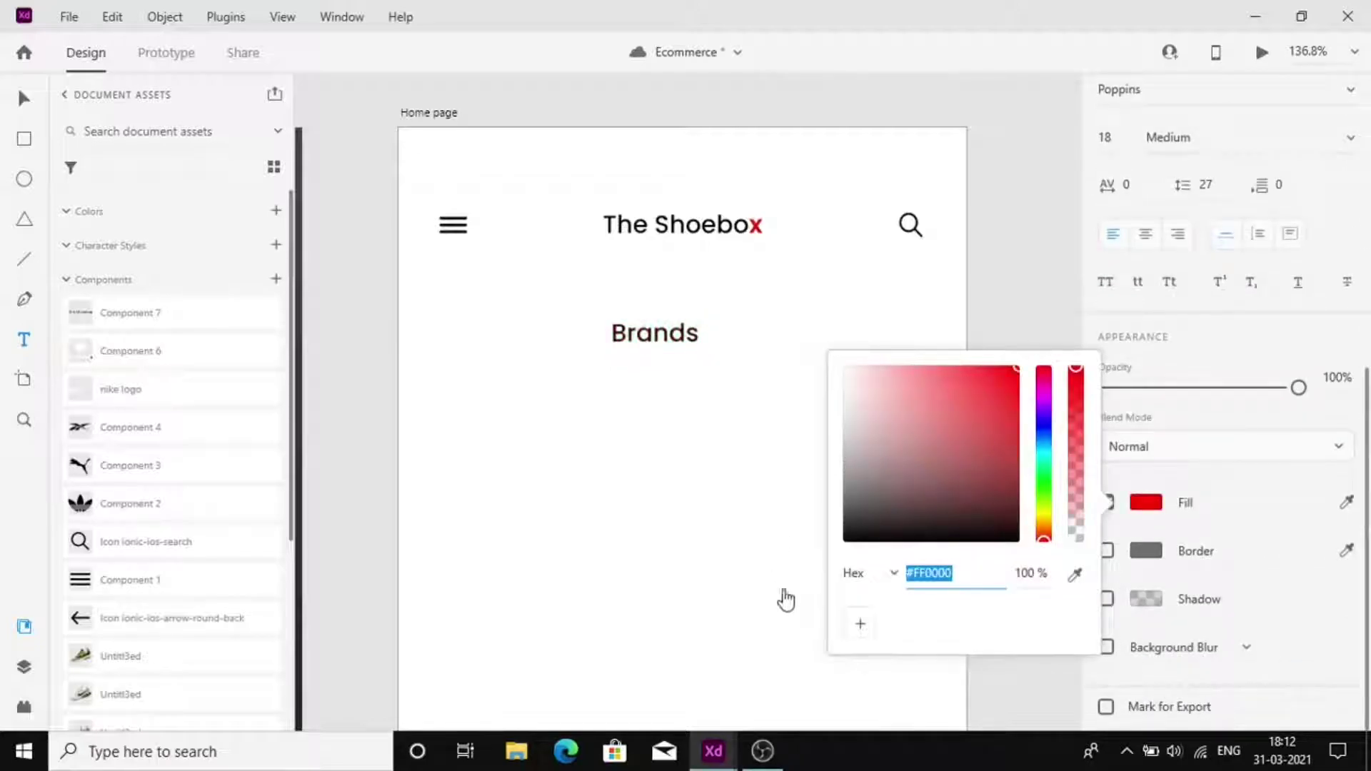
left_click(672, 486)
Move the Brands heading beneath the menu icon, aligned with its left edge, and set its Y position to 128
left_click_drag(682, 327, 510, 327)
scroll(1199, 300, "up", 5)
left_click(1198, 276)
left_click(1230, 319)
type("128")
key("Return")
left_click(541, 454)
Draw a rectangle with corner radius 10 below the Brands heading and size it 128 wide by 50 high
key("r")
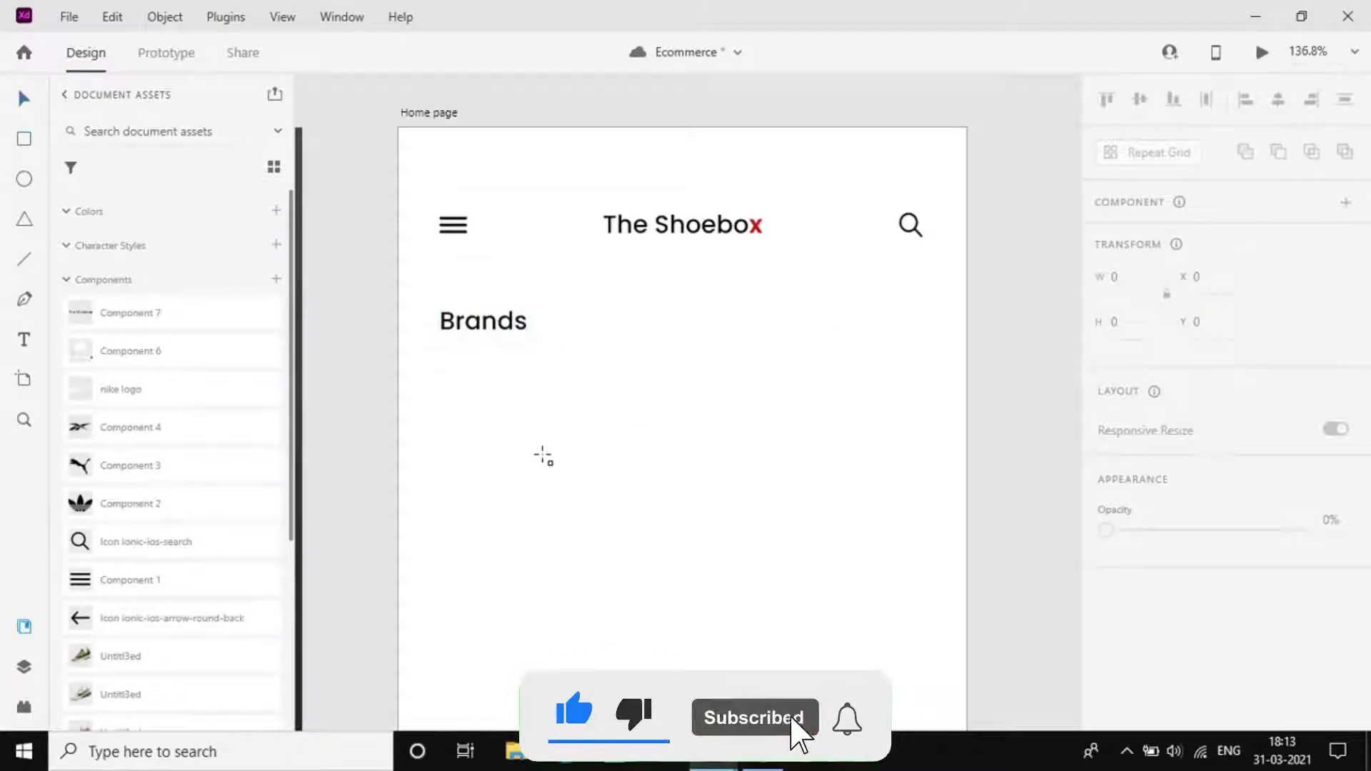
left_click_drag(502, 413, 617, 461)
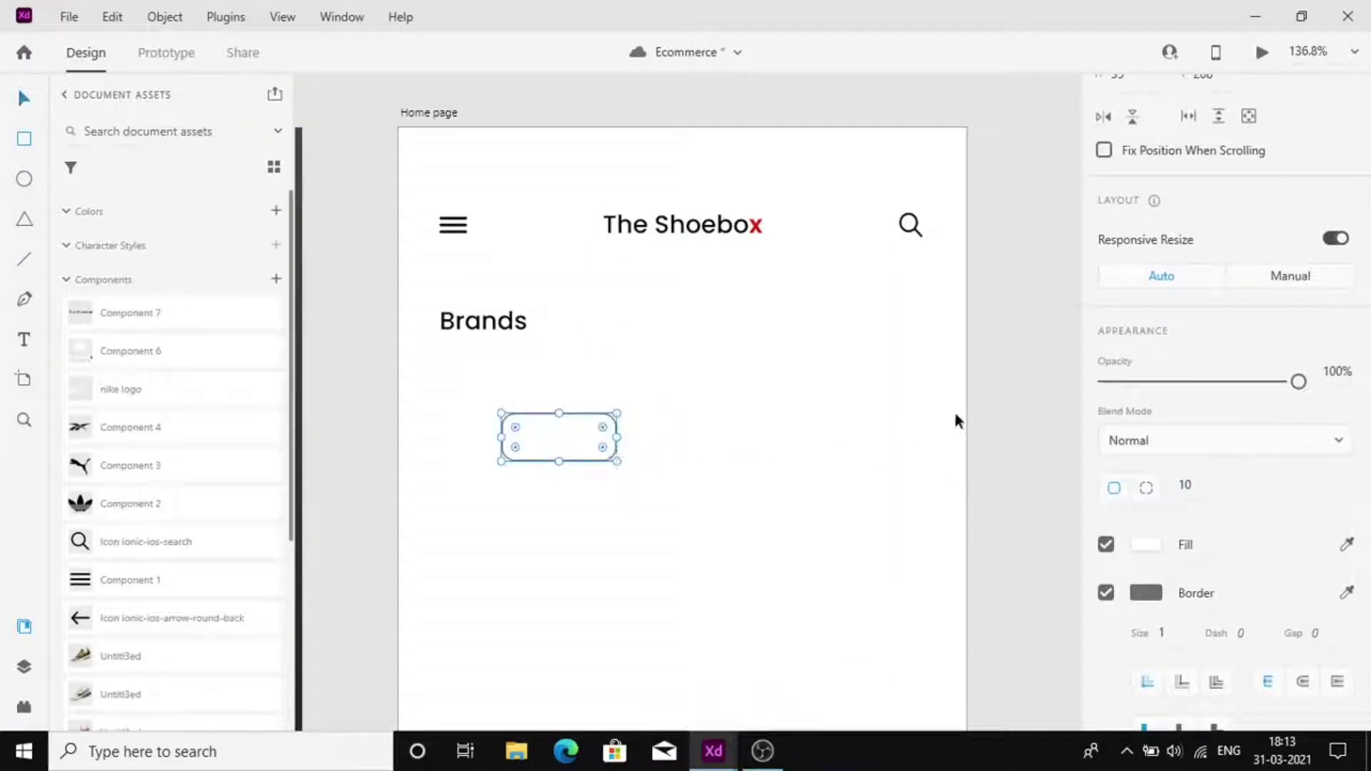
scroll(953, 413, "up", 3)
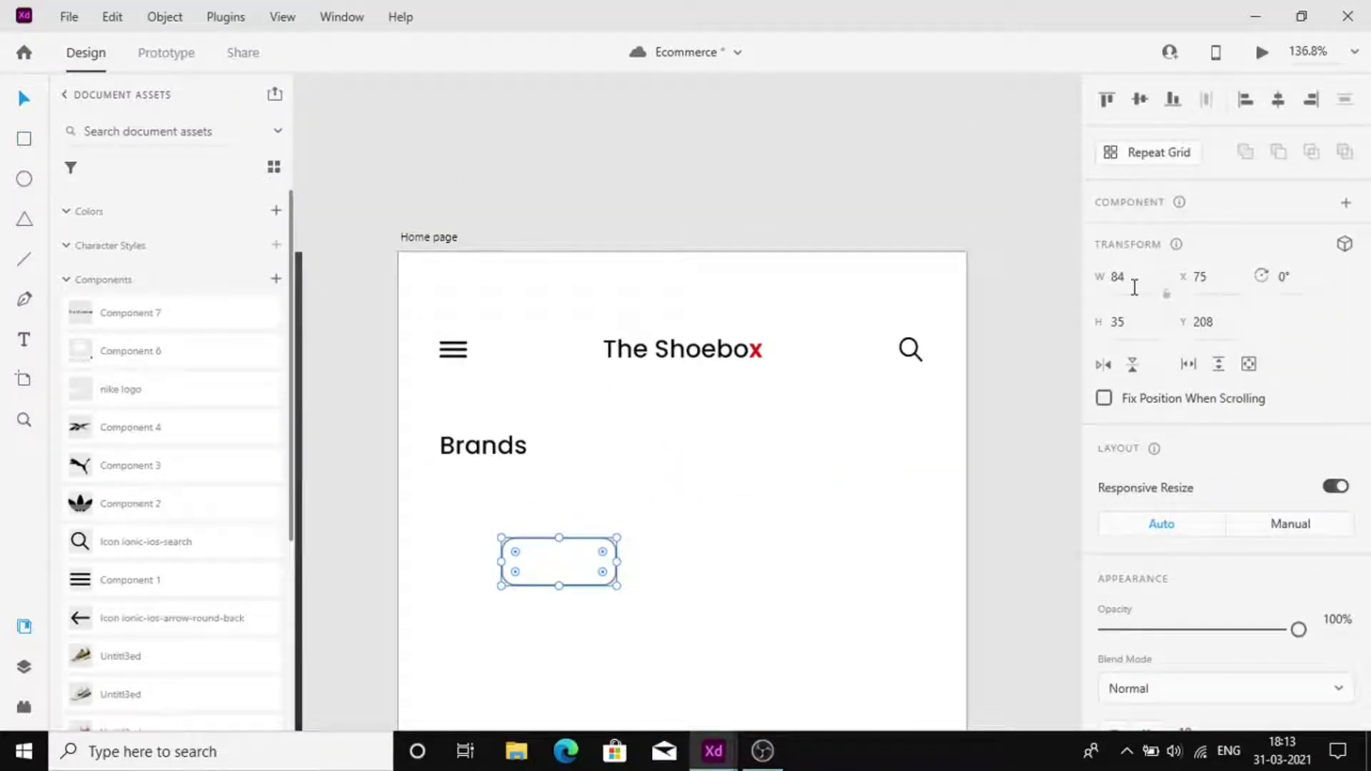
left_click(1134, 287)
left_click(1121, 322)
type("50")
key("Return")
Move the rounded rectangle up and left to just beneath the Brands heading, at X 15 and Y 166
left_click_drag(586, 575, 537, 534)
key("Up")
key("Up")
key("Up")
key("Up")
key("Up")
key("Up")
key("Up")
key("Up")
key("Up")
key("Up")
key("Up")
key("Up")
key("Up")
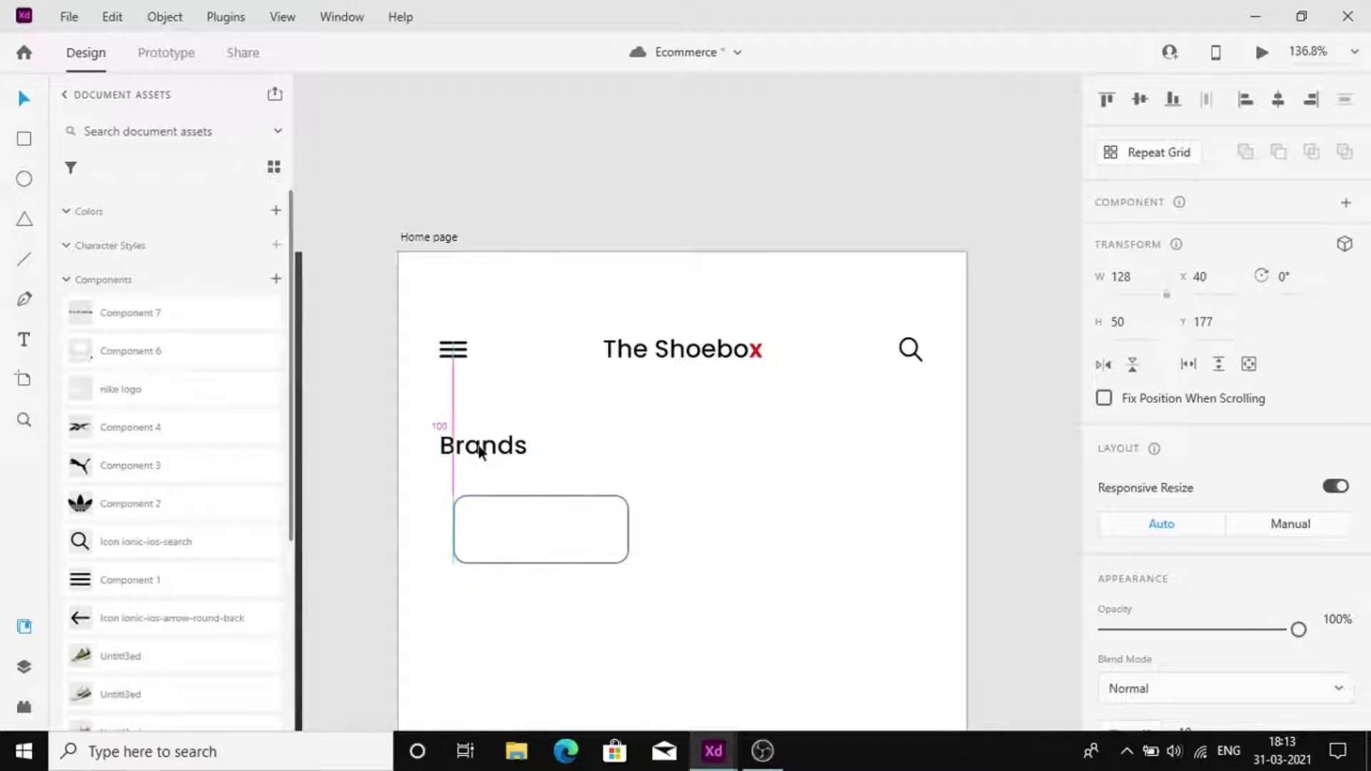
key("Left")
key("Left")
key("Left")
key("Left")
key("Left")
key("Left")
key("Left")
key("Left")
key("Left")
key("Left")
key("Left")
key("Left")
key("Left")
key("Left")
key("Left")
key("Left")
key("Left")
key("Left")
key("Left")
key("Left")
key("Left")
key("Left")
key("Left")
key("Left")
key("Left")
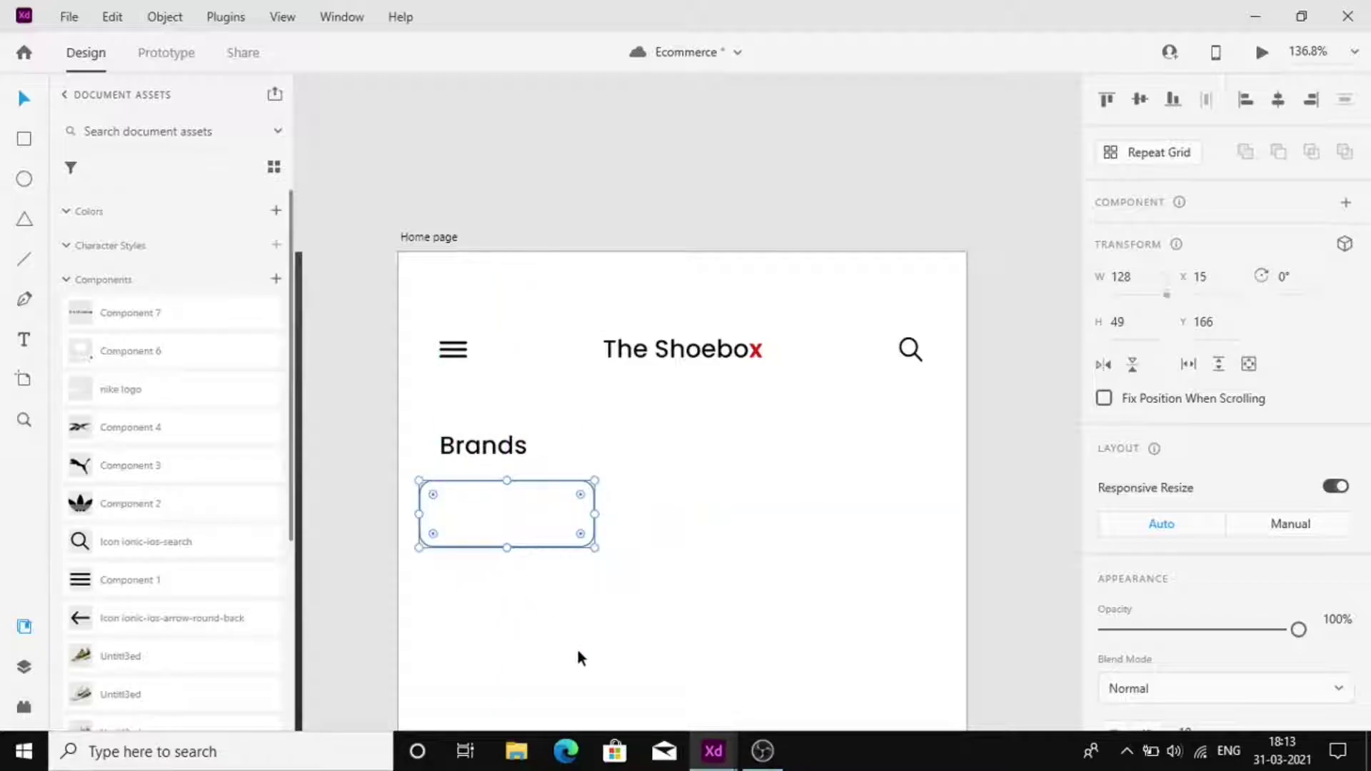
Move the rounded rectangle right and down beneath the Brands heading, to X 33 and Y 174
key("Right")
key("Right")
key("Right")
key("Right")
key("Right")
key("Right")
key("Right")
key("Right")
key("Right")
key("Right")
key("Right")
key("Right")
key("Right")
key("Right")
key("Right")
key("Right")
key("Right")
key("Right")
key("Down")
key("Down")
key("Down")
key("Down")
key("Down")
key("Down")
key("Down")
key("Down")
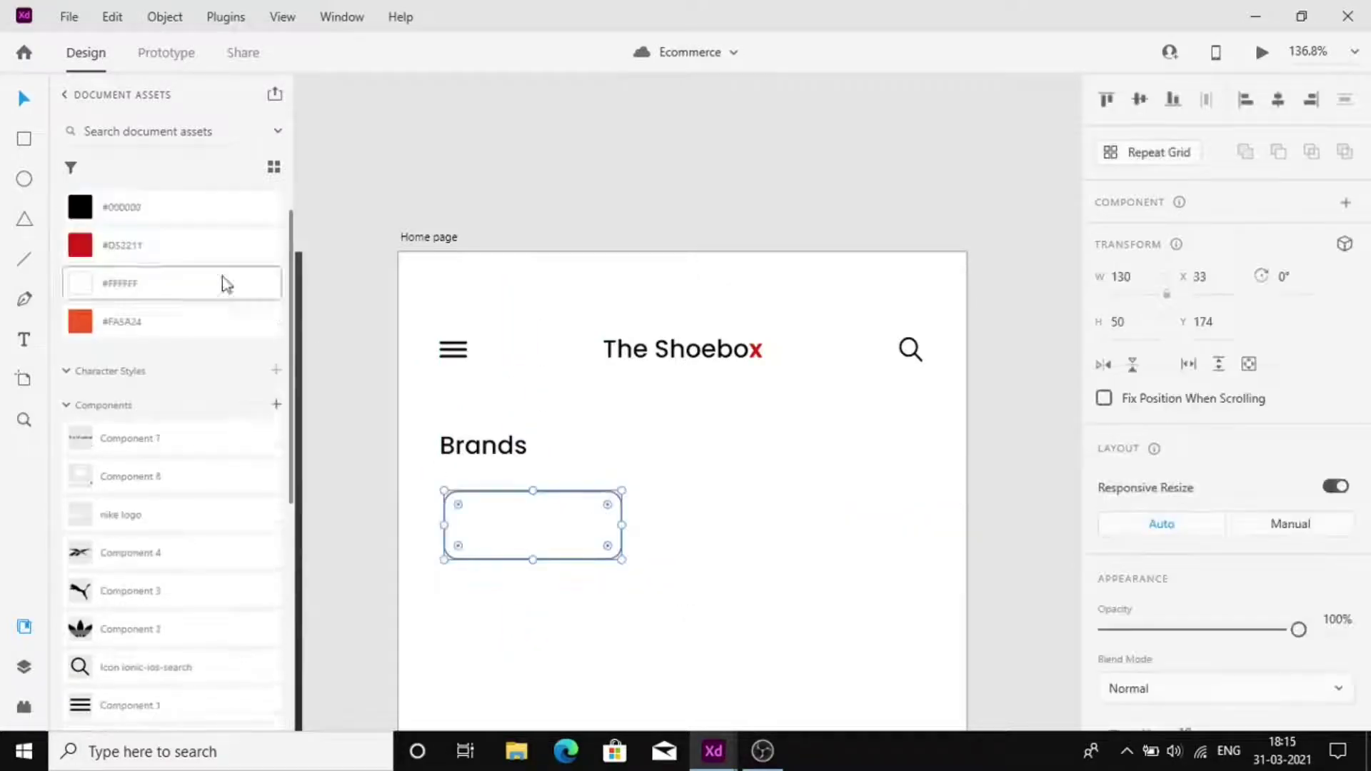
Fill the rounded rectangle below the Brands heading with the saved orange document colour
left_click(181, 332)
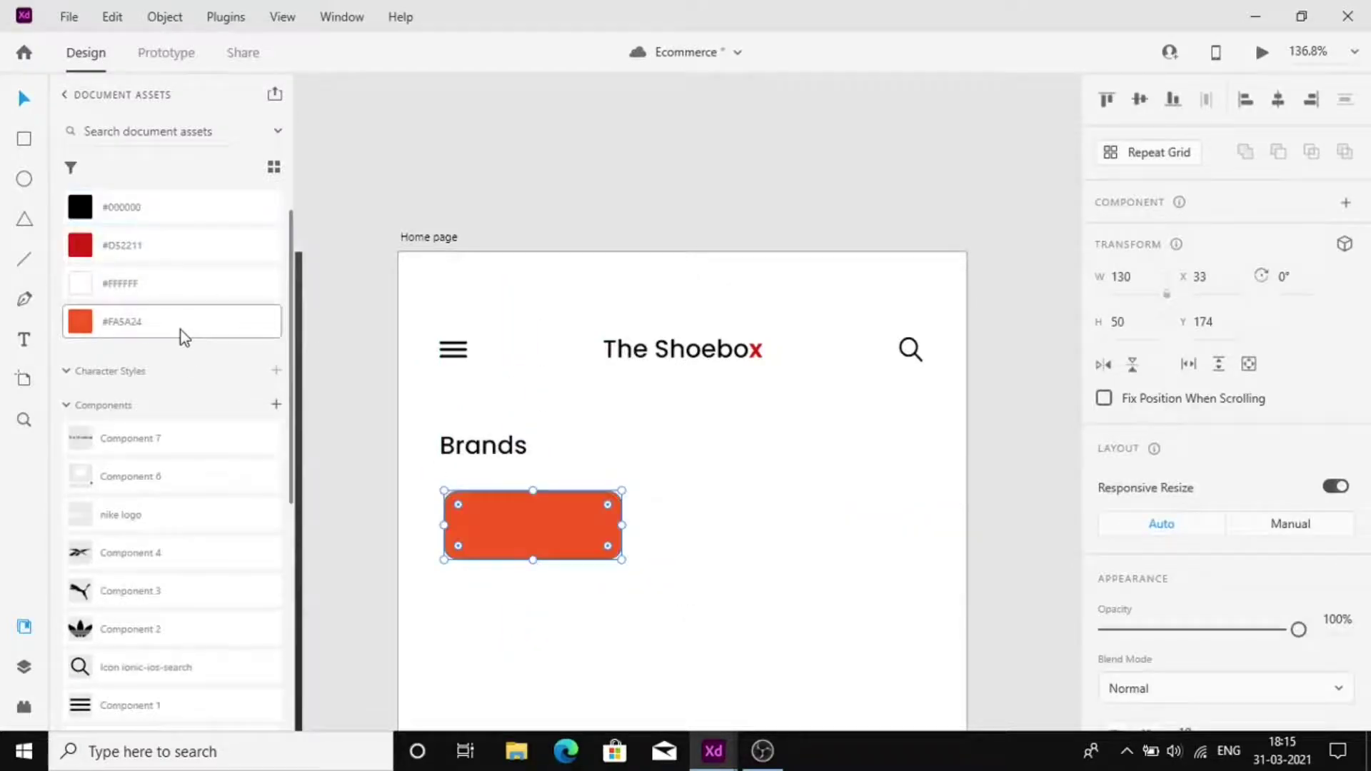
left_click(728, 443)
left_click(534, 531)
scroll(1102, 419, "down", 4)
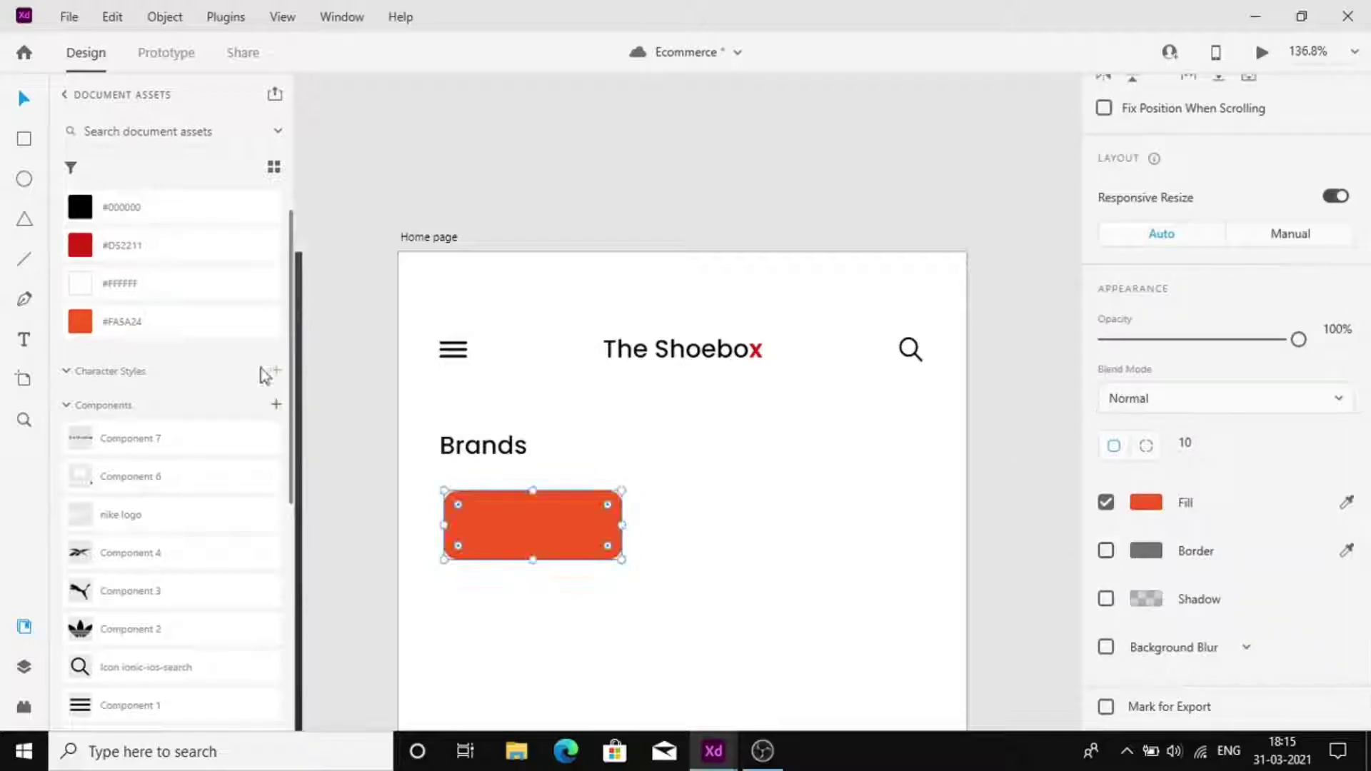
Place the nike logo component in the left part of the orange rectangle, vertically centred at X 49 and Y 187
left_click(413, 444)
left_click_drag(175, 514, 478, 529)
scroll(476, 529, "up", 2)
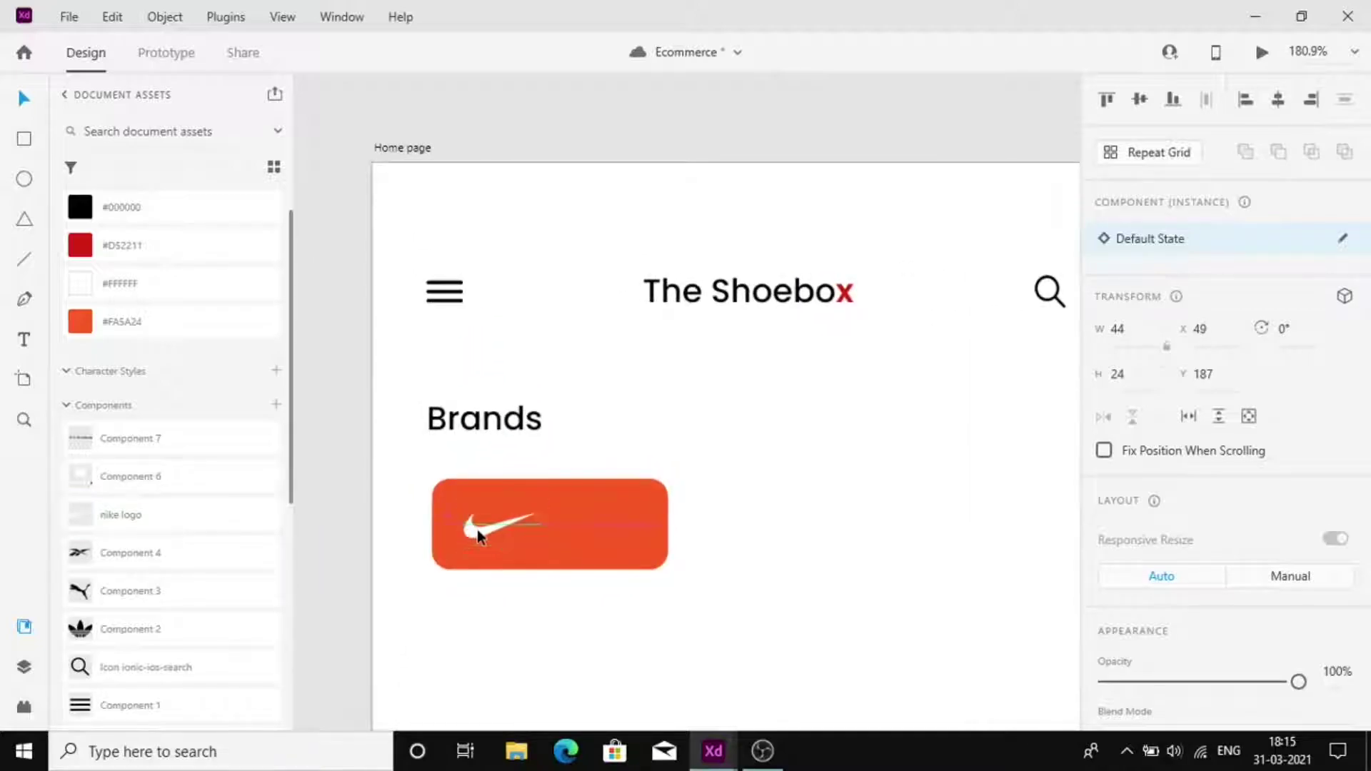
left_click(547, 537, "shift")
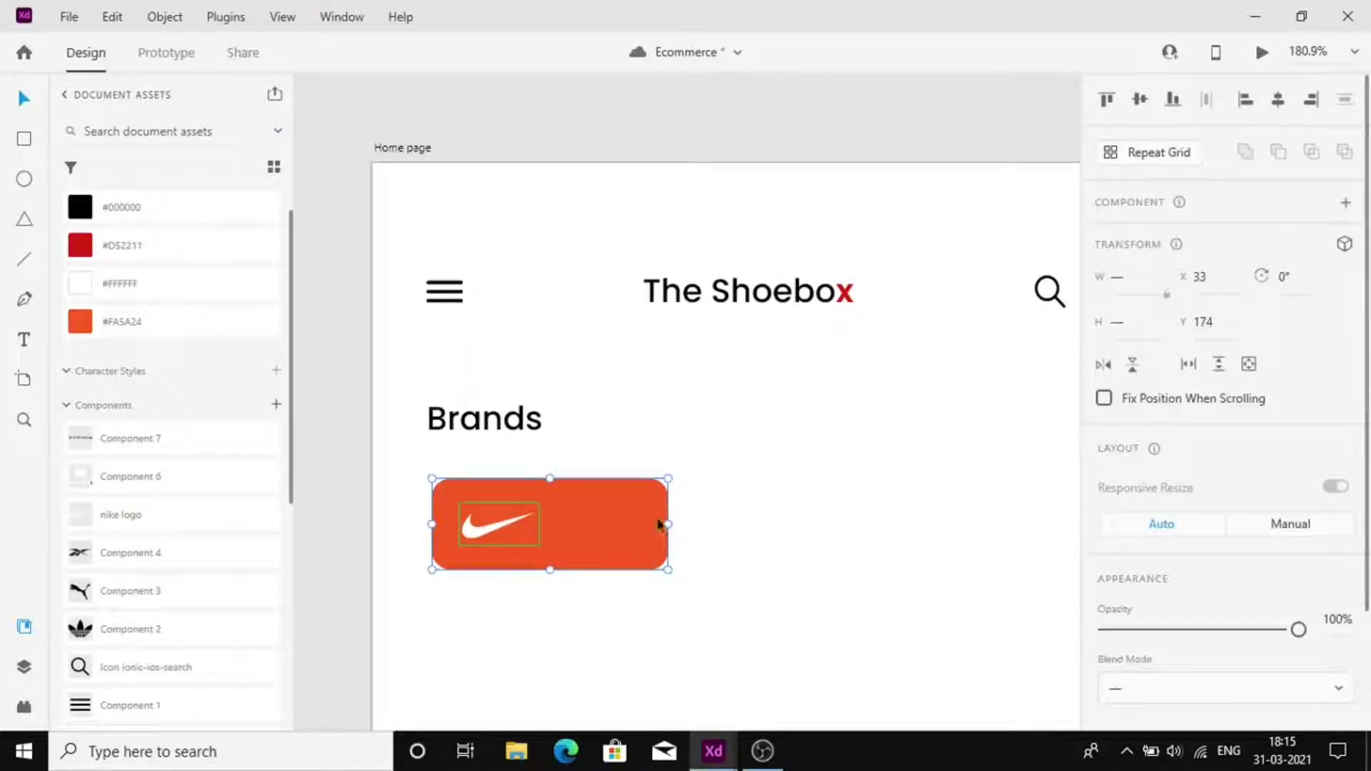
left_click(605, 572)
Duplicate the Brands heading beside the original and change the copy's text to "Nike"
left_click_drag(498, 430, 679, 441)
left_click(678, 441)
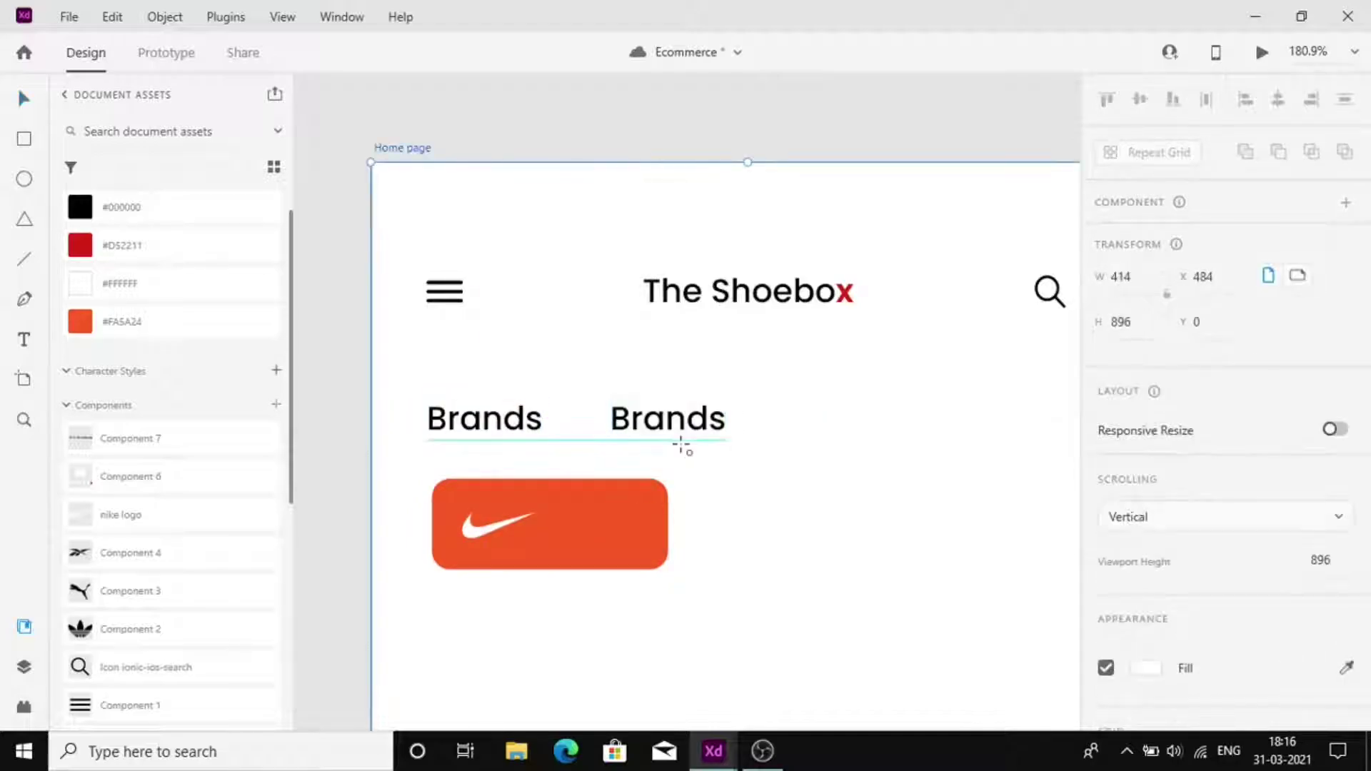
double_click(696, 414)
type("Ni")
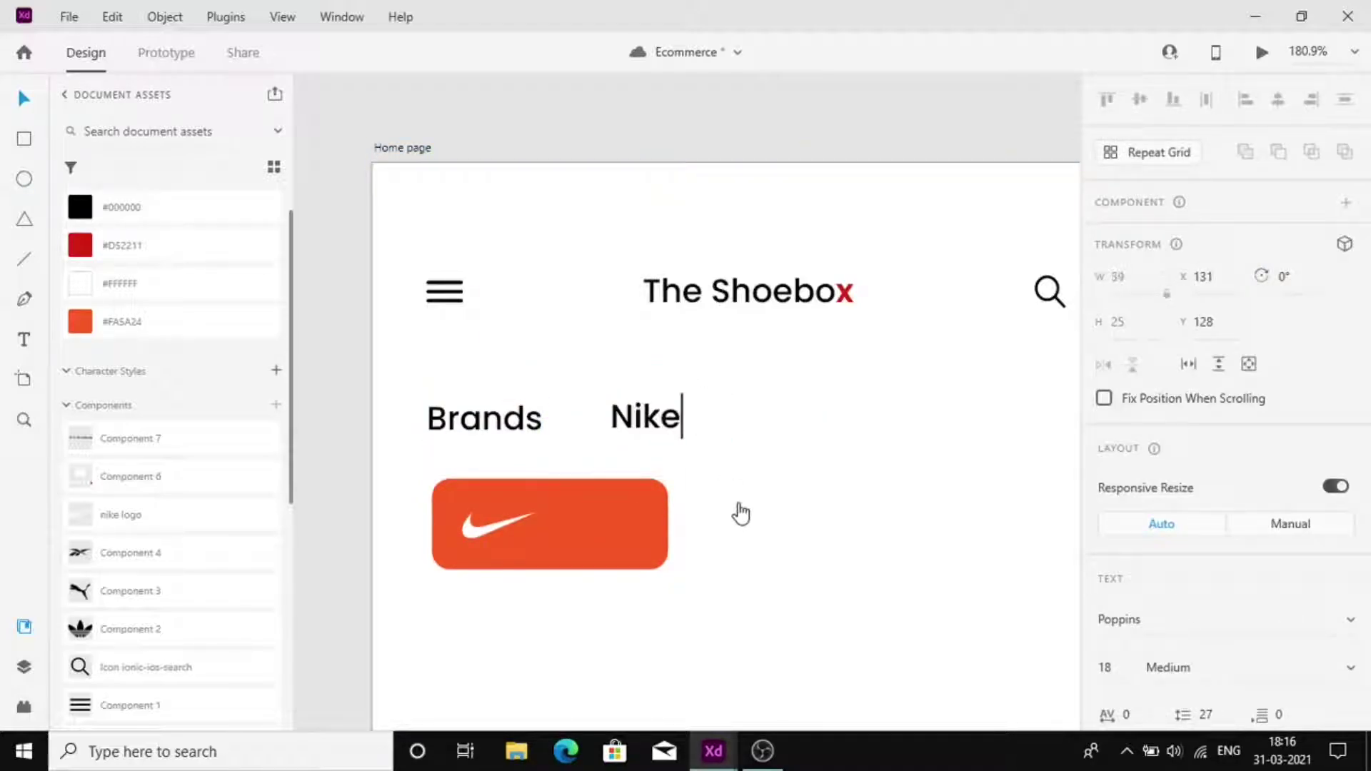
type("ke")
key("Escape")
Set the Nike text to font size 17 and recolour it with the saved white
left_click(1162, 674)
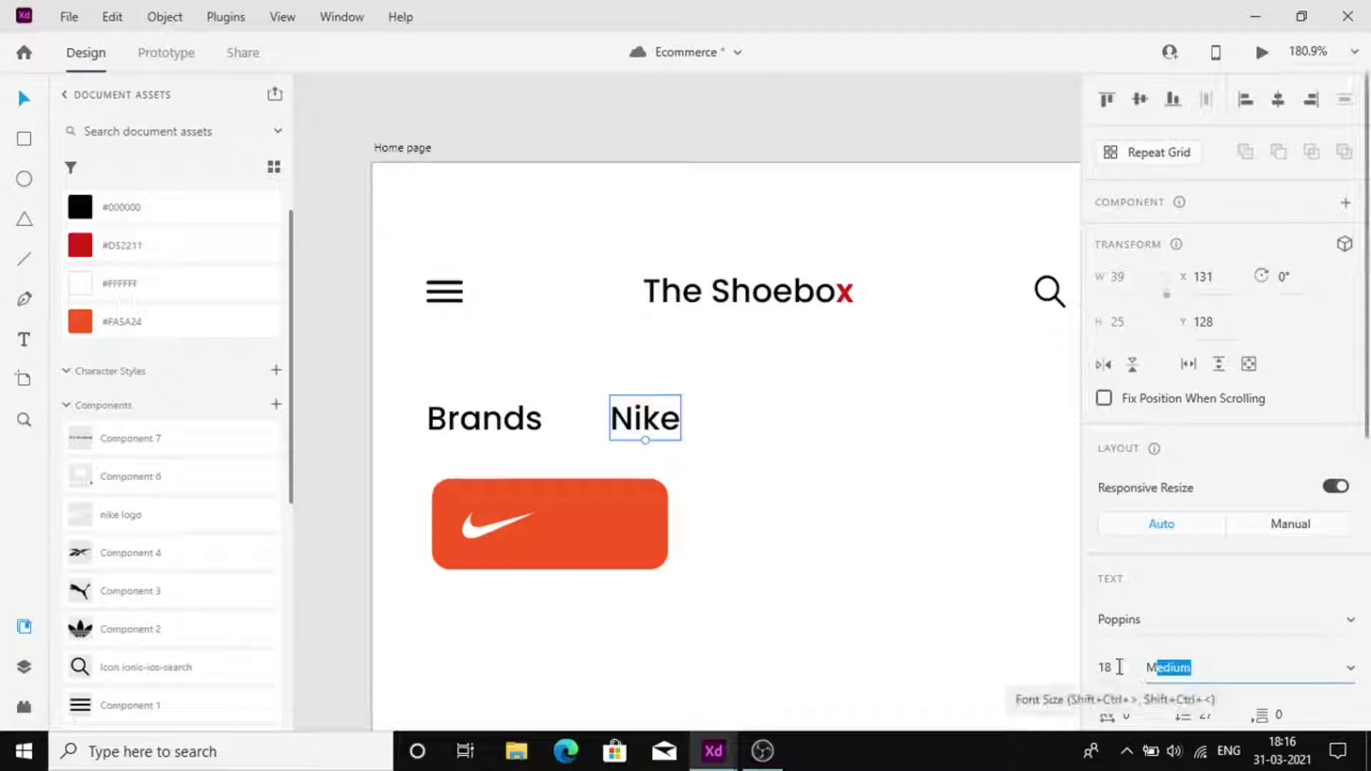
left_click(1120, 667)
key("Down")
left_click(171, 289)
Position the Nike text on the orange rectangle to the right of the swoosh logo and centre it vertically
left_click_drag(608, 409, 640, 455)
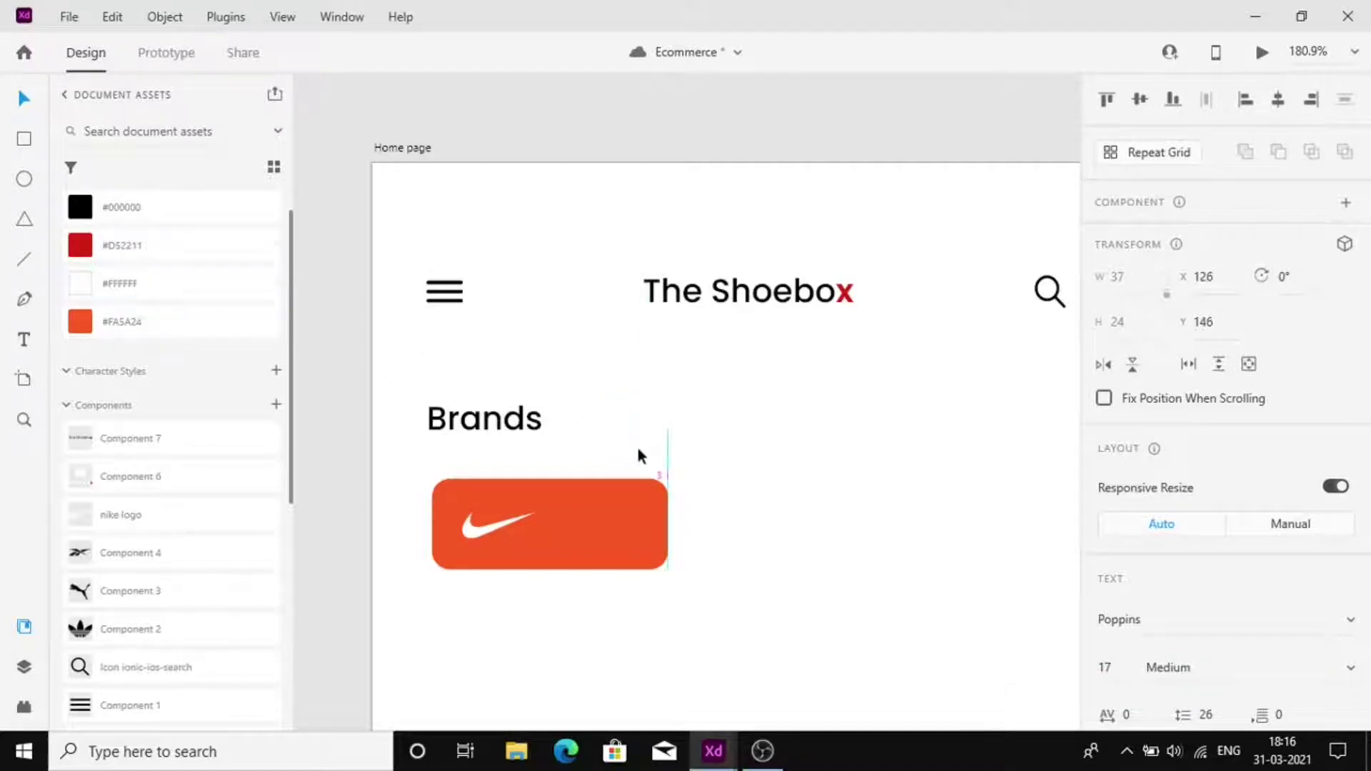
left_click_drag(597, 520, 610, 534)
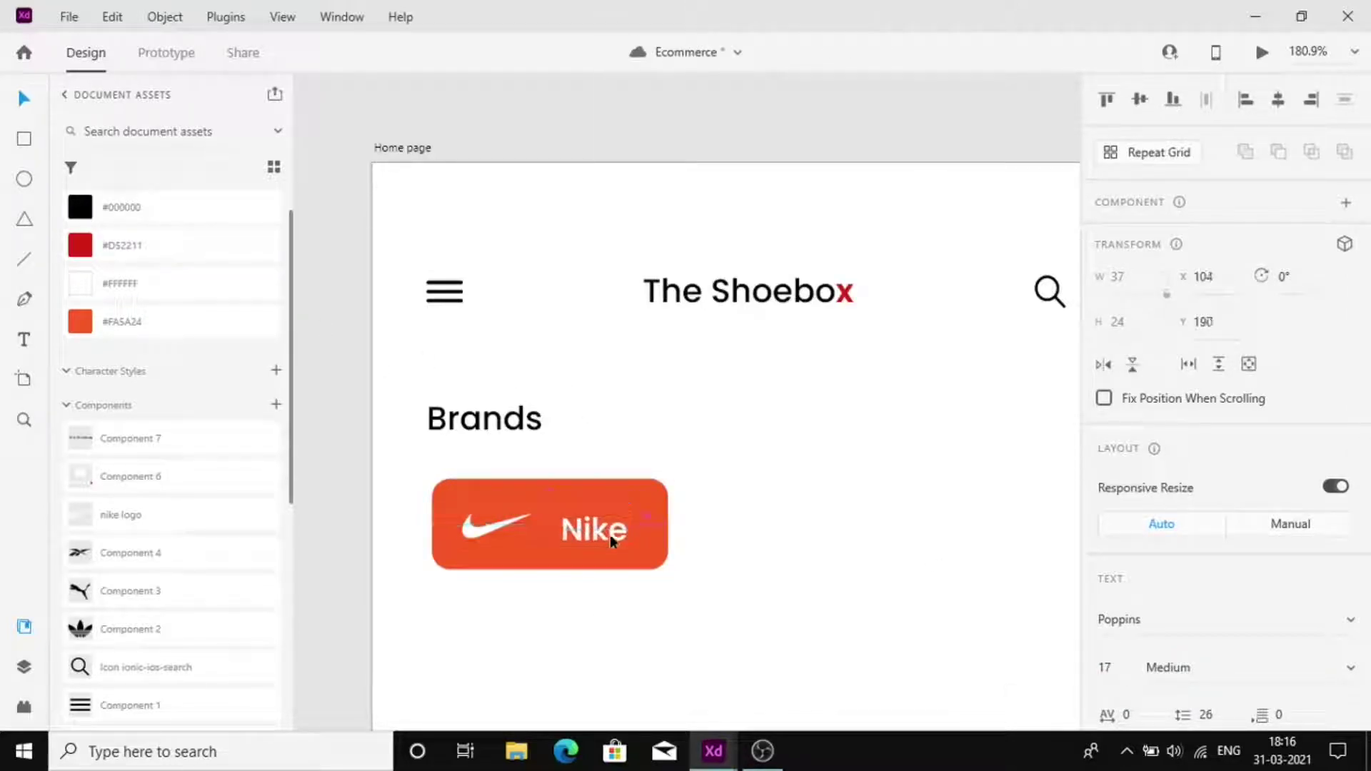
key("Left")
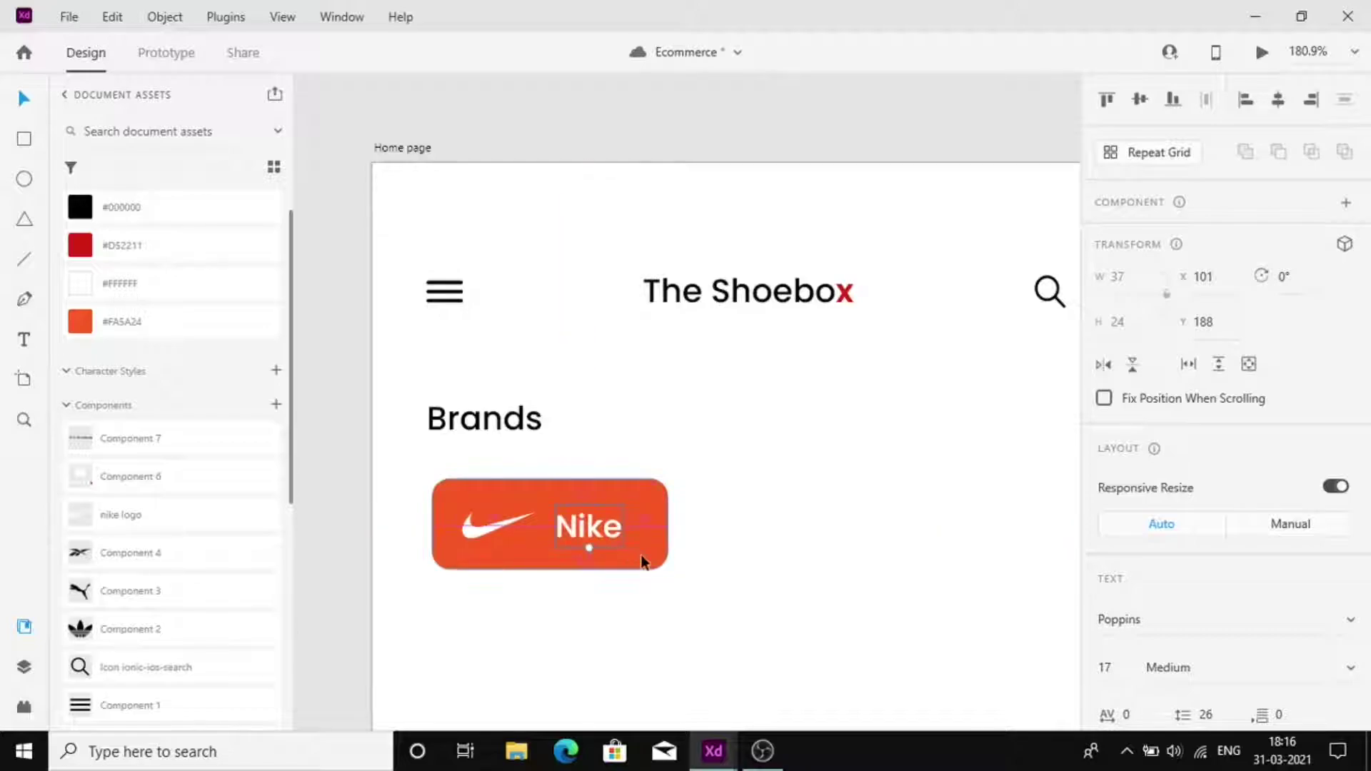
key("Left")
key("Up")
key("Up")
key("a")
key("t")
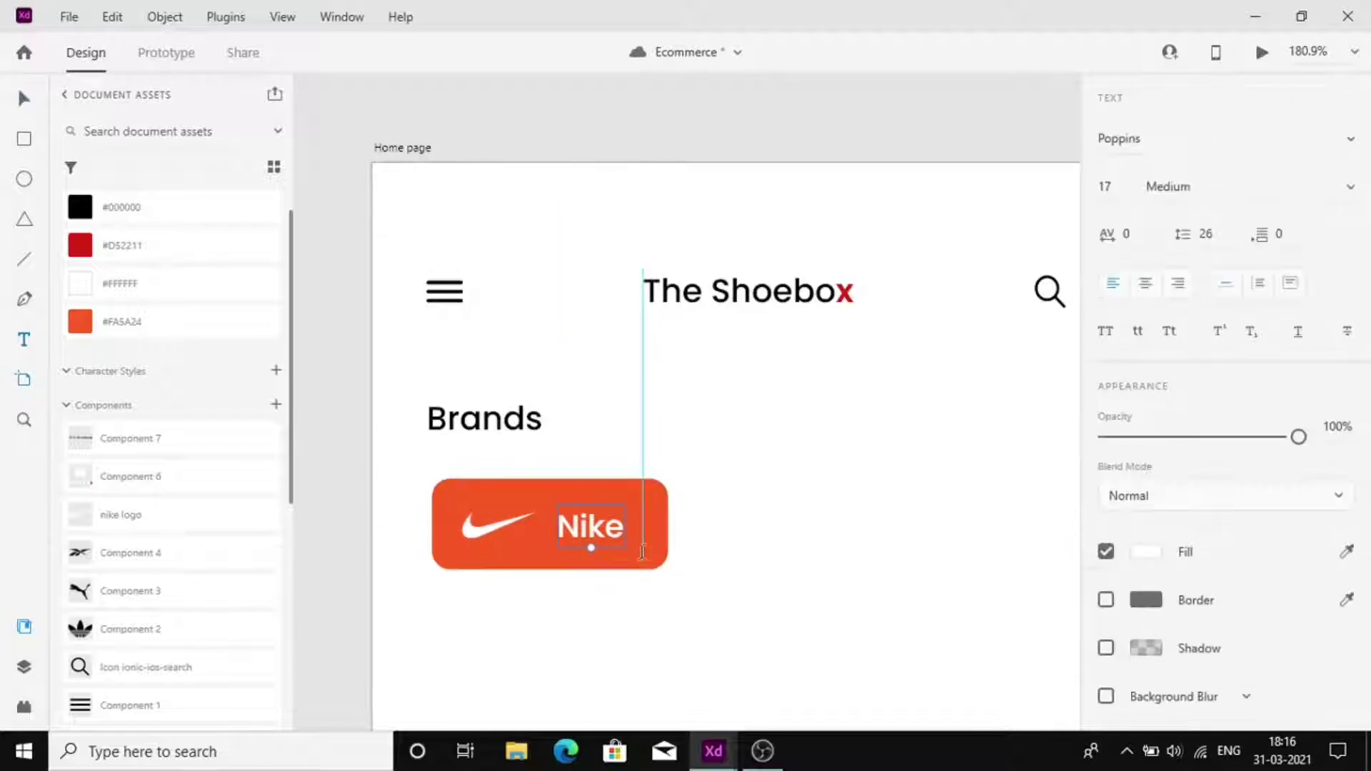
key("v")
left_click(641, 557, "shift")
left_click(1140, 99)
left_click(765, 593)
Select the orange rectangle, swoosh logo and Nike text together and group them
scroll(765, 593, "right", 2)
left_click_drag(648, 563, 385, 525)
right_click(384, 525)
left_click(480, 273)
left_click(636, 567)
scroll(636, 567, "right", 1)
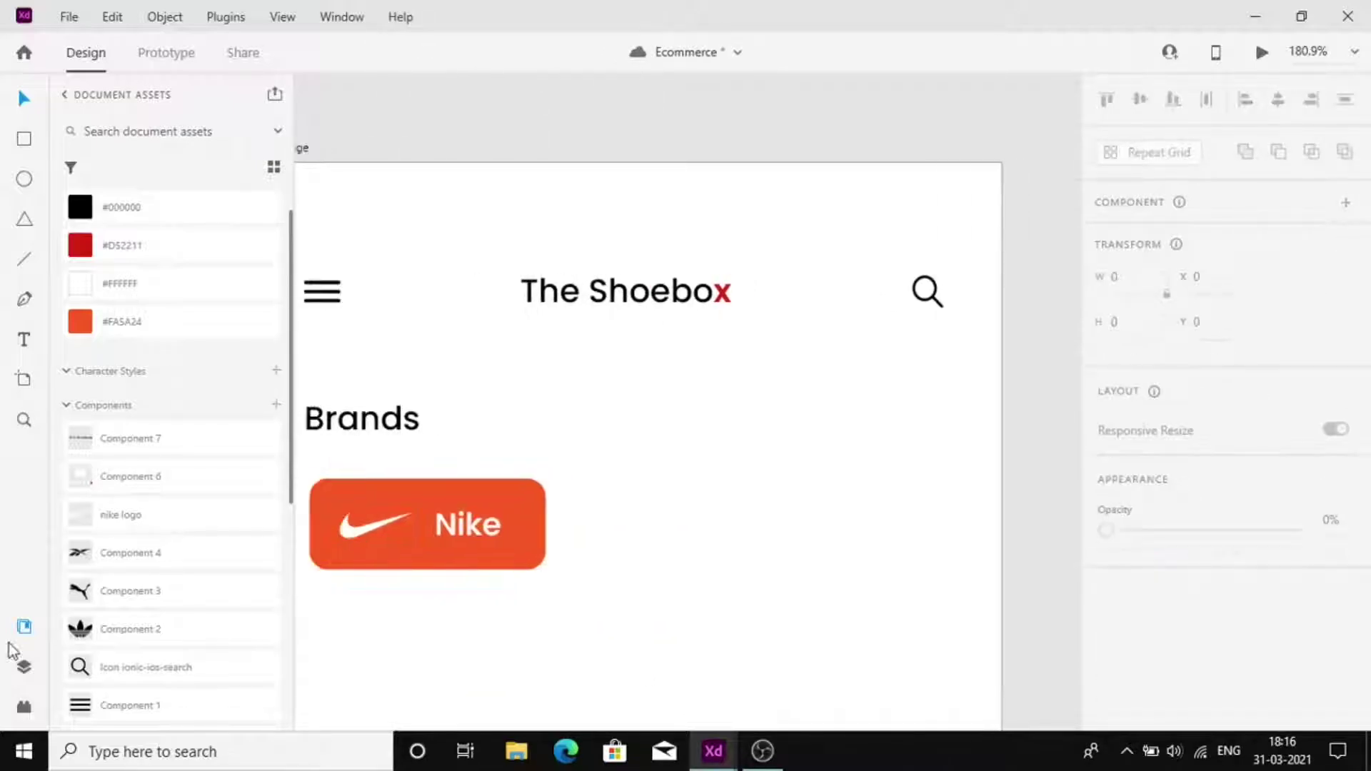
Place the Adidas, Puma and Reebok logo components in a row to the right of the Nike button
left_click_drag(80, 641, 645, 532)
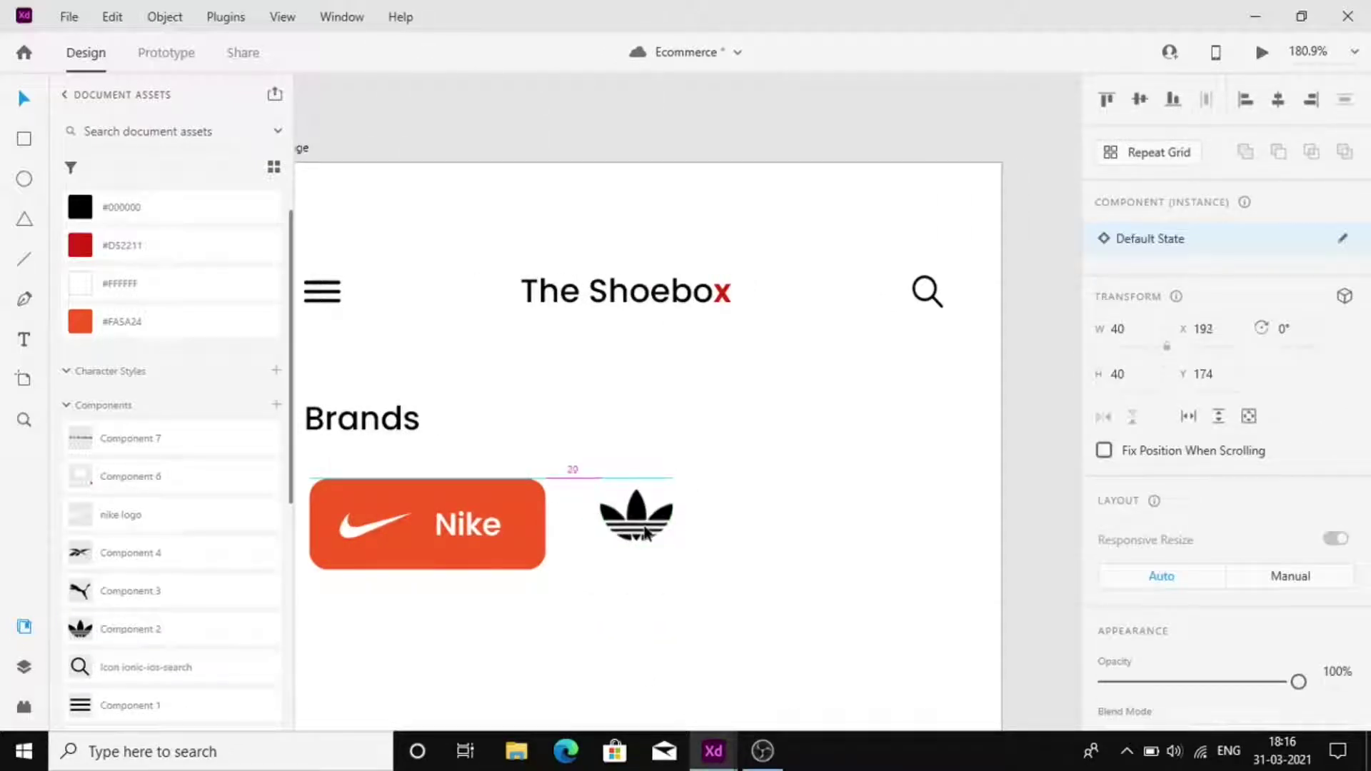
left_click_drag(208, 606, 777, 529)
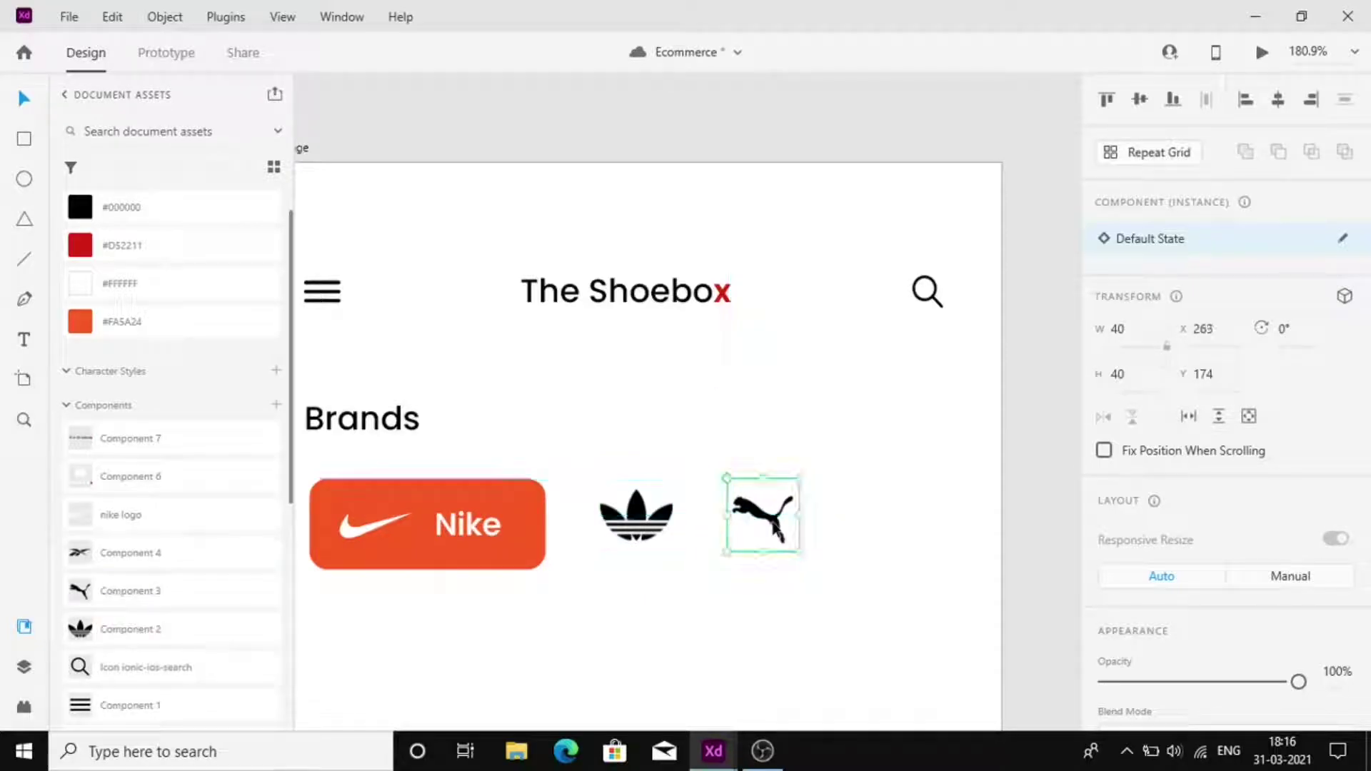
left_click(636, 514, "shift")
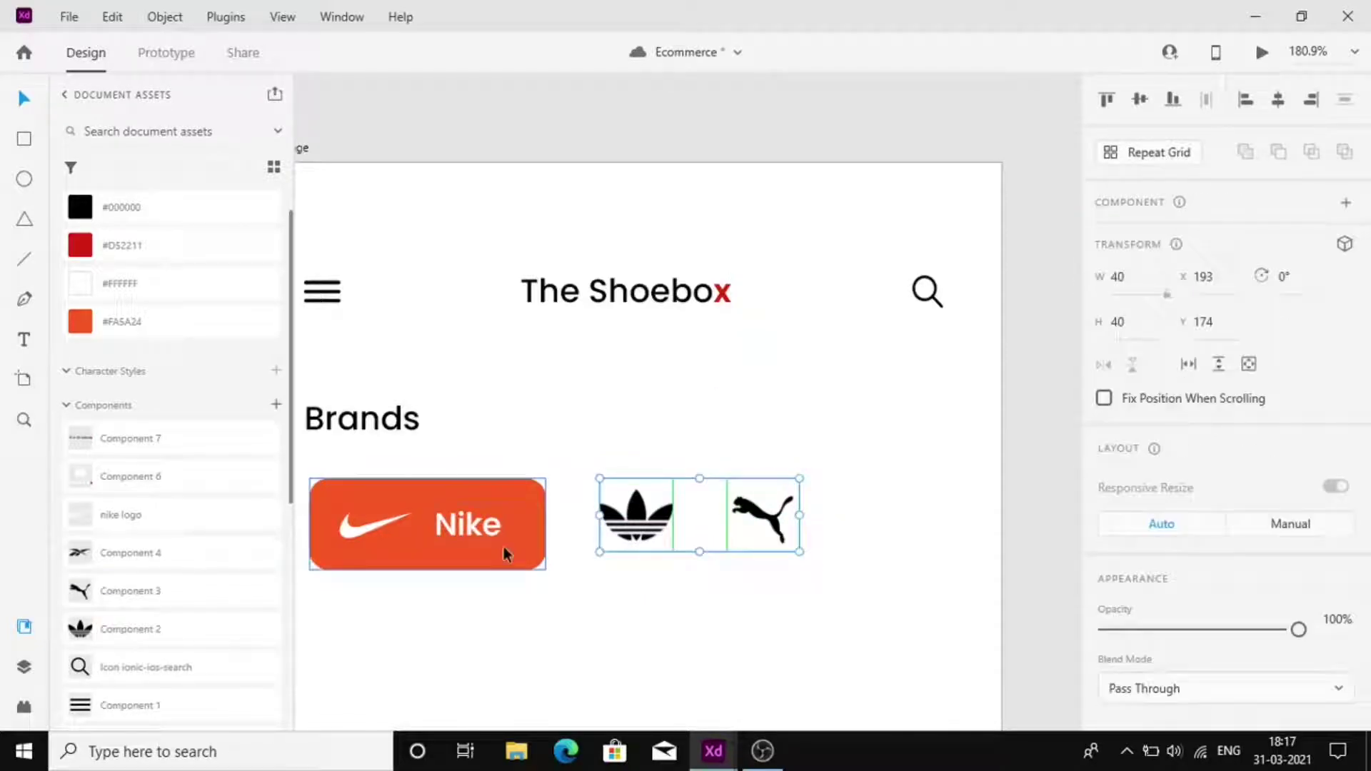
left_click(859, 450)
left_click_drag(174, 557, 894, 529)
left_click(770, 648)
scroll(770, 648, "down", 2)
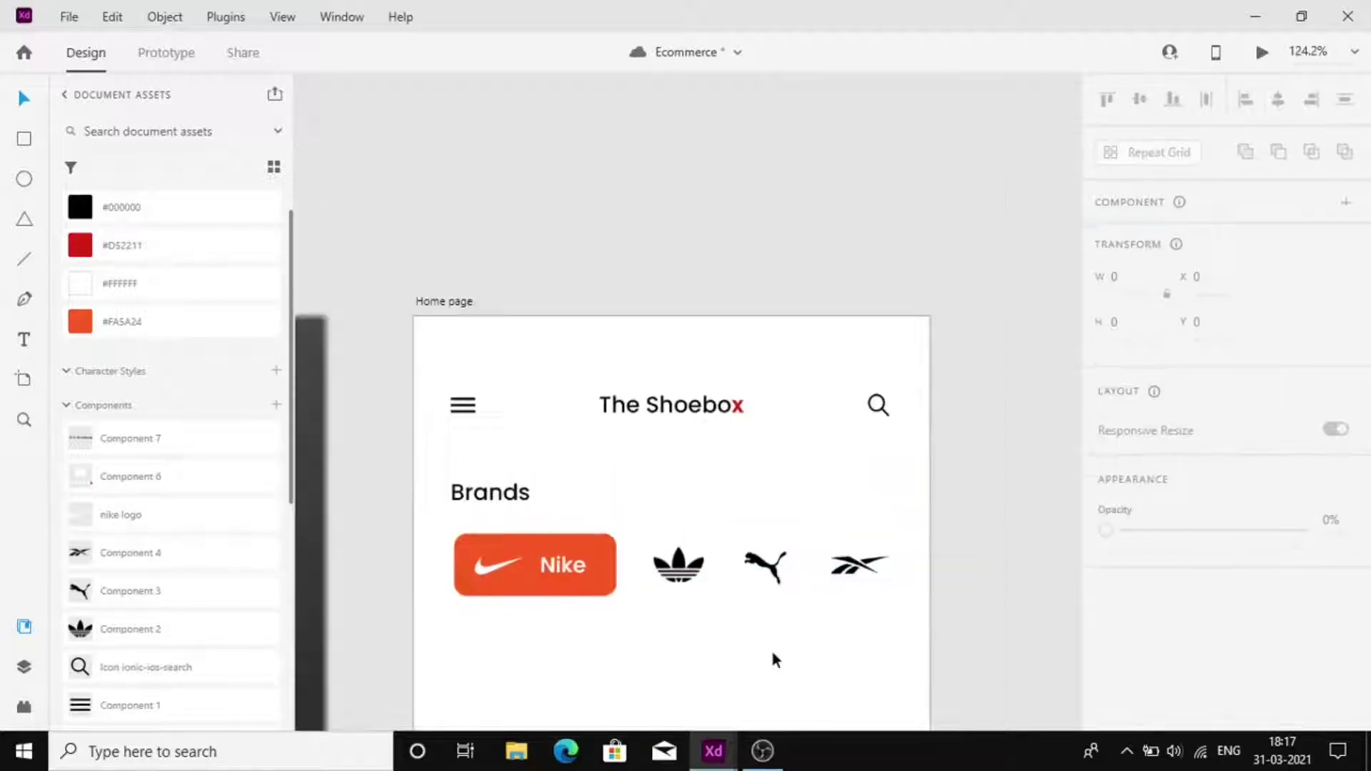
Draw a rectangle below the brand logos and size it 182 wide by 283 high
scroll(769, 648, "down", 4)
scroll(697, 364, "up", 1)
key("r")
mouse_move(429, 327)
left_mouse_down()
mouse_move(616, 567)
mouse_move(645, 635)
left_mouse_up()
type("182")
key("Return")
left_click(1158, 323)
type("283")
key("Return")
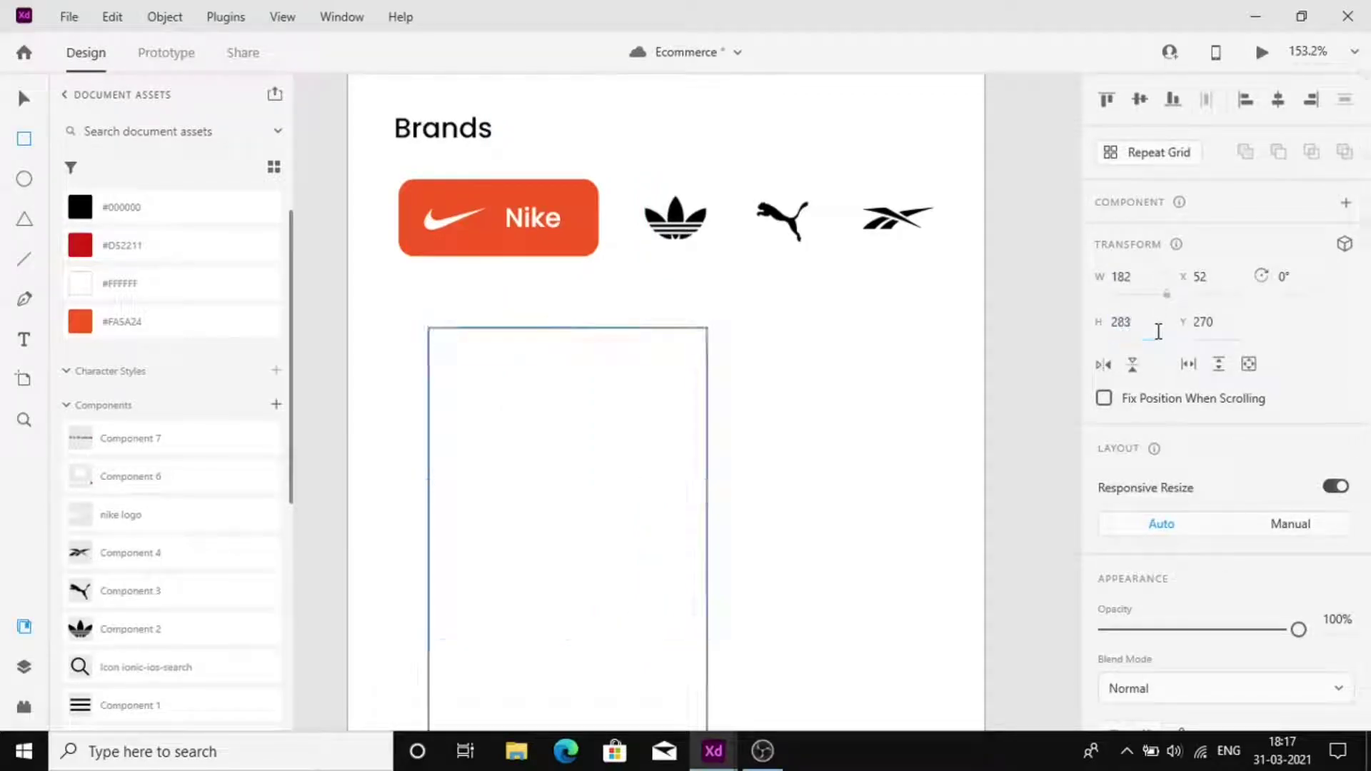
Round the large rectangle's corners and set the corner radius to 11
scroll(475, 484, "down", 3)
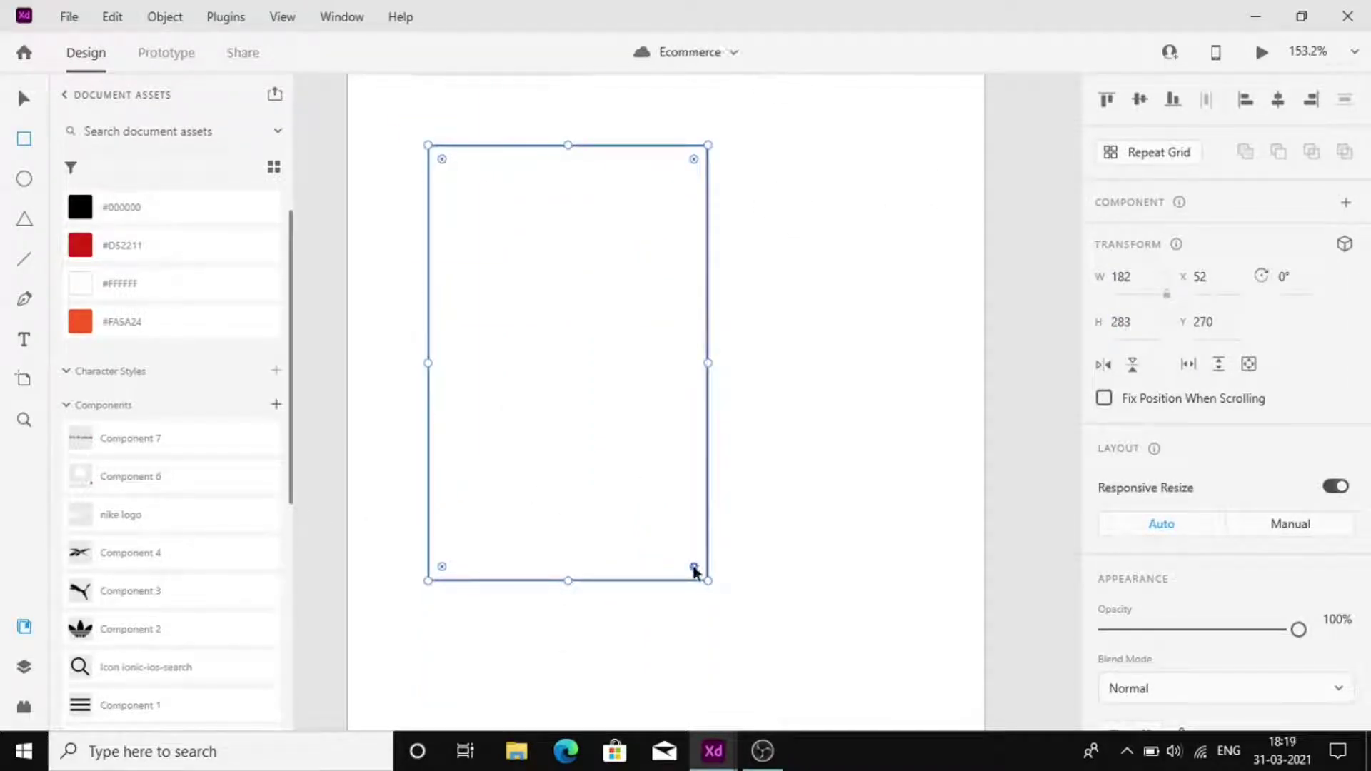
left_click_drag(695, 567, 699, 573)
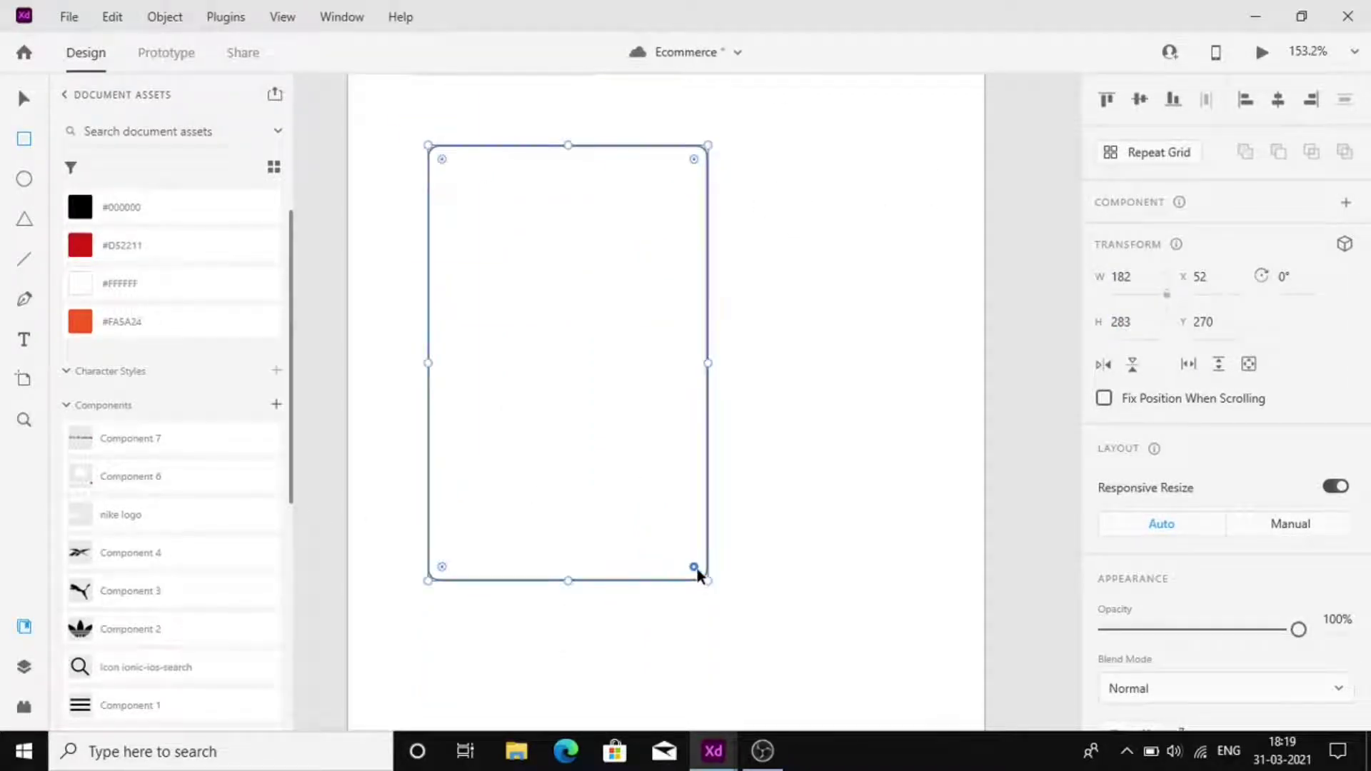
scroll(1197, 316, "down", 6)
type("11")
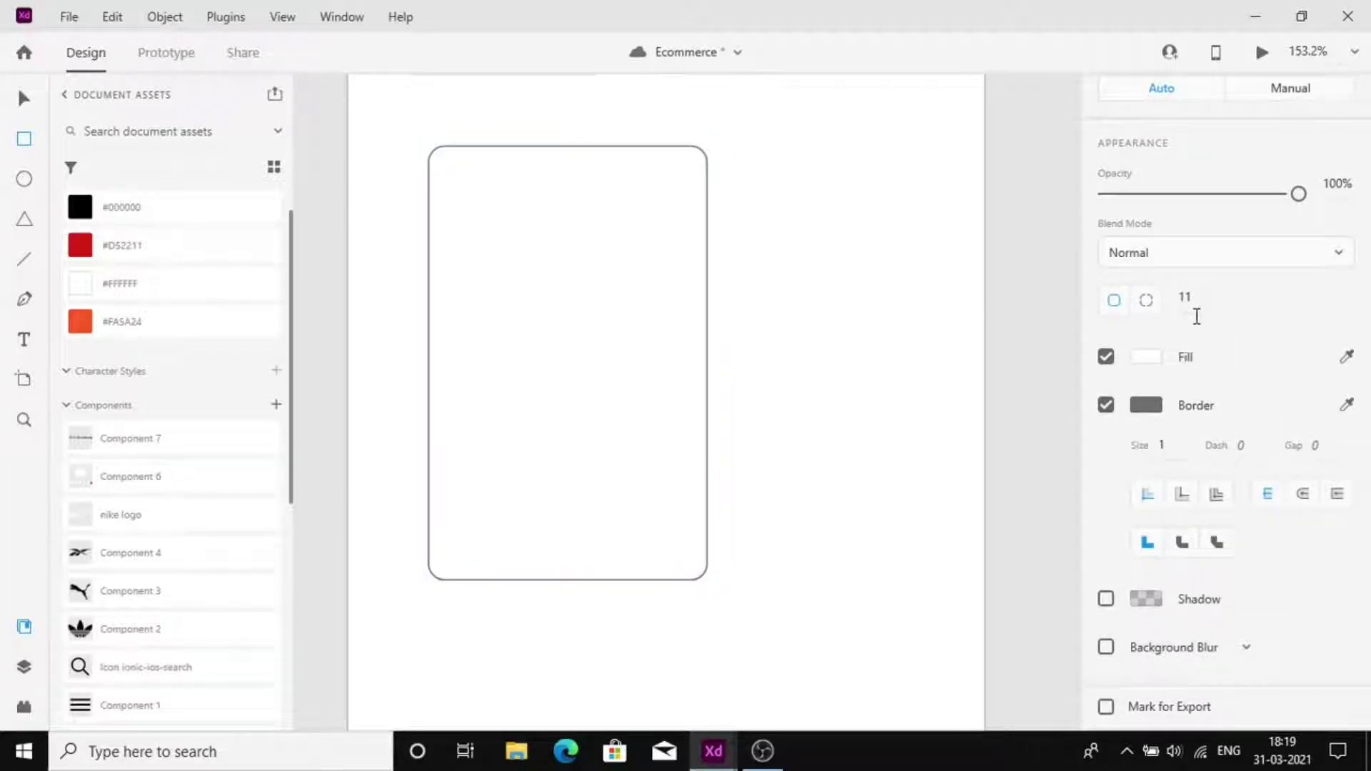
Remove the rectangle's border and give it a shadow with X 2, Y 5 and blur 19
left_click(1105, 405)
left_click(1105, 598)
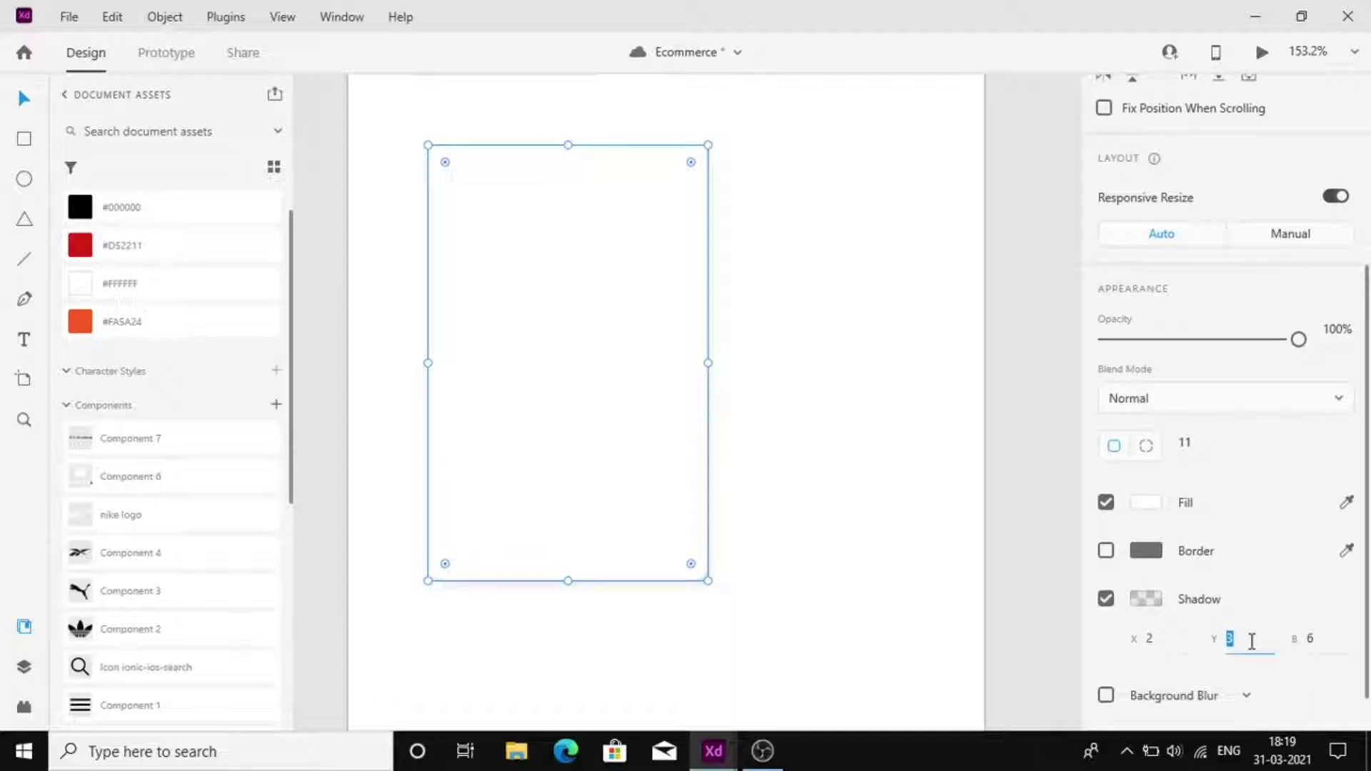
type("5")
left_click(1315, 640)
type("19")
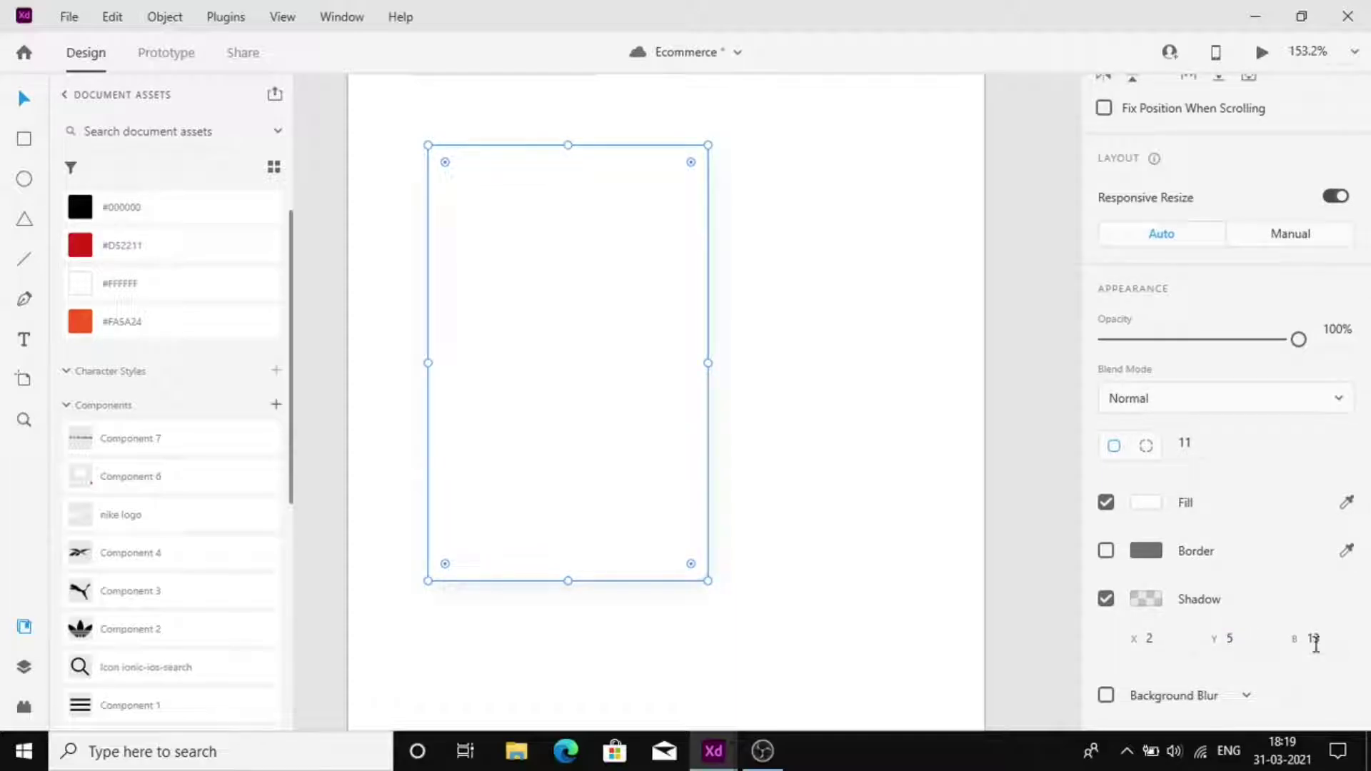
Position the shadowed card below the brand row at X 15 and Y 260
scroll(816, 551, "down", 5)
left_click_drag(641, 474, 618, 485)
left_click(1223, 295)
type("15")
key("Return")
left_click(1207, 322)
type("260")
key("Return")
Duplicate the shadowed card to form a two-by-two grid of cards below the brand row
left_click(671, 420)
left_click(640, 422)
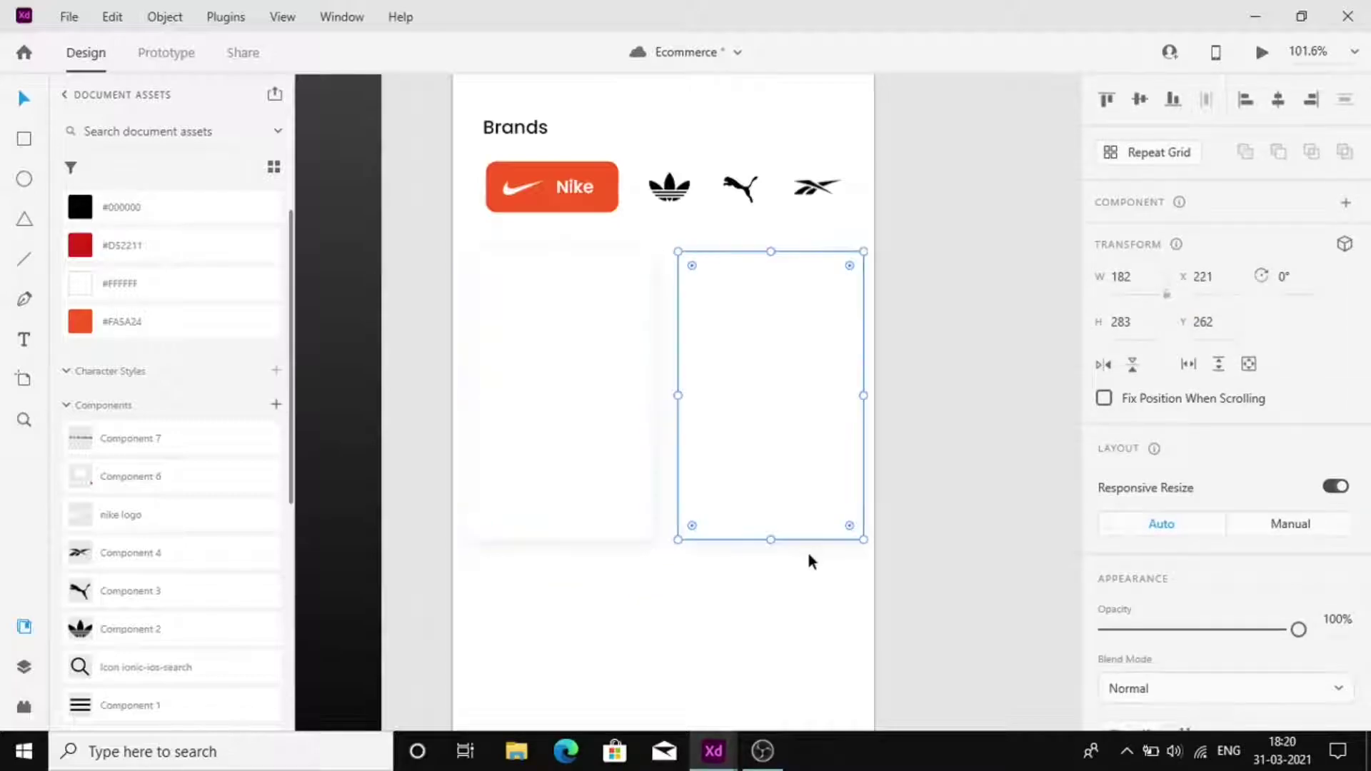
key("alt")
left_click_drag(802, 469, 798, 468)
Extend the Home page artboard downward beyond its 896 viewport height to make room below the cards
left_click_drag(660, 576, 687, 708)
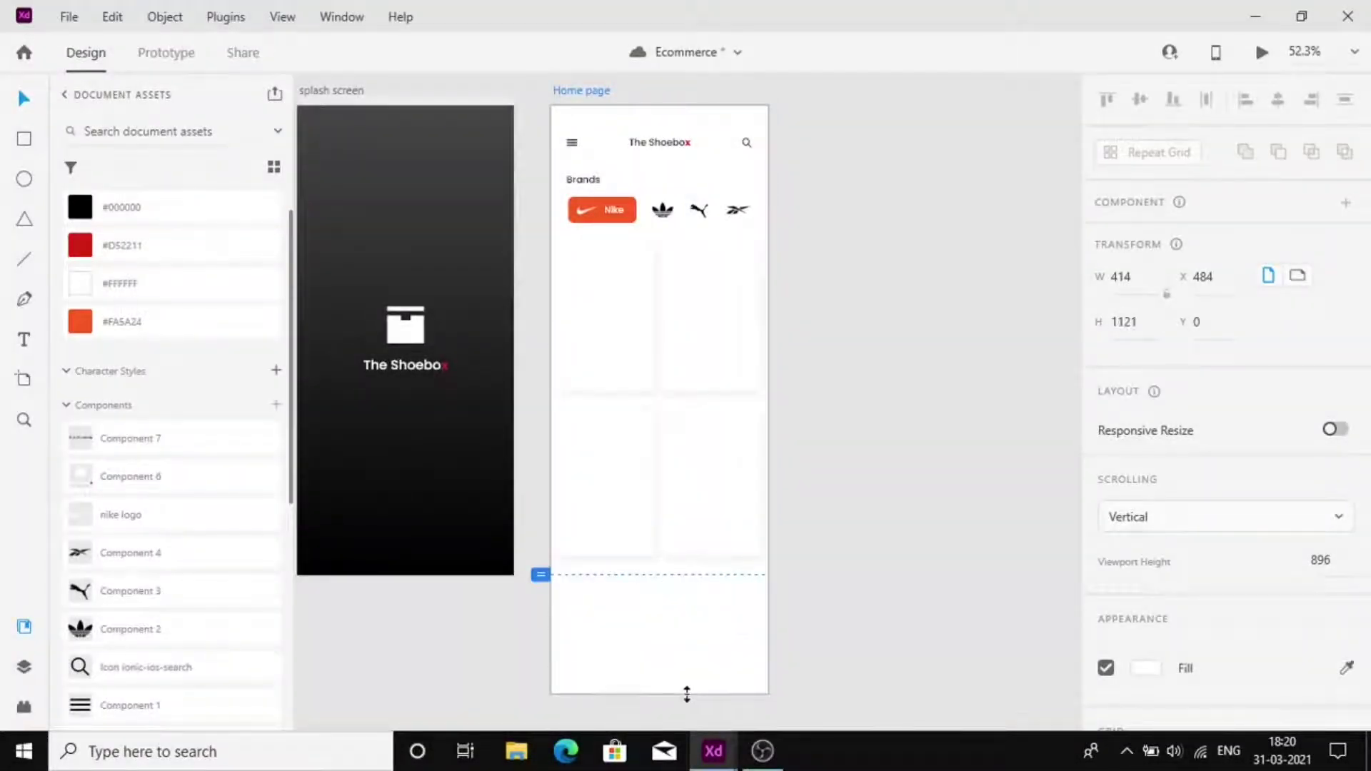
left_click(648, 580)
scroll(635, 600, "up", 4)
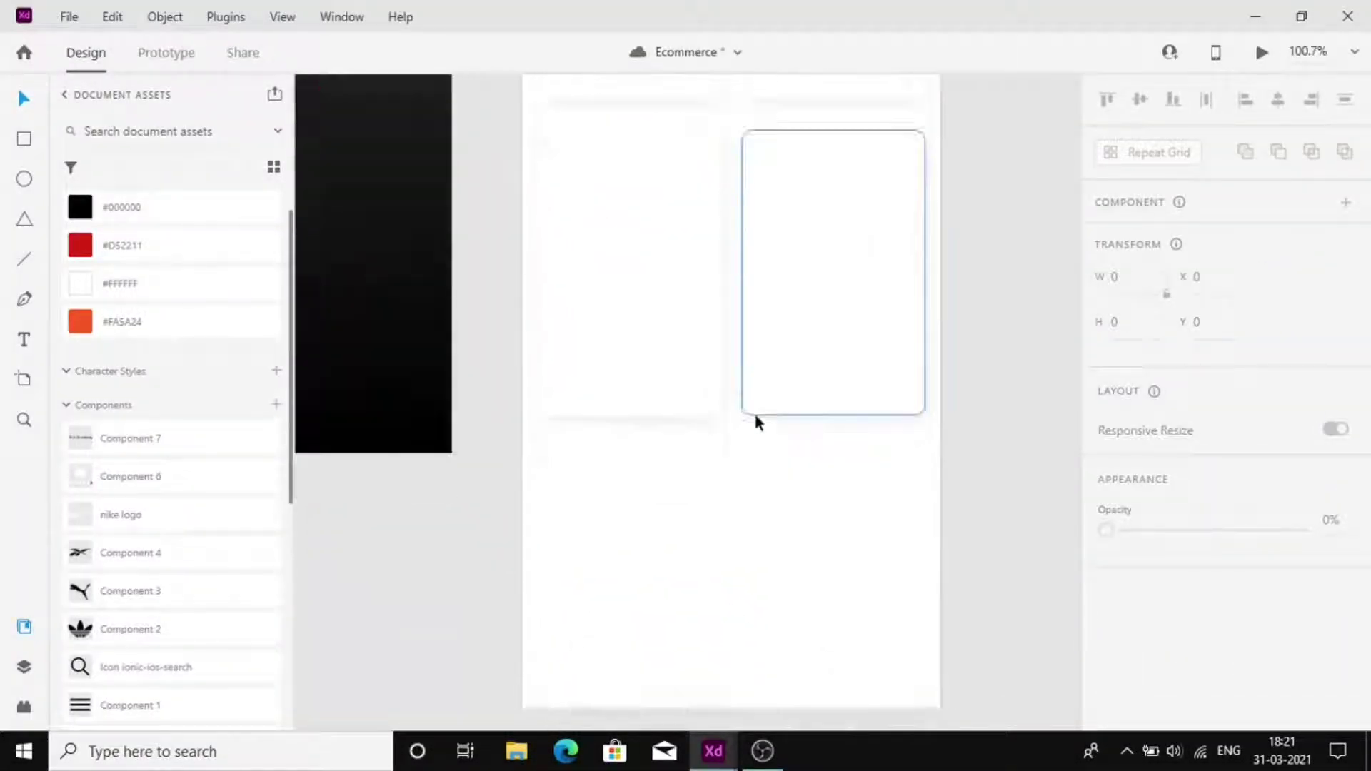
Copy the Brands heading below the card grid at X 30 and Y 917 and change its text to "On Trend"
scroll(754, 414, "up", 7)
left_click_drag(573, 224, 589, 499)
right_click(589, 500)
double_click(588, 500)
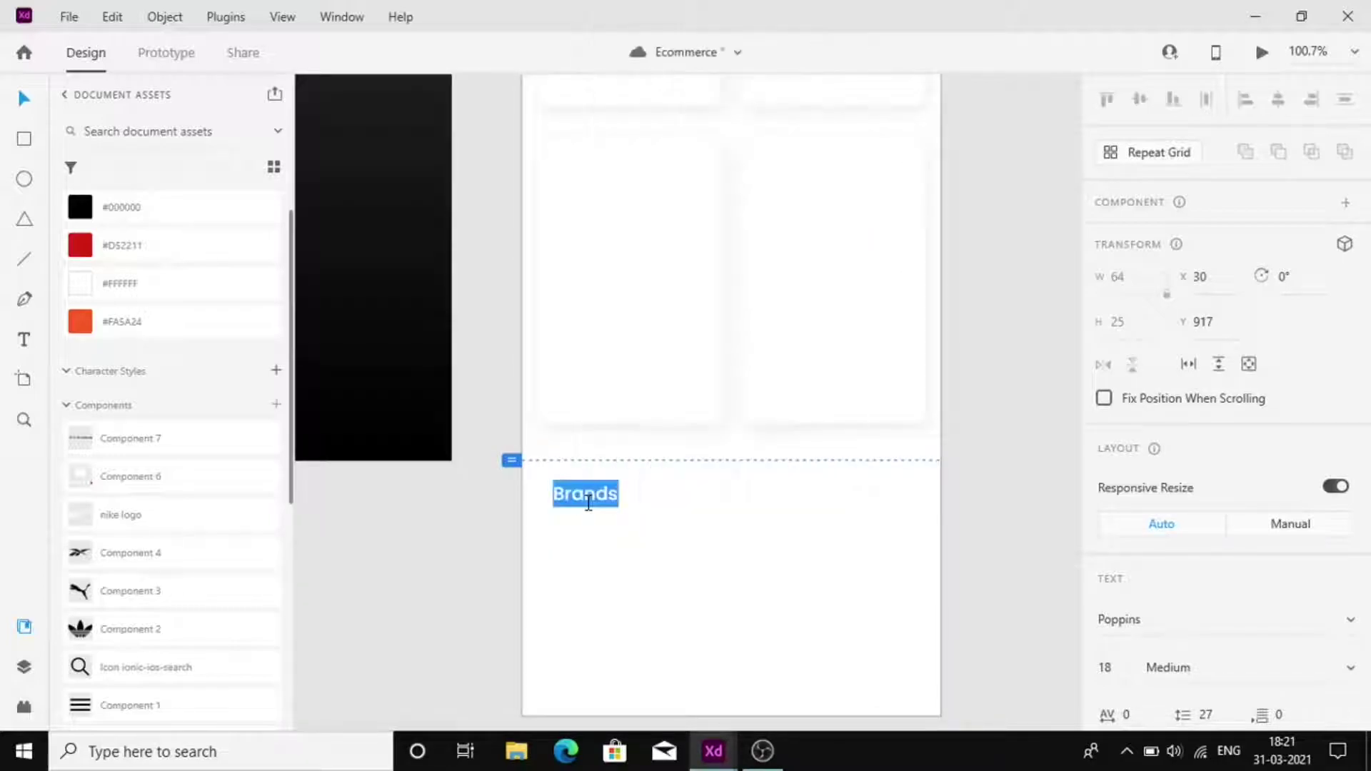
type("On Trend")
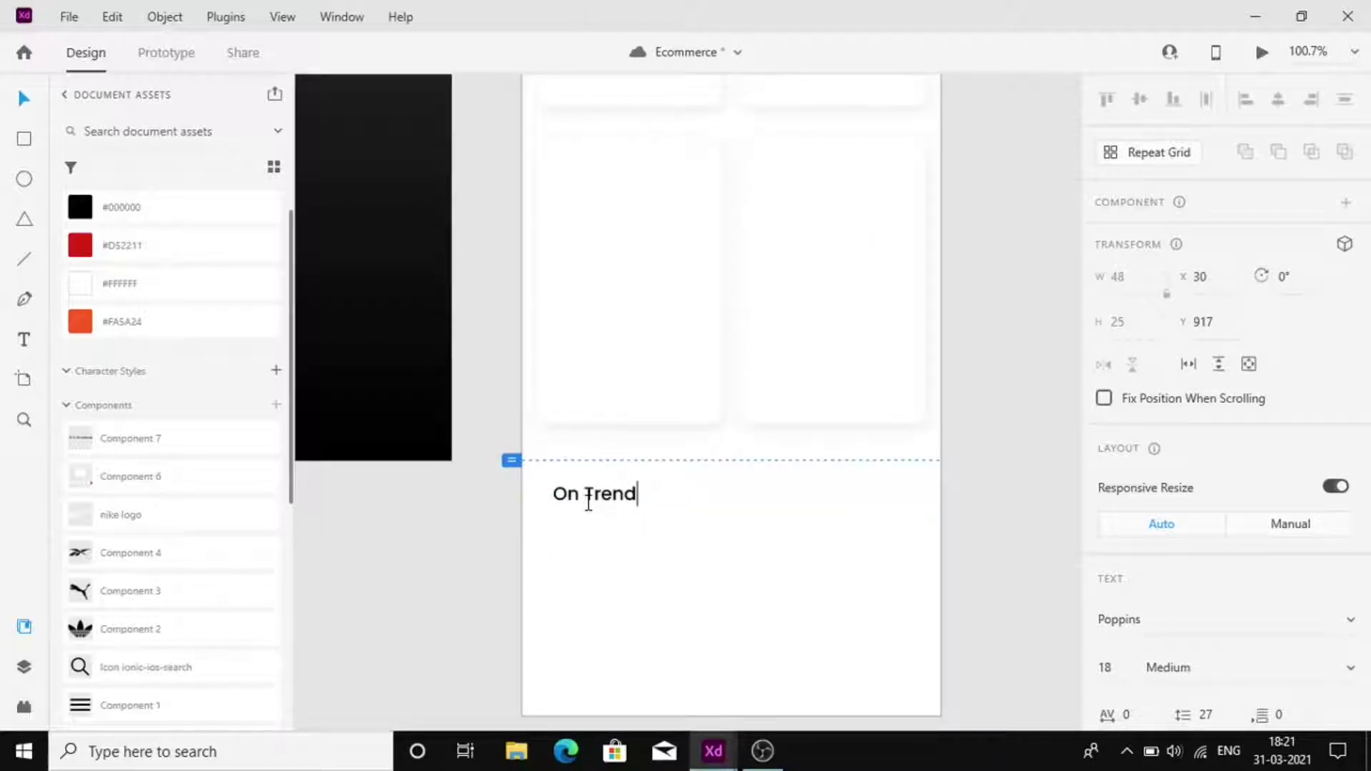
key("Escape")
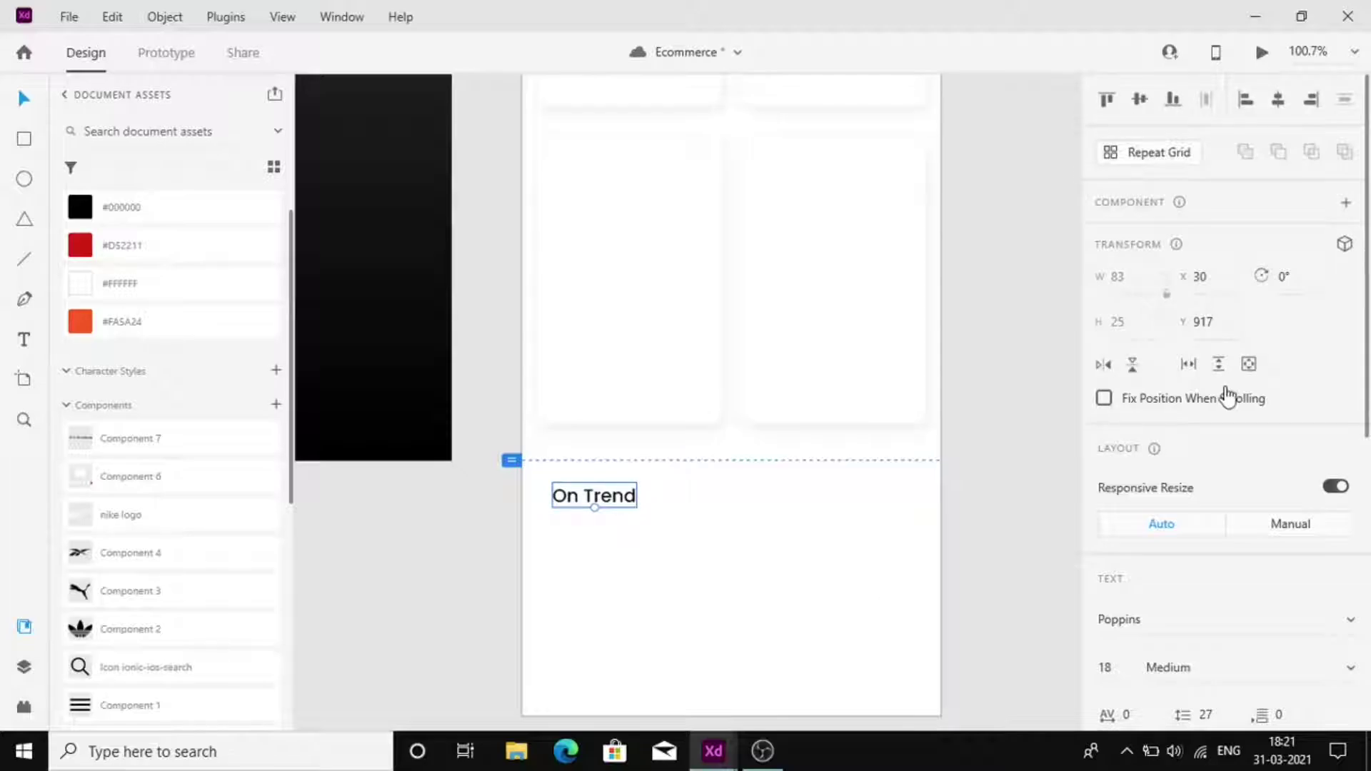
Set the On Trend heading's Y position to 895
left_click(1208, 323)
type("895")
key("Return")
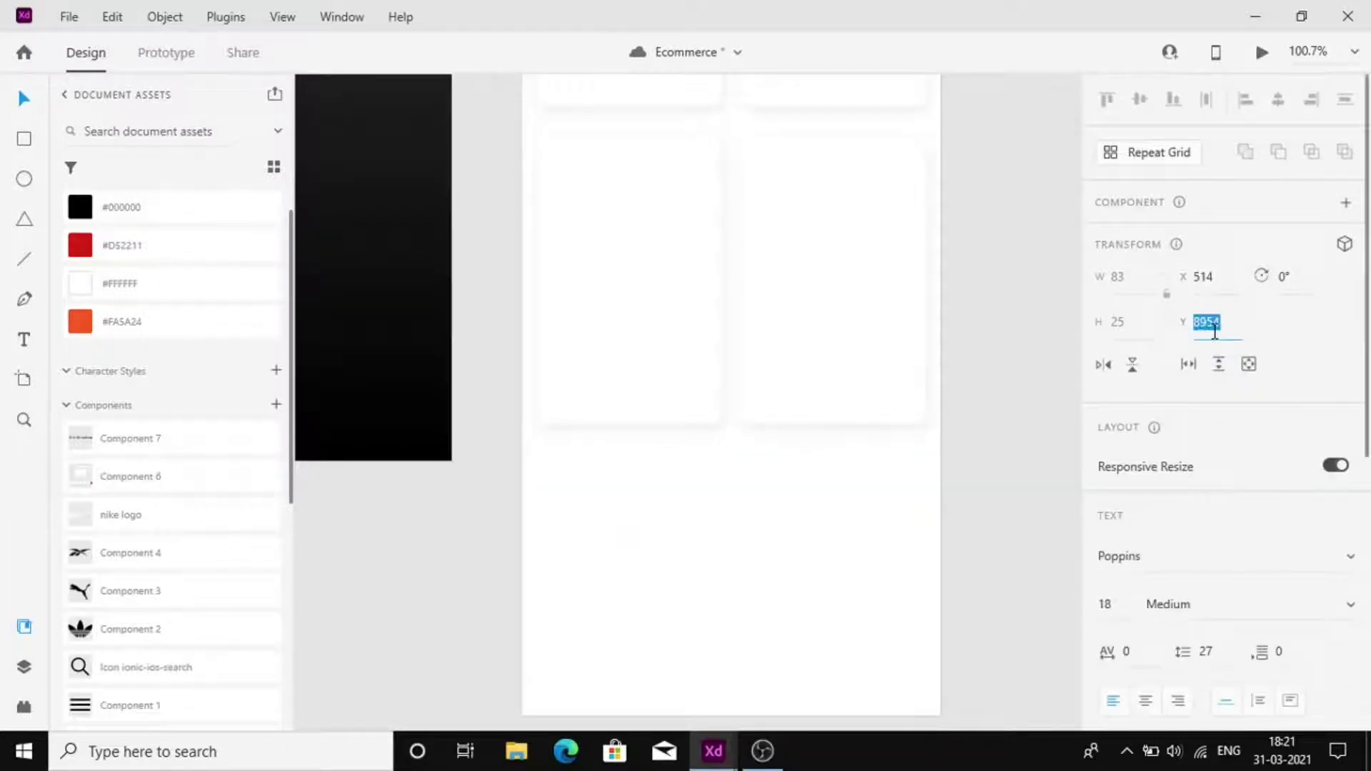
left_click(619, 499)
Copy a card beneath the On Trend heading and resize it to 166 wide by 166 high
scroll(618, 500, "up", 3, "ctrl")
left_click_drag(631, 353, 621, 507)
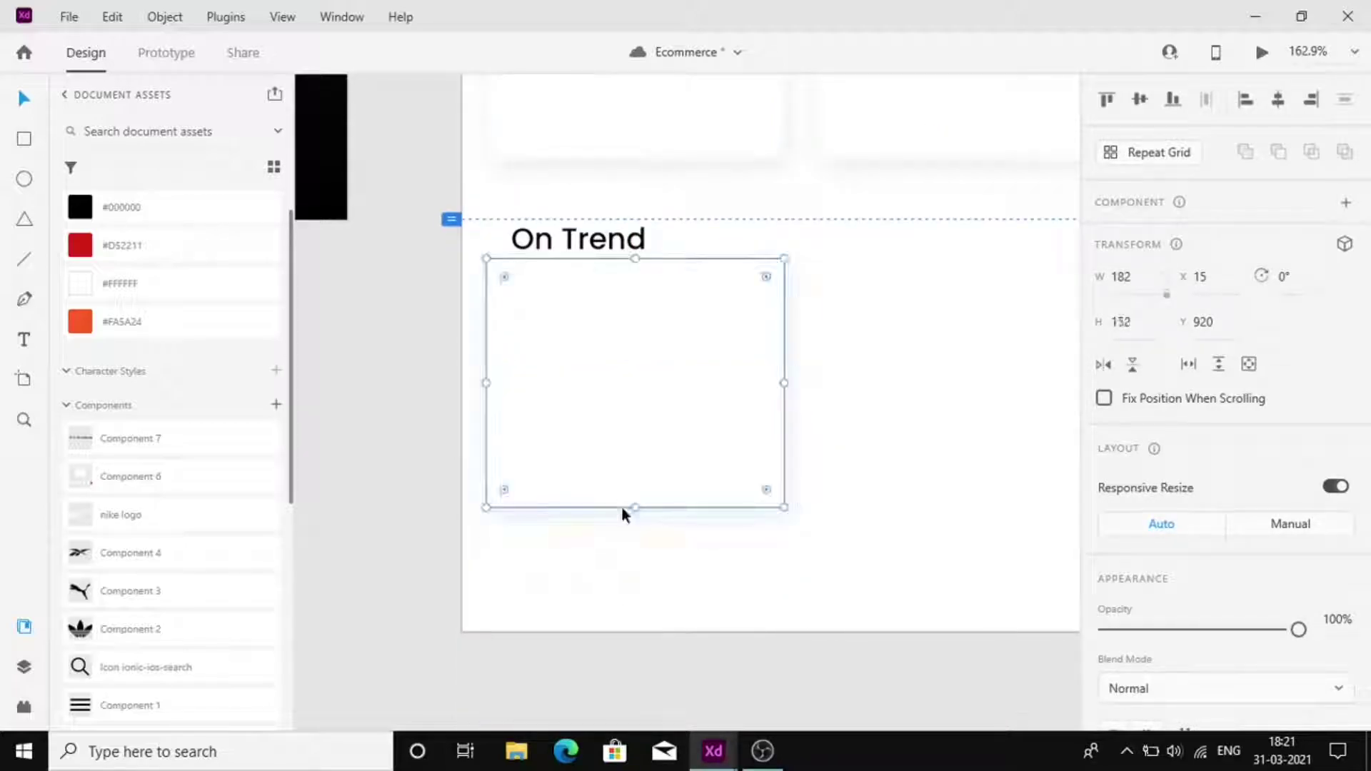
left_click(1135, 275)
type("166")
key("Return")
left_click(1141, 333)
type("166")
key("Return")
Position the square card at X 15 and Y 933 and place copies of it in a row to its right
left_click_drag(589, 442, 594, 455)
left_click(1206, 276)
type("15")
key("Return")
left_click(1224, 328)
type("933")
key("Return")
left_click_drag(739, 299, 730, 306)
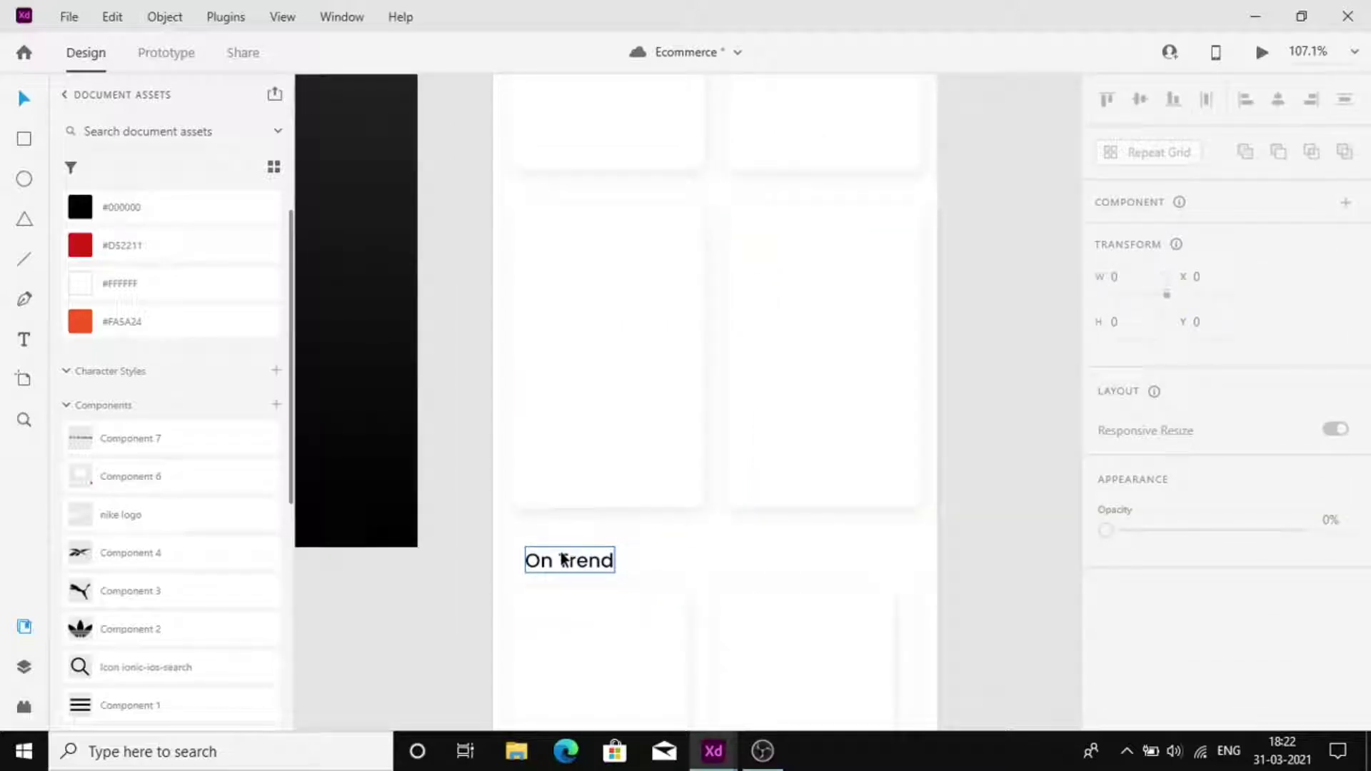
Copy the On Trend heading into the lower part of the first column's upper card at X 30 and reduce its font size to about 16
left_click_drag(563, 558, 563, 268)
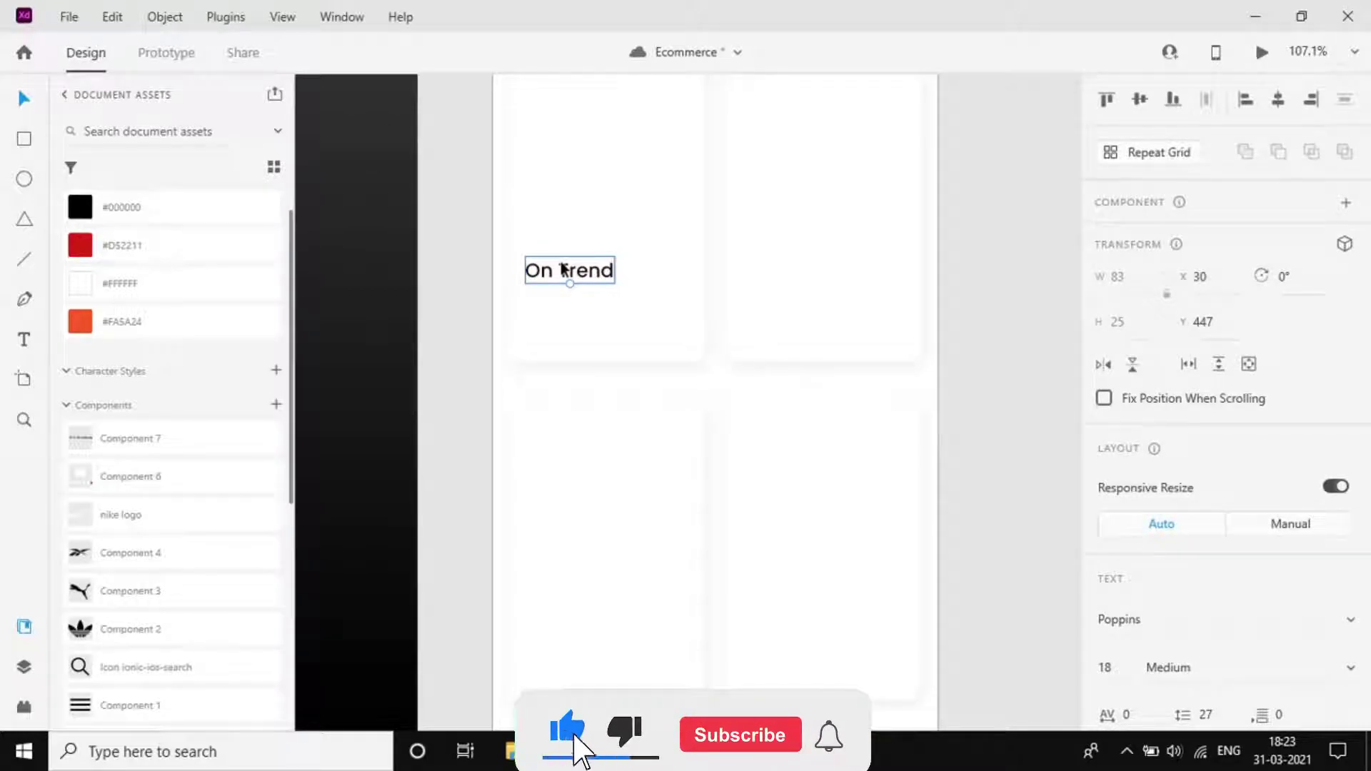
scroll(1118, 674, "down", 2)
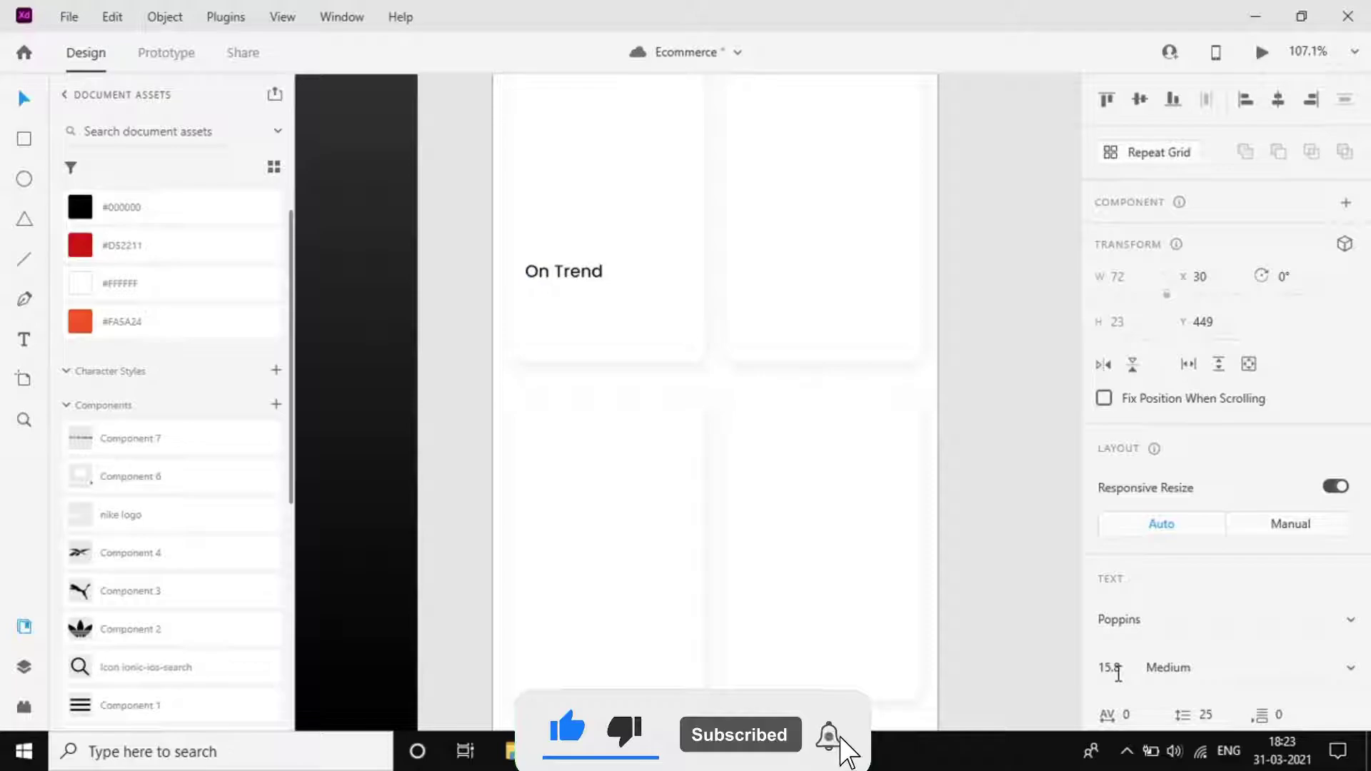
scroll(1185, 671, "up", 2)
Duplicate the card's On Trend label directly beneath it at Y 474 and set the copy to Medium weight, size 17
left_click_drag(584, 277, 579, 304)
left_click(1164, 666)
type("m")
left_click(1168, 667)
type("m")
key("Return")
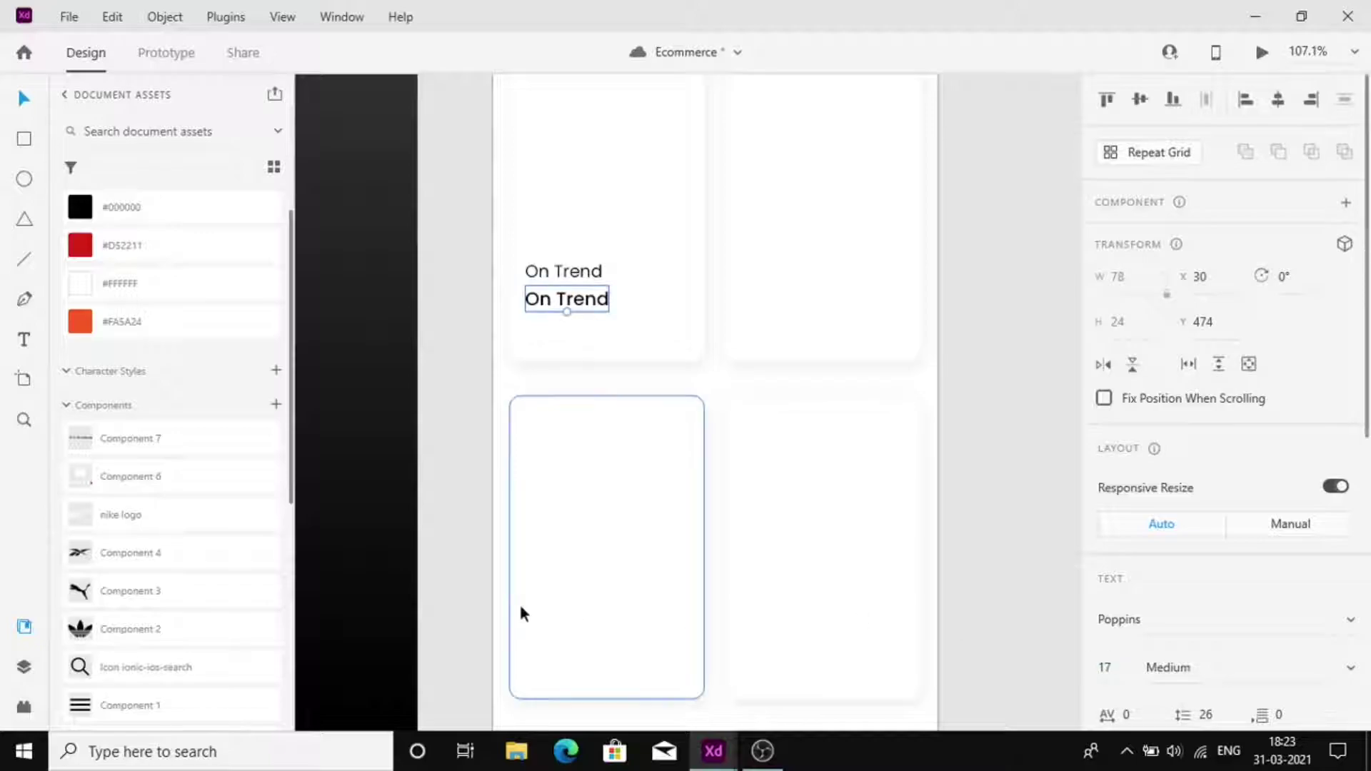
Rewrite the card's upper label as Jorden MA2 'Still Loading' and make it a horizontal scroll group 166 wide at X 23
left_click(576, 268)
double_click(575, 263)
type("Jorden MA2 'Still Loading")
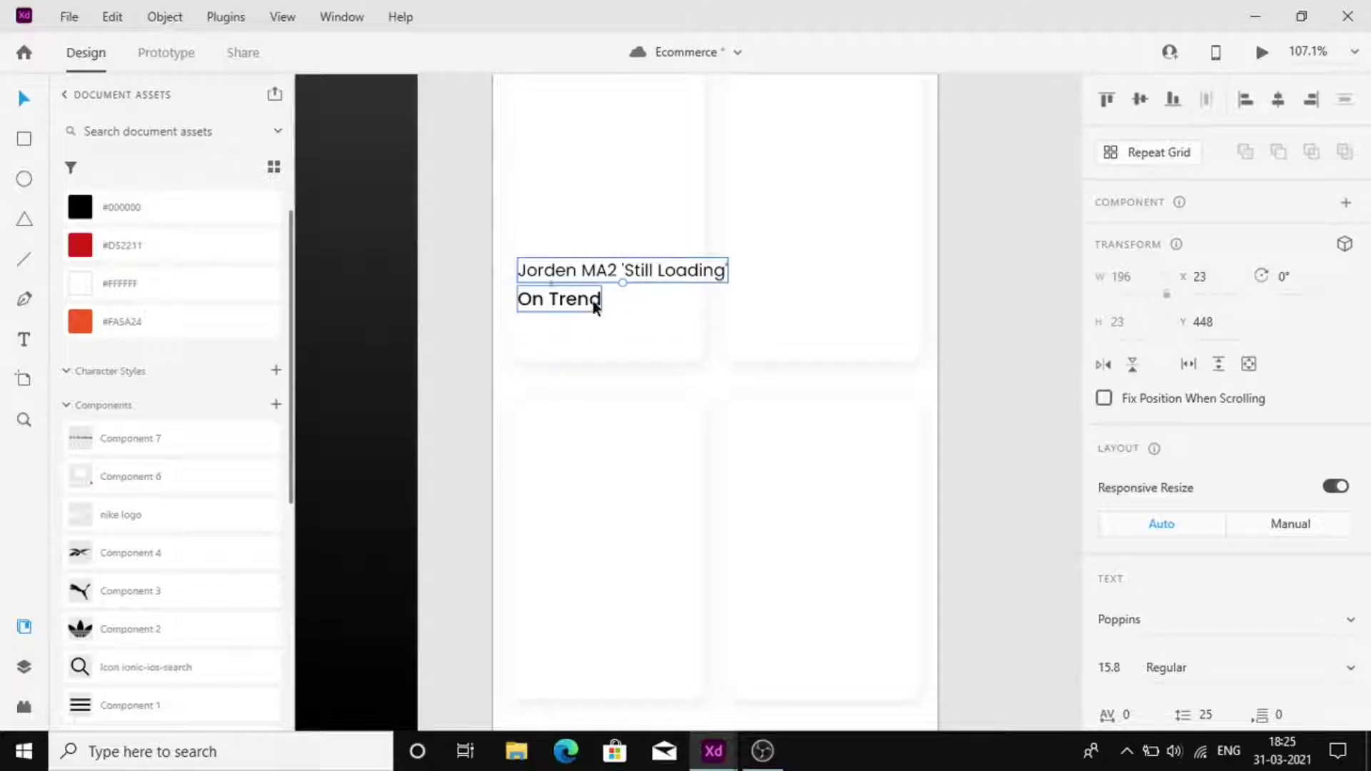
left_click(1188, 366)
left_click_drag(529, 270, 521, 270)
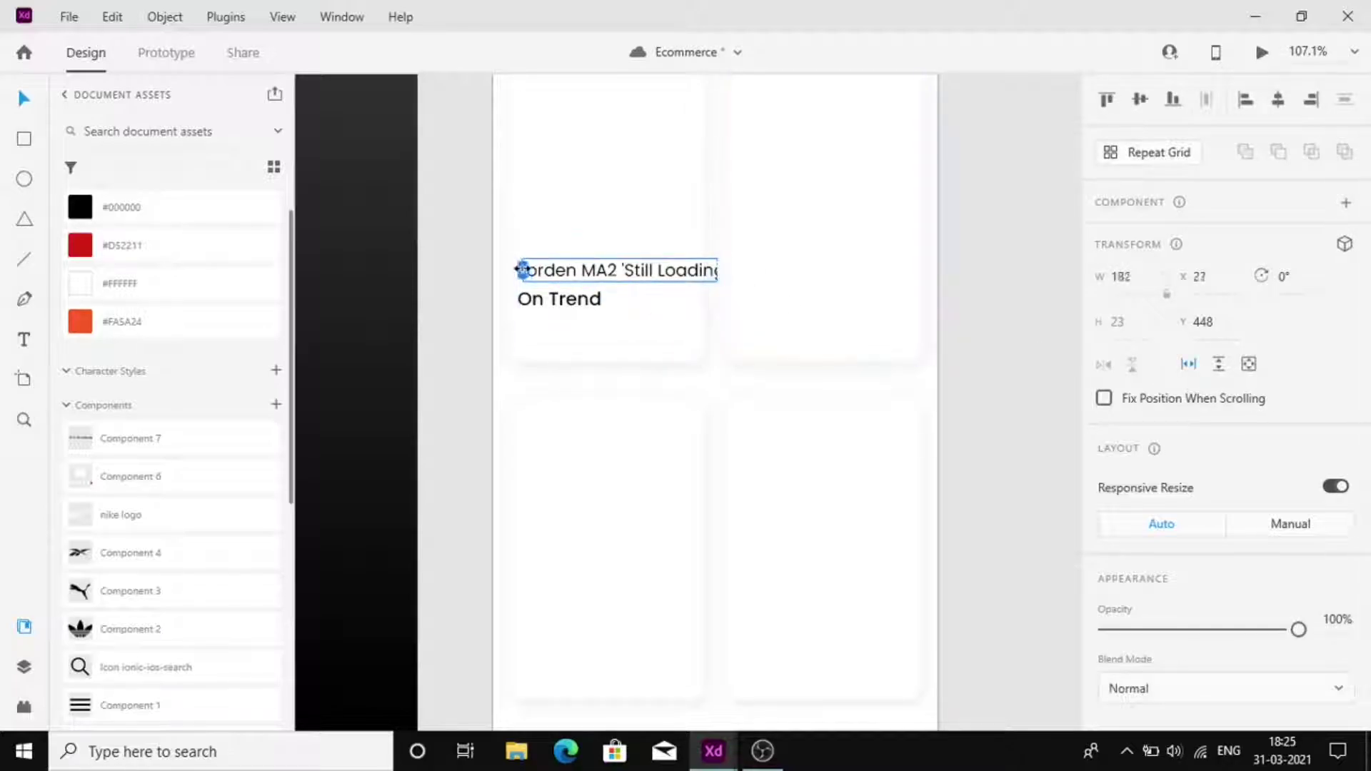
left_click_drag(689, 270, 693, 270)
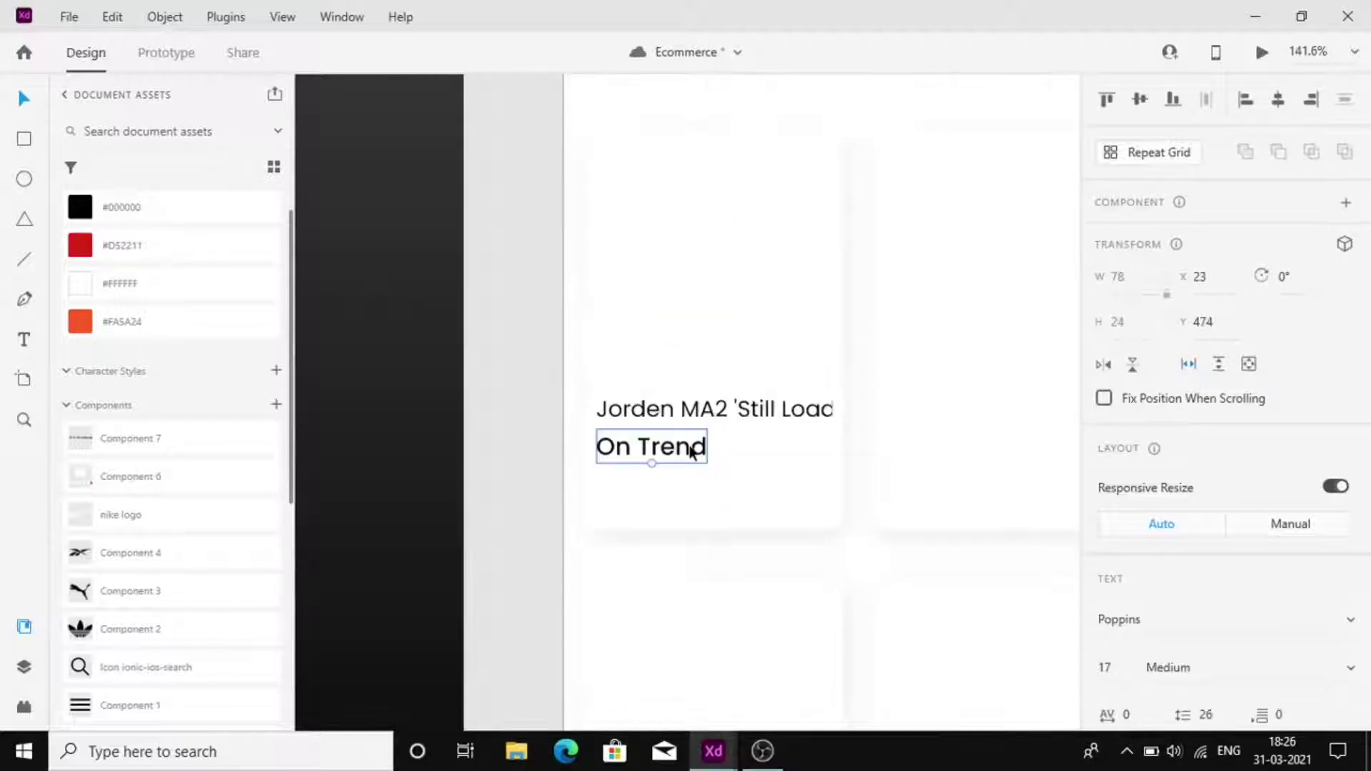
Replace the card's lower On Trend label with the price $149.15
double_click(691, 446)
type("4")
key("BackSpace")
type("$149.15")
key("Escape")
left_click(706, 542)
Copy the Brands heading into the upper part of the first product card and change its text to For men's
scroll(706, 542, "up", 3)
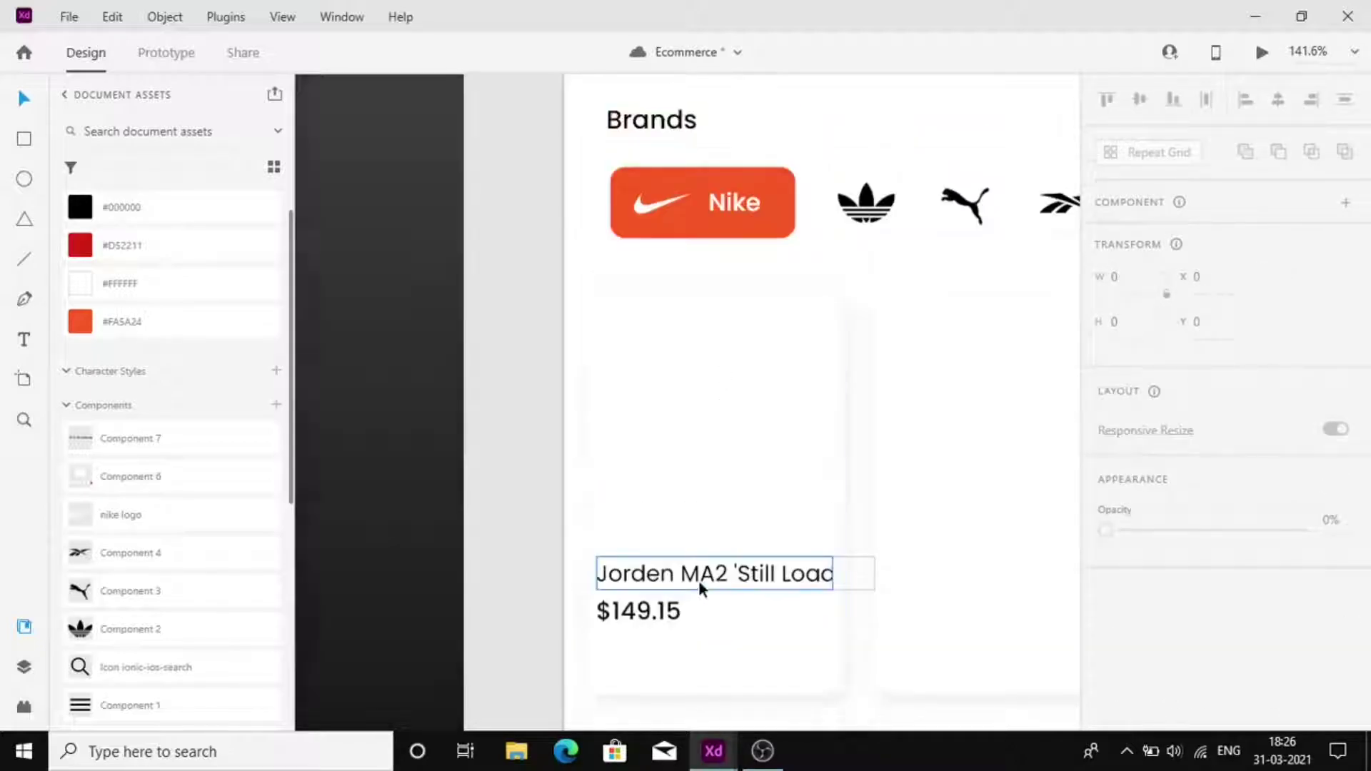
left_click(698, 580)
left_click_drag(686, 122, 685, 310)
right_click(657, 318)
left_click(742, 471)
double_click(659, 307)
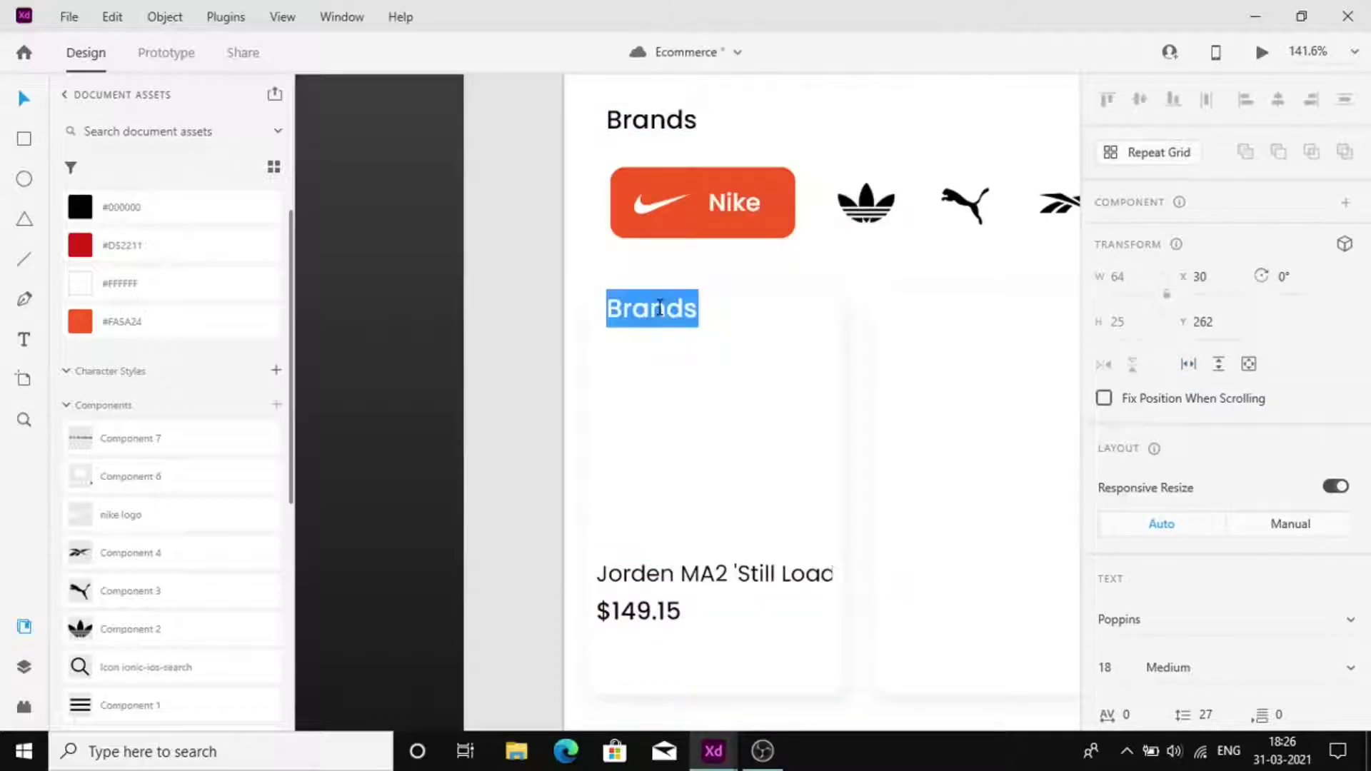
type("For men's")
key("Escape")
Set the For men's label to size 12, Regular weight and color #FA5A24, positioned at X 27, Y 271
left_click(1118, 669)
type("12")
key("Return")
left_click(1164, 671)
type("Regular")
key("Return")
left_click(107, 322)
key("Down")
key("Down")
key("Down")
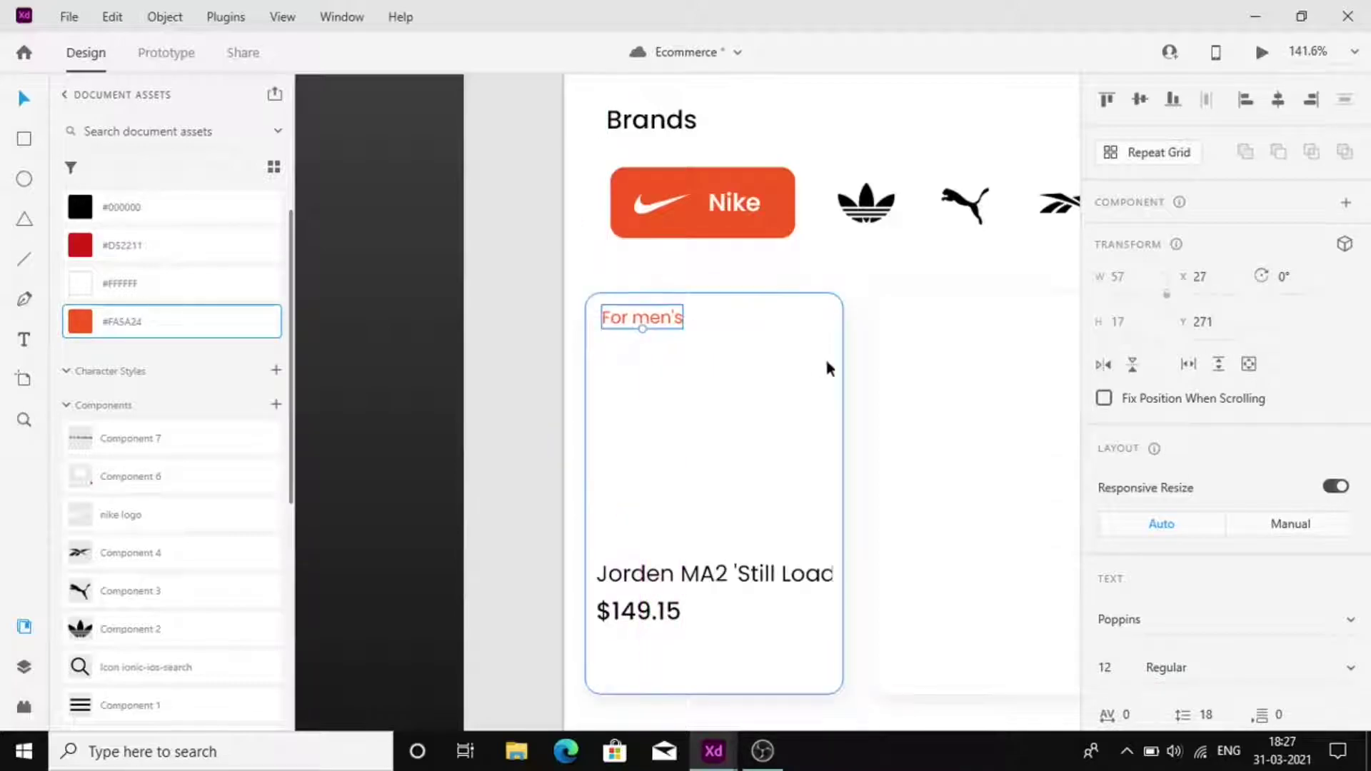
left_click(848, 365)
Move the product name and price lower in the card, placing the name at Y 467 and the price at Y 496
scroll(848, 366, "down", 1)
scroll(848, 372, "down", 2)
left_click(708, 429)
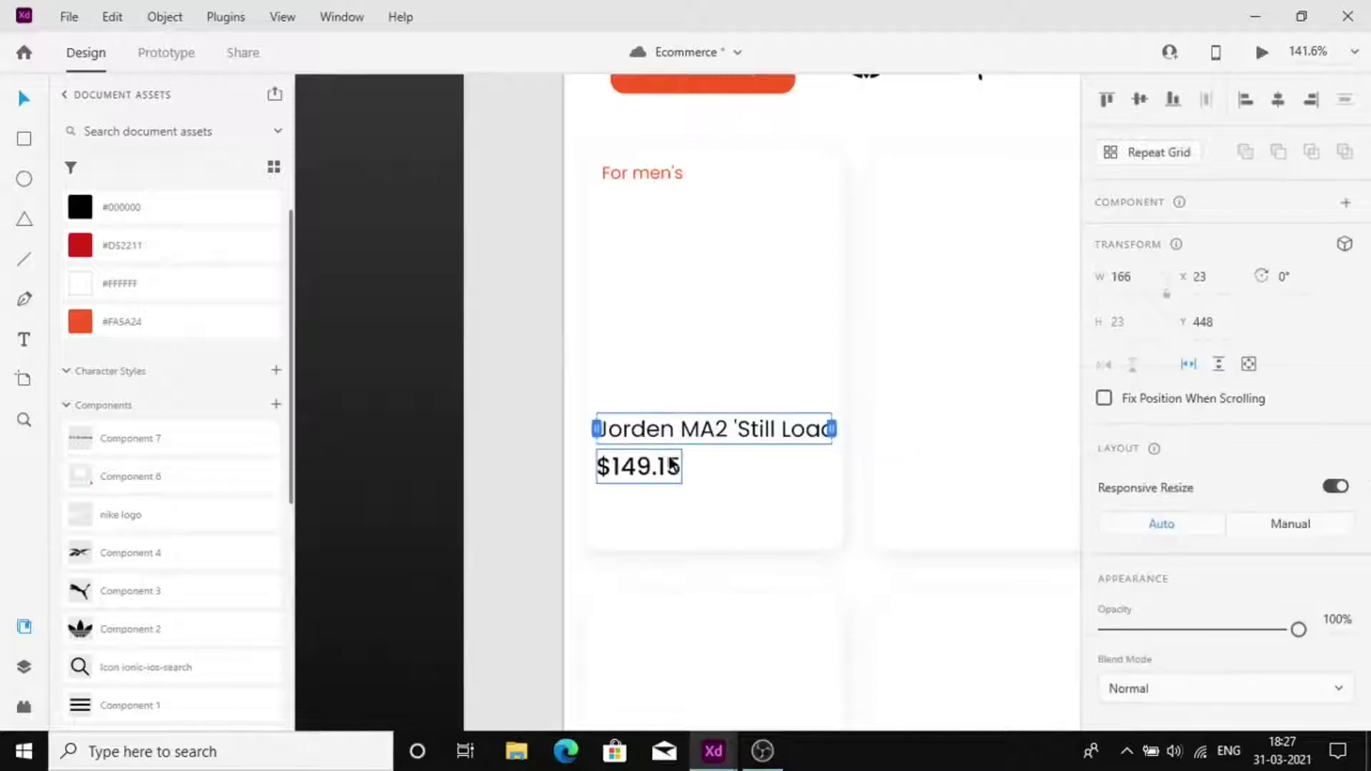
left_click(671, 464, "shift")
key("Down")
key("Down")
key("Down")
key("Down")
key("Down")
key("Down")
key("Down")
key("Down")
key("Down")
key("Down")
key("Down")
key("Down")
key("Down")
key("Down")
key("Down")
key("Down")
key("Down")
key("Down")
key("Down")
key("Down")
key("Down")
key("Down")
left_click(736, 461)
key("Up")
key("Up")
key("Up")
left_click(637, 497)
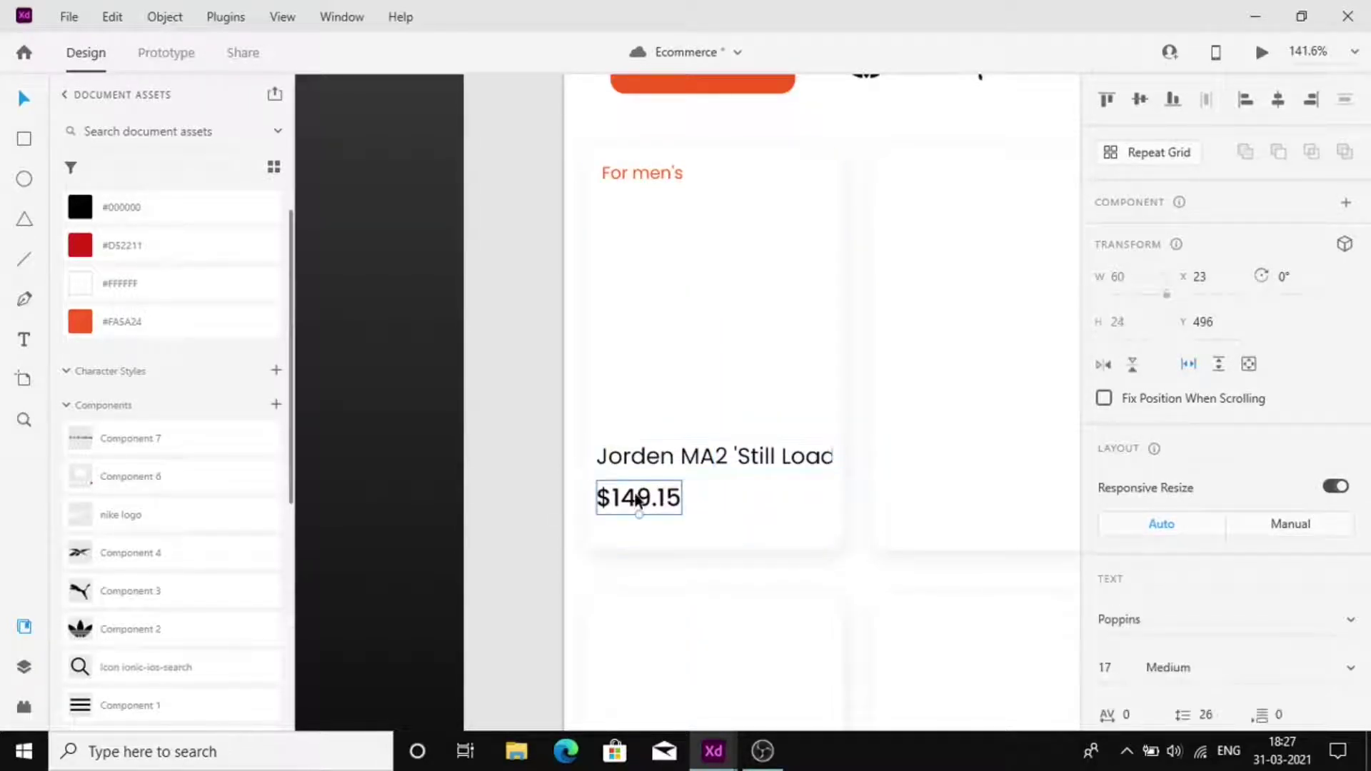
left_click(723, 419)
Place the yellow, blue and black shoe component in the middle of the first product card
scroll(722, 419, "up", 2)
scroll(147, 500, "down", 5)
scroll(157, 569, "down", 3)
left_click_drag(122, 379, 680, 391)
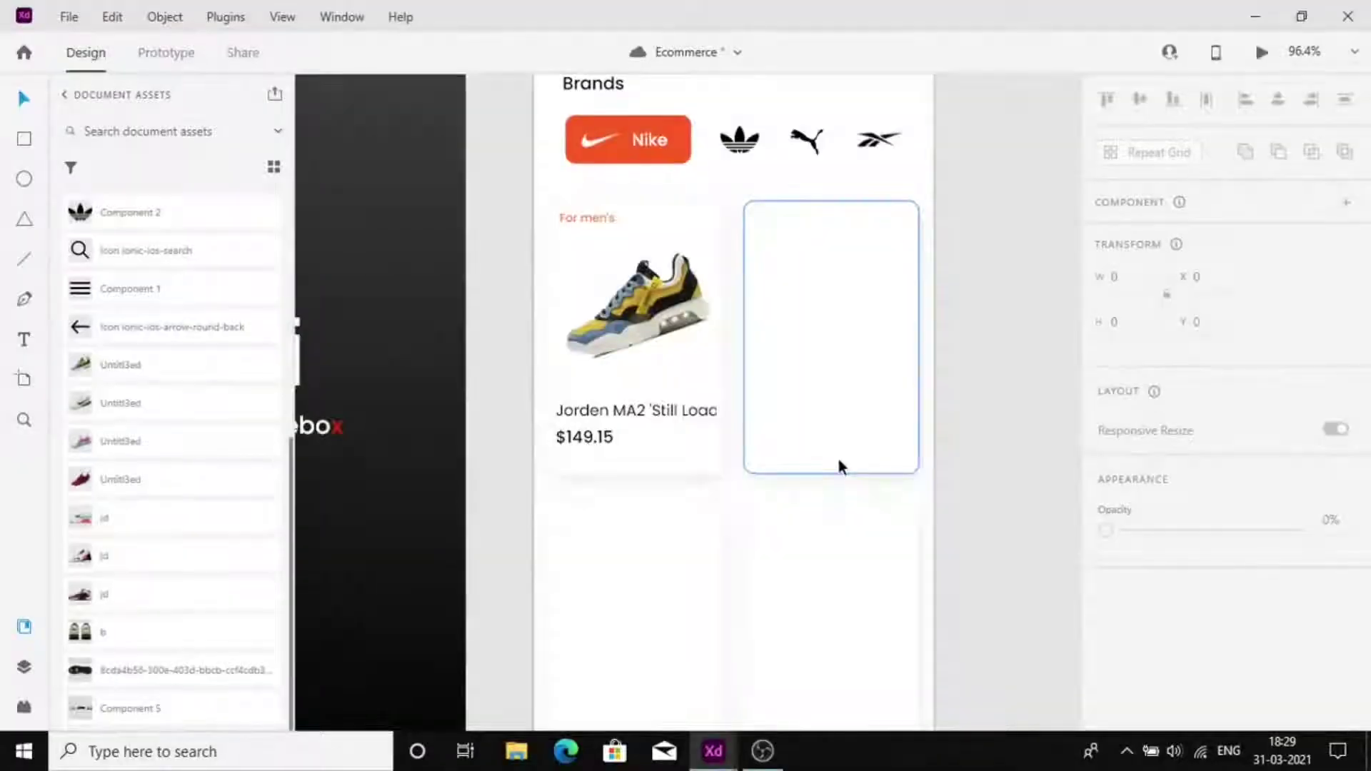
Delete the three empty product cards, keeping only the finished first card
scroll(836, 455, "down", 3)
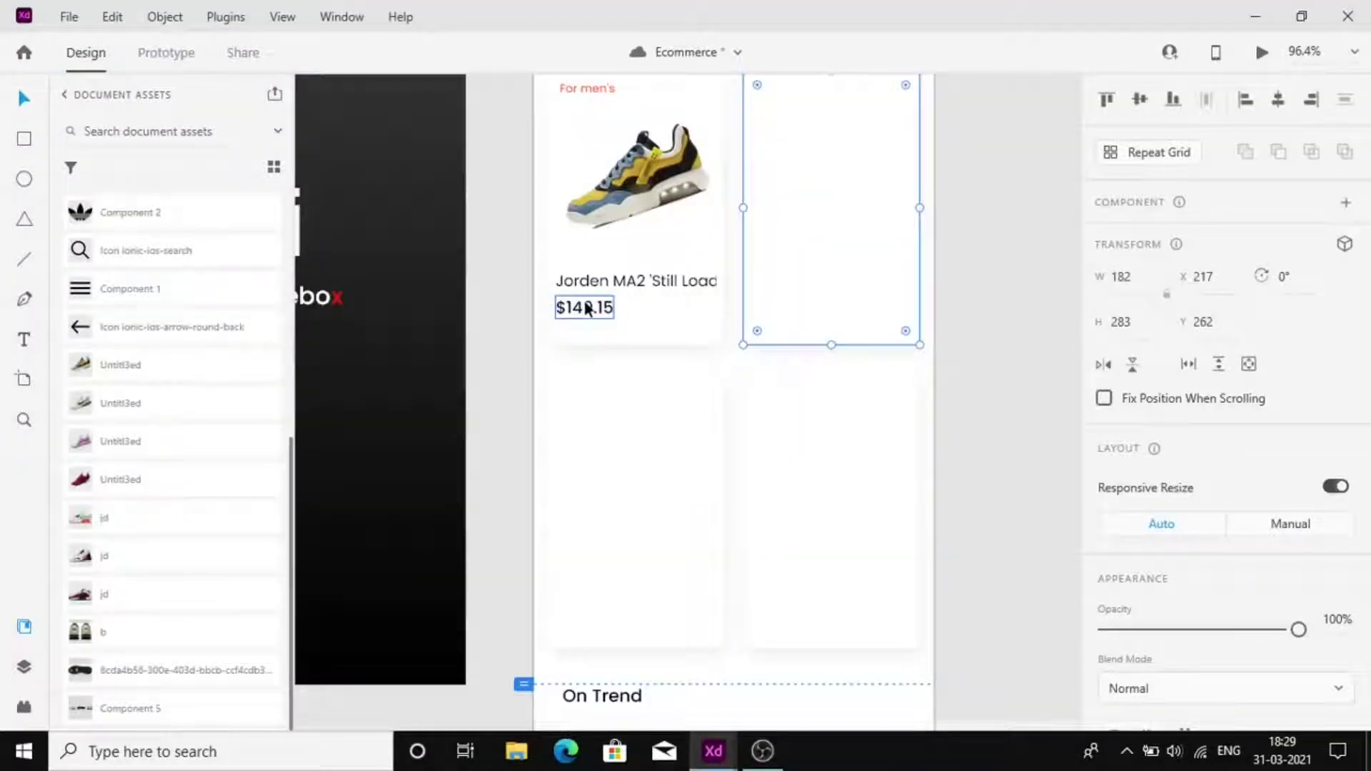
left_click(847, 521, "shift")
left_click(694, 494, "shift")
key("Delete")
Copy the finished card with its contents to its right and duplicate the pair as a second row above On Trend
left_click_drag(713, 419, 551, 79)
left_click(632, 124, "shift")
left_click_drag(656, 292, 855, 294)
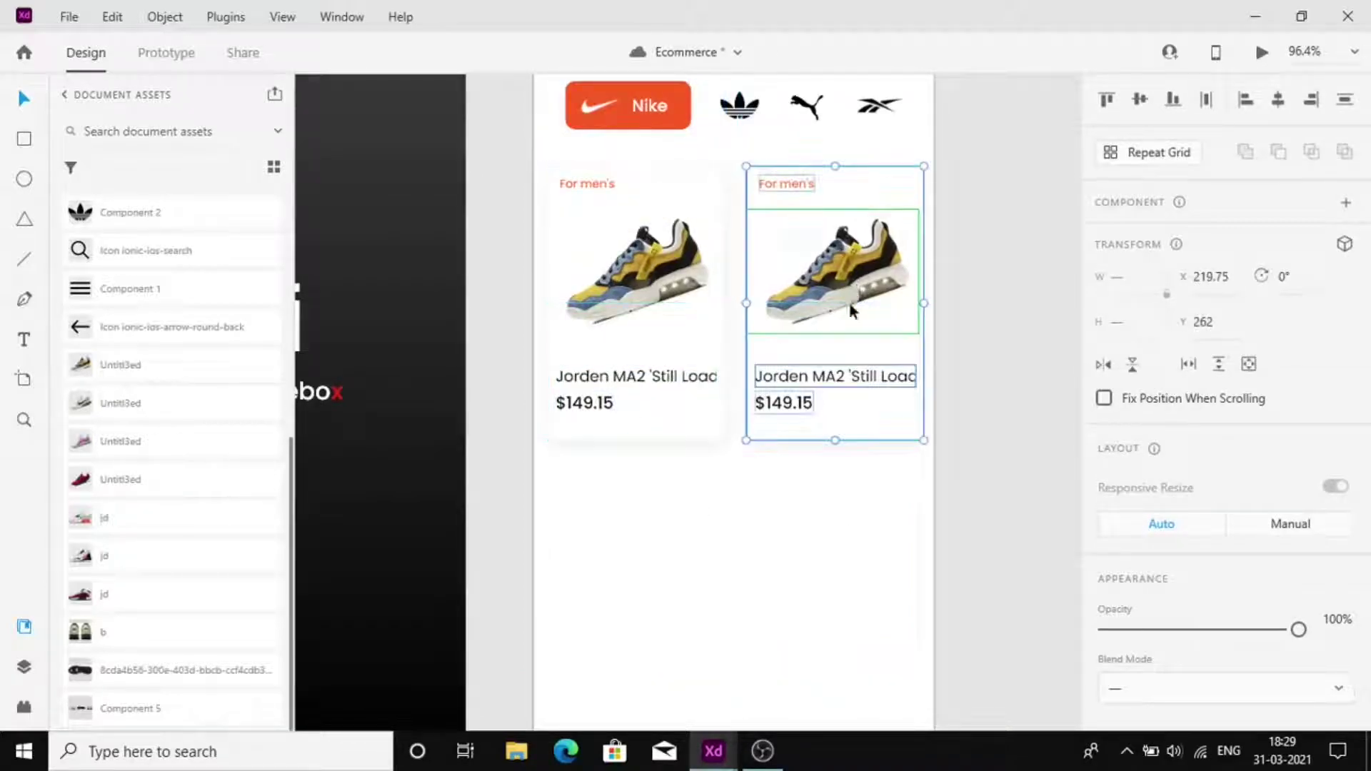
left_click(821, 442)
left_click(821, 437)
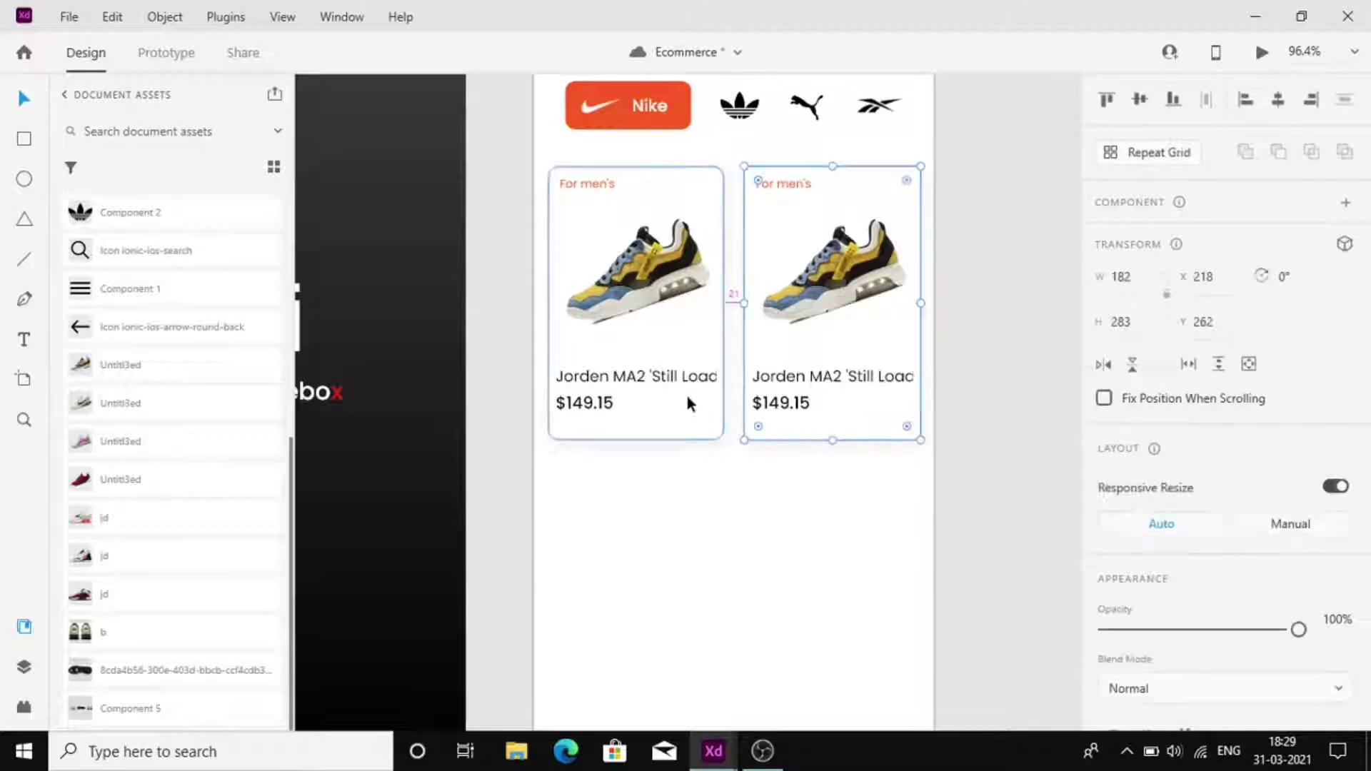
left_click_drag(833, 514, 760, 183)
key("Left")
left_click(767, 447)
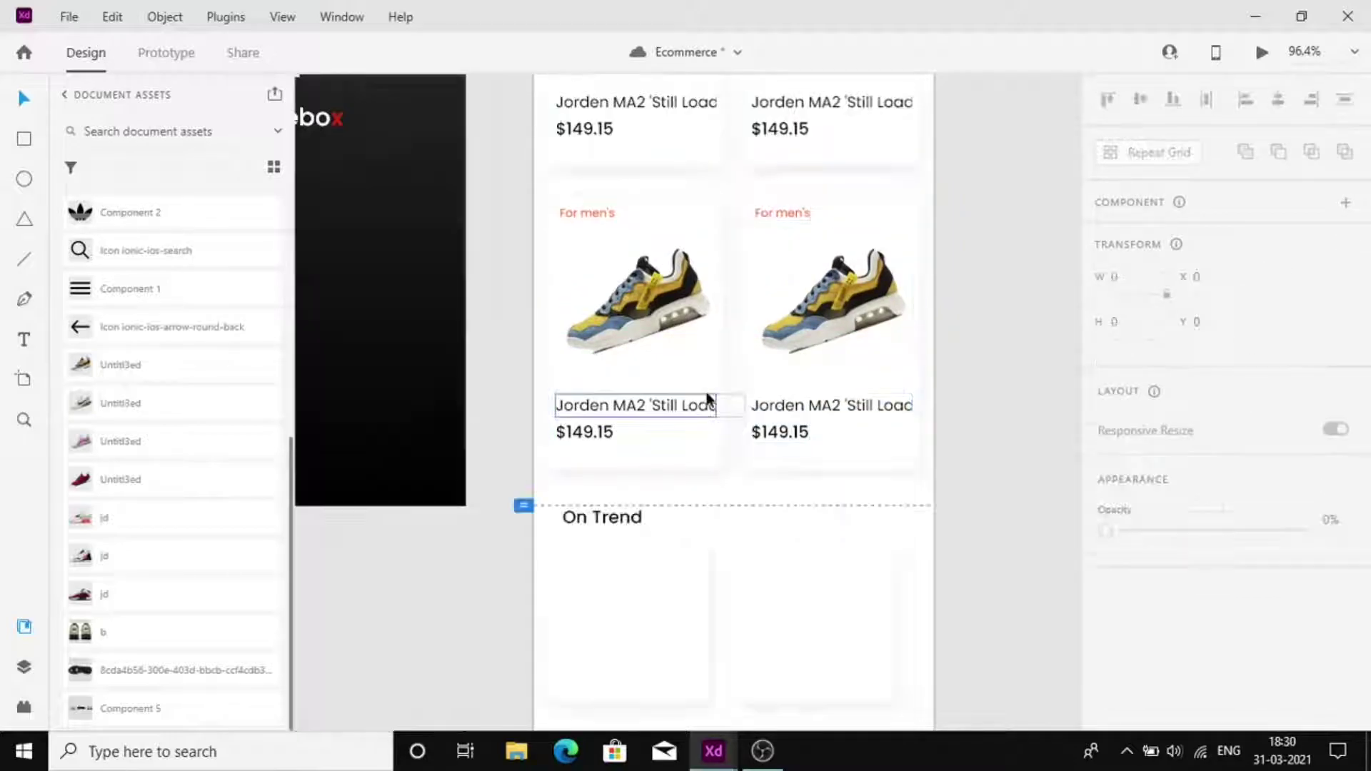
Change the second row's first card label to For women and swap its shoe for the white and pink one
scroll(706, 396, "up", 3)
double_click(583, 404)
left_click_drag(581, 403, 631, 407)
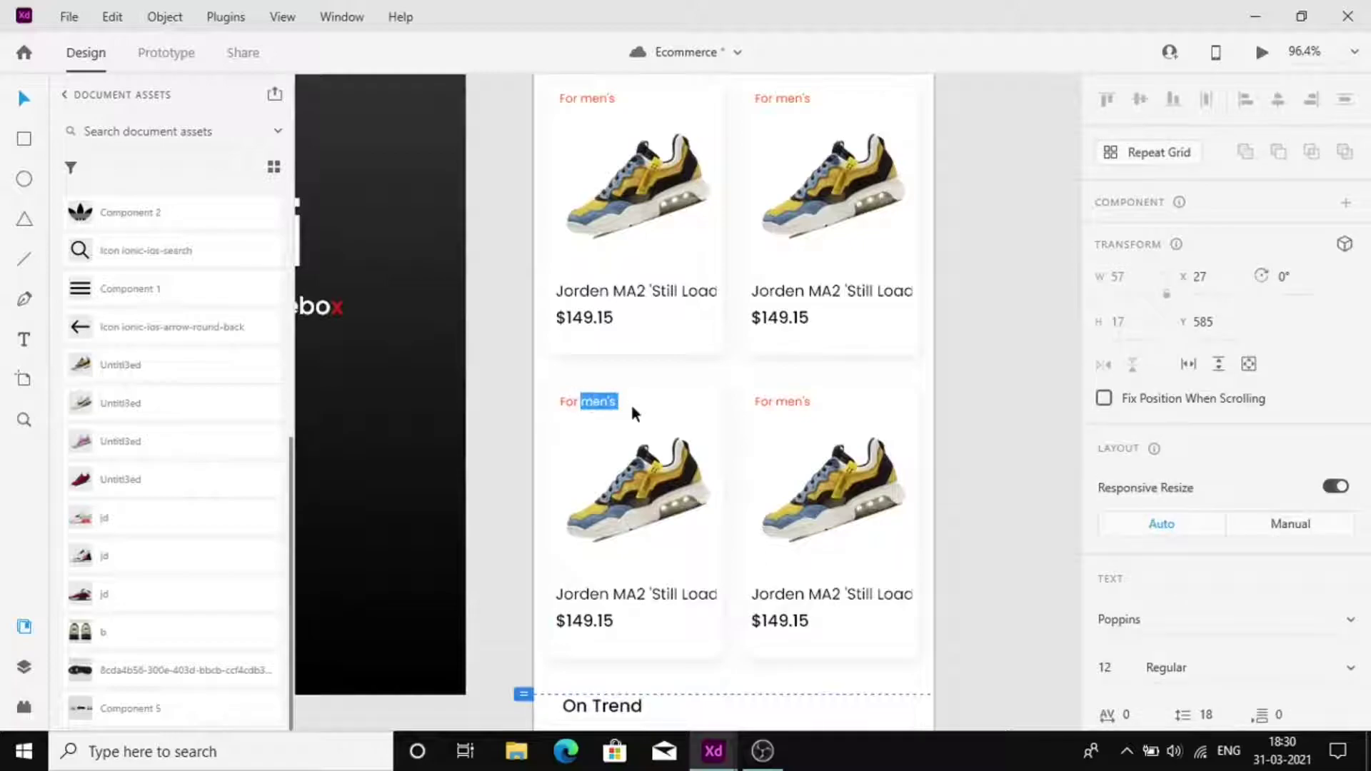
type("women")
key("Escape")
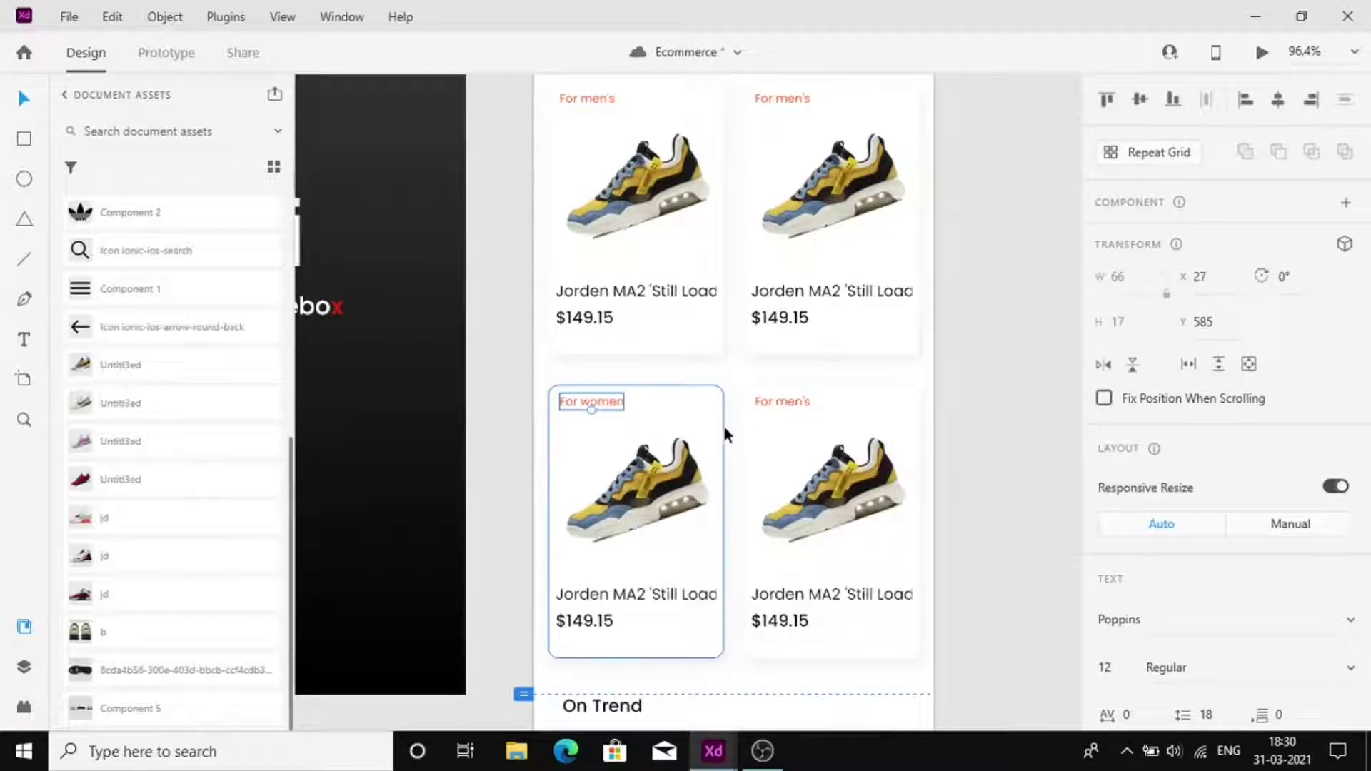
left_click_drag(136, 440, 593, 504)
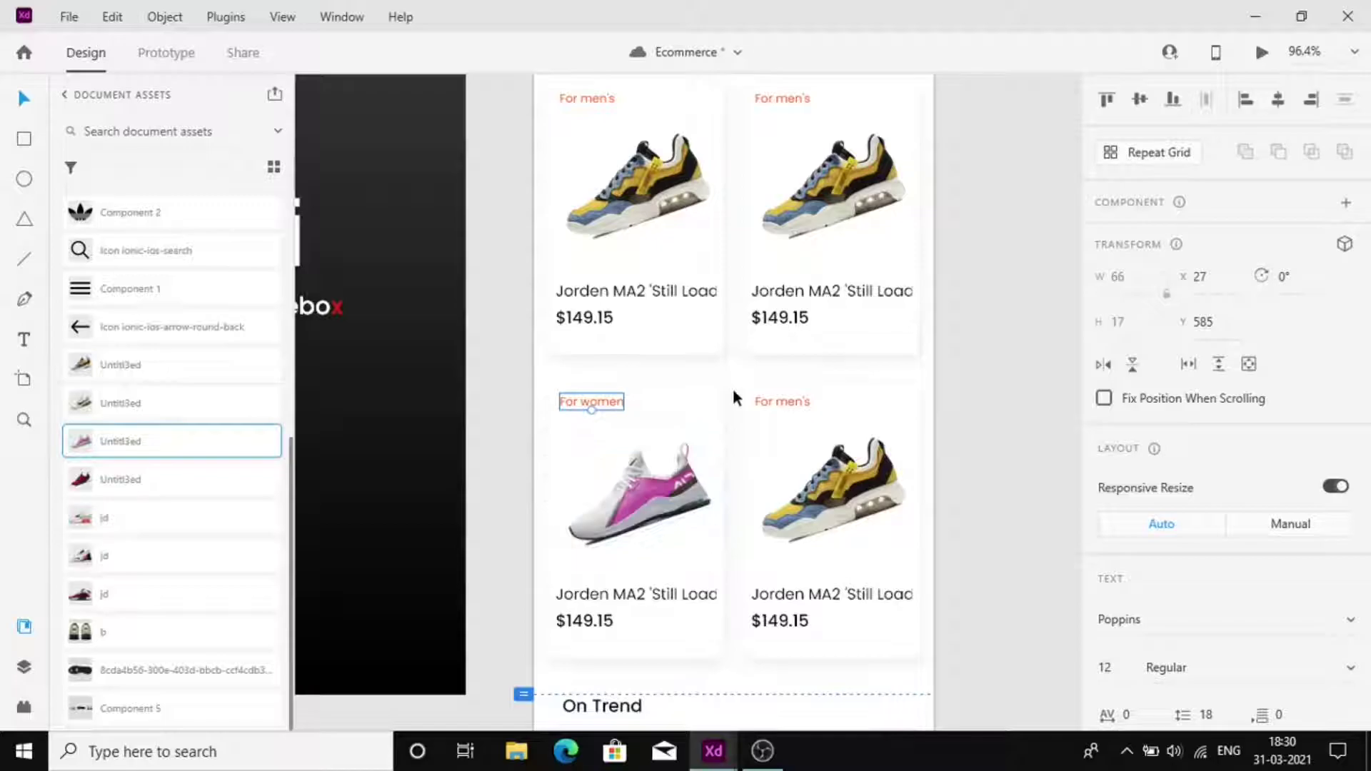
Swap the second column's shoes for the red one in the lower card and the light green one in the upper card
left_click_drag(193, 488, 831, 503)
scroll(802, 388, "up", 3)
left_click_drag(414, 391, 830, 345)
Rename the first row's second product to Nike Air Max Pre-Day and set its price to $157.94
double_click(817, 451)
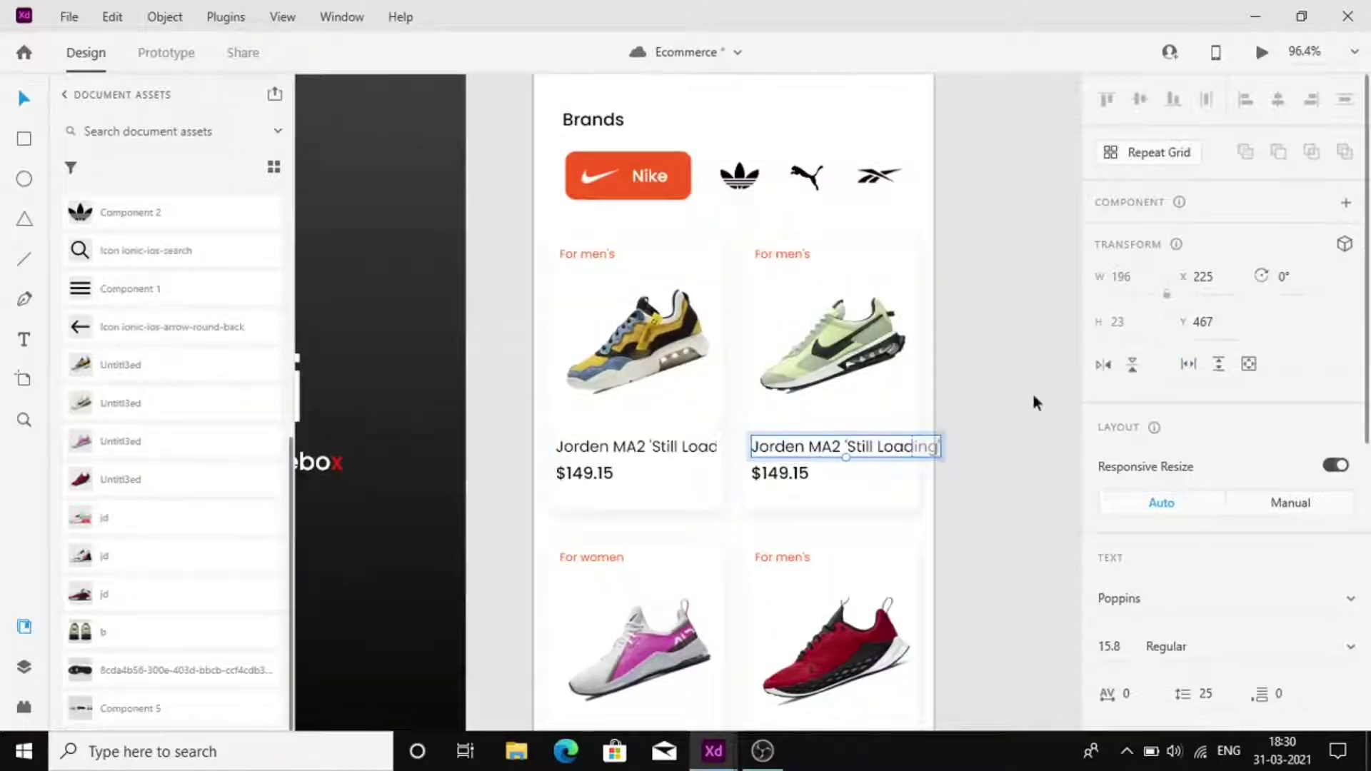
left_click(1035, 402)
left_click(848, 443)
left_click(1188, 365)
double_click(824, 450)
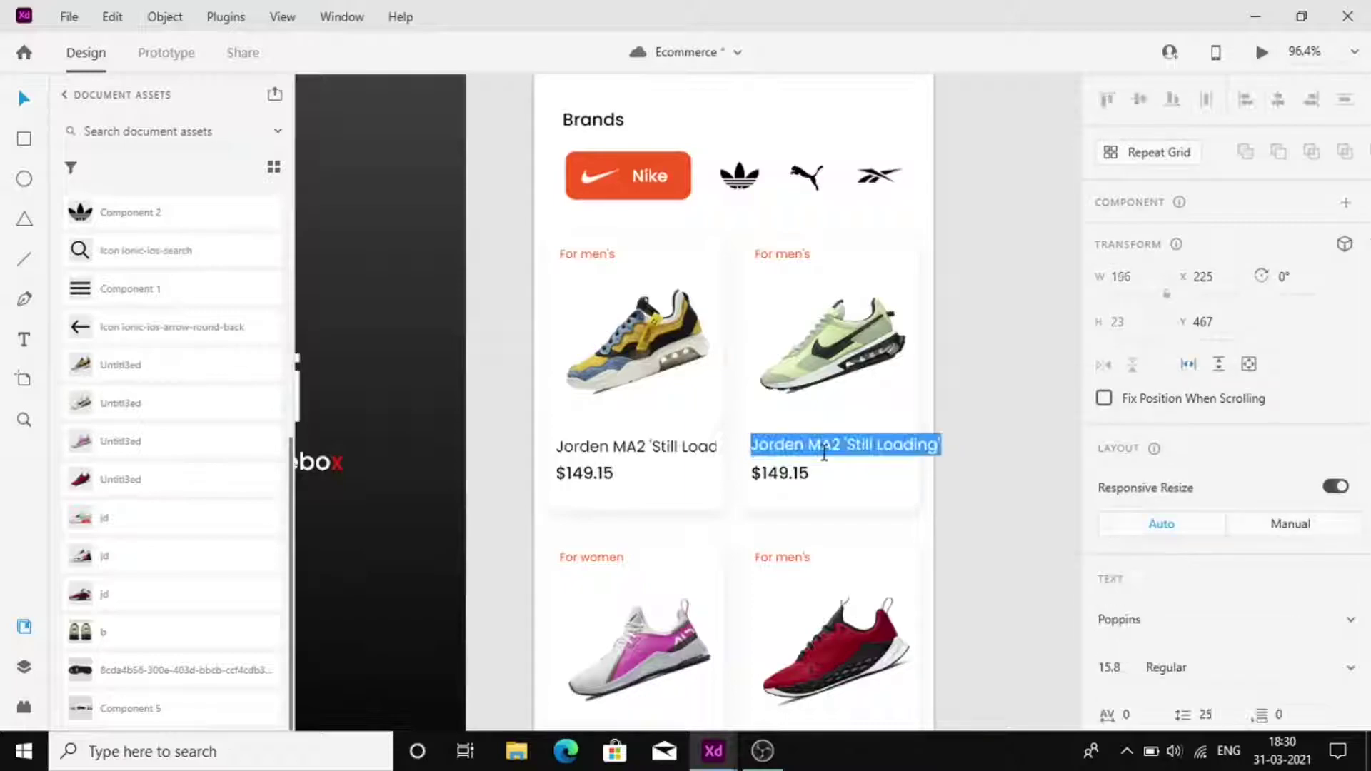
type("Nike Air Max")
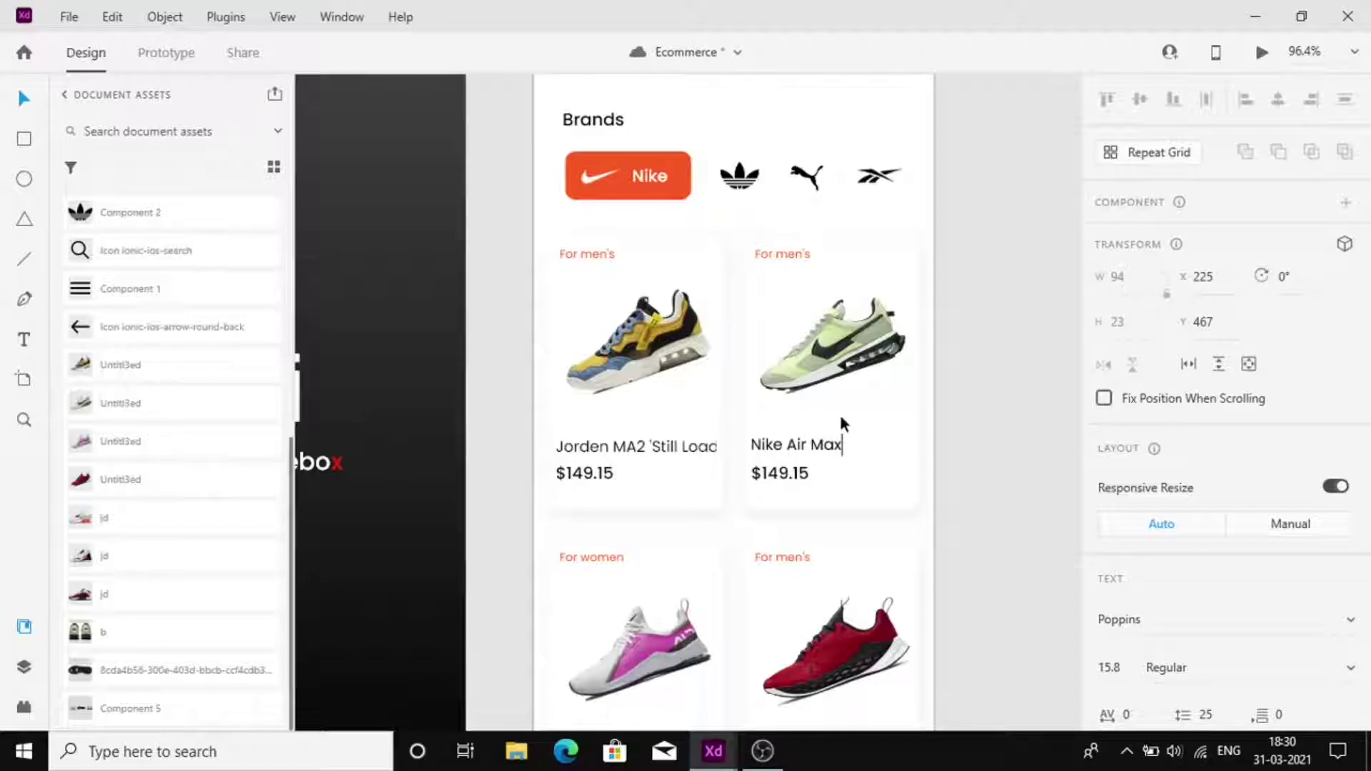
type(" Pre-Day")
double_click(777, 465)
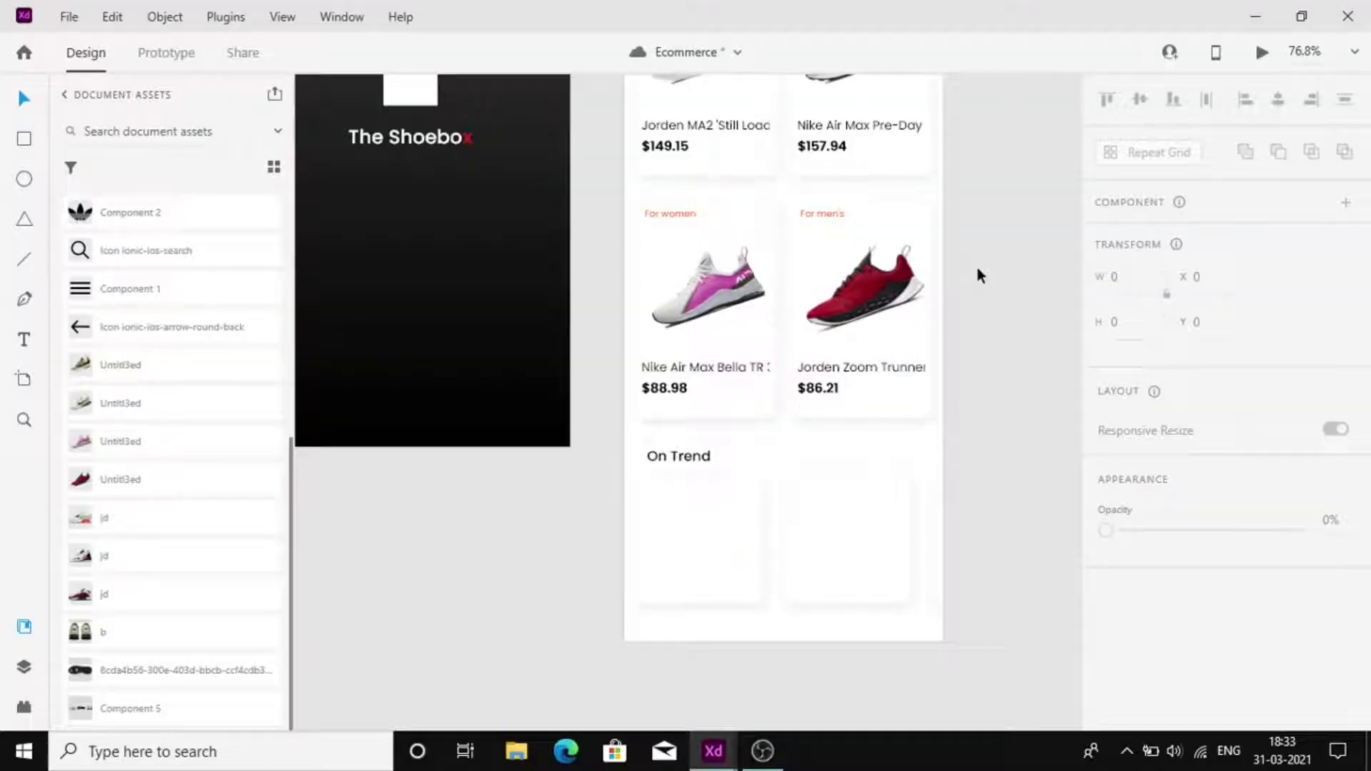
Place the white, green and red Nike shoe component in the first On Trend card, 150 wide at X 23, Y 993
scroll(679, 387, "up", 5)
scroll(679, 387, "down", 3)
scroll(679, 387, "down", 2)
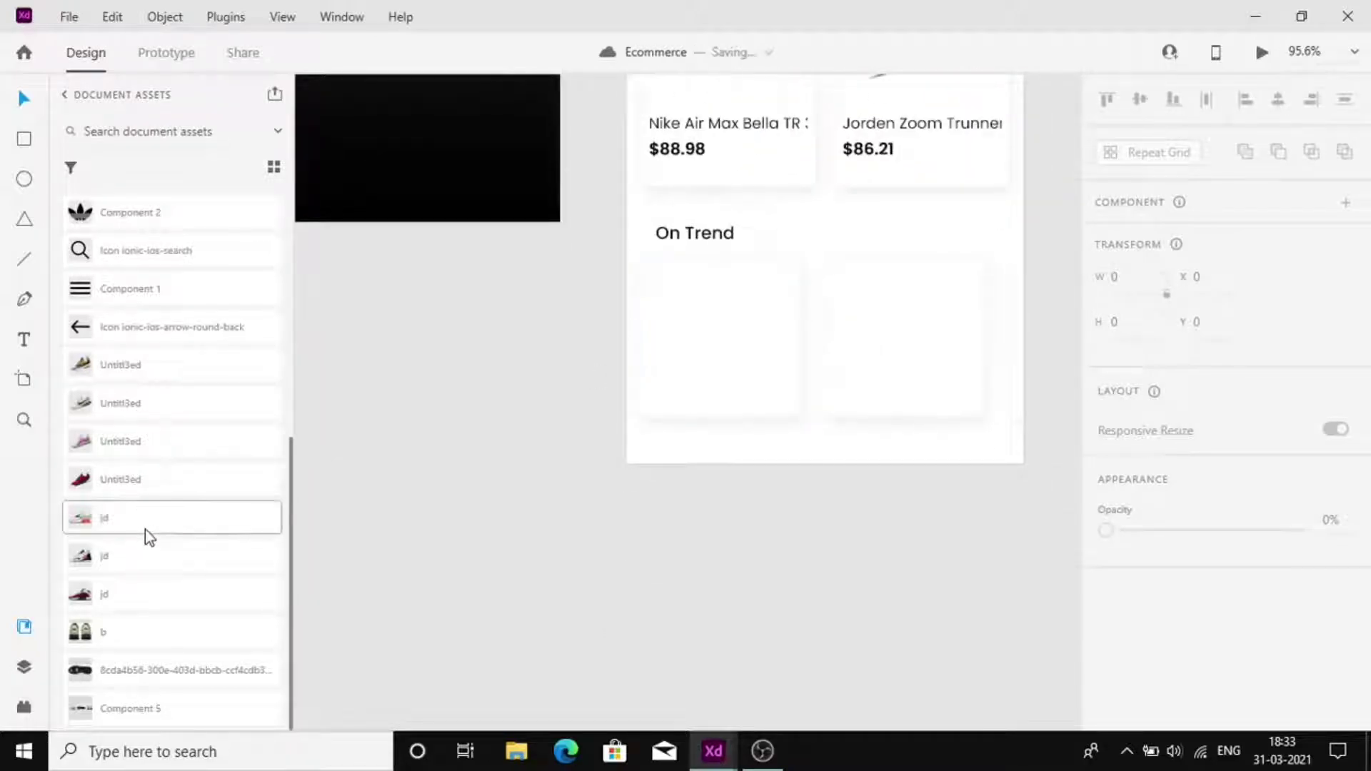
left_click_drag(144, 529, 532, 411)
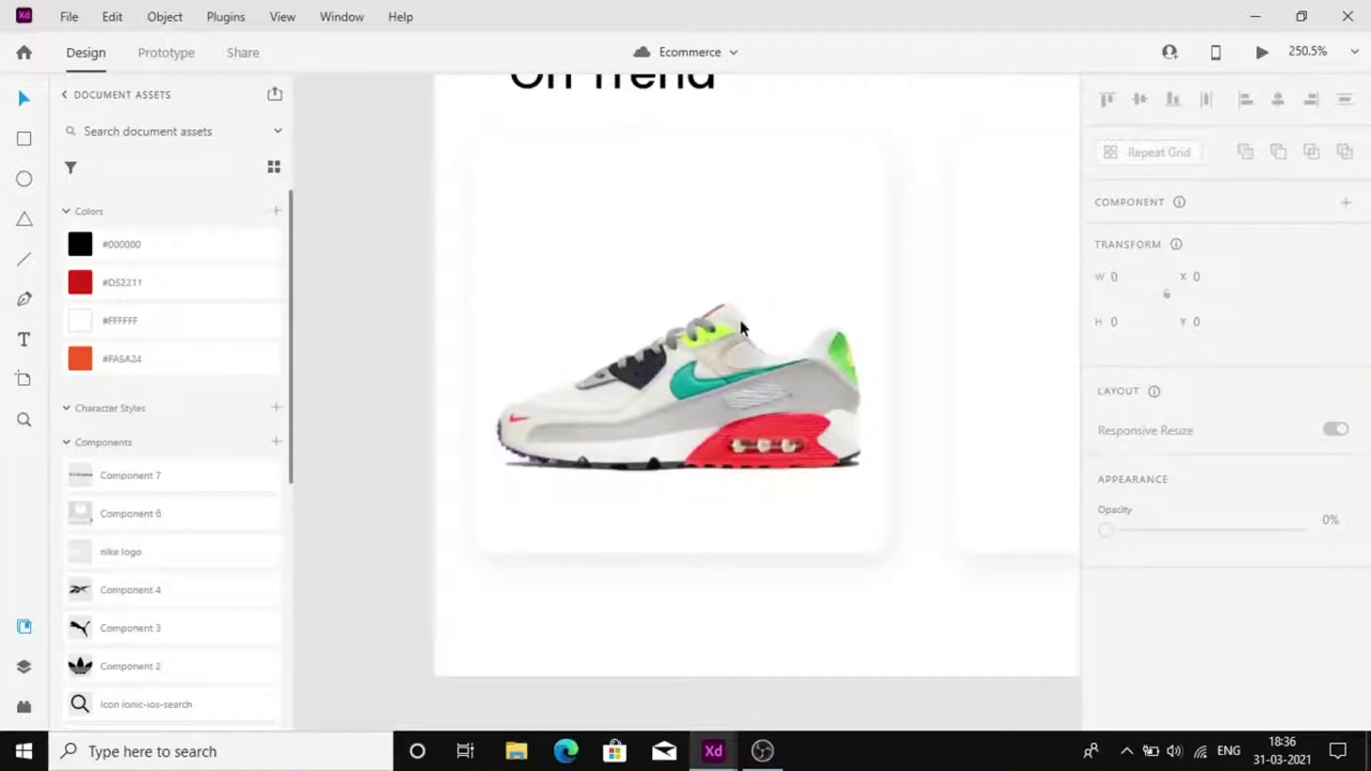
left_click(738, 315)
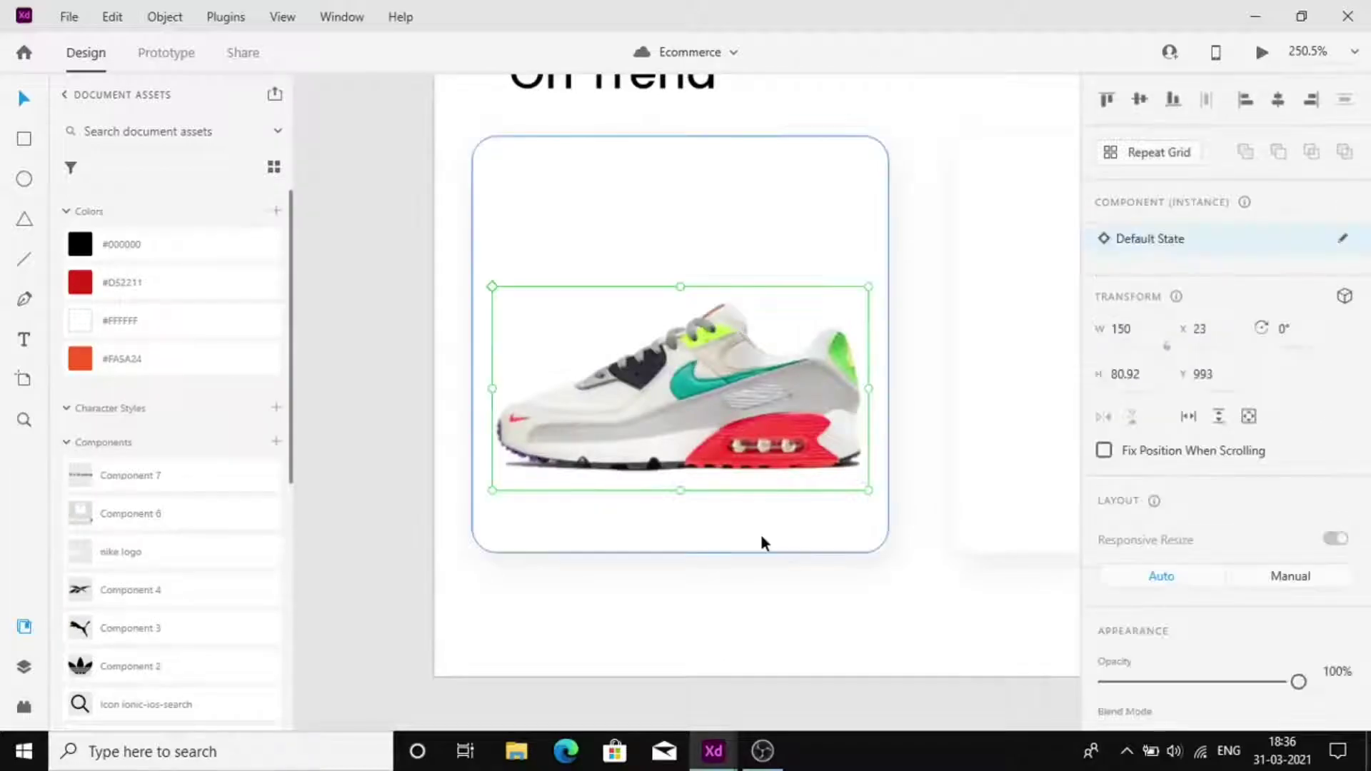
key("Down")
key("Up")
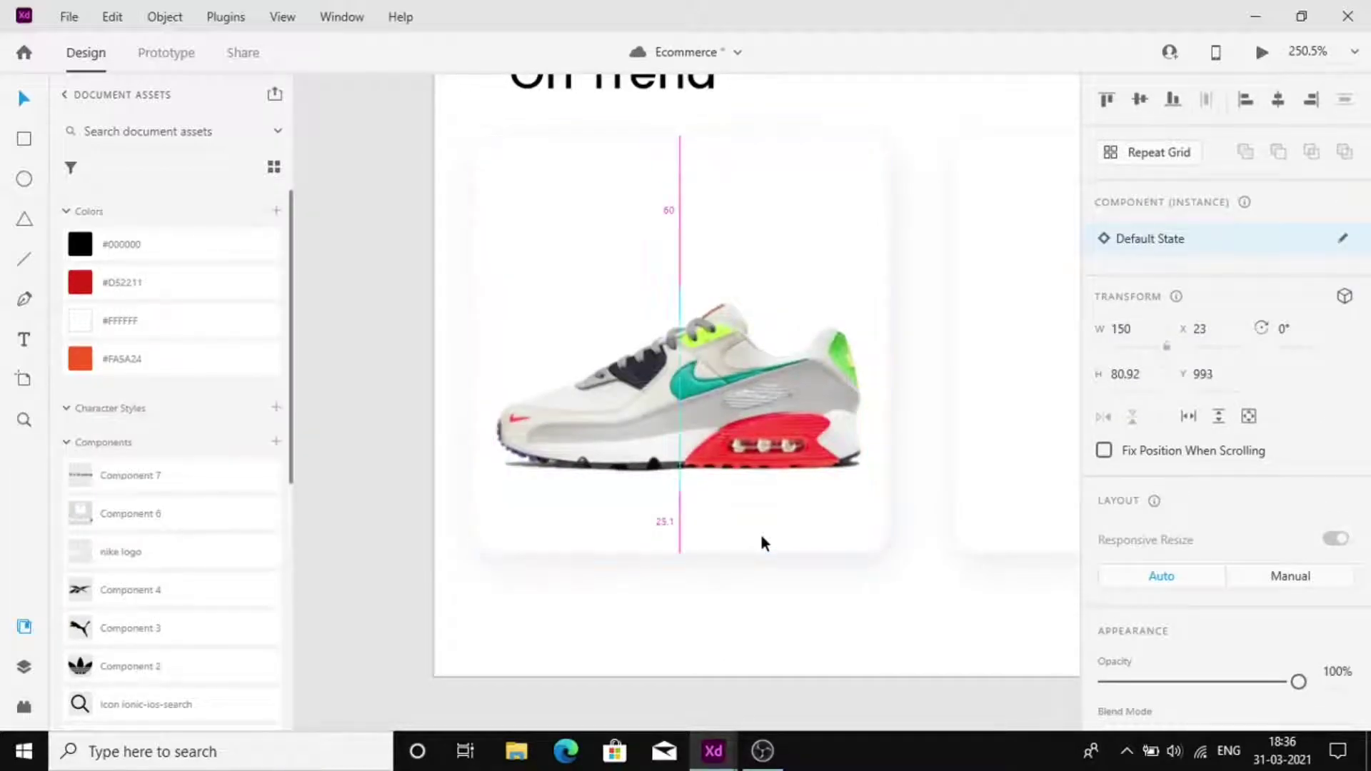
Add the text Nike Air Max 90 EOI above the shoe in the first On Trend card
key("t")
left_click(599, 197)
type("Ni")
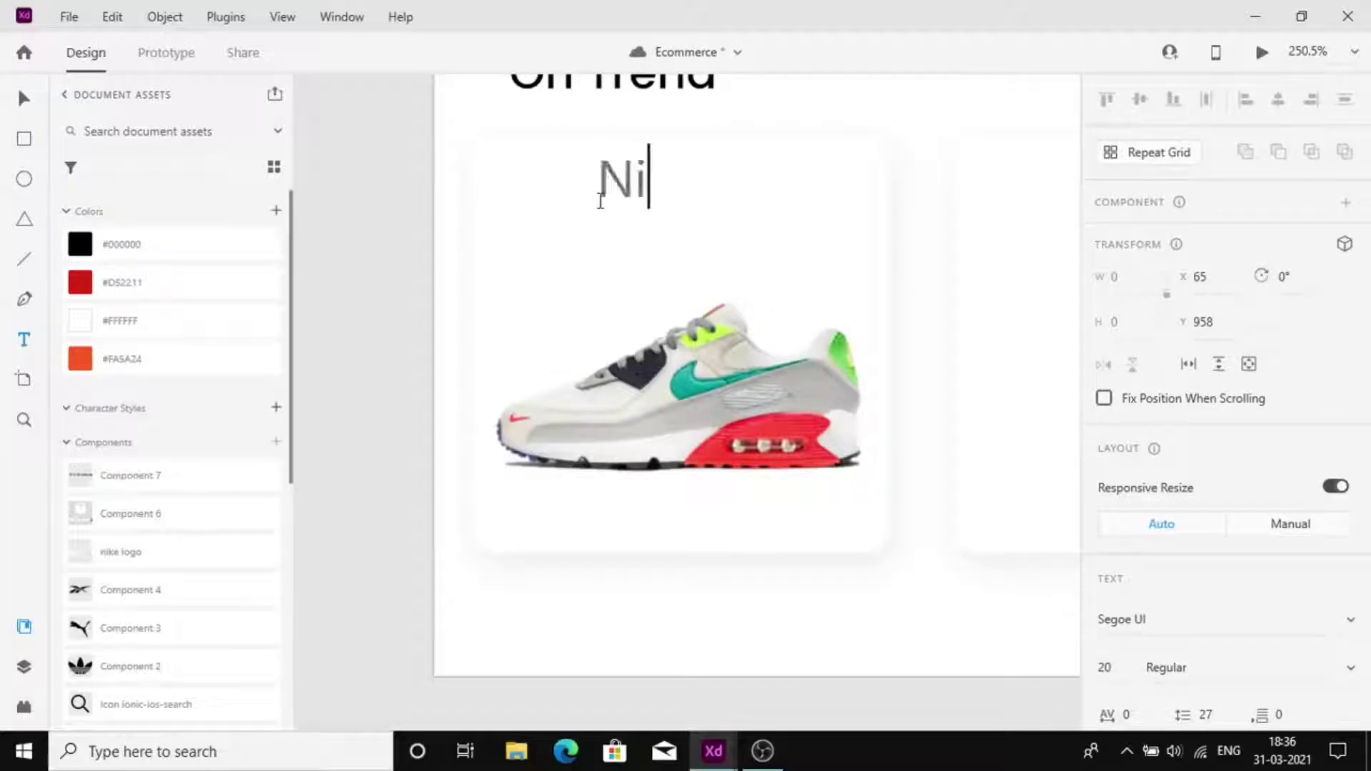
type("ke Air Max 90EOI")
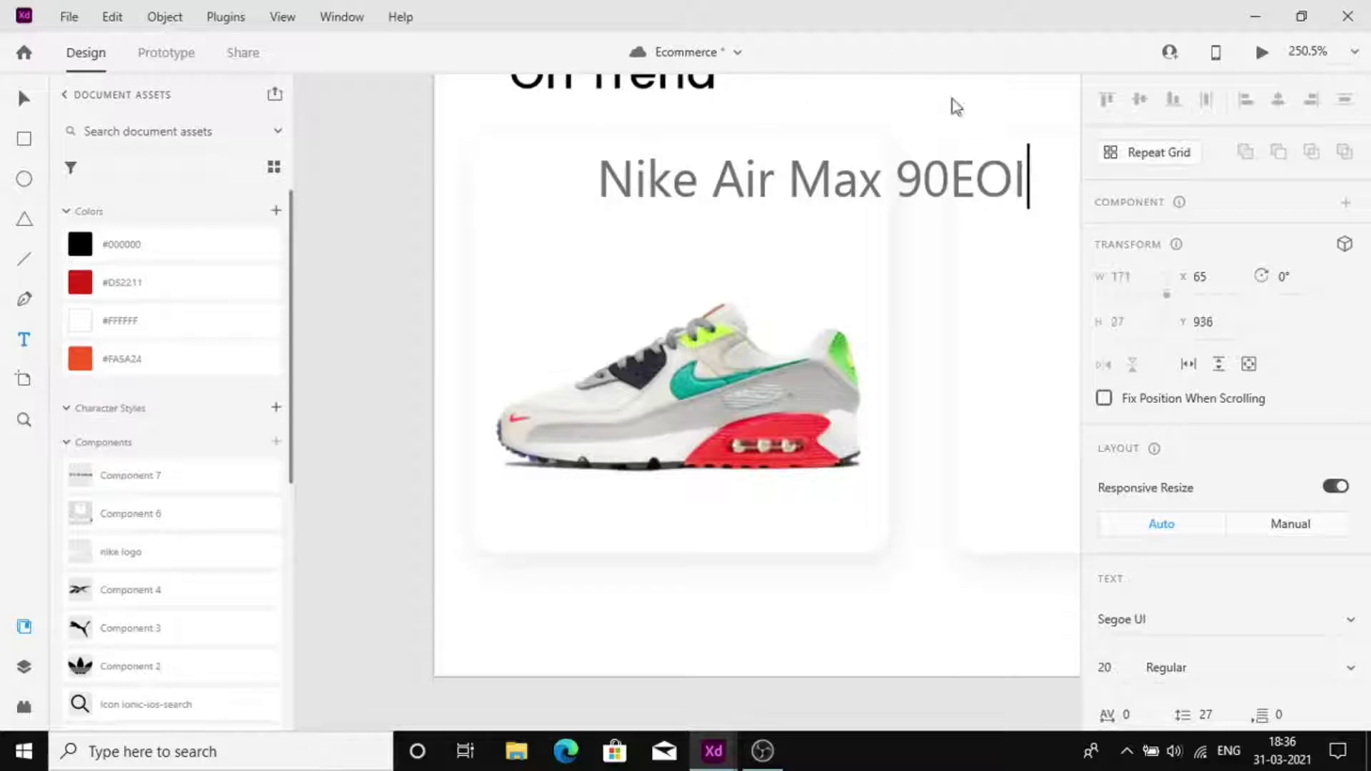
key("Escape")
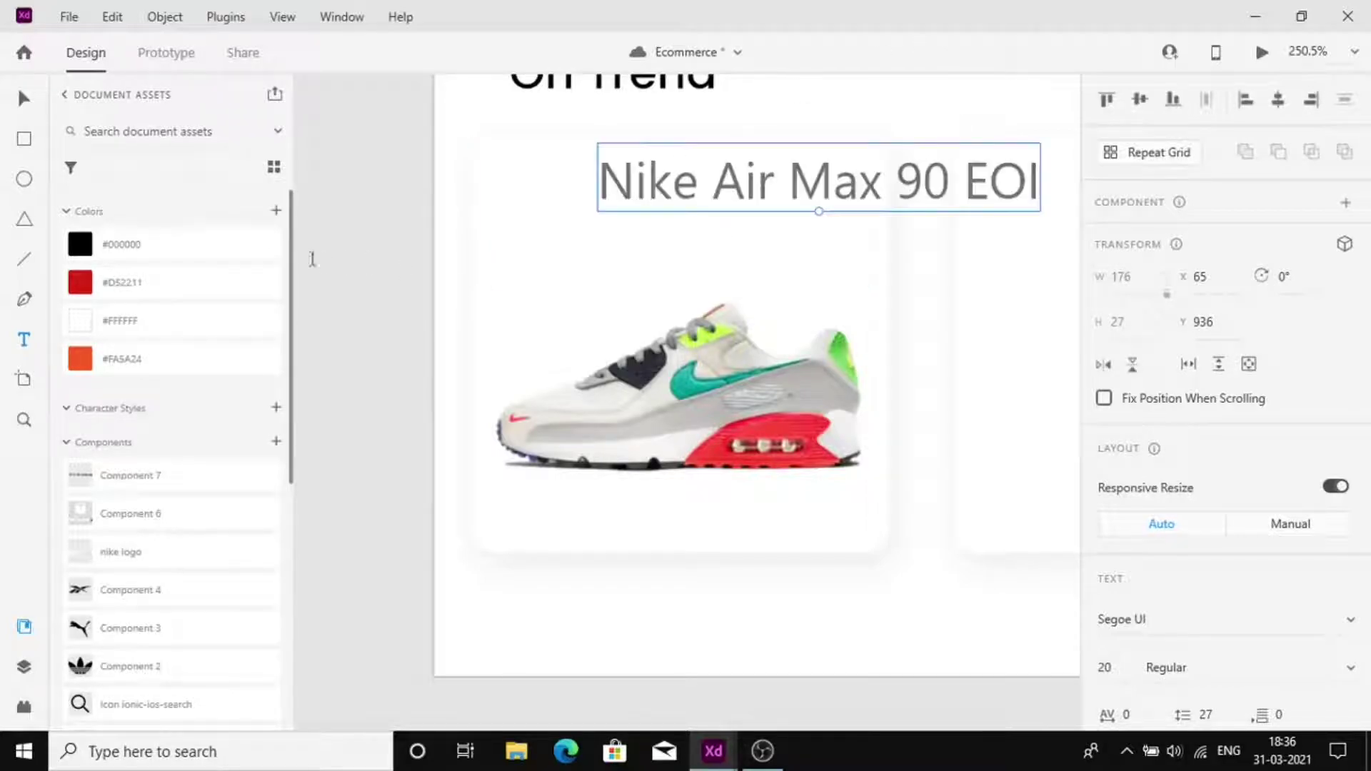
Format the Nike Air Max 90 EOI text in Poppins at size 16 with color #000000
left_click(1122, 620)
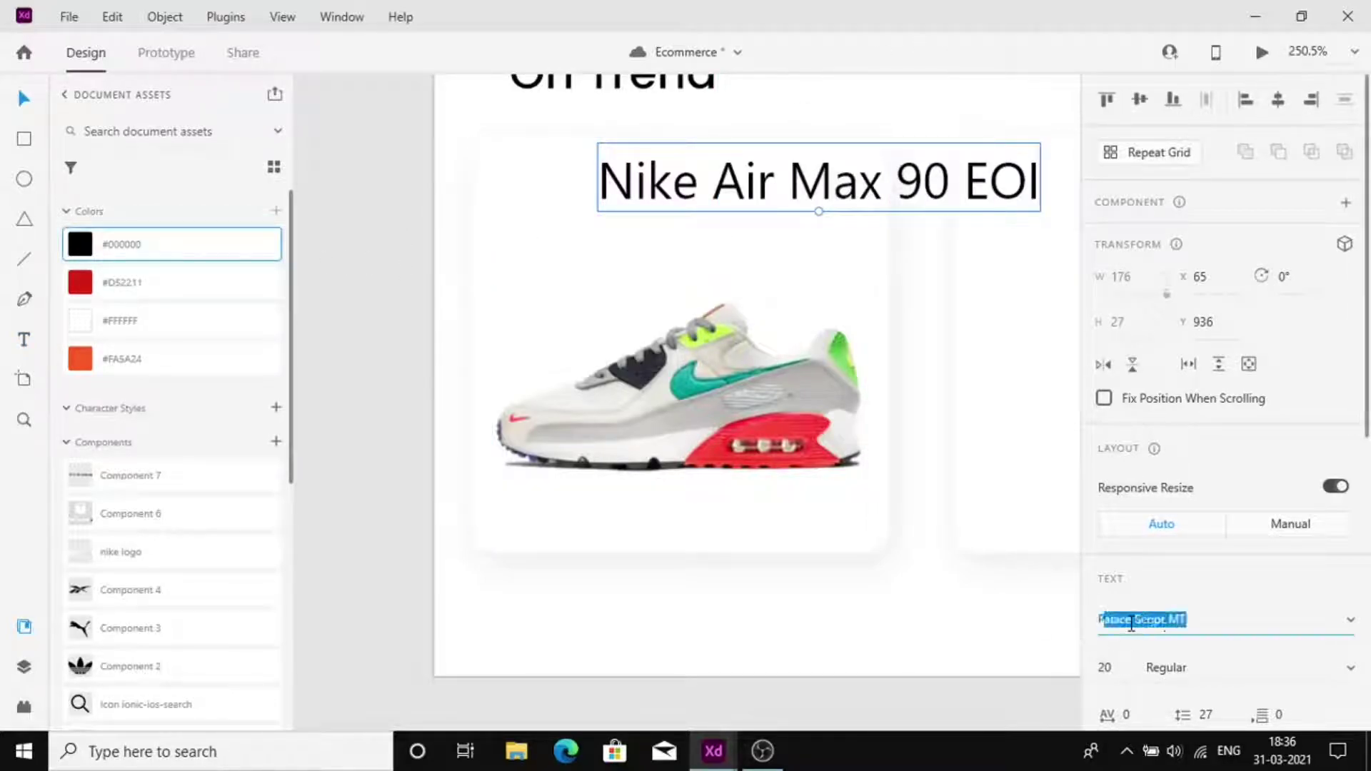
type("Poppins")
key("Return")
left_click(1124, 669)
type("12")
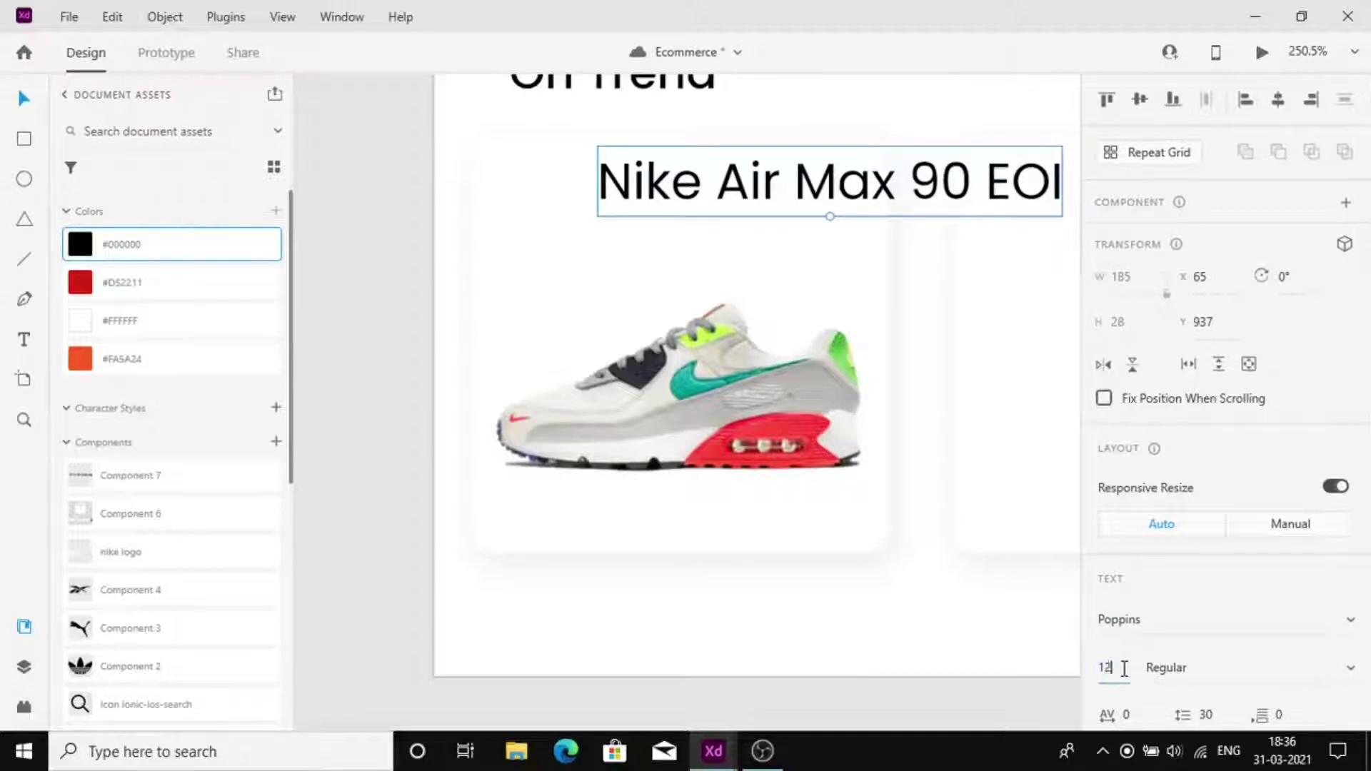
key("Return")
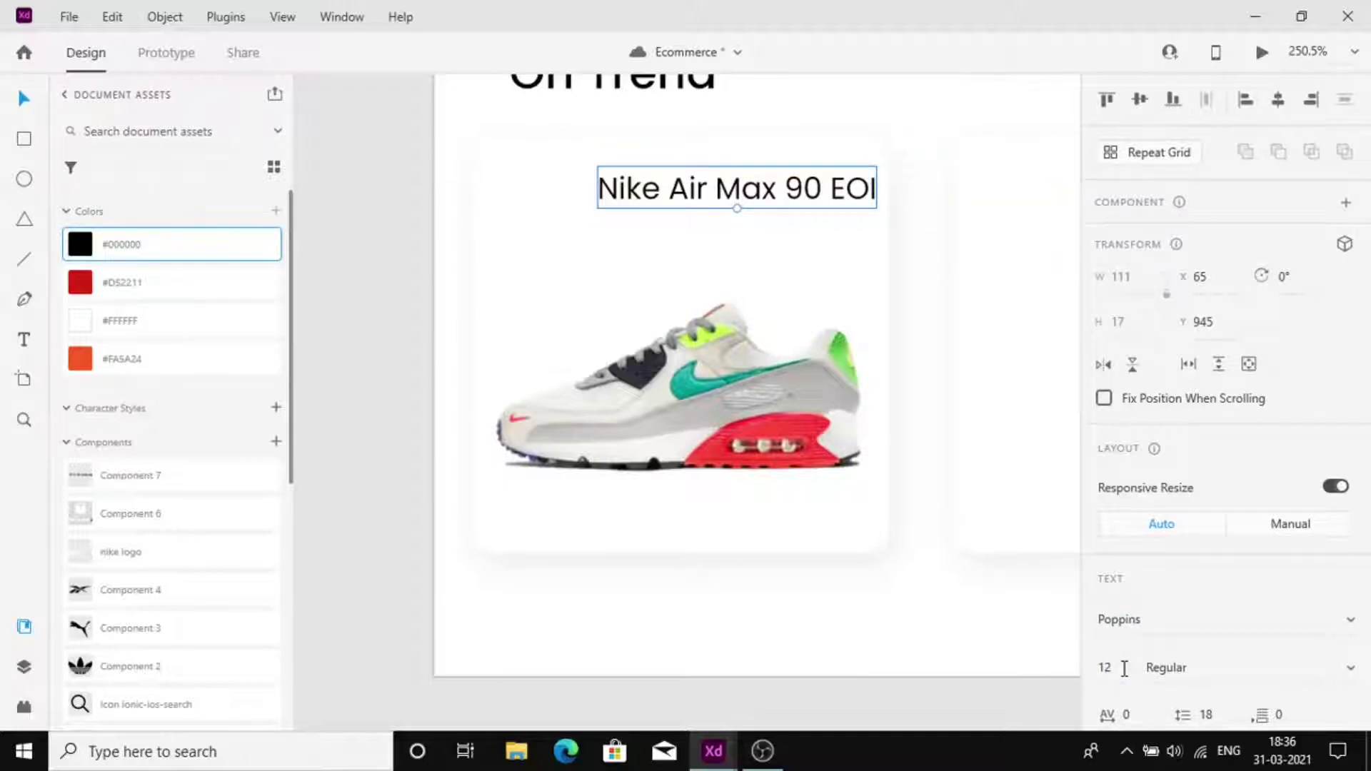
type("16")
key("Return")
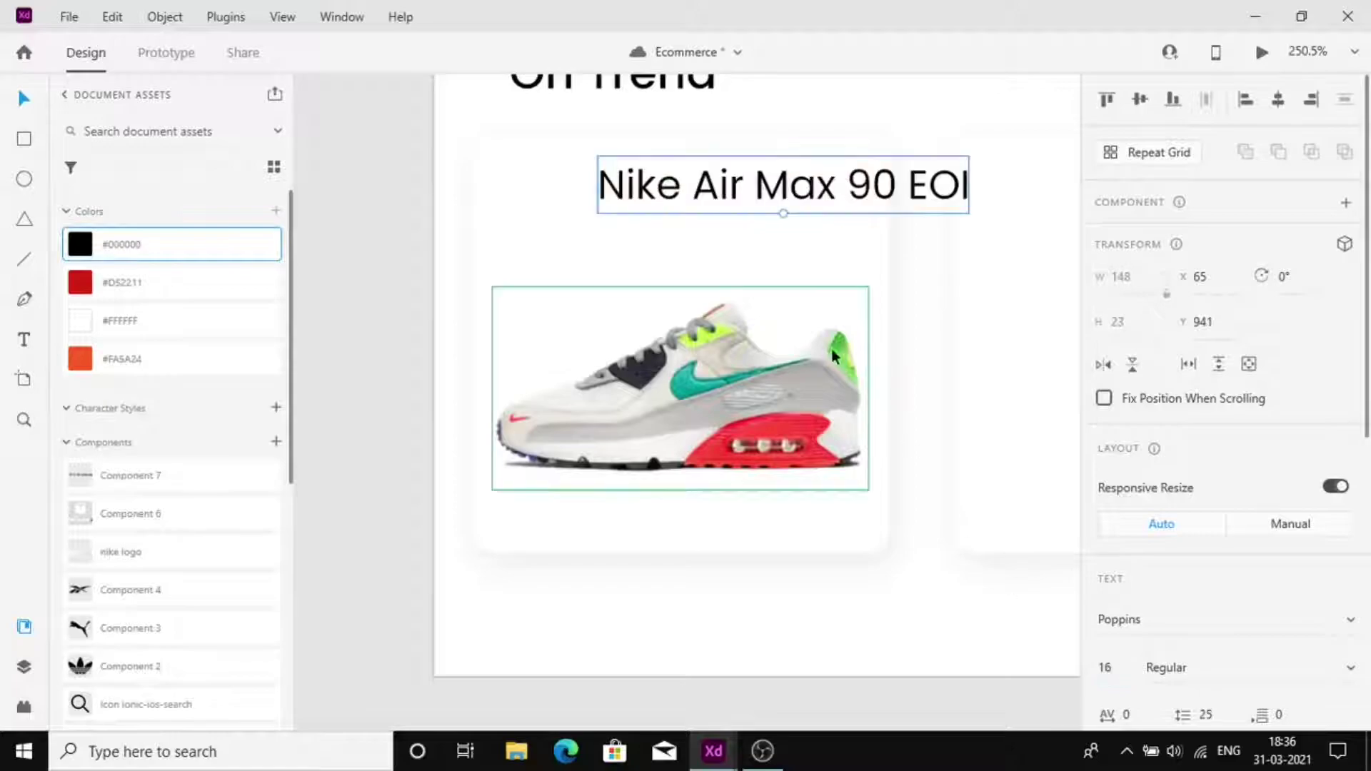
Move the shoe title to the card's left side and duplicate it directly beneath, changing the copy's text to 20% off
left_click_drag(818, 204, 725, 257)
double_click(700, 264)
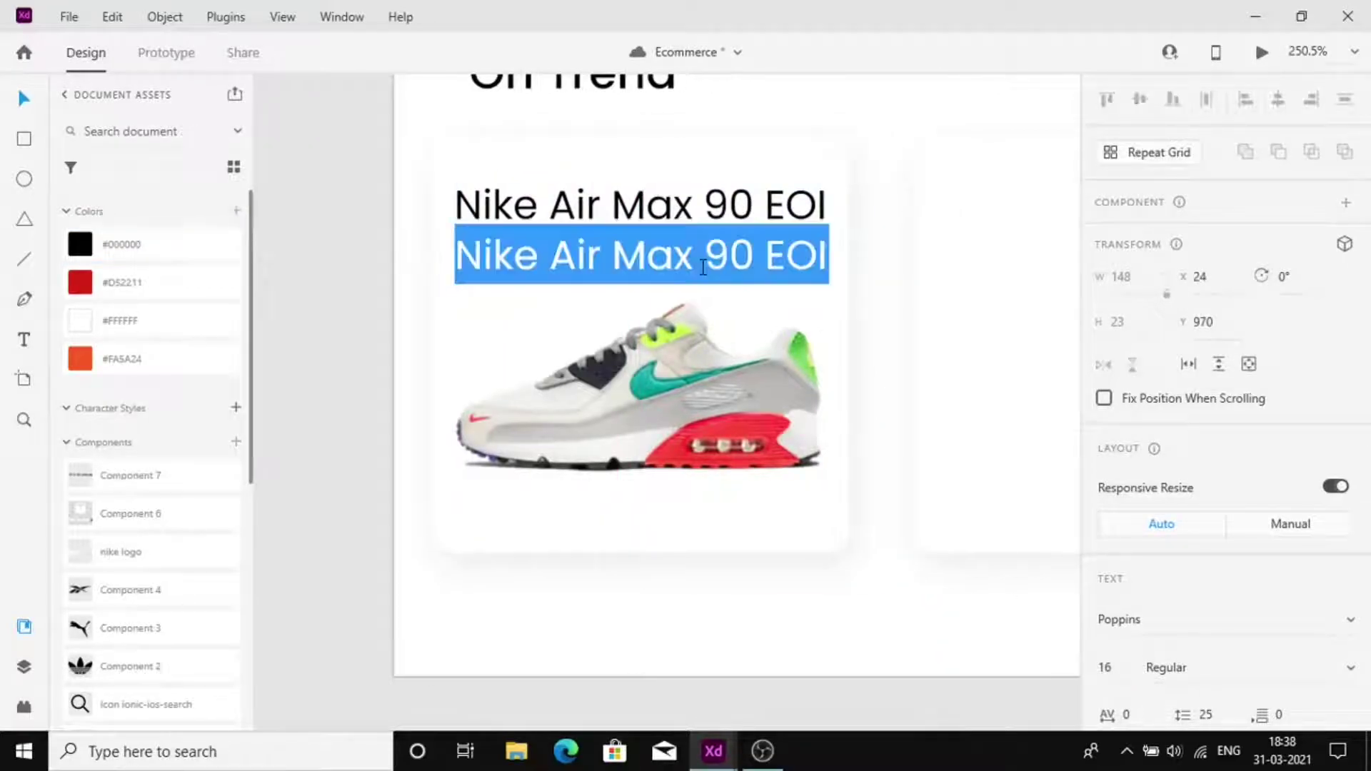
type("20% off")
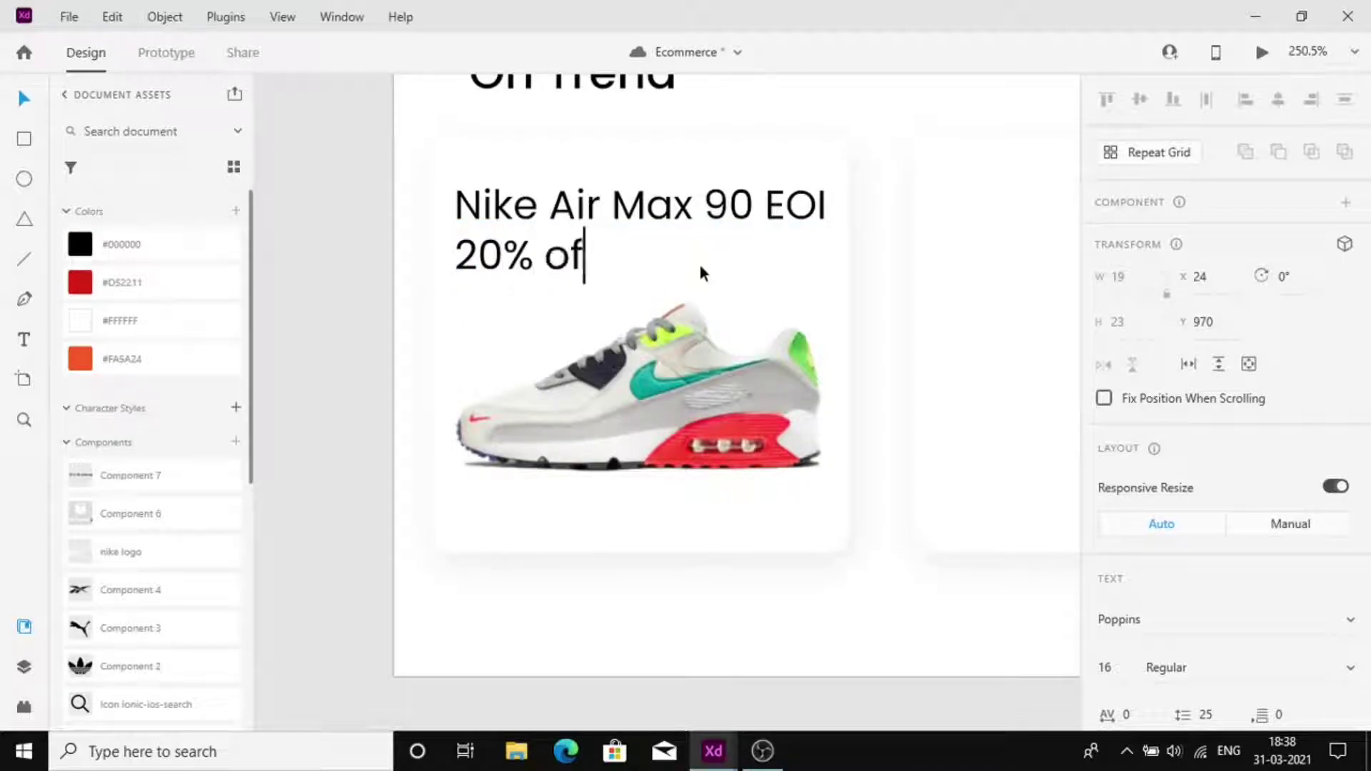
key("Escape")
Set the 20% off label to size 12, position it at X 24, Y 972 and color it #FA5A24
left_click(1105, 667)
type("12")
key("Return")
key("Up")
key("Up")
key("Up")
key("Right")
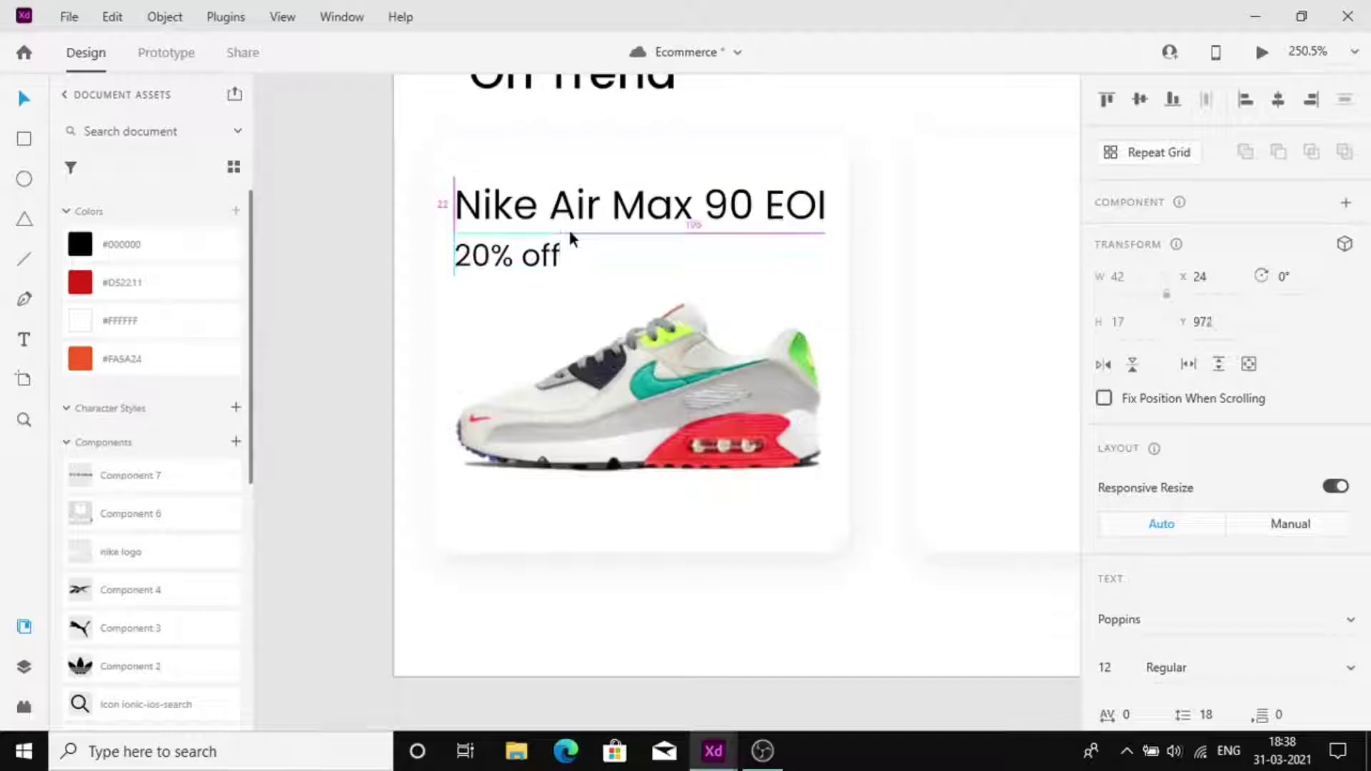
left_click(100, 358)
left_click(367, 422)
scroll(367, 422, "down", 4)
scroll(367, 422, "right", 2)
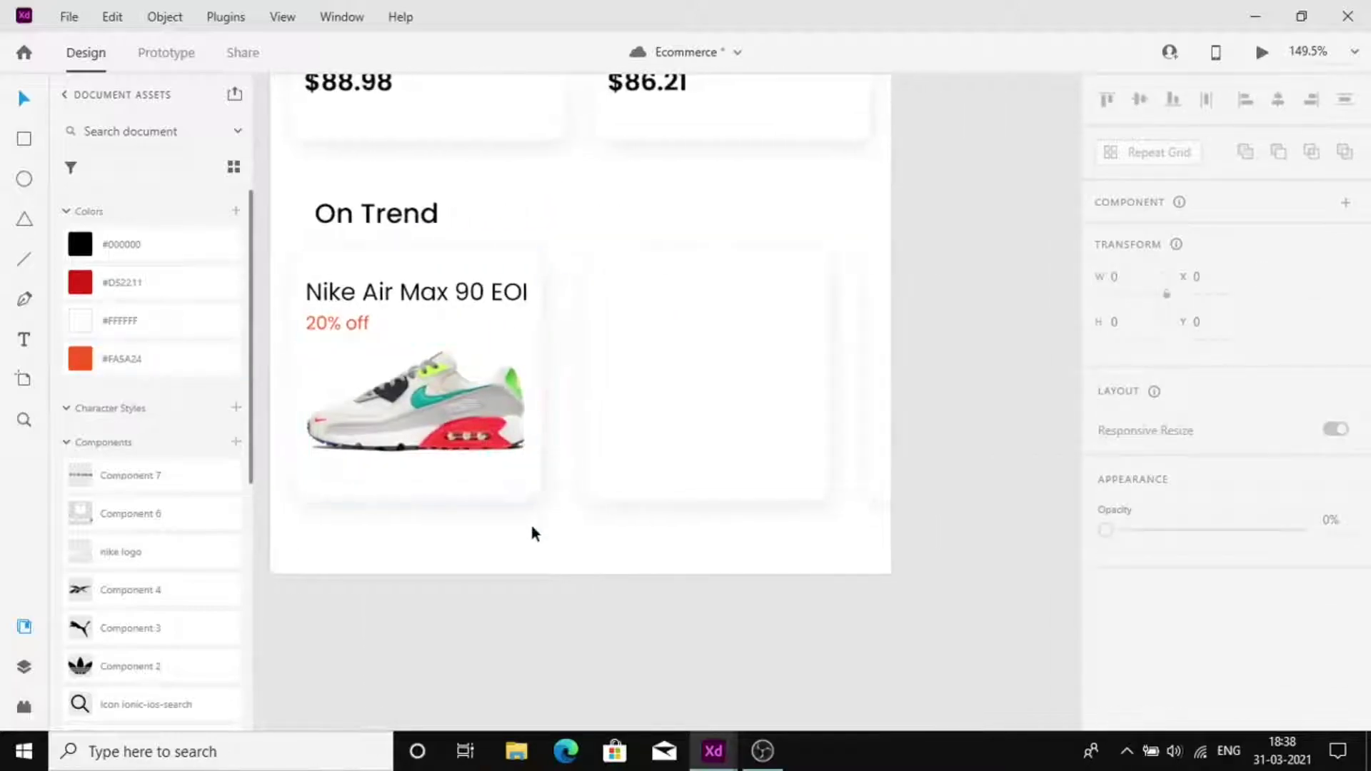
Replace the two empty On Trend cards with copies of the filled Nike Air Max 90 EOI card
left_click(751, 416)
left_click(906, 375, "shift")
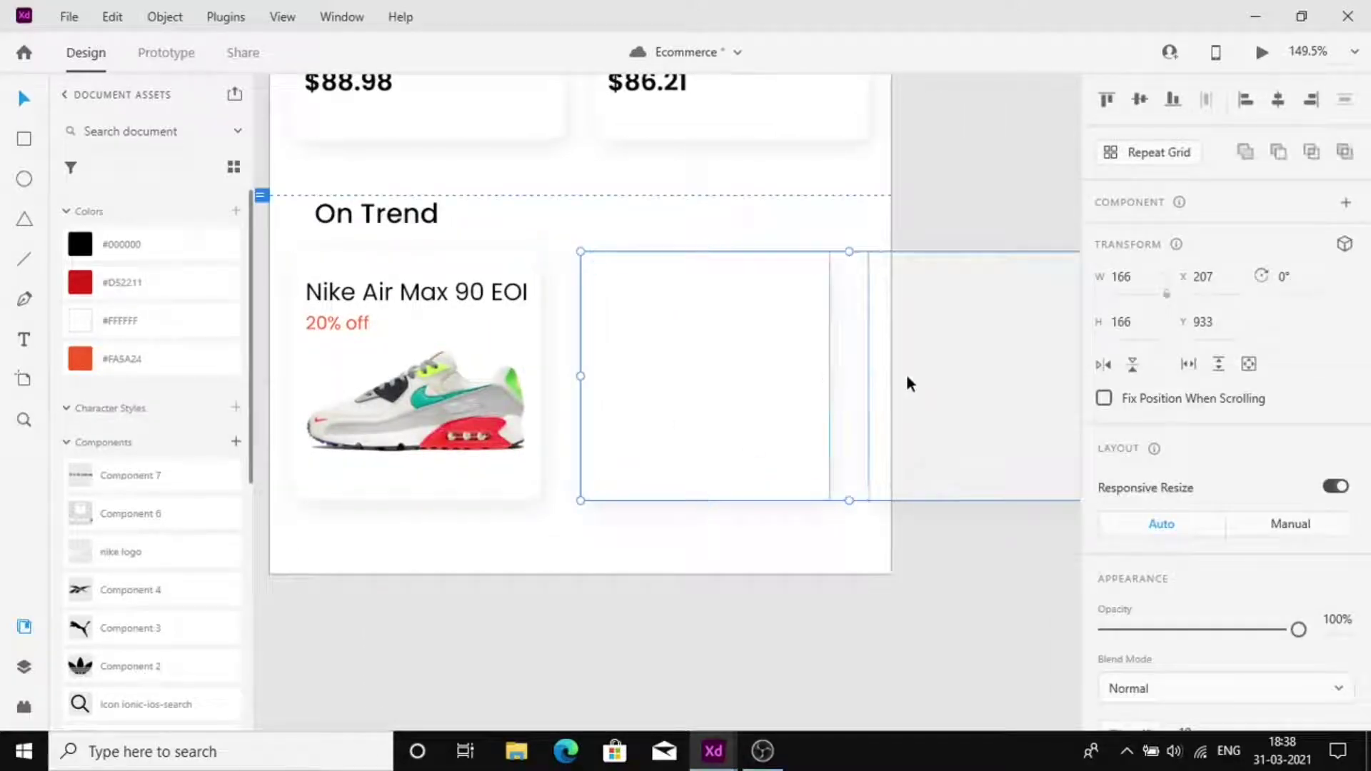
key("Delete")
left_click_drag(604, 505, 932, 307)
Swap the shoe in the second On Trend card for the white, black and red jd component and the third for the maroon jd component
double_click(688, 418)
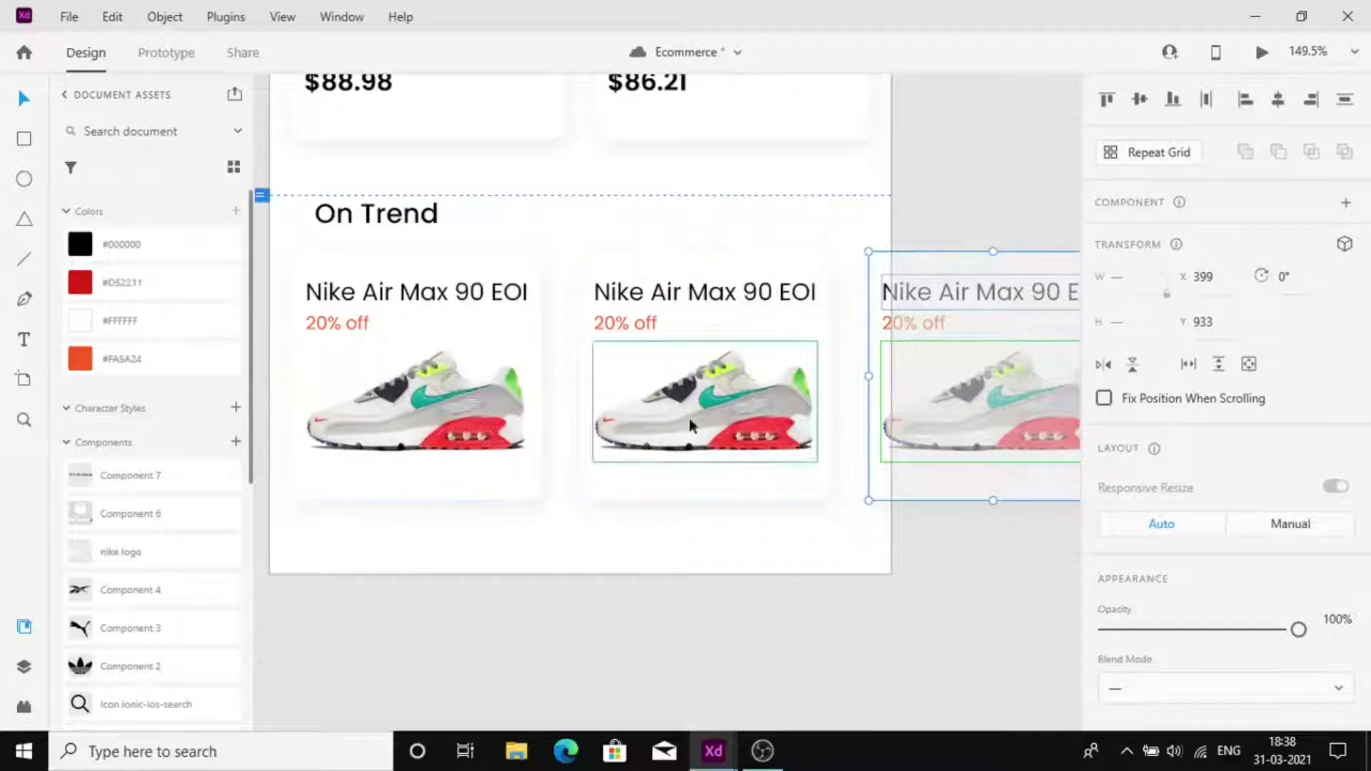
scroll(126, 607, "down", 6)
left_click_drag(543, 464, 678, 399)
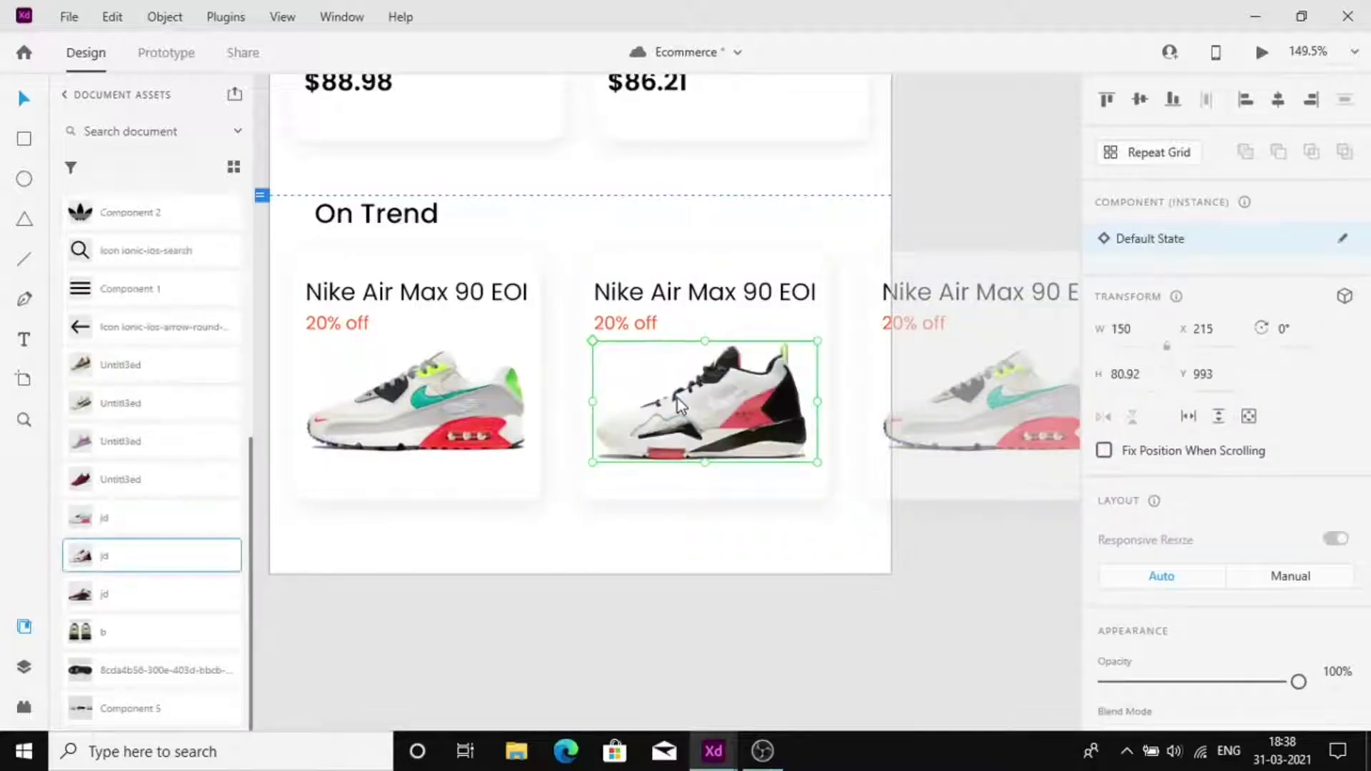
left_click_drag(128, 605, 1003, 414)
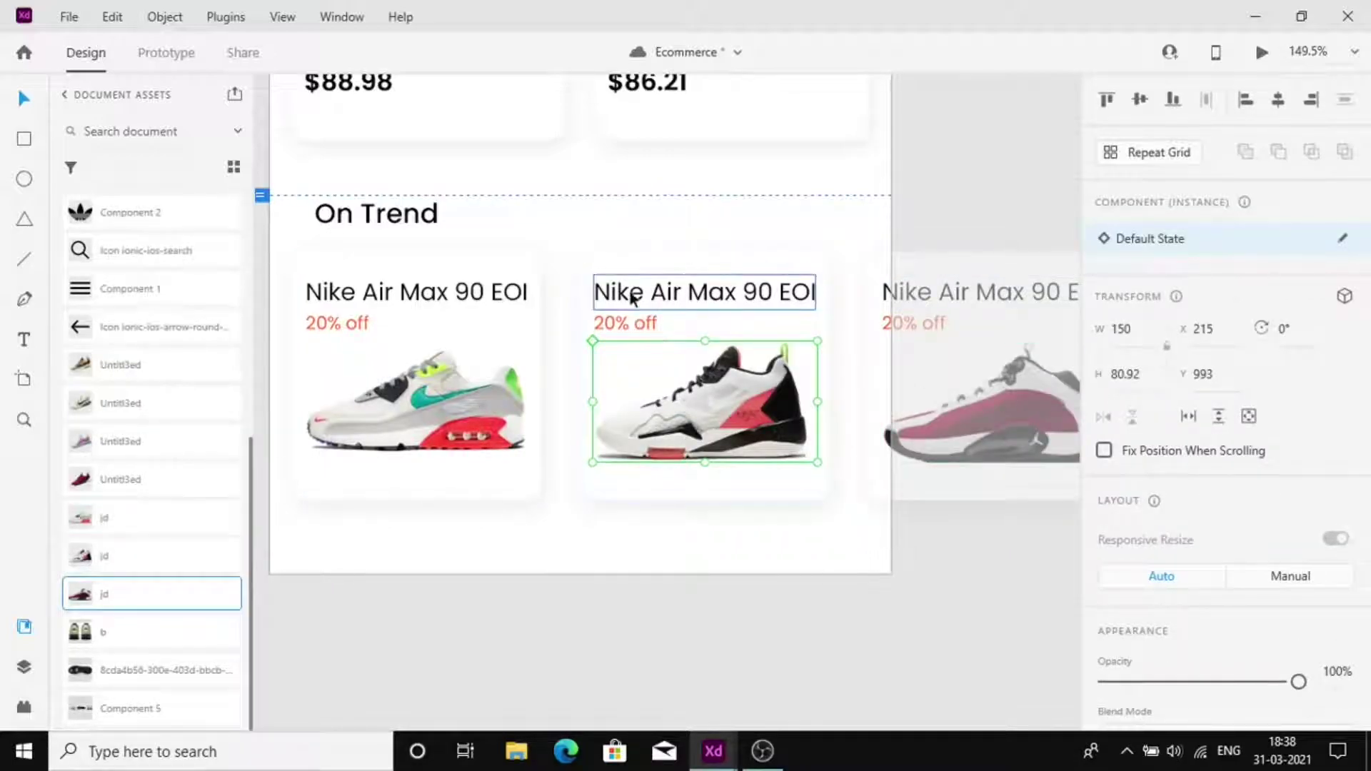
Retitle the second and third cards Jorden Zoom '92 and Jorden Jumpman, with discounts of 30% off and 15% off
double_click(631, 298)
type("Jorden Zoom '92")
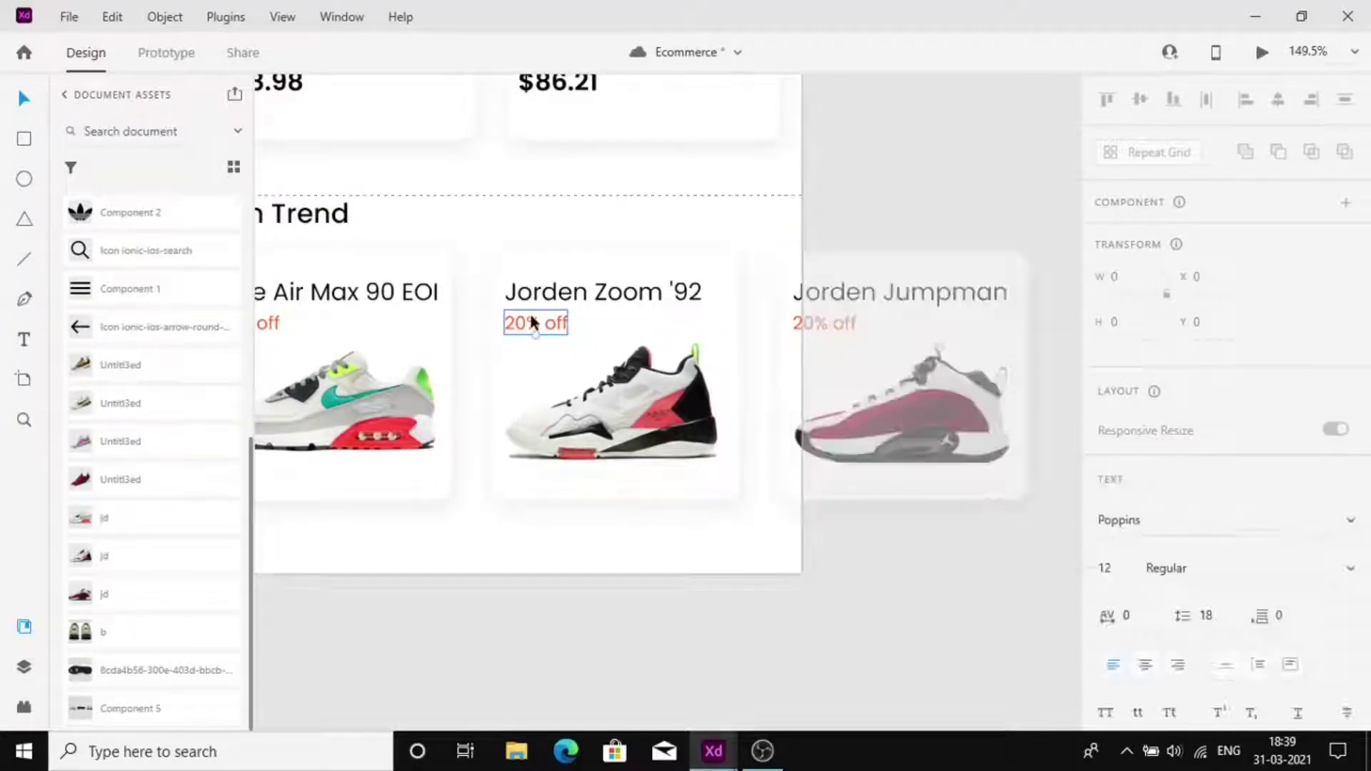
double_click(523, 322)
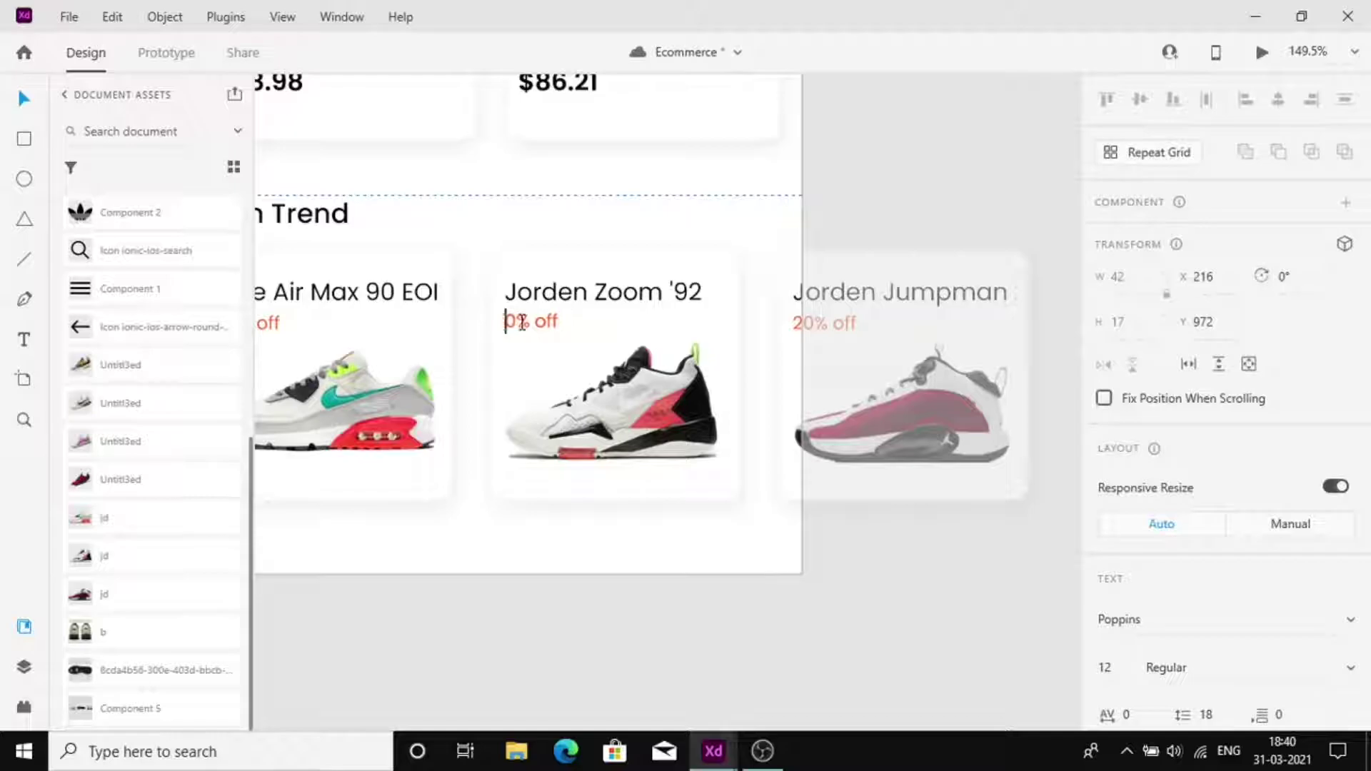
left_click(799, 319)
double_click(799, 319)
left_click(805, 322)
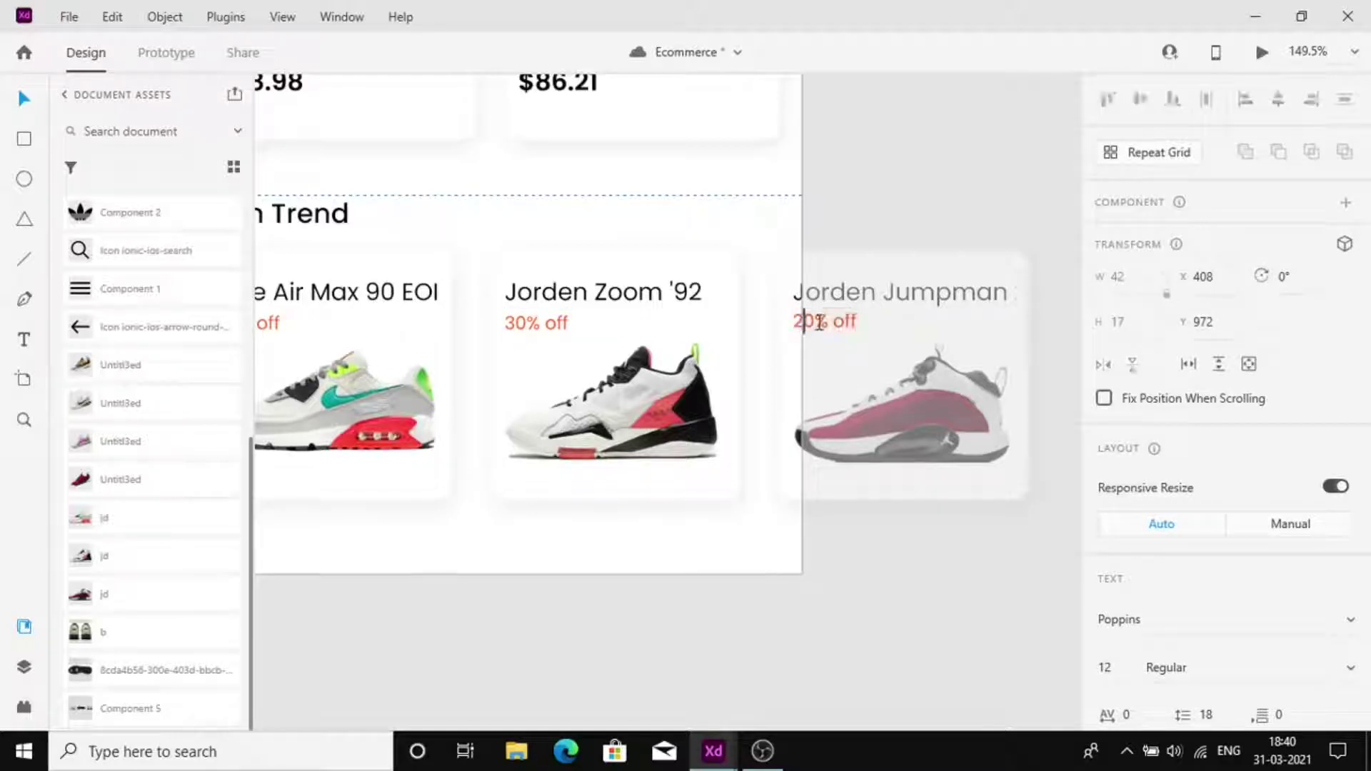
type("15")
key("Escape")
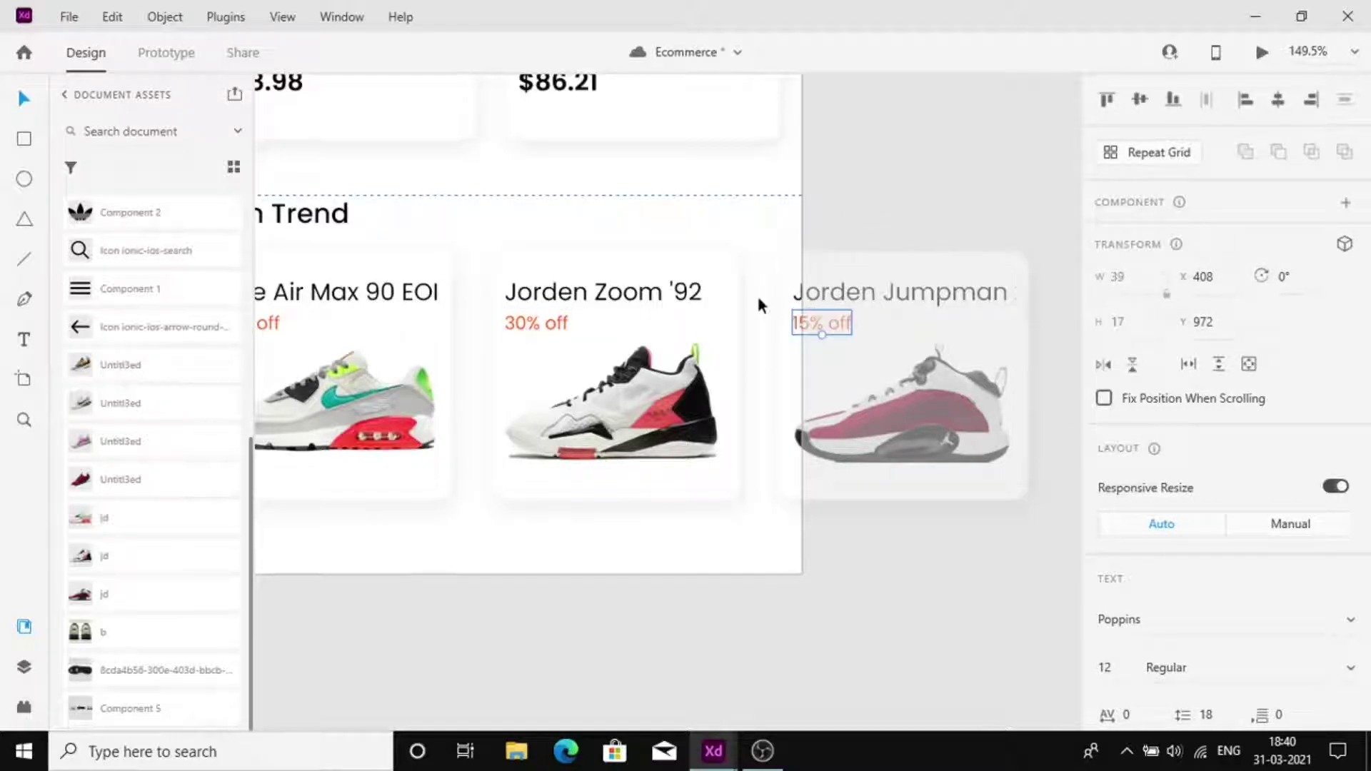
Group the title, discount, shoe and background of each On Trend card into one object per card
scroll(756, 293, "down", 4)
left_click(504, 315)
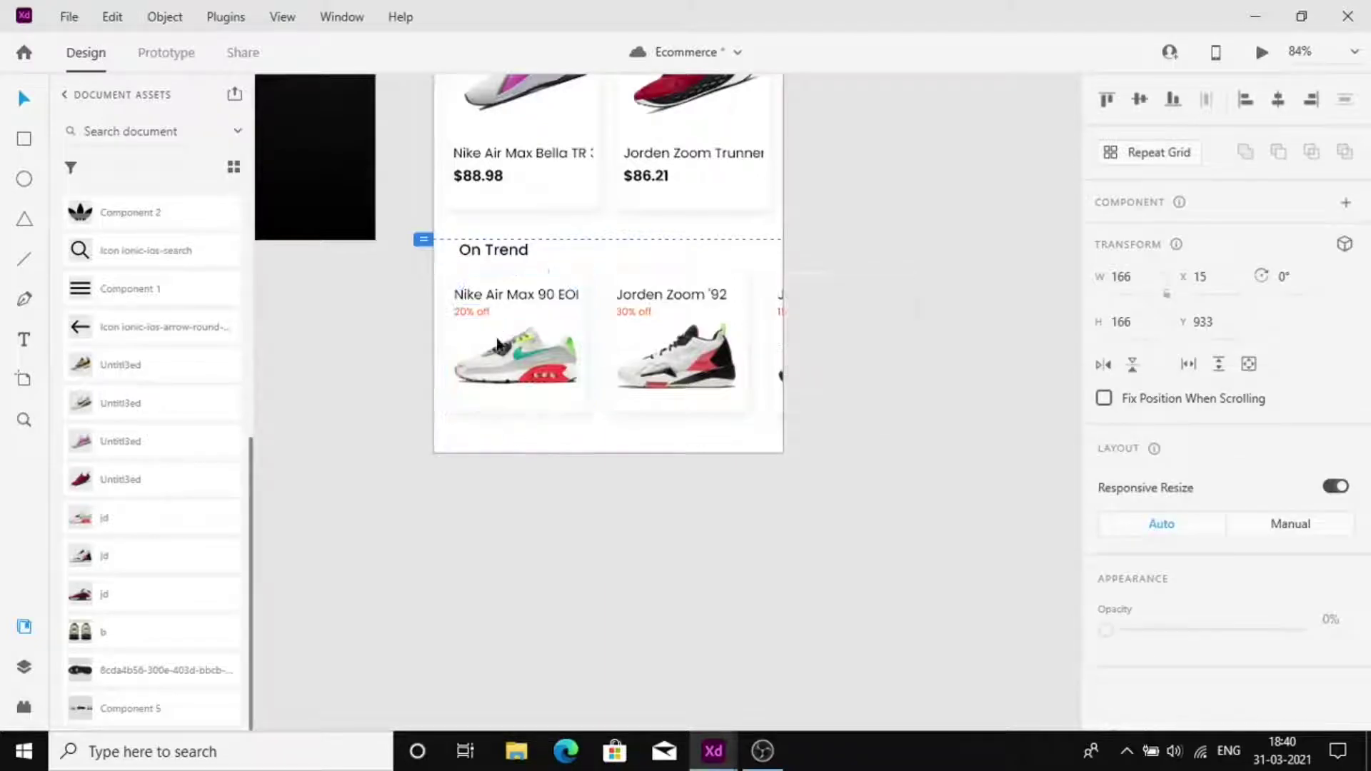
left_click(663, 286)
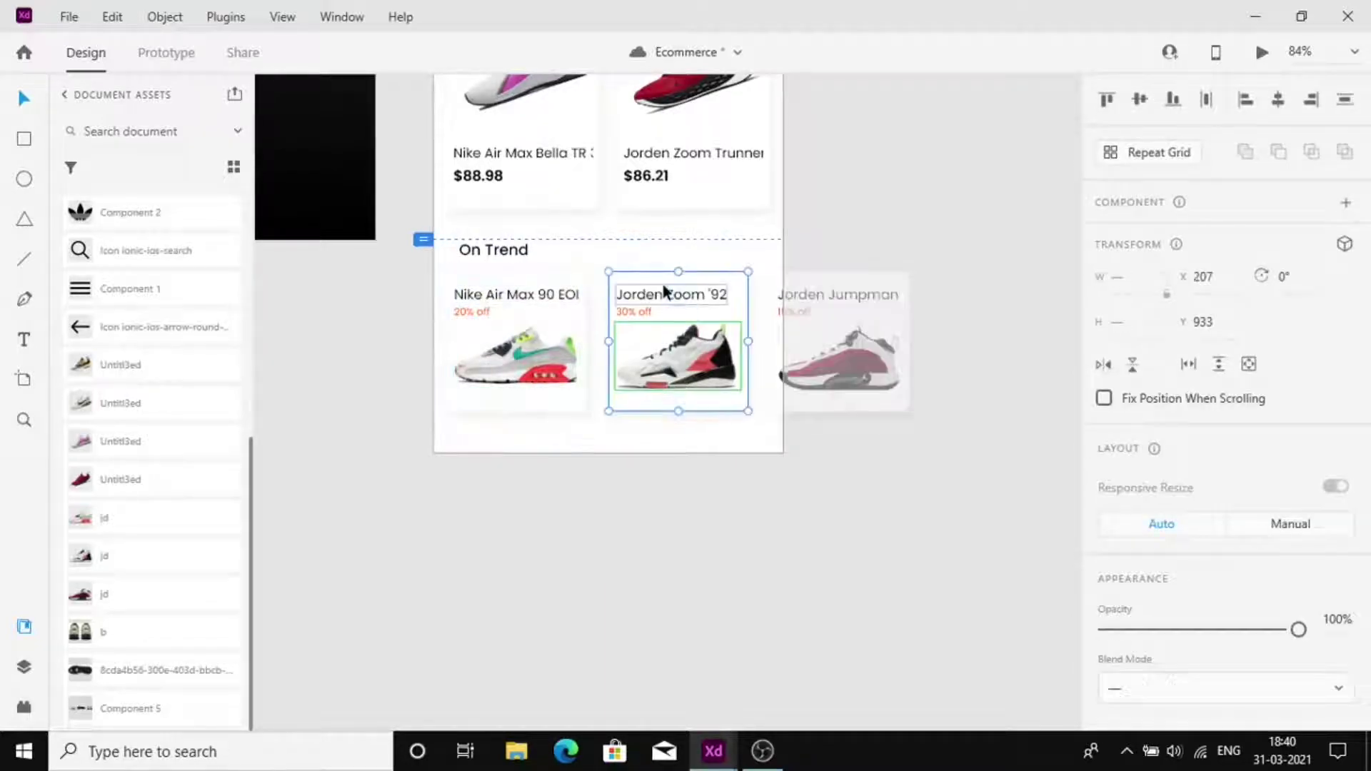
left_click_drag(654, 427, 633, 289)
key("ctrl+g")
left_click_drag(877, 447, 777, 284)
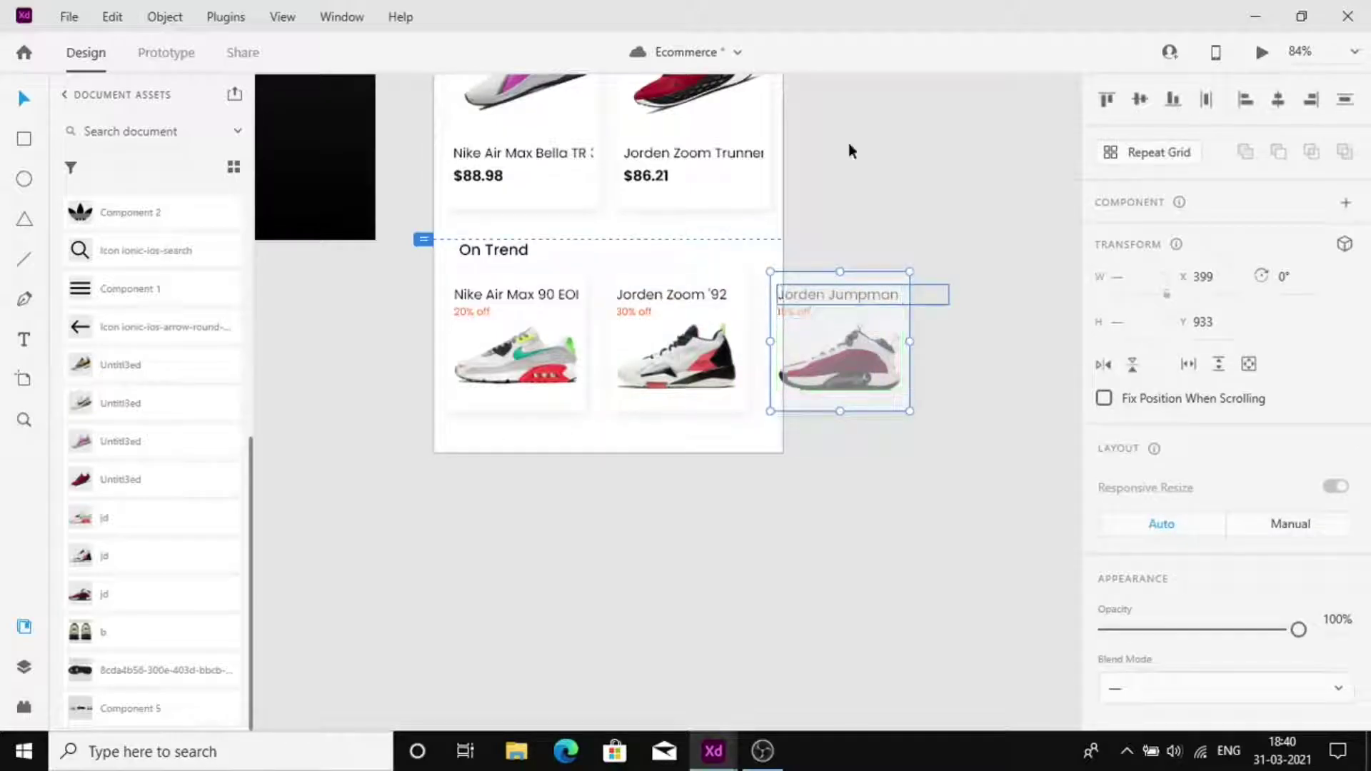
Turn the three grouped On Trend cards into a horizontal scroll group
left_click(848, 142)
scroll(687, 412, "up", 2)
scroll(783, 407, "left", 3)
scroll(783, 408, "down", 1)
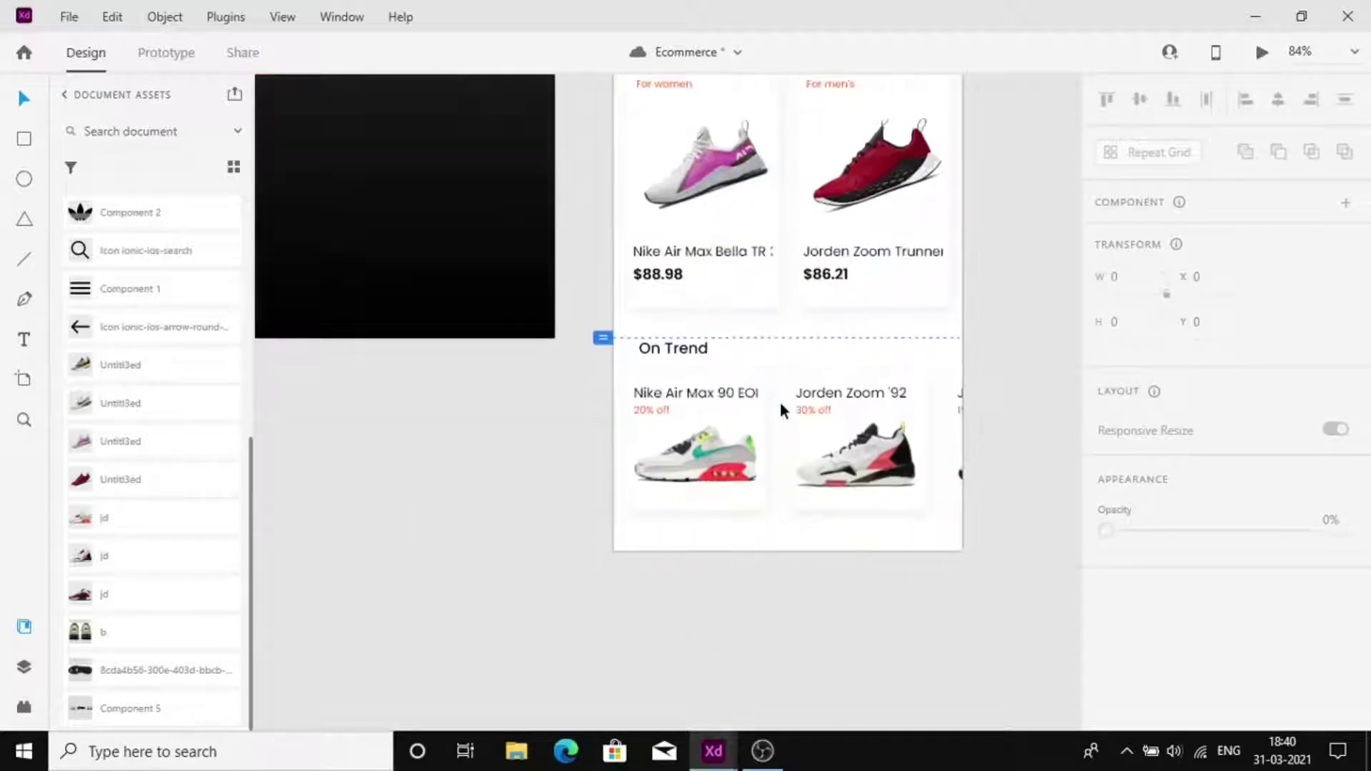
scroll(783, 407, "right", 1)
left_click(896, 432)
left_click(828, 433)
left_click(664, 439, "shift")
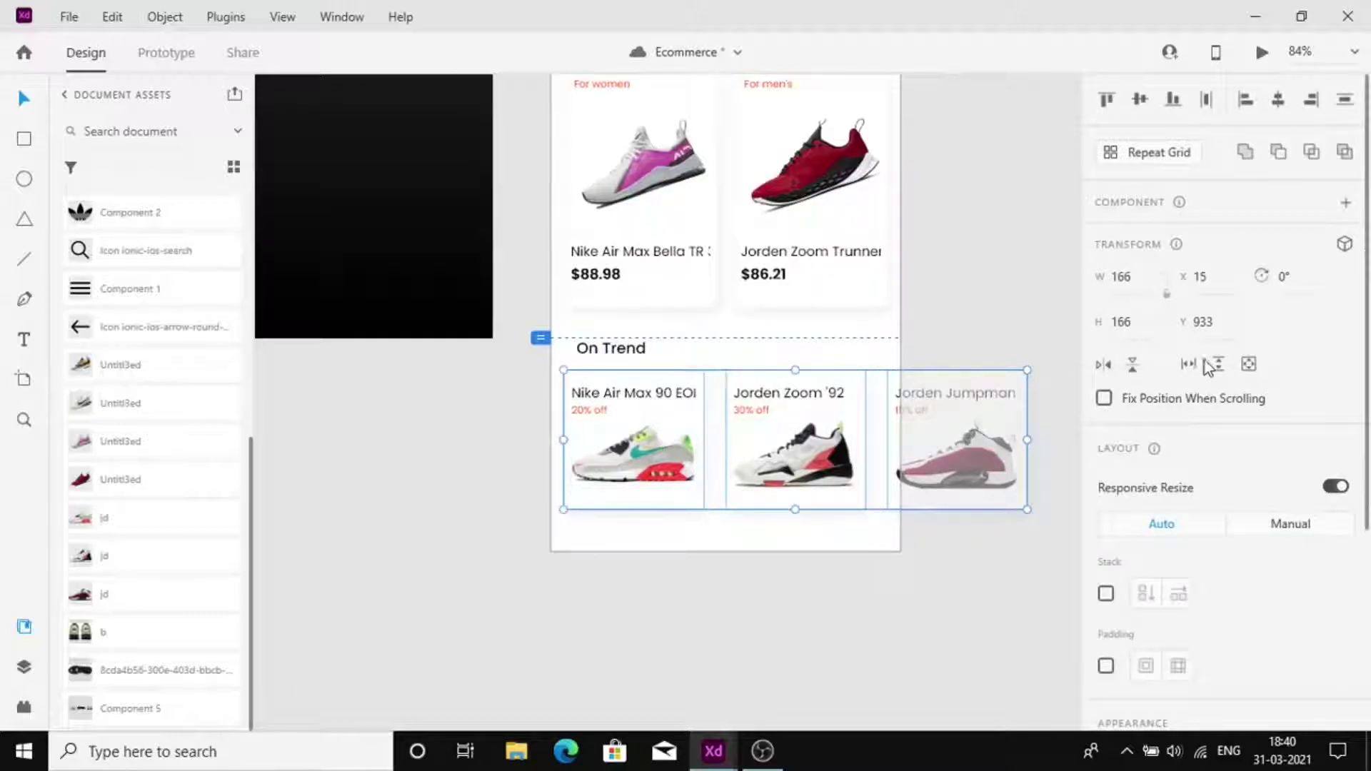
left_click(1190, 365)
left_click(1020, 325)
scroll(1021, 325, "up", 8)
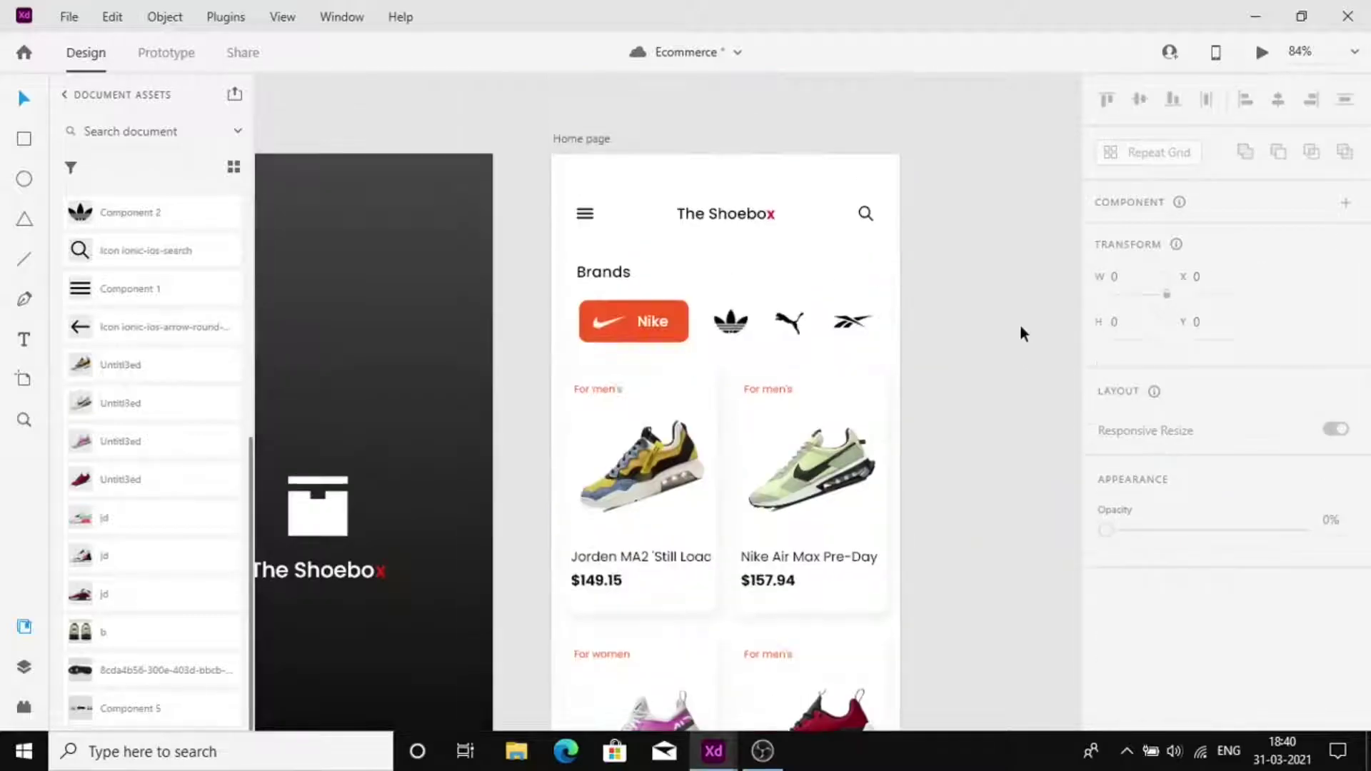
scroll(1020, 325, "down", 4)
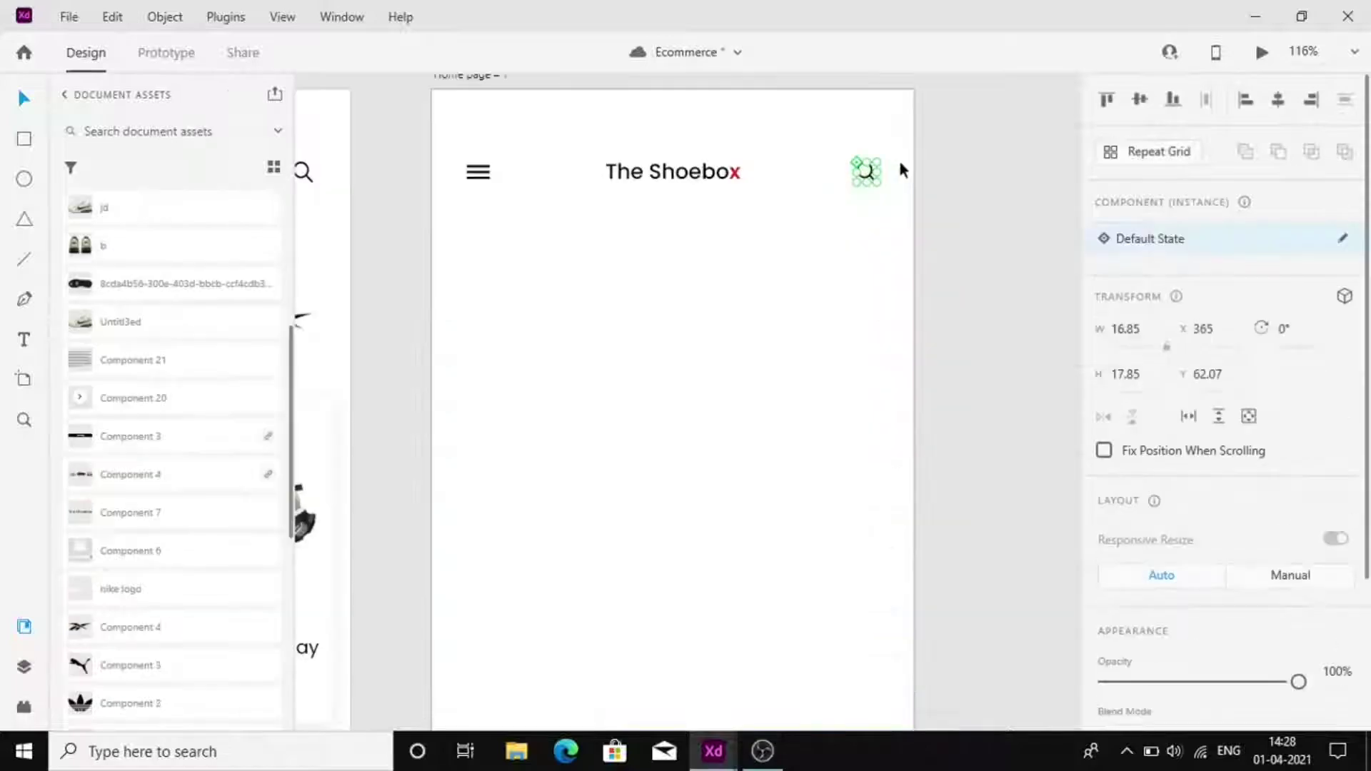
Delete the search and menu icons from the Home page – 1 header and add the ionic-ios-arrow-round-back icon
key("Delete")
left_click_drag(194, 327, 510, 202)
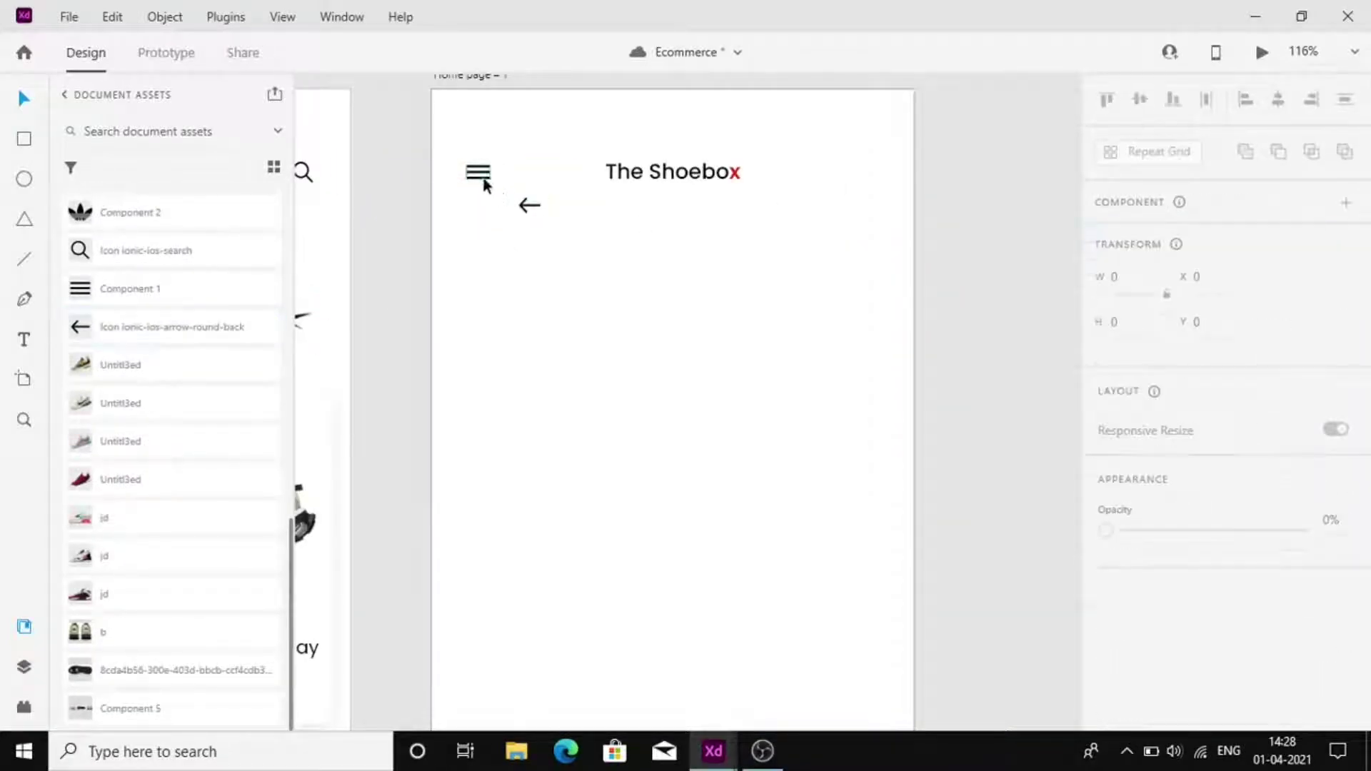
left_click(480, 174)
key("Delete")
Position the back arrow at X 30, Y 65 in the header
left_click(529, 205)
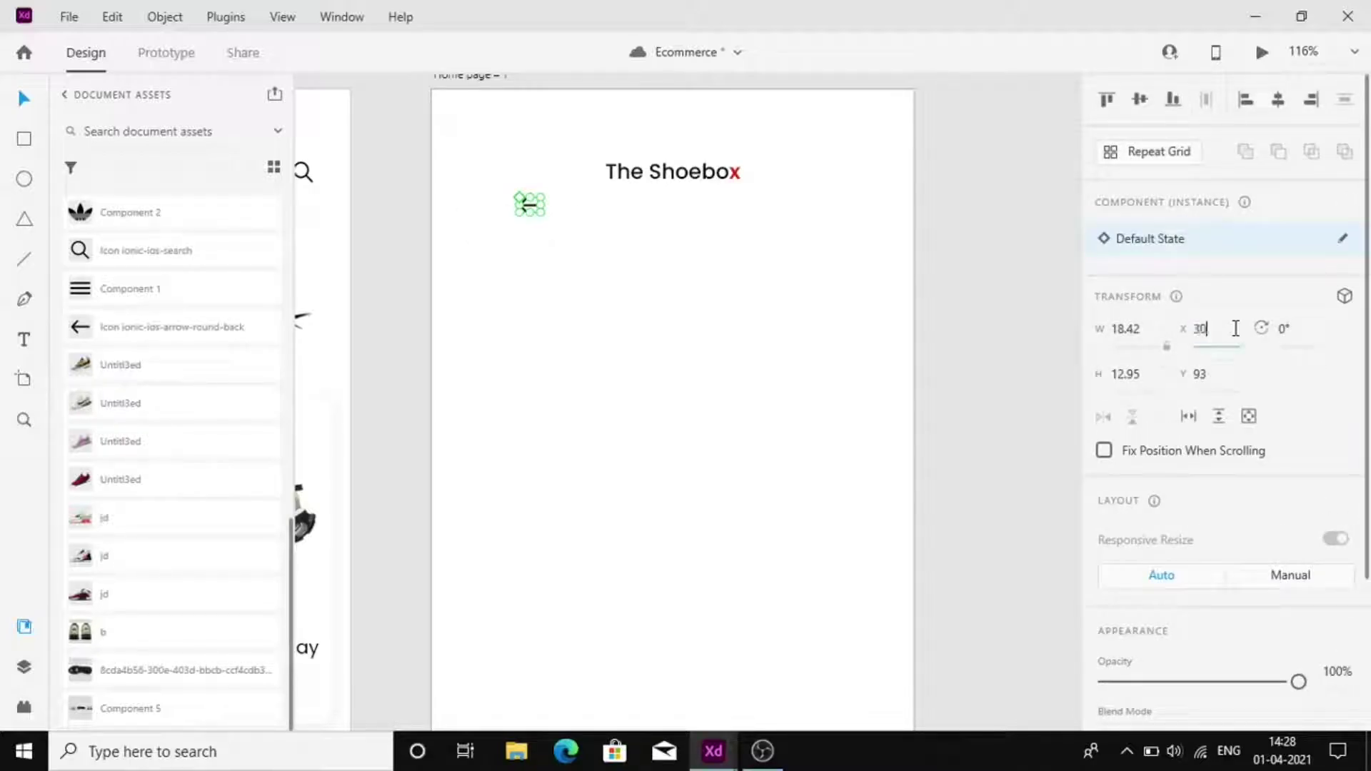
left_click(1232, 376)
type("65")
left_click(685, 296)
scroll(686, 296, "down", 2)
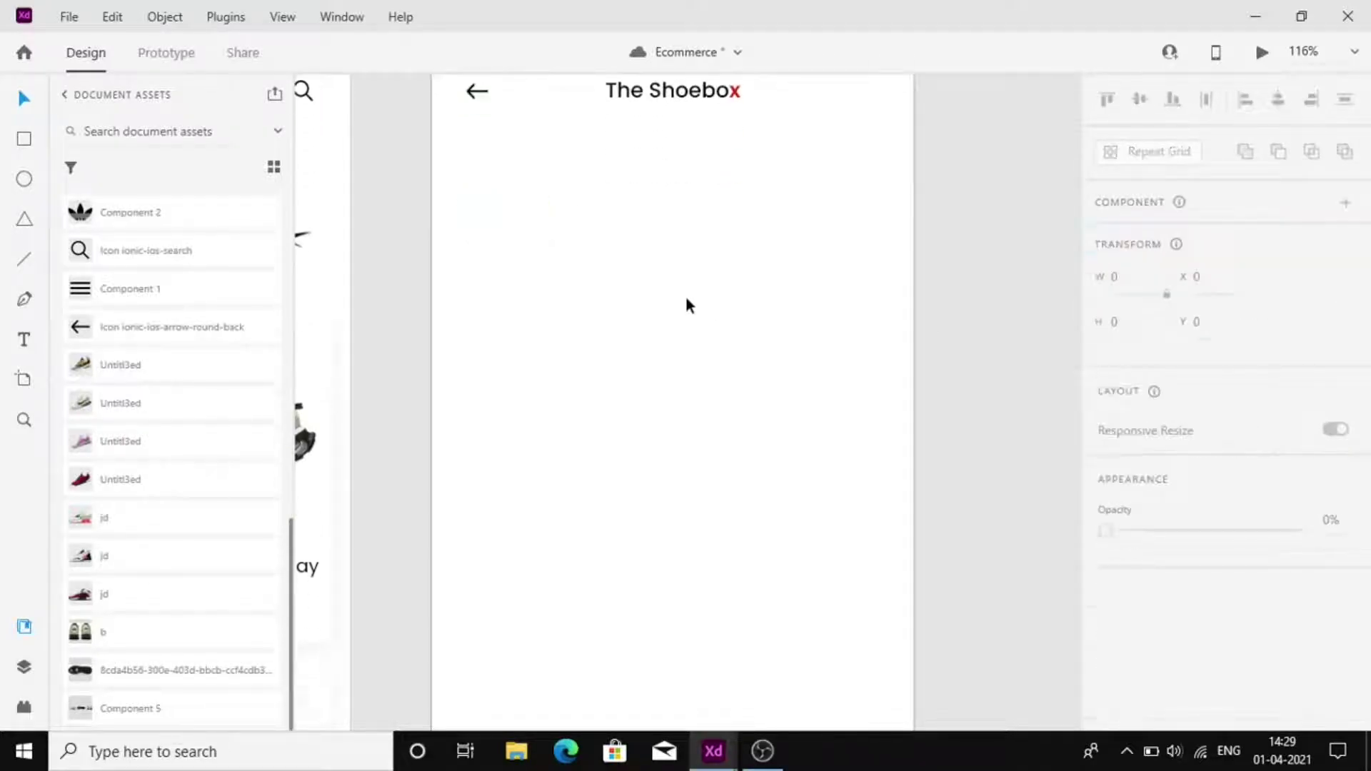
left_click(687, 295)
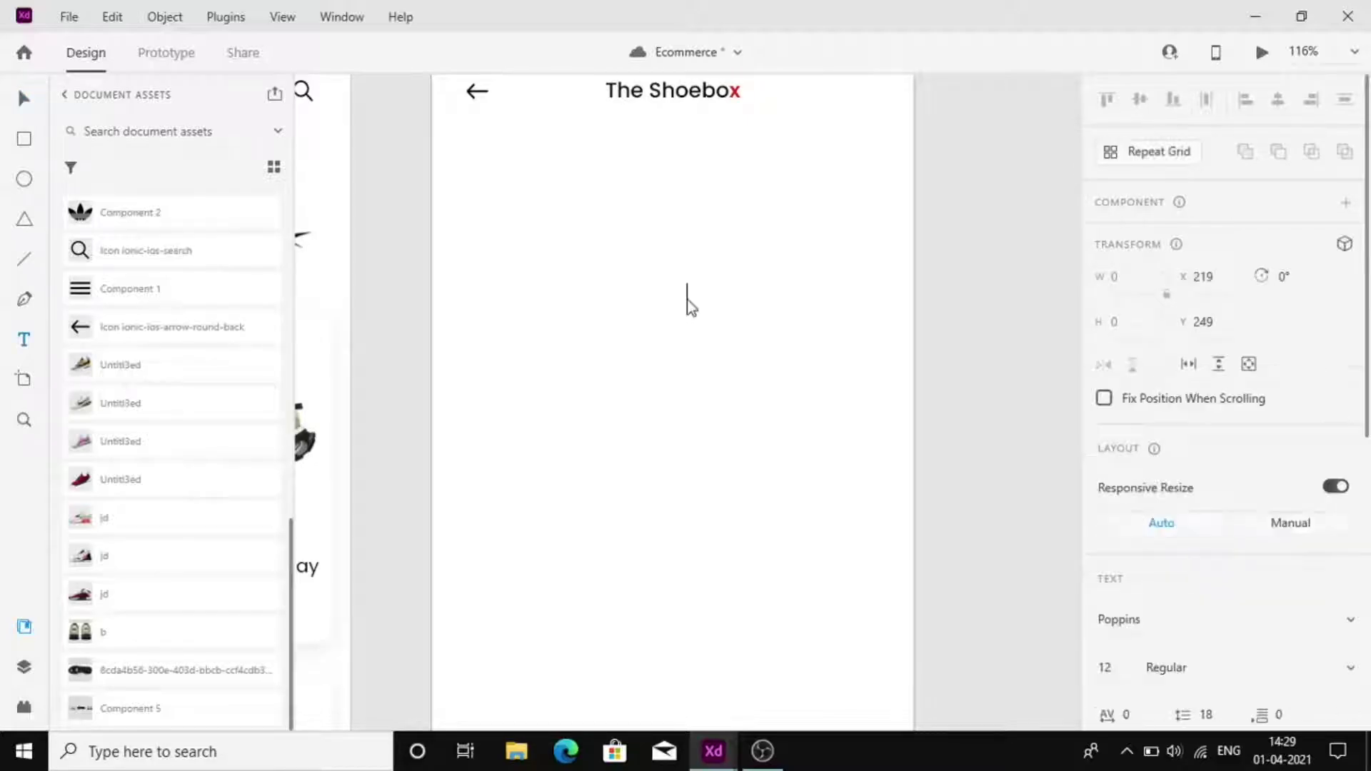
left_click(687, 384)
scroll(686, 384, "down", 2)
key("v")
Copy the For men's label from the Home page's Nike Air Max Pre-Day card onto the Home page – 1 artboard
scroll(687, 379, "left", 3)
scroll(601, 342, "left", 1)
left_click(546, 346, "ctrl")
key("ctrl+c")
left_click(821, 272)
key("ctrl+v")
Copy the Nike Air Max Pre-Day title and its $157.94 price onto the Home page – 1 artboard
left_click(597, 529)
left_click(542, 547, "shift")
key("ctrl+c")
left_click(981, 445)
key("ctrl+v")
scroll(669, 409, "right", 3, "shift")
Move the copied For men's label away from the title, color it #000000 and set its size to 14
left_click(774, 350)
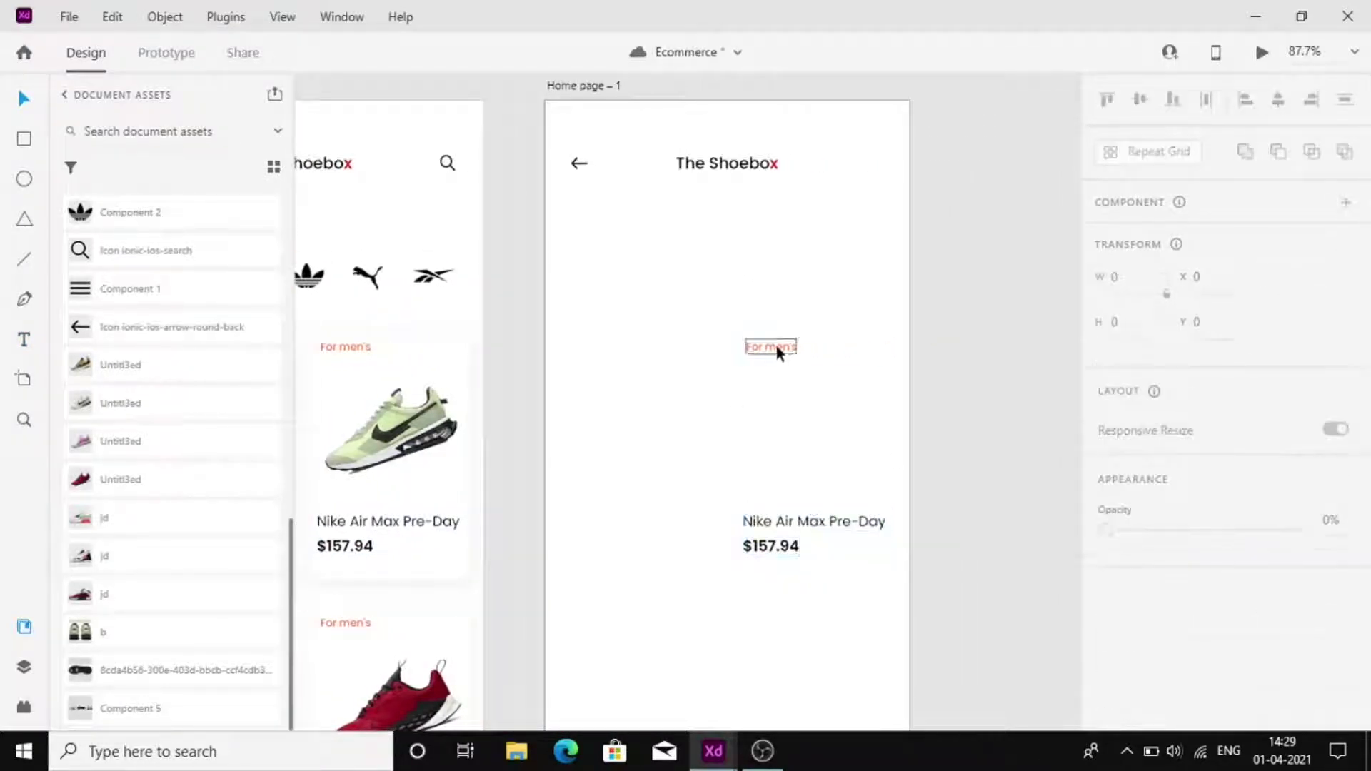
left_click_drag(774, 349, 665, 334)
scroll(183, 367, "up", 10)
left_click(138, 321)
scroll(1204, 509, "down", 7)
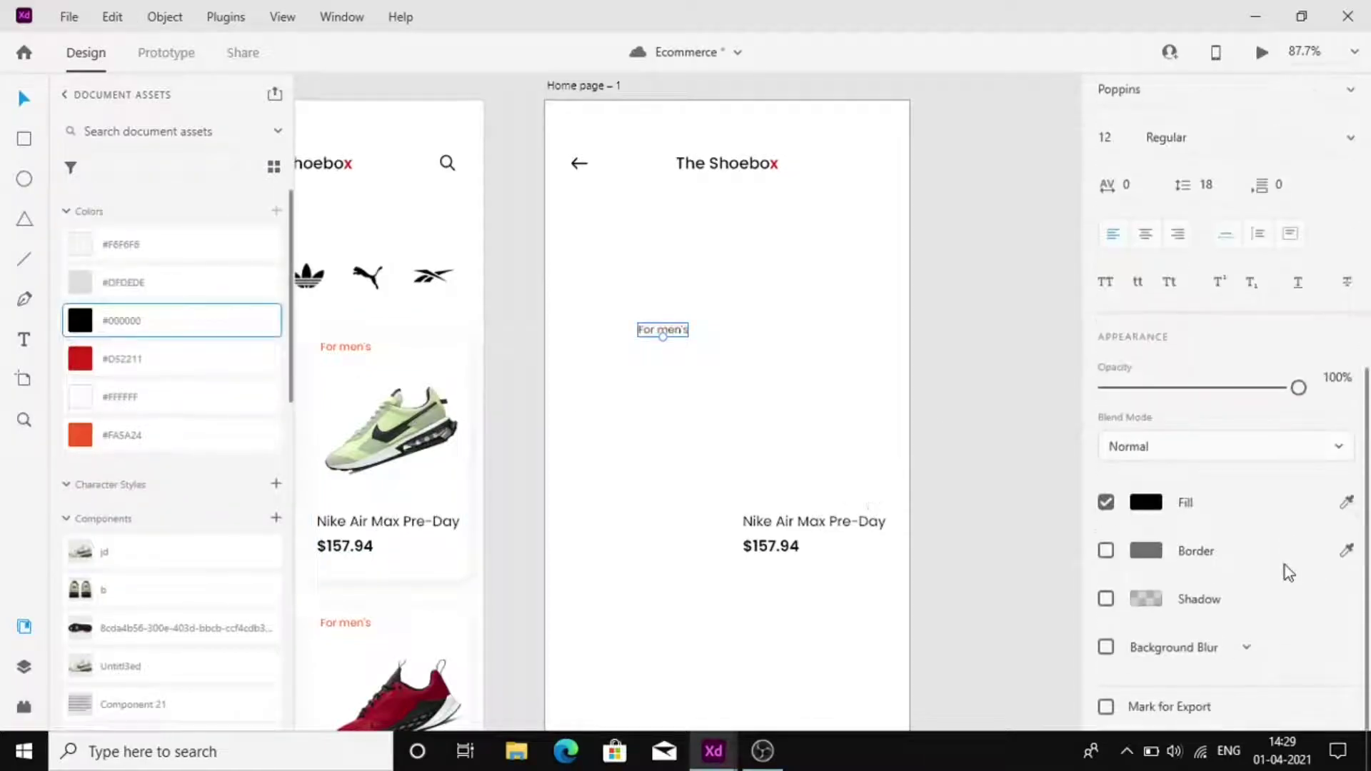
left_click(1104, 137)
type("14")
key("Return")
Move the For men's label below the back arrow to X 26, Y 133
left_click(659, 330)
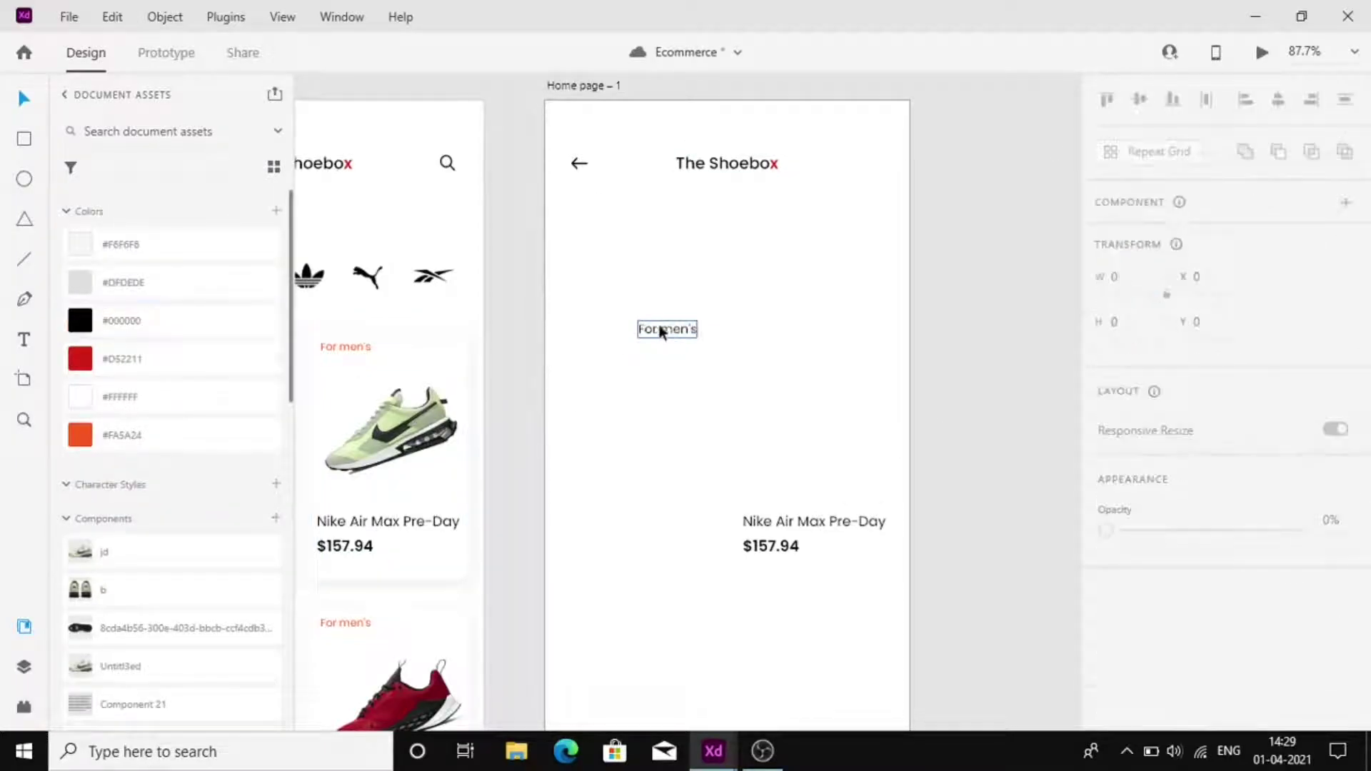
left_click_drag(663, 332, 594, 266)
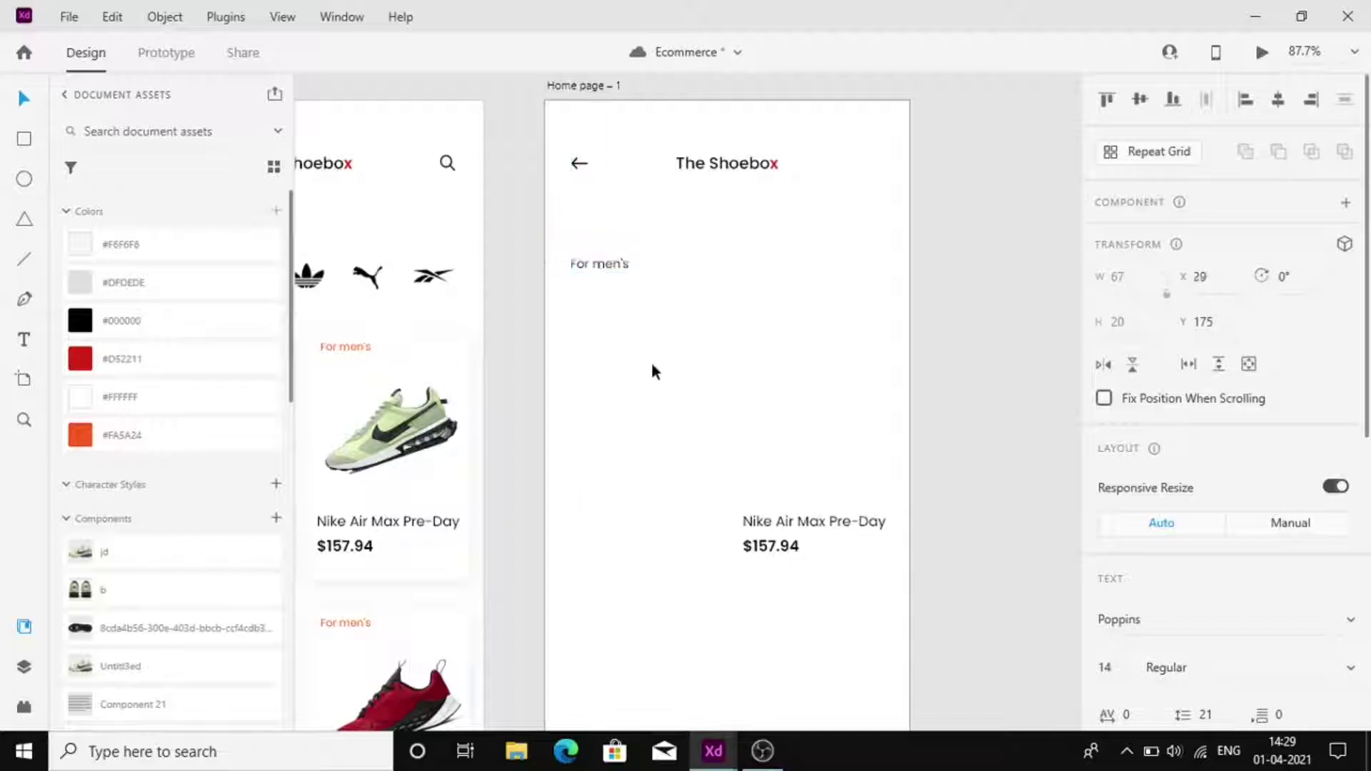
key("Down")
key("Down")
key("Down")
key("Up")
key("Up")
key("Up")
key("Up")
key("Up")
key("Up")
key("Up")
key("Up")
key("Up")
key("Up")
key("Up")
key("Up")
key("Up")
key("Up")
key("Up")
key("Up")
key("Up")
key("Up")
key("Up")
key("Up")
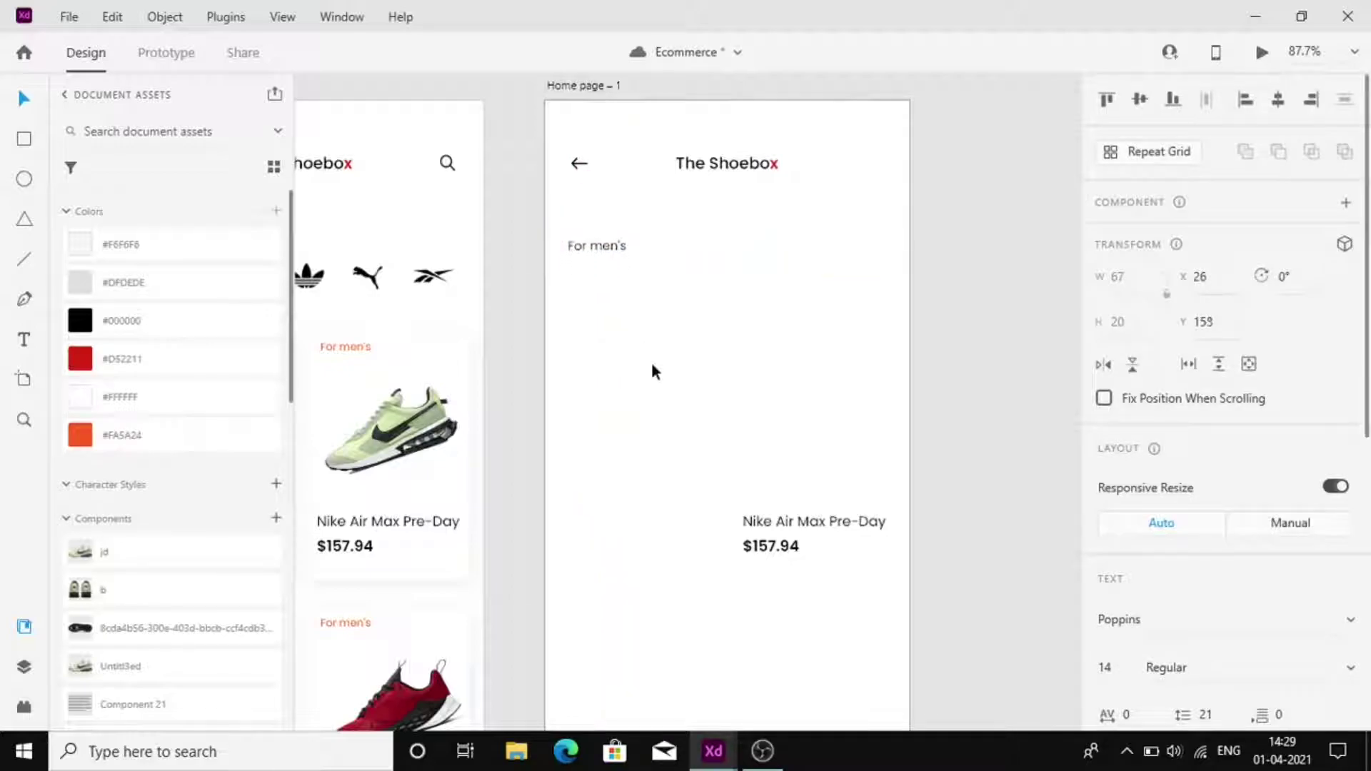
key("Up")
key("Up")
key("Up")
key("Up")
key("Up")
key("Up")
key("Up")
key("Up")
key("Up")
key("Up")
key("Up")
key("Up")
key("Up")
key("Up")
key("Up")
key("Up")
key("Up")
key("Up")
Format the Nike Air Max Pre-Day title in SemiBold at size 22 and place it directly beneath the For men's label
left_click(828, 524)
left_click(1121, 671)
type("22")
key("Return")
left_click(1173, 670)
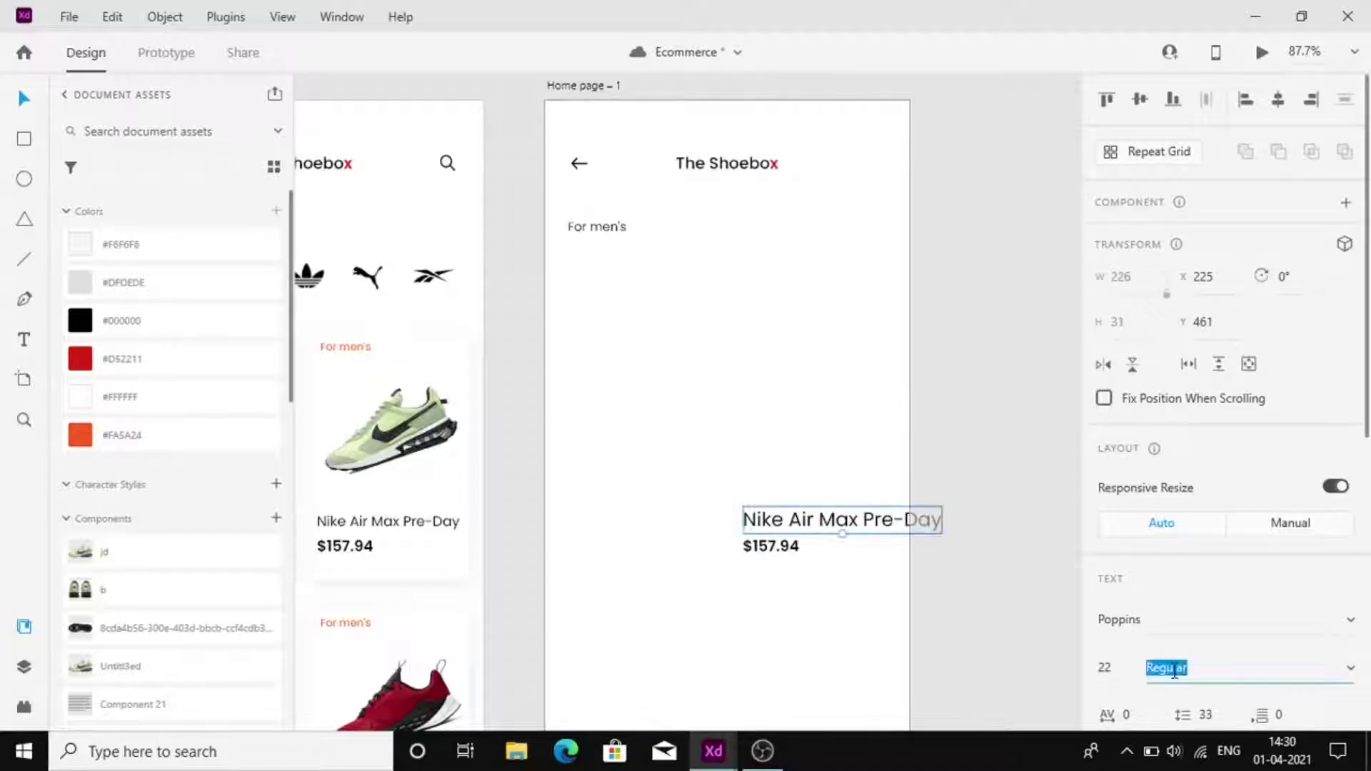
type("SemiBold")
key("Return")
left_click_drag(851, 526, 673, 264)
left_click(725, 413)
Place the $157.94 price beneath the shoe title at X 26, Y 201 and set its weight to Medium
left_click_drag(769, 551, 614, 285)
left_click(1235, 670)
key("Up")
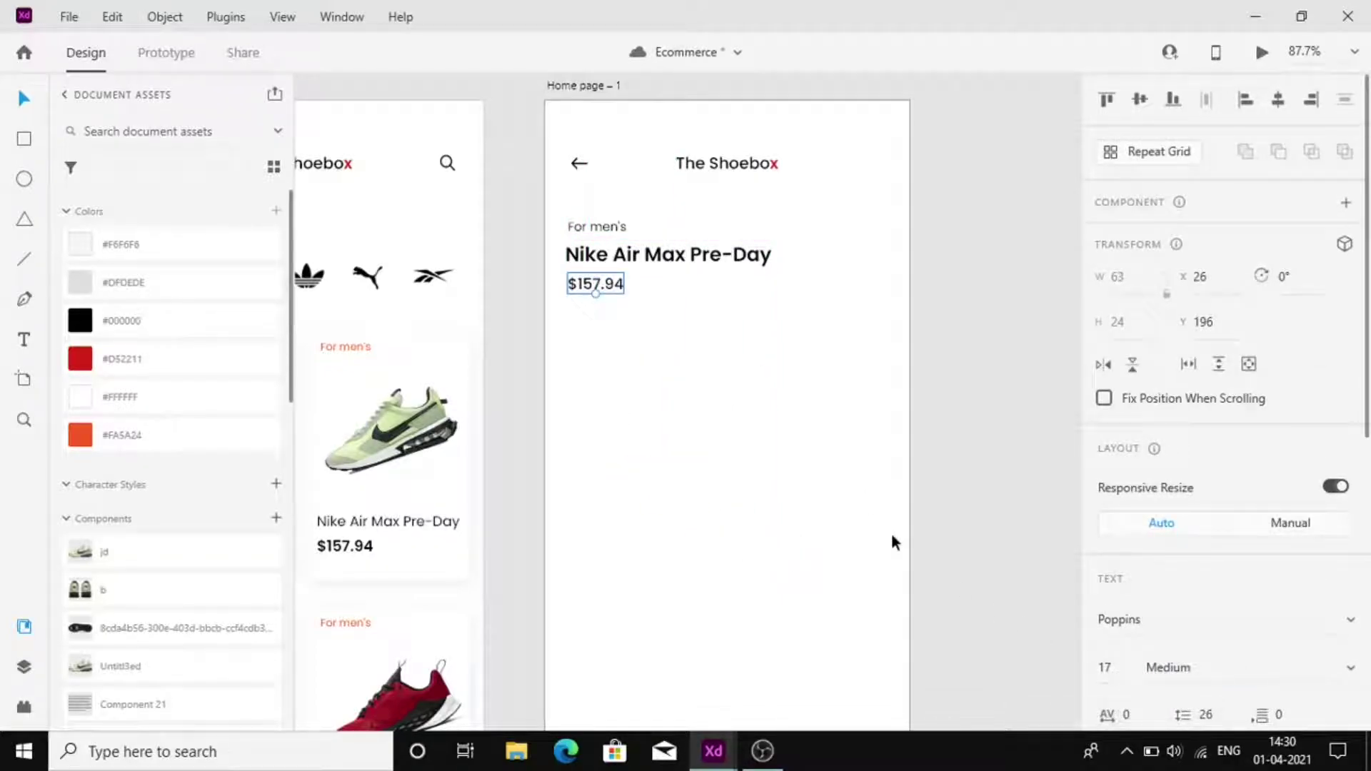
key("Down")
key("Down")
key("Down")
key("Down")
key("Down")
key("Left")
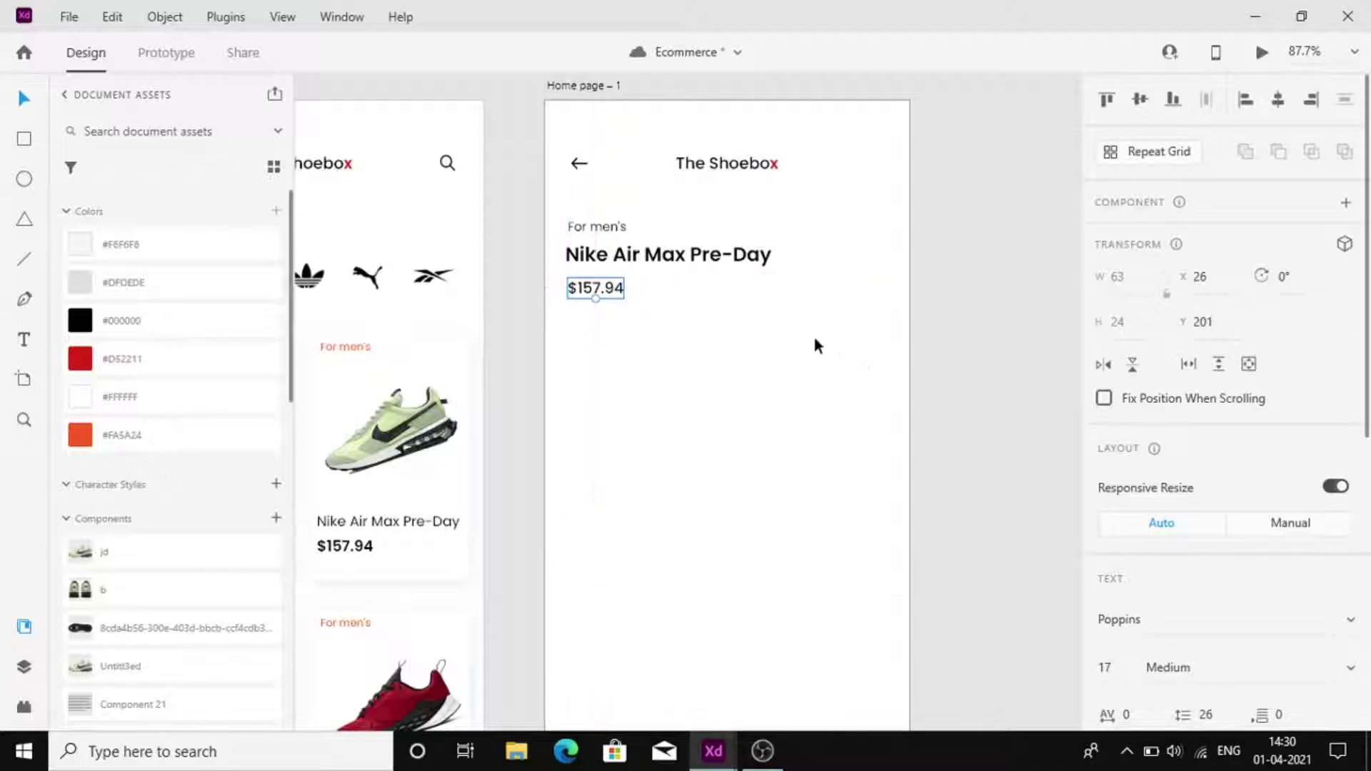
left_click_drag(576, 216, 692, 215)
key("ctrl+z")
left_click_drag(593, 216, 723, 309, "alt")
key("ctrl+z")
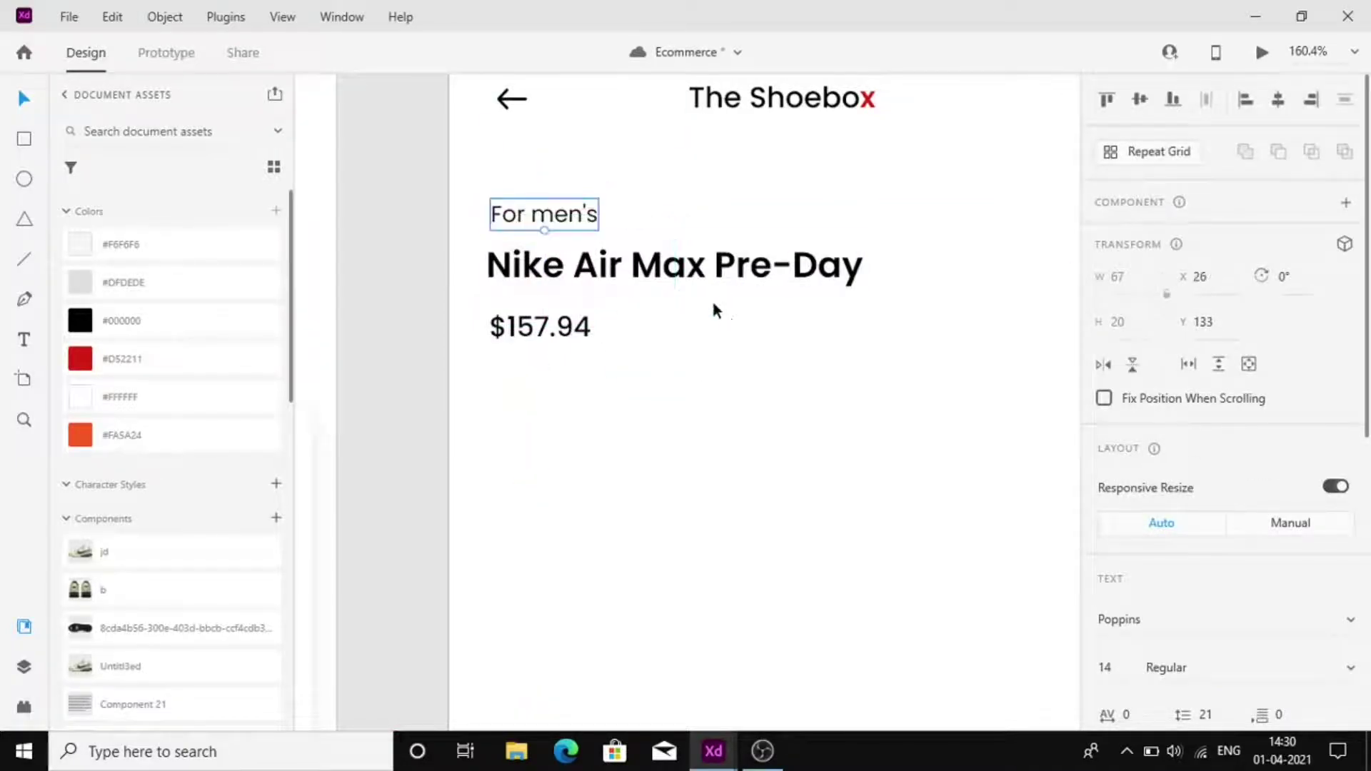
Duplicate the For men's label beside the price at X 98, Y 203 and change the copy's text to Inc. of taxes and duties
left_click_drag(540, 213, 654, 323, "alt")
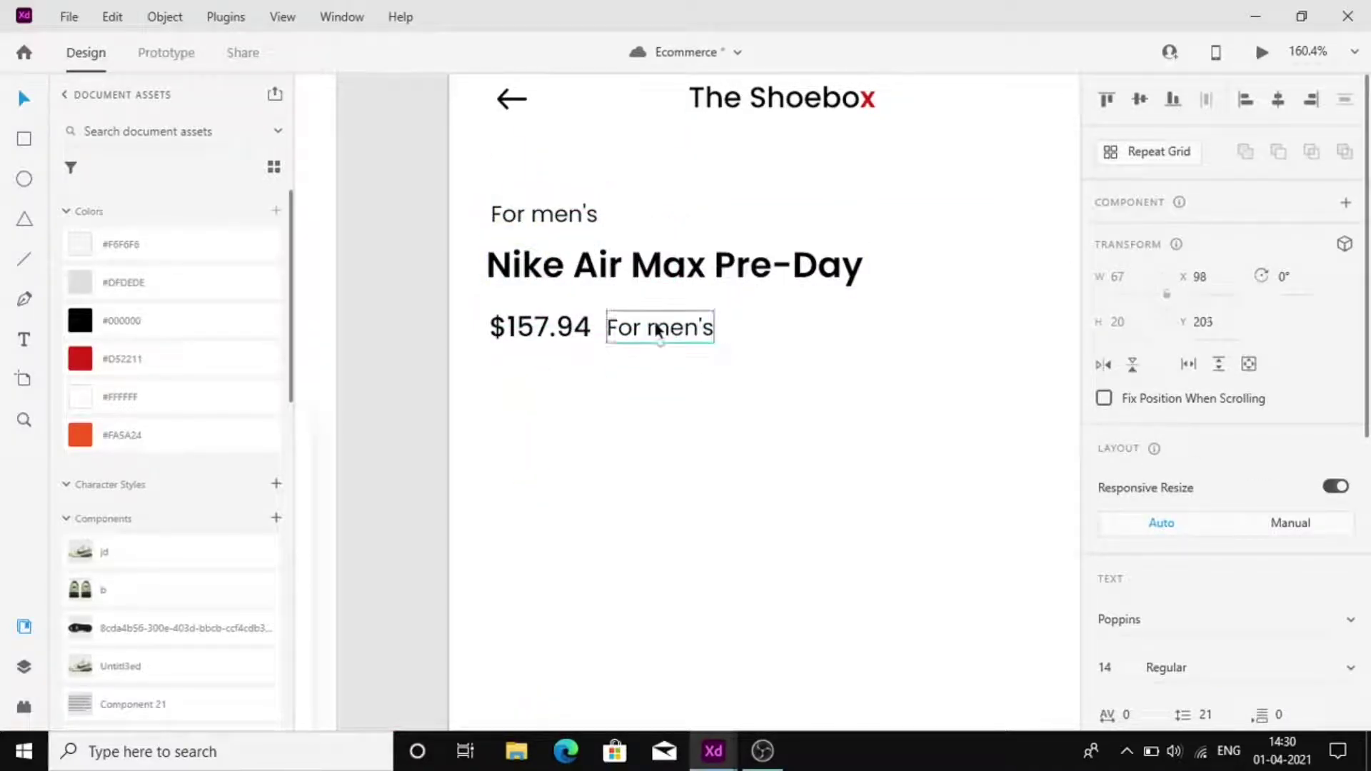
double_click(654, 323)
type("Inc")
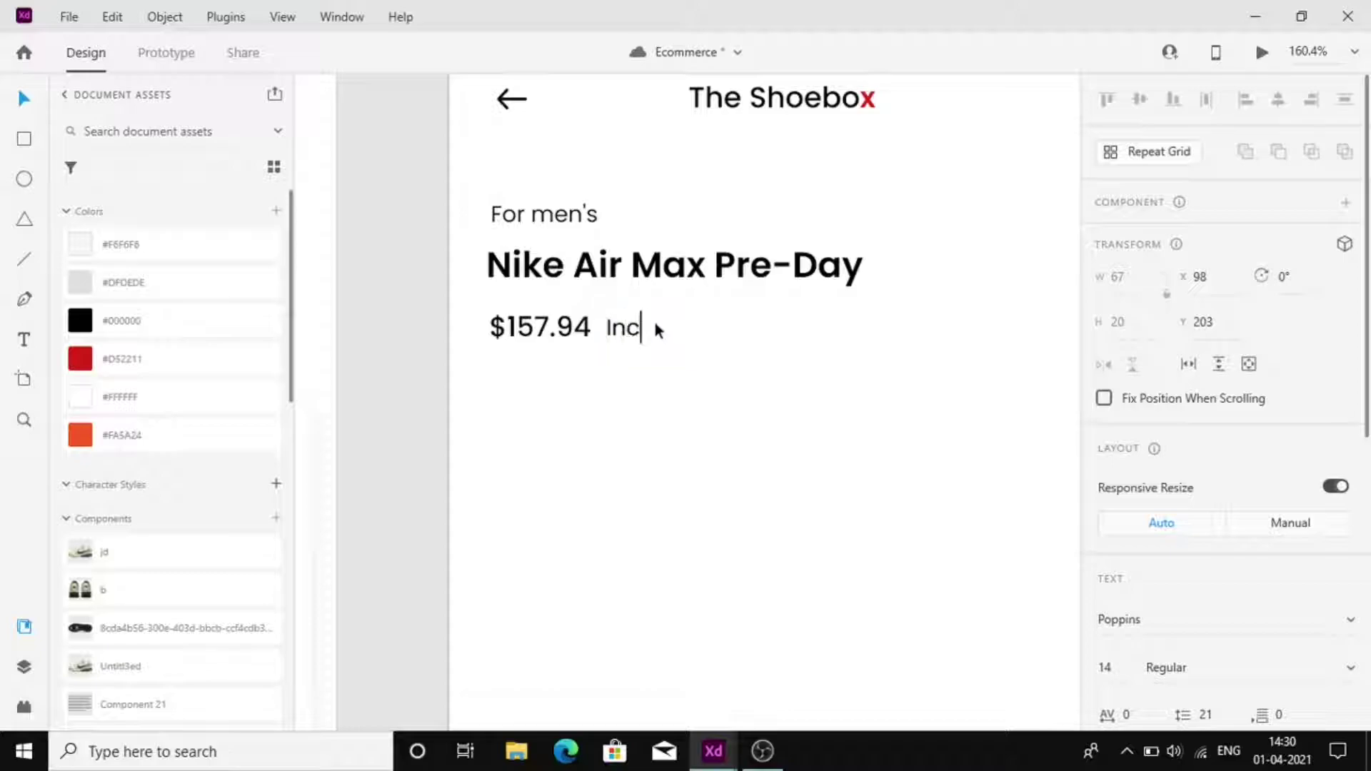
type(". of taxes and dities")
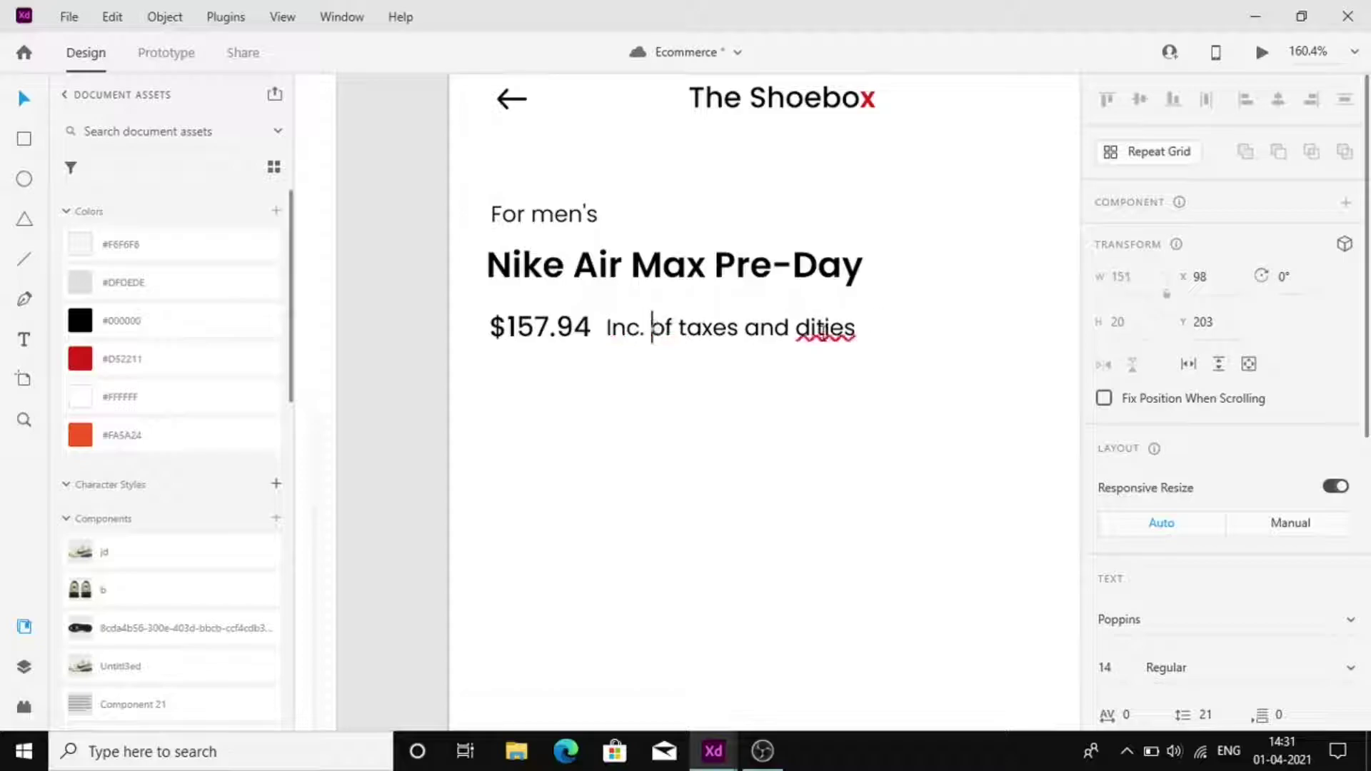
left_click(812, 325)
type("u")
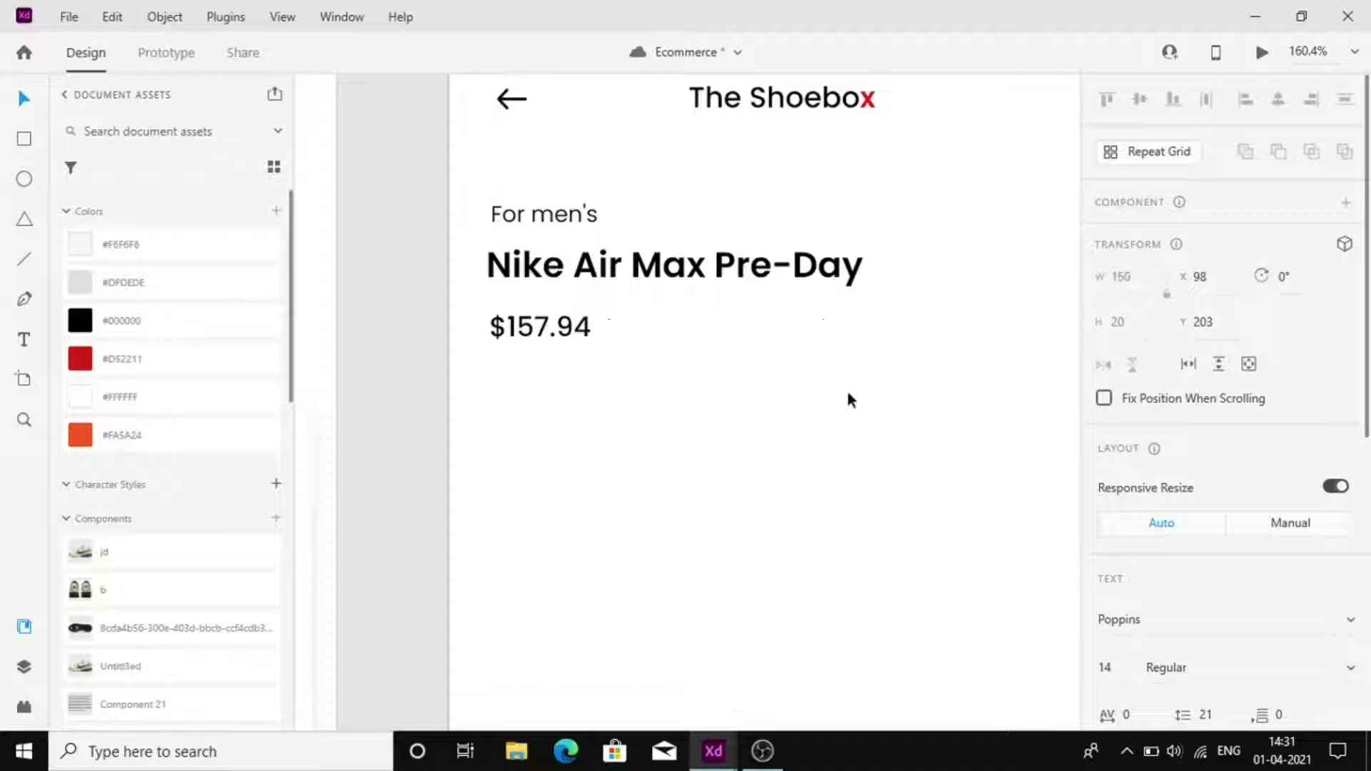
key("Escape")
left_click(739, 453)
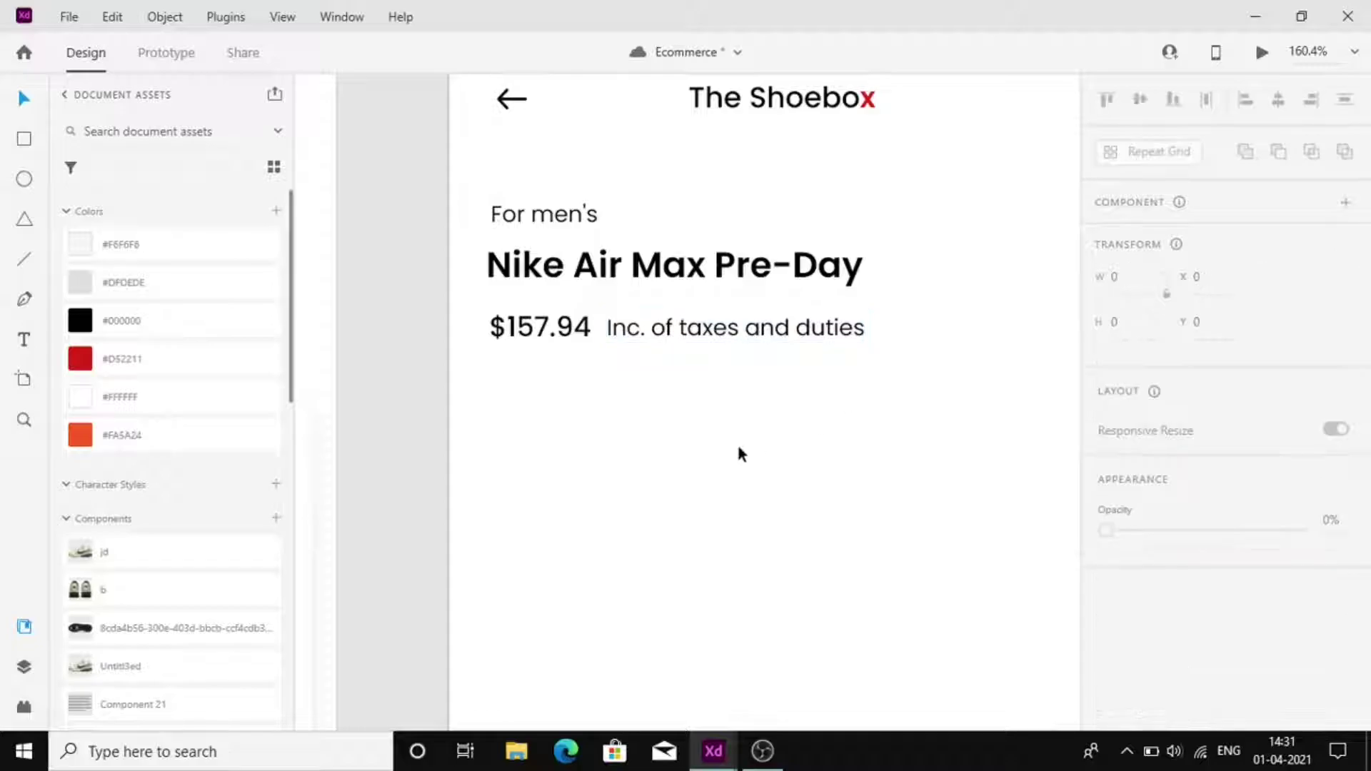
scroll(739, 454, "down", 5)
left_click_drag(81, 551, 743, 346)
key("Delete")
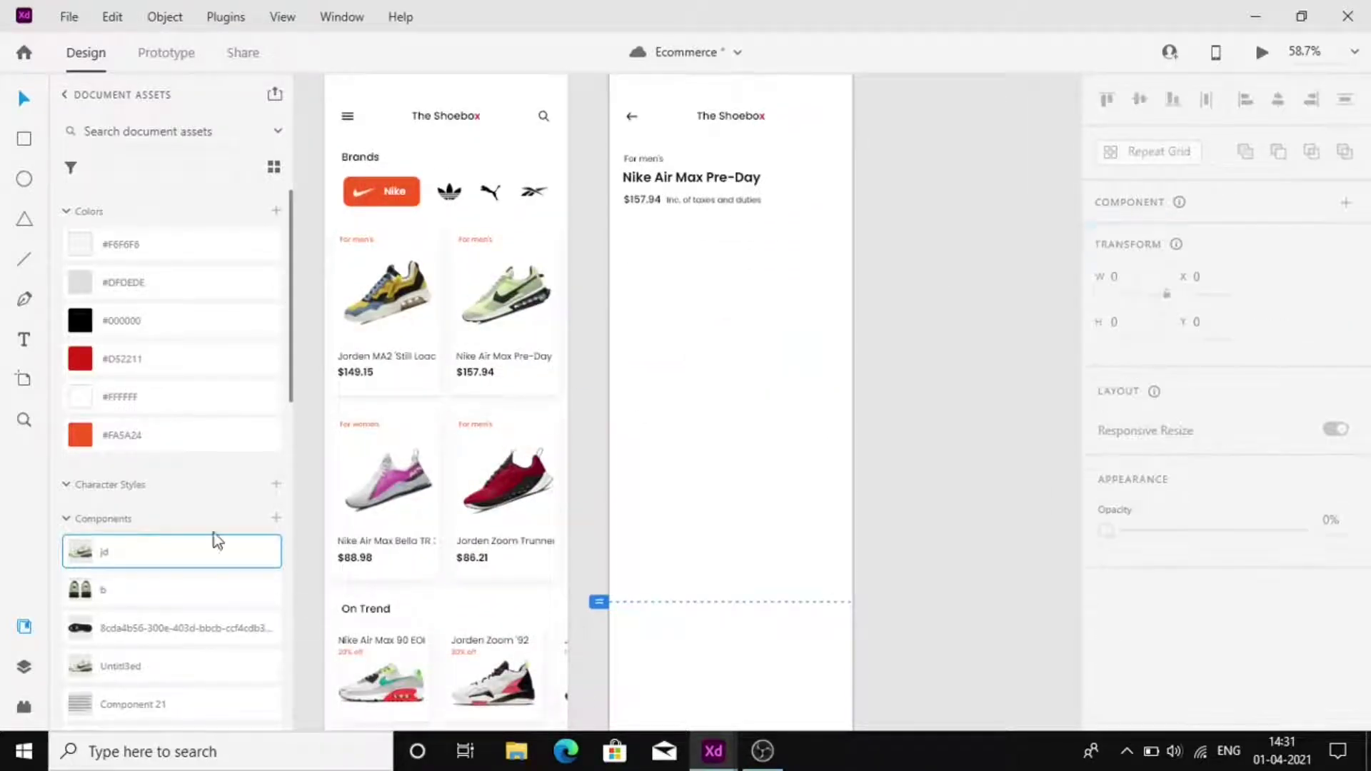
Place the large green shoe component on the product screen beneath the price at X 27, Y 266
left_click_drag(132, 676, 700, 321)
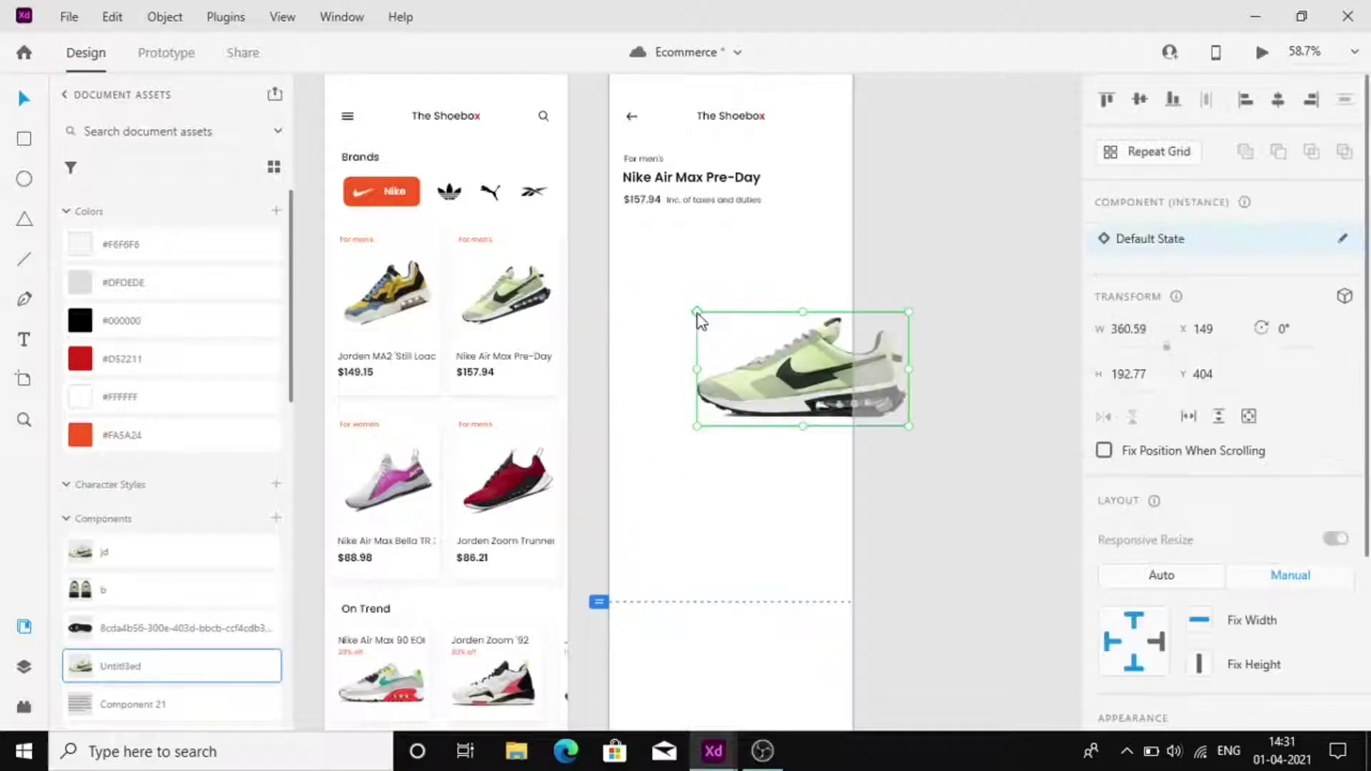
left_click(1206, 329)
type("27")
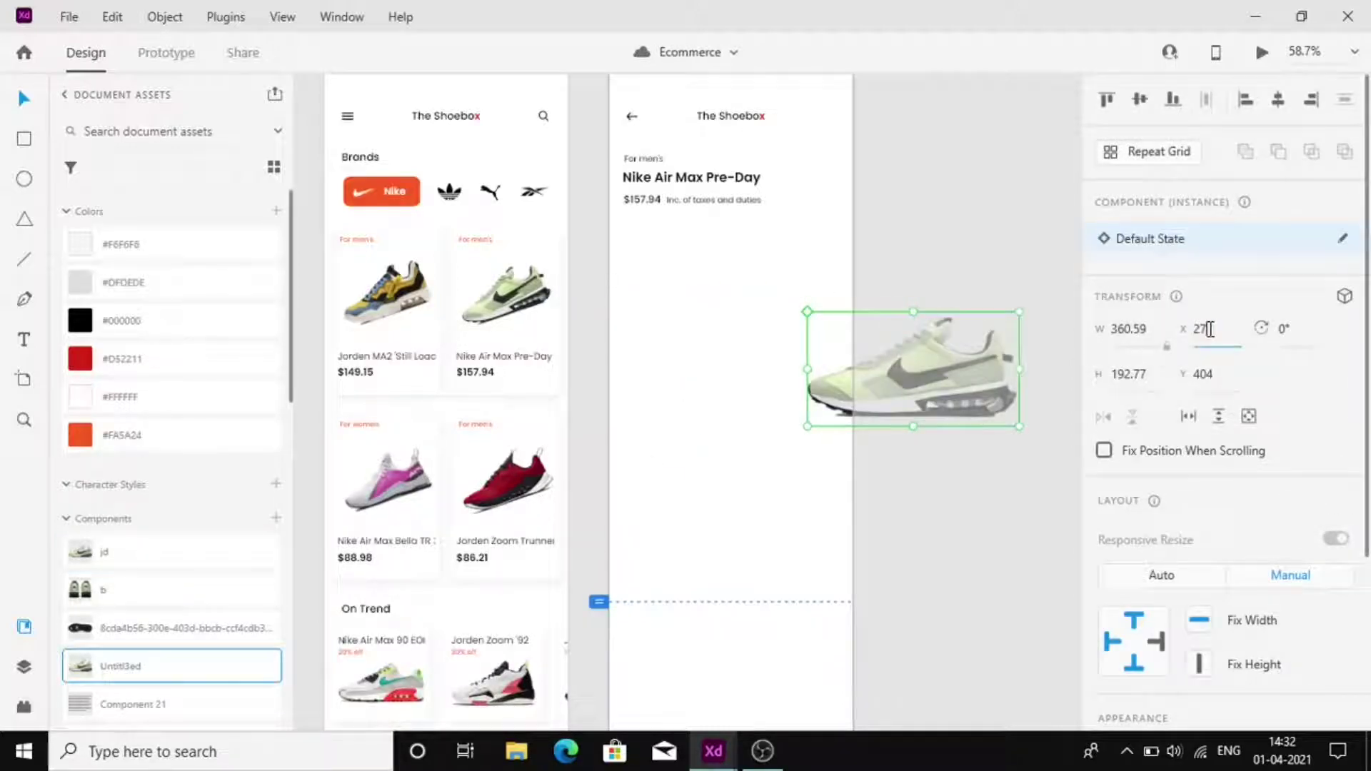
key("Return")
left_click(1214, 376)
type("266")
key("Return")
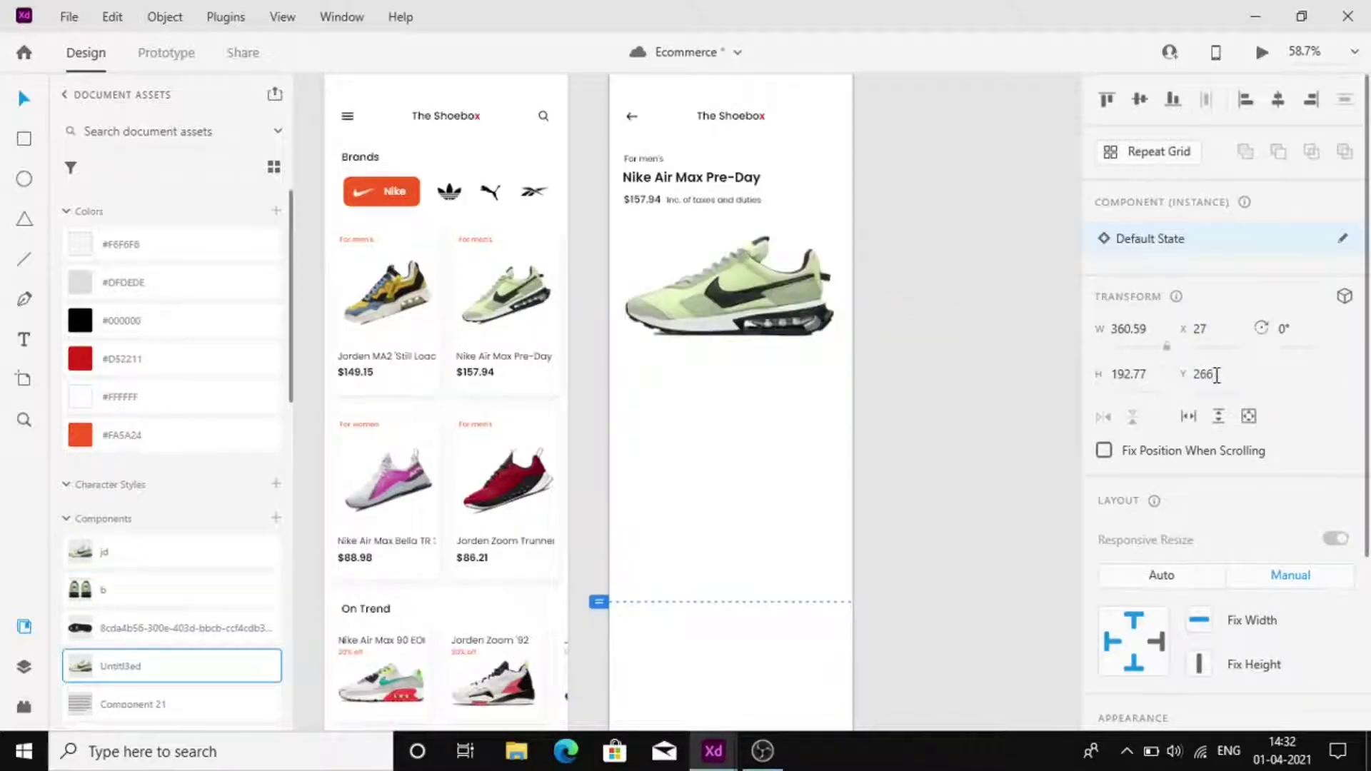
Place the circular arrow component, Component 20, over the heel of the large shoe at X 343, Y 340
scroll(748, 327, "down", 2)
scroll(748, 327, "up", 5)
scroll(127, 517, "down", 5)
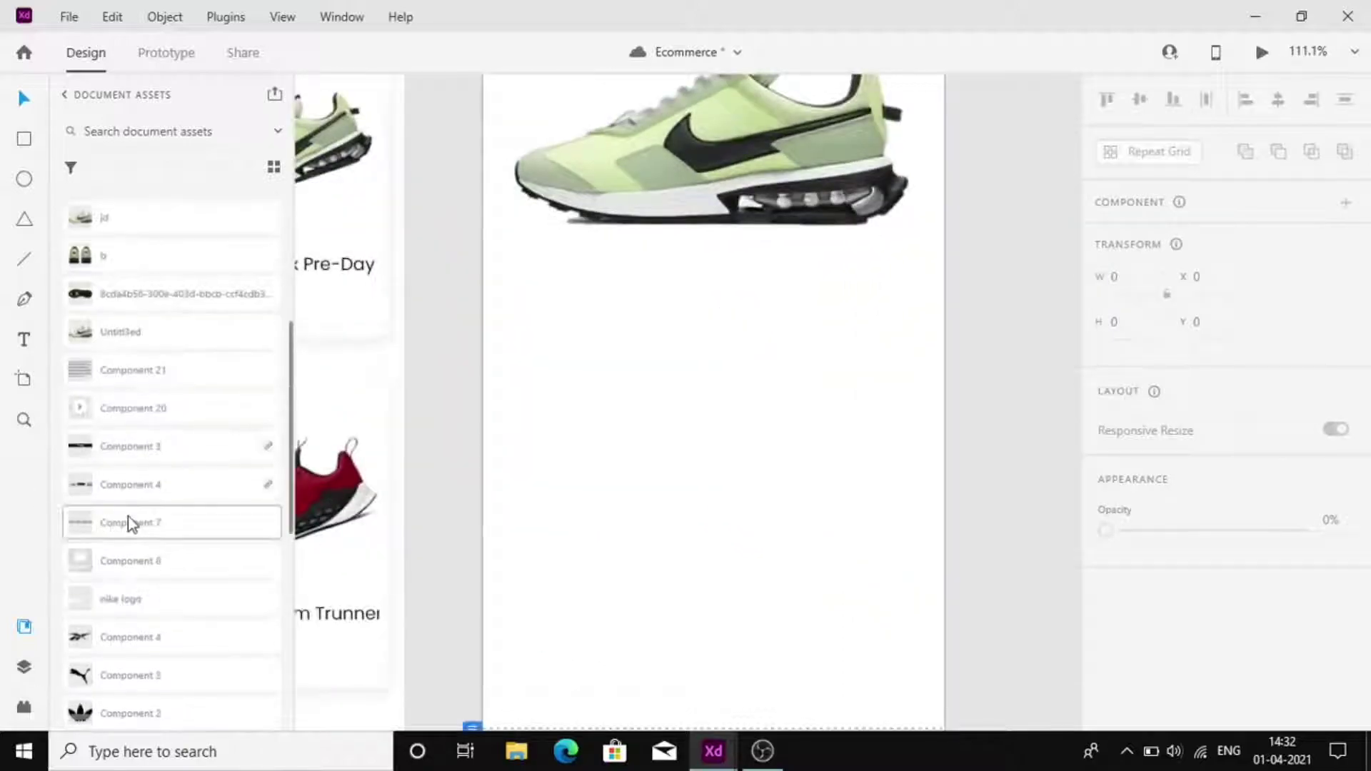
left_click_drag(175, 421, 894, 178)
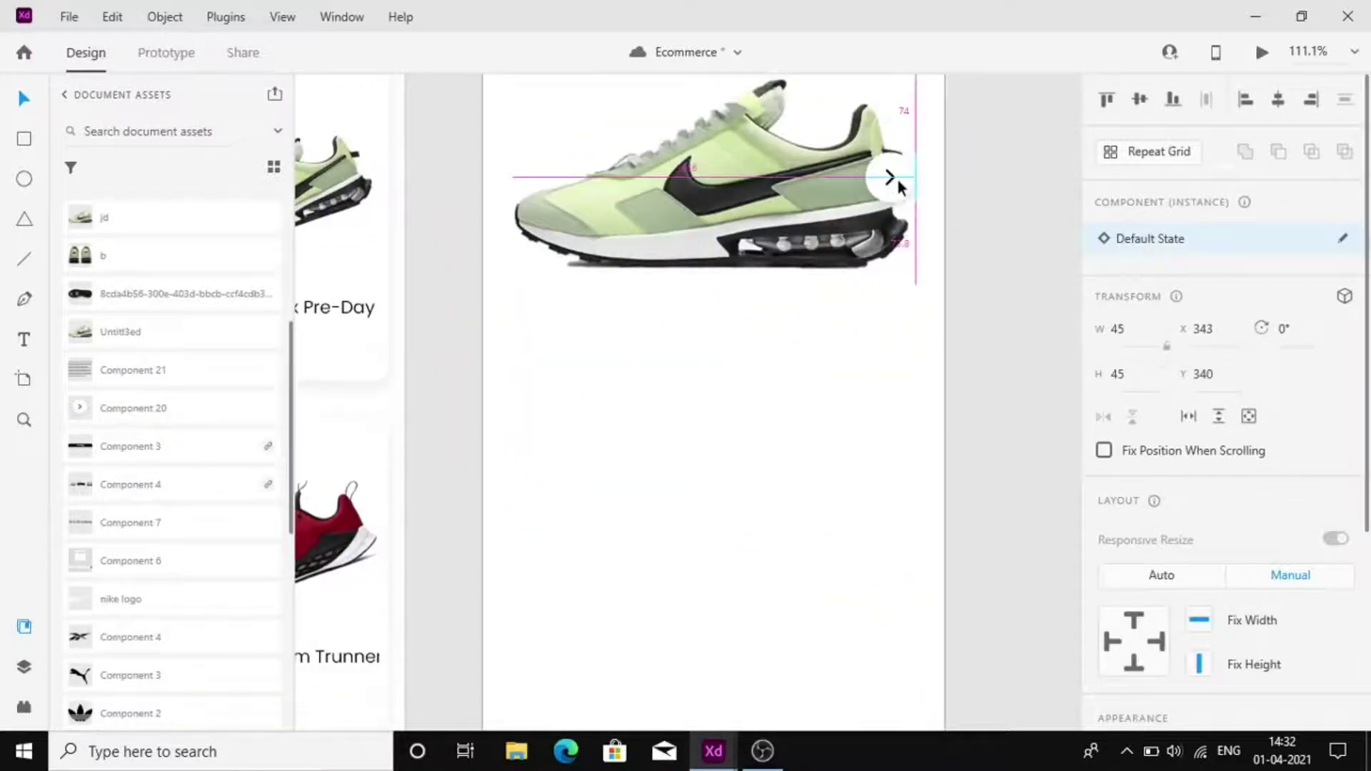
Try moving the circular arrow component outward to X 377 at the shoe's heel
left_click(1207, 332)
type("377")
key("Return")
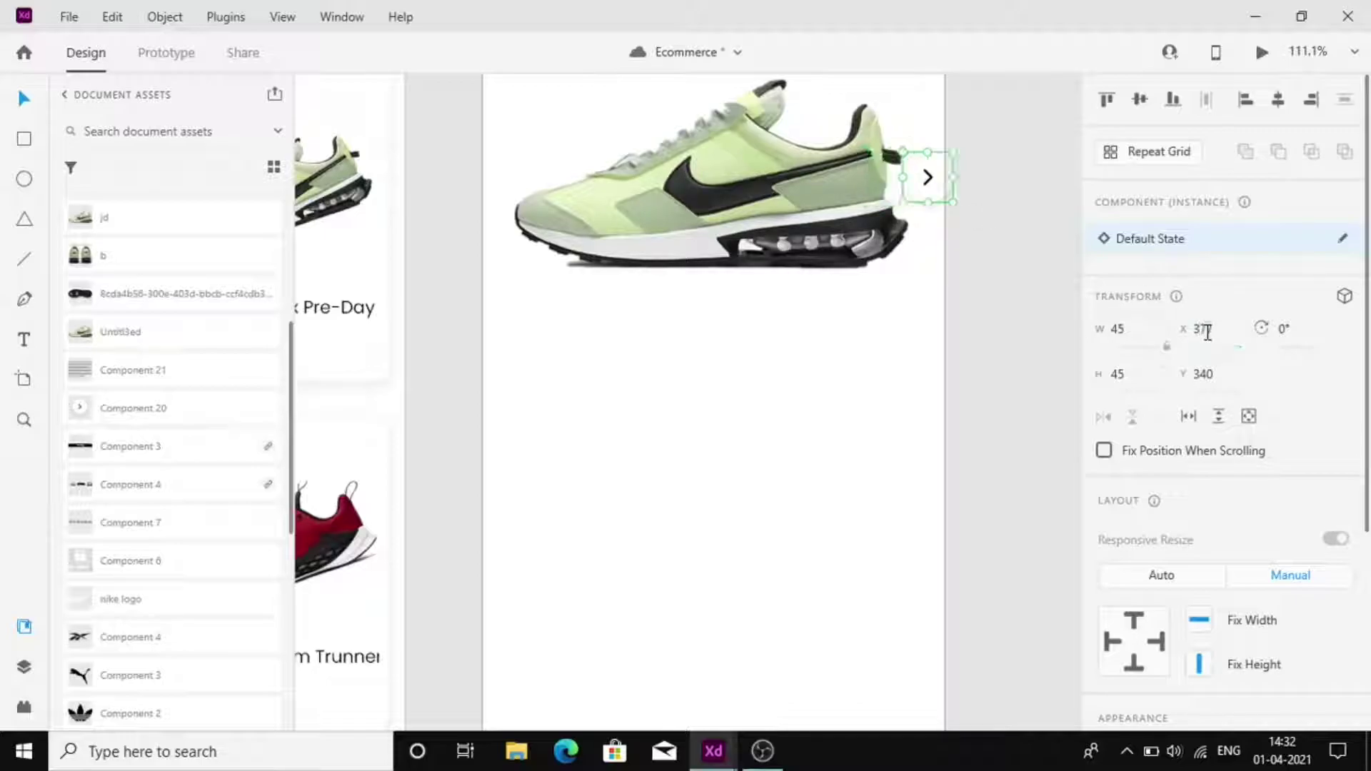
left_click(857, 240)
scroll(857, 286, "up", 4)
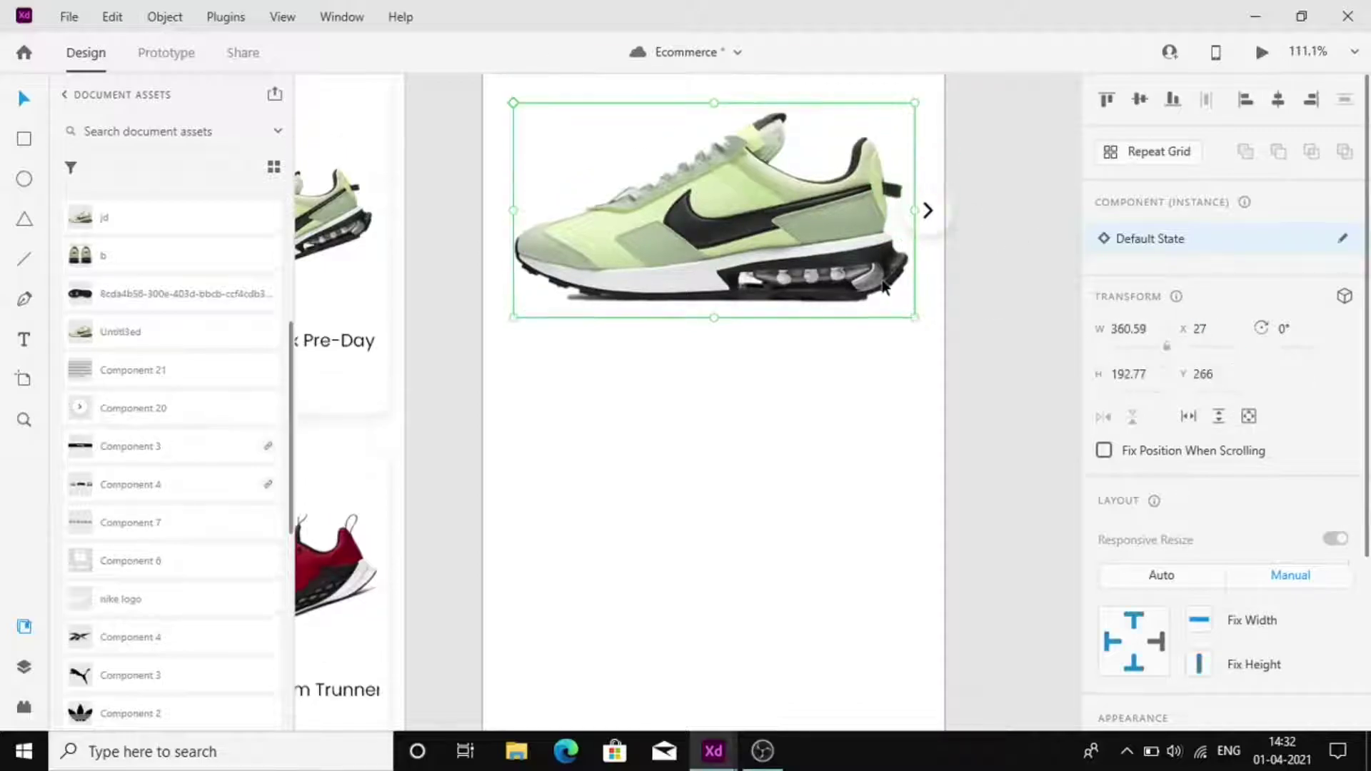
left_click(916, 654)
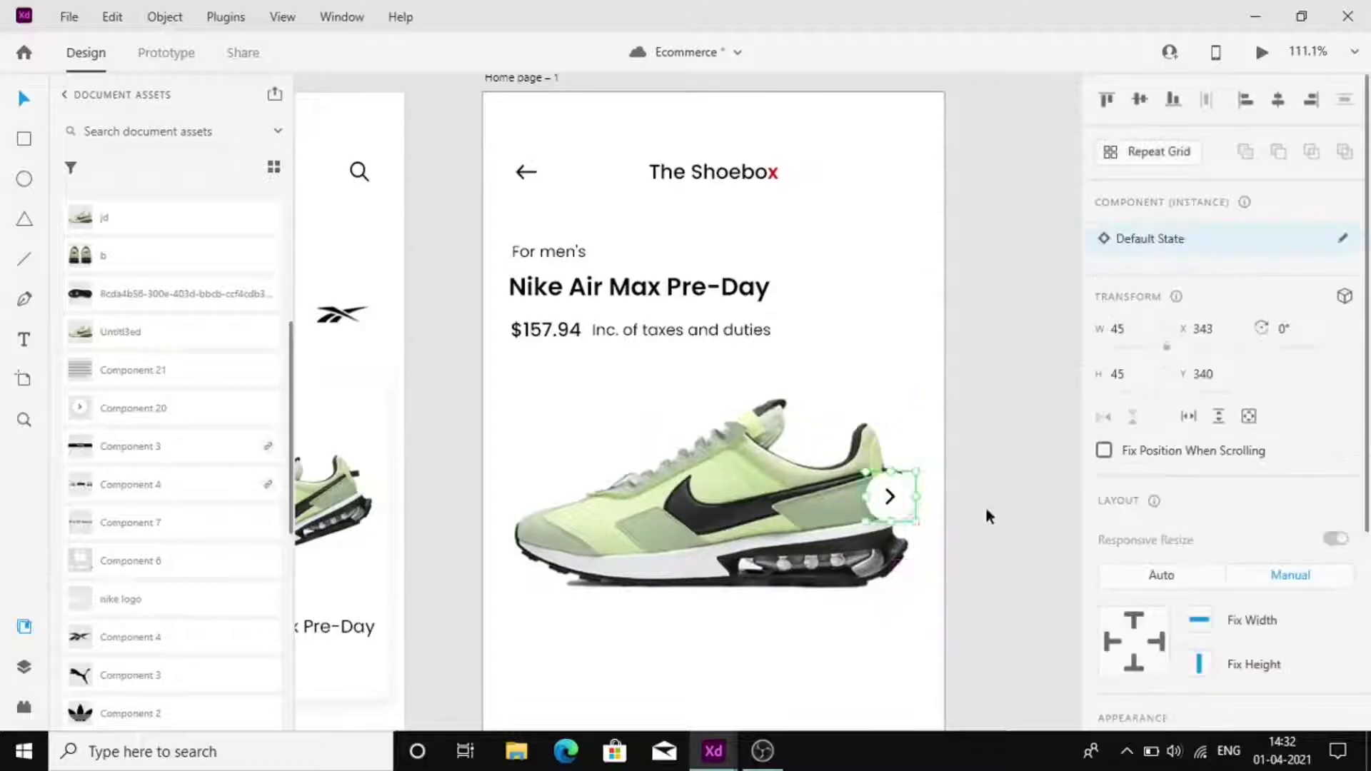
Draw a rectangle about 138 by 91 beneath the large shoe image
scroll(1004, 508, "down", 5)
scroll(879, 464, "down", 1, "ctrl")
scroll(795, 269, "down", 2, "ctrl")
scroll(749, 327, "up", 2, "ctrl")
key("r")
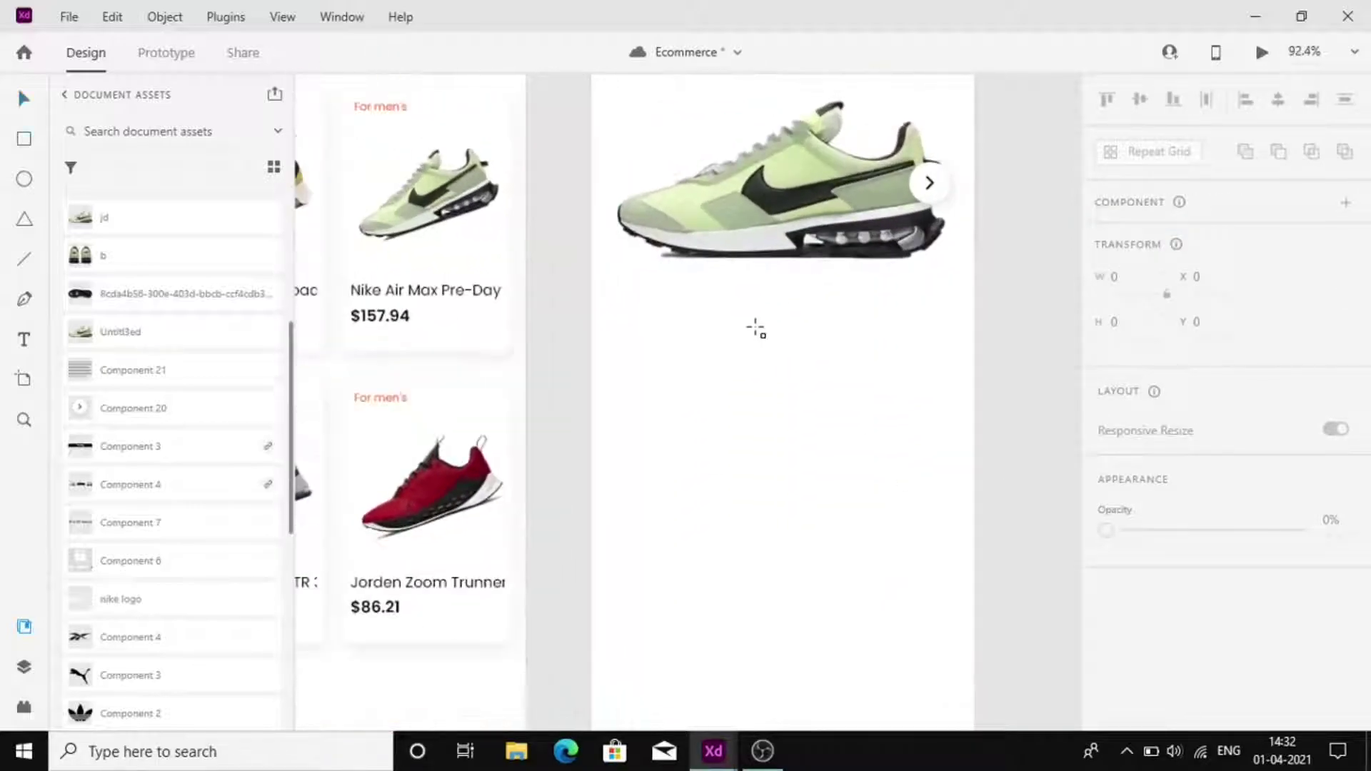
left_click_drag(646, 314, 773, 397)
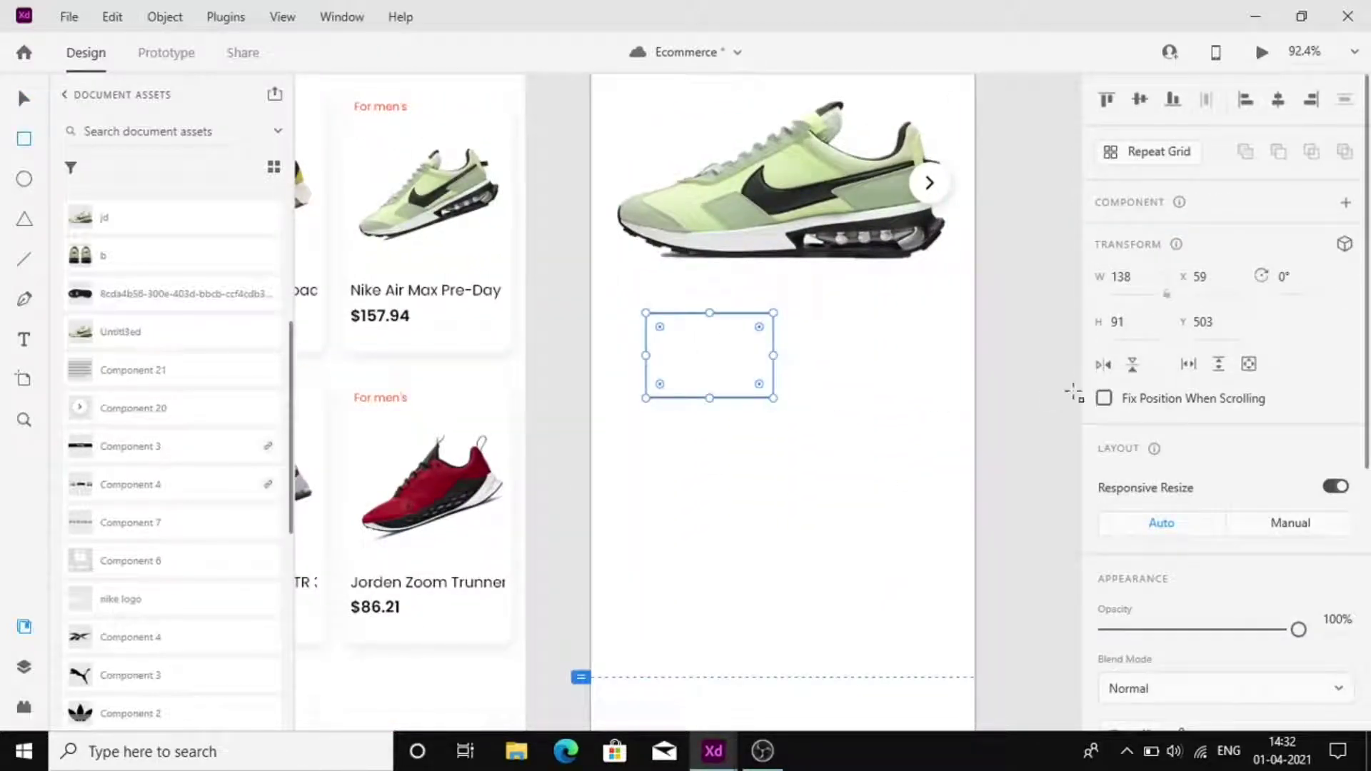
Resize the new rectangle to 166 wide and 108 high, and give it a corner radius of 6
left_click(1155, 287)
type("166")
key("Return")
key("Return")
scroll(1265, 535, "down", 3)
left_click(1198, 503)
type("6")
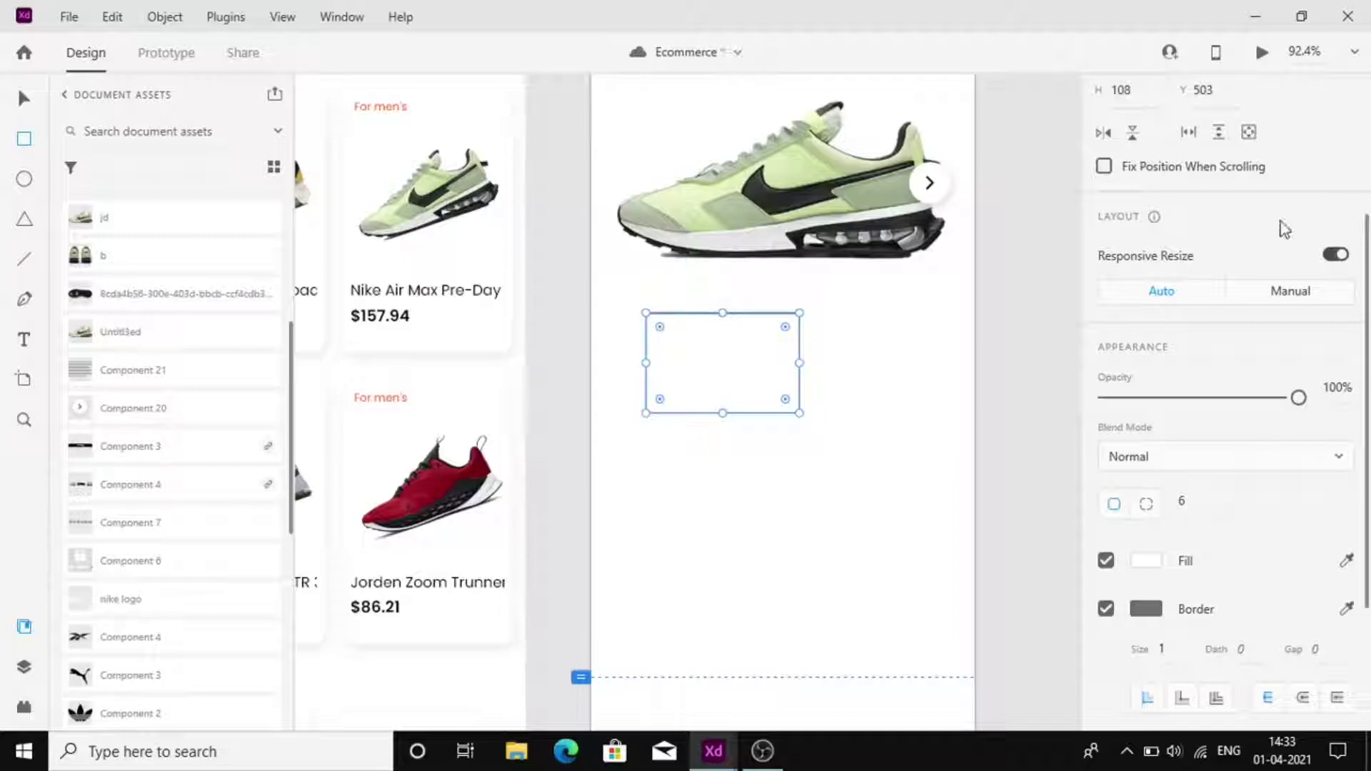
Position the rounded rectangle beneath the shoe at X 28, Y 500
scroll(1280, 221, "up", 3)
left_click(1203, 275)
type("28")
key("Return")
left_click(1220, 330)
type("500")
key("Return")
Remove the rounded rectangle's border and fill it with #DFDEDE
scroll(1213, 500, "down", 5)
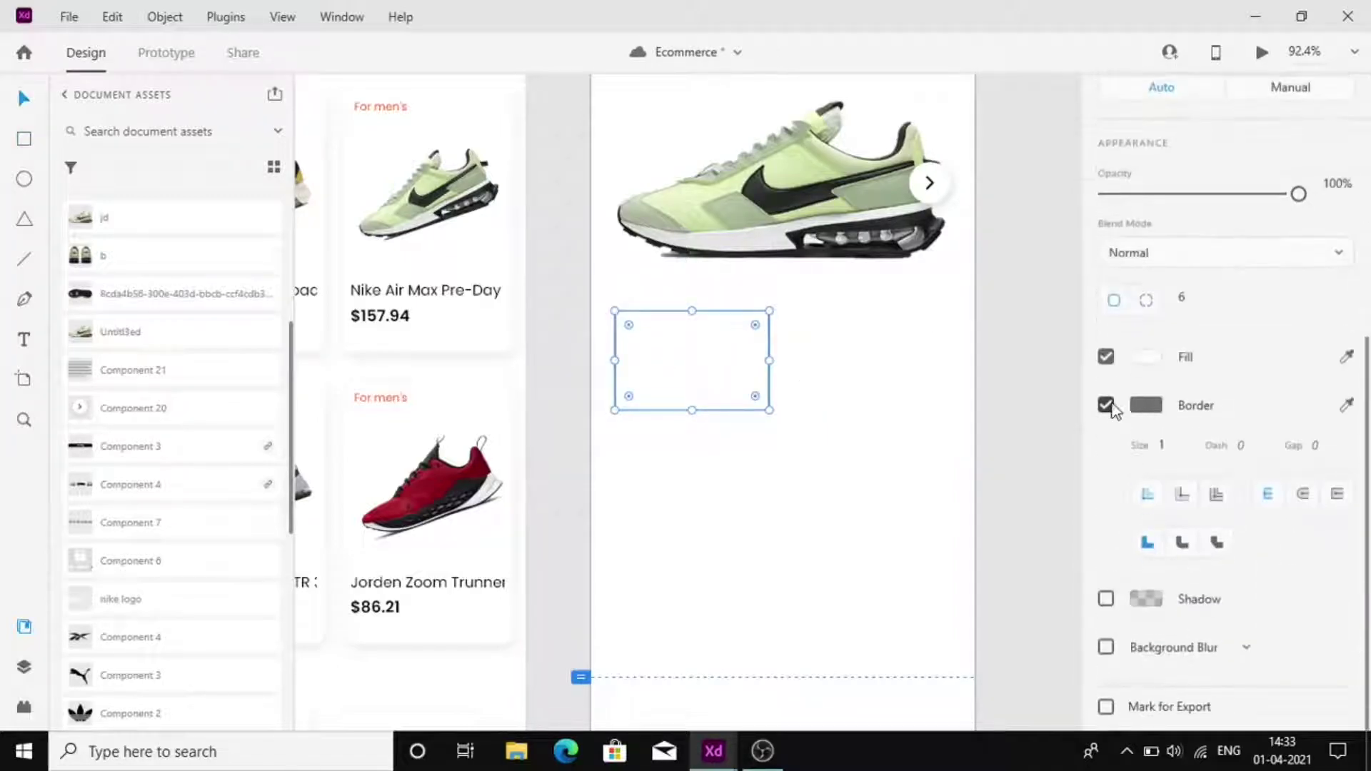
scroll(1214, 429, "up", 2)
scroll(221, 371, "up", 4)
left_click(163, 285)
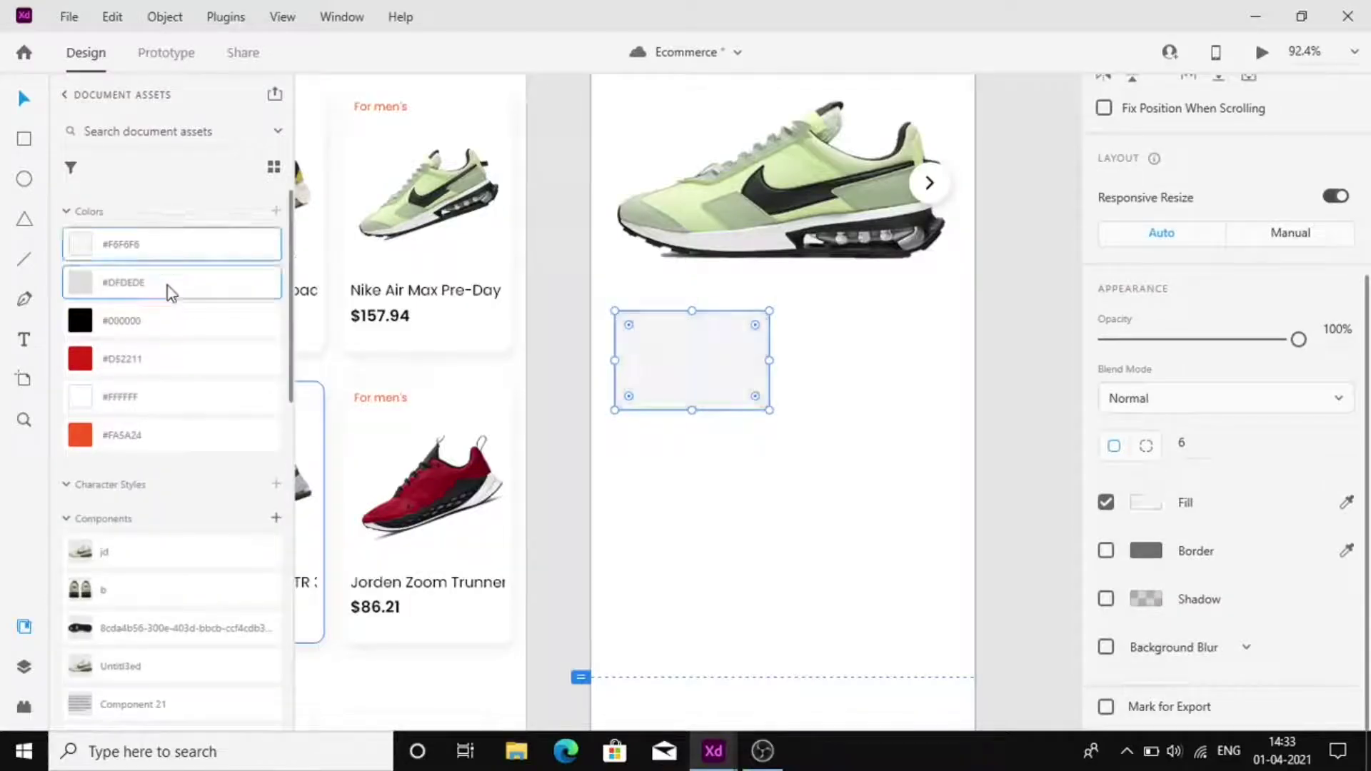
left_click(924, 432)
scroll(924, 431, "up", 3)
scroll(924, 431, "up", 1)
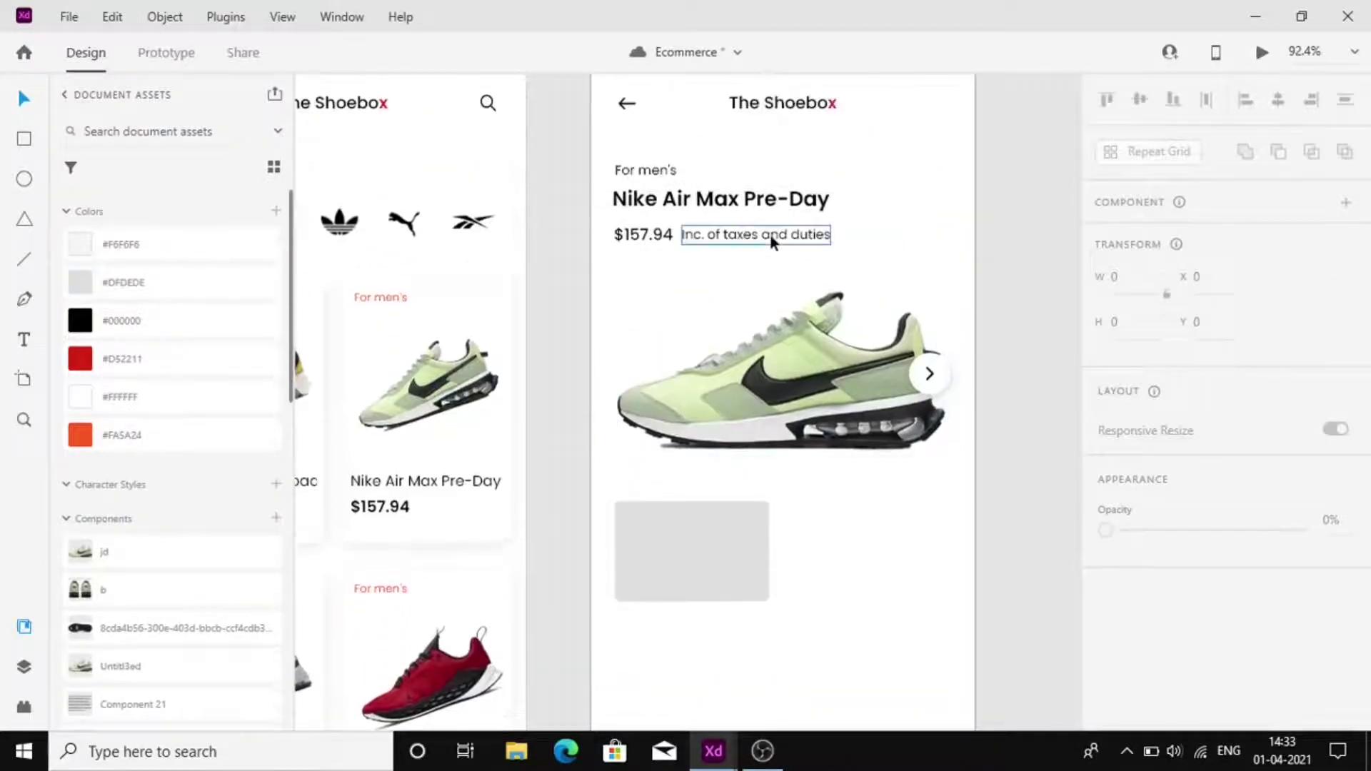
Try #F6F6F6 and #DFDEDE as text colours for the Inc. of taxes and duties label
left_click(774, 235)
left_click(245, 243)
left_click(1000, 229)
left_click(806, 236)
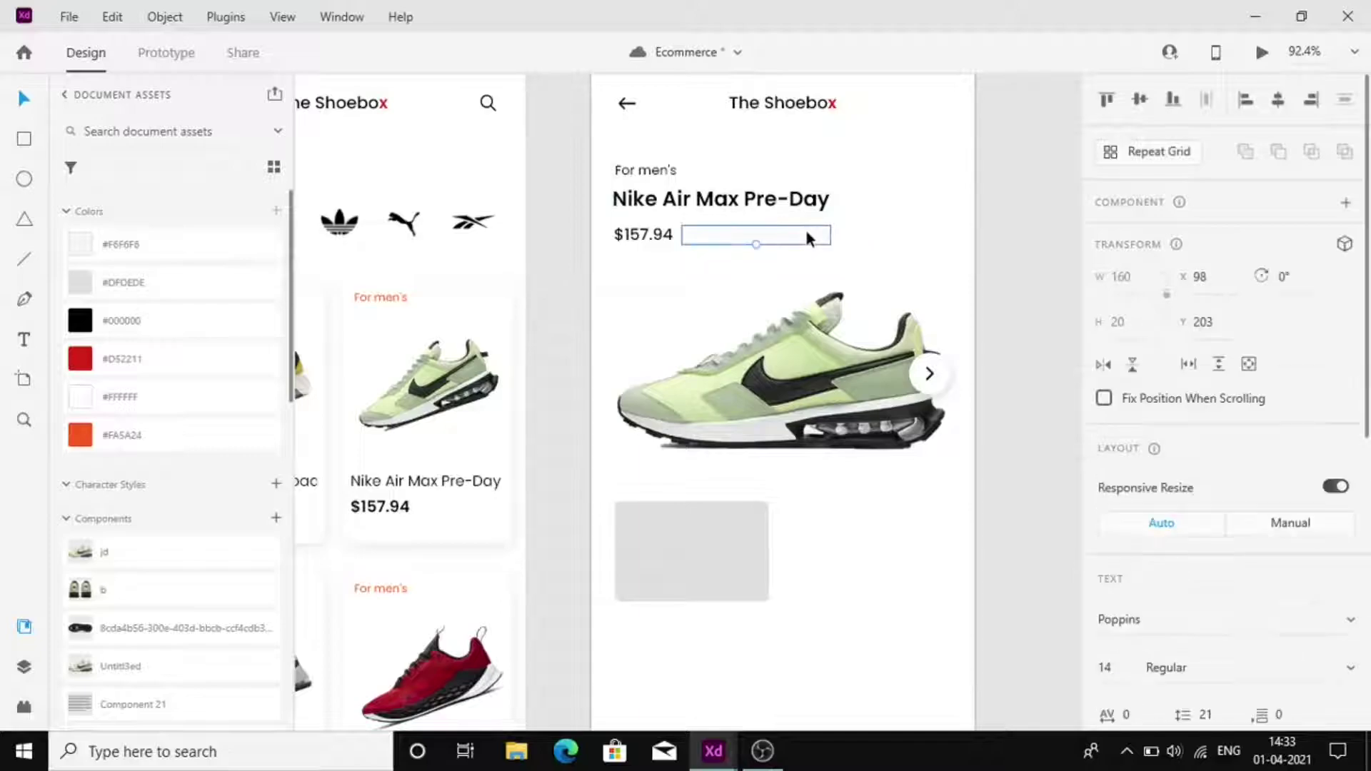
left_click(190, 286)
left_click(907, 267)
scroll(905, 267, "up", 1)
Colour the Inc. of taxes and duties label #000000 and lower its opacity
left_click(757, 273)
left_click(126, 321)
scroll(1341, 492, "down", 5)
left_click_drag(1298, 387, 1224, 388)
Fill the rounded rectangle beneath the shoe with the lighter grey #F6F6F6
left_click(708, 607)
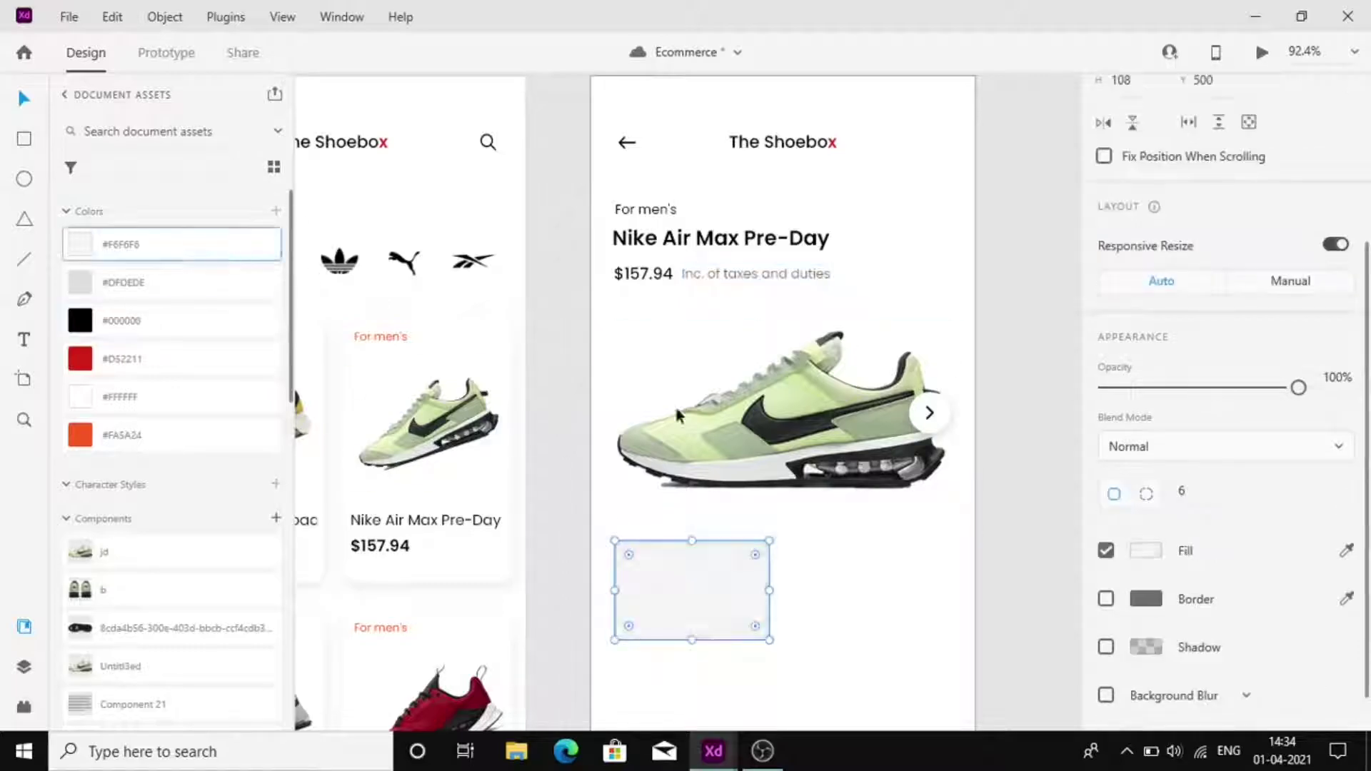
left_click(953, 597)
Try moving the circular arrow component onto the shoe at X 294, Y 308
scroll(954, 597, "down", 3)
left_click(939, 295)
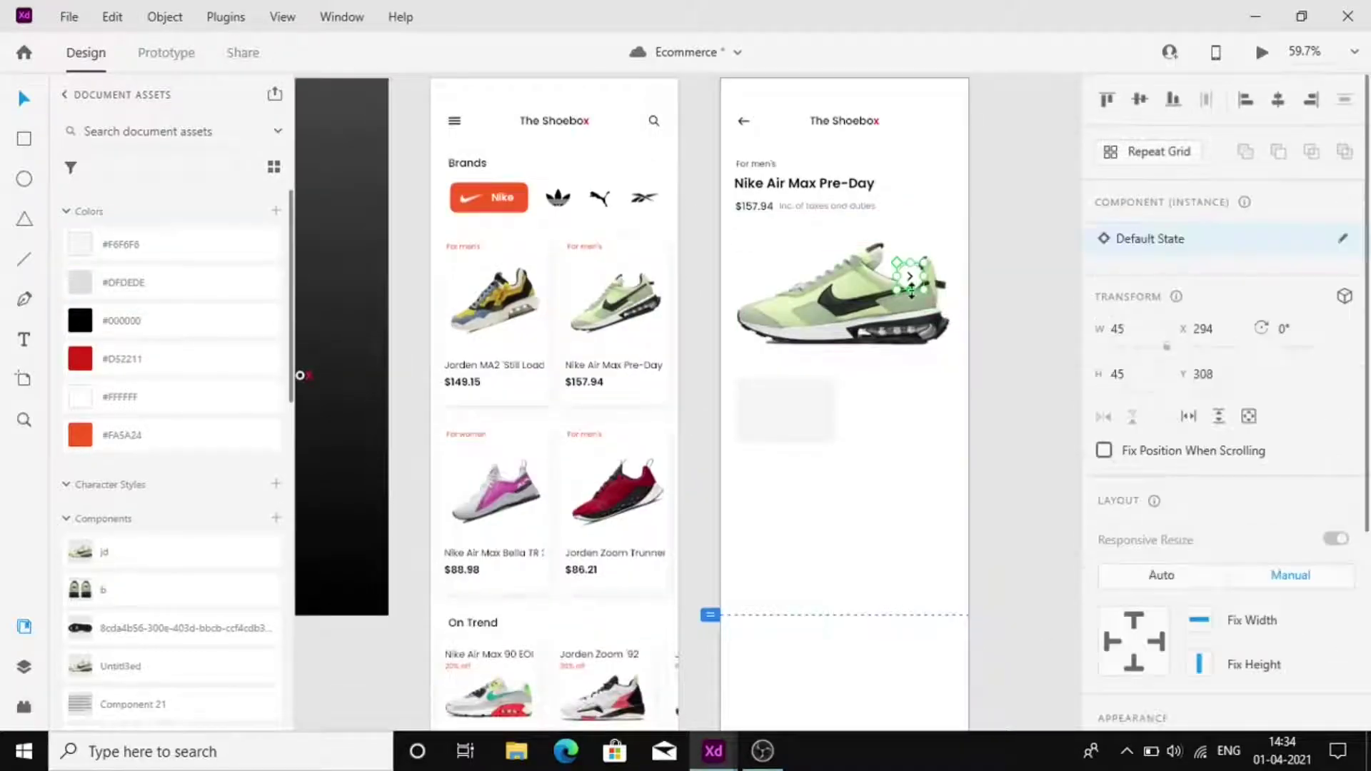
left_click(901, 508)
Place the small green shoe component jd inside the light grey rectangle as a thumbnail
scroll(902, 507, "up", 2)
left_click_drag(259, 542, 632, 380)
left_click(698, 514)
Add a text label reading Size beneath the shoe thumbnail
scroll(698, 514, "down", 1)
scroll(698, 520, "down", 1)
key("t")
left_click(664, 383)
type("ize")
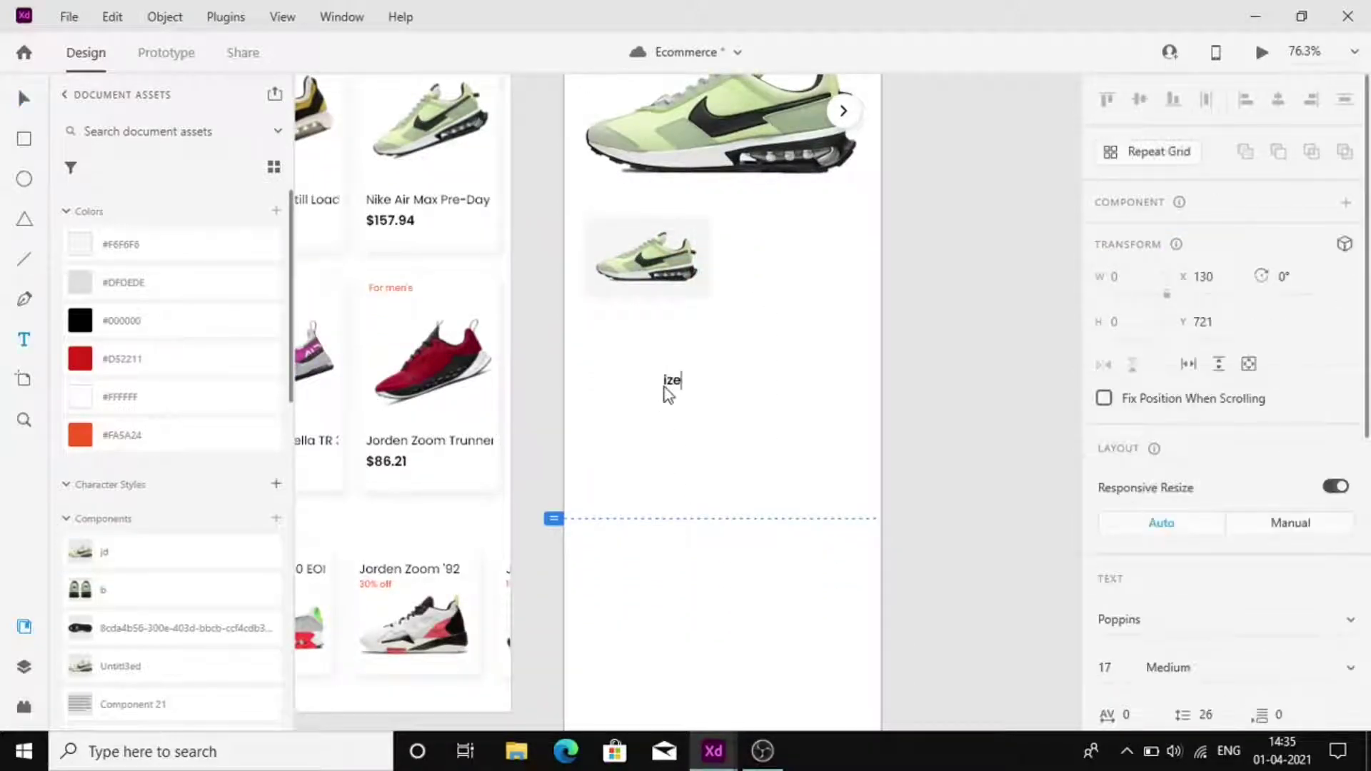
type("Size")
key("Escape")
Set the Size label's font size to 20 and position it at X 27, Y 662
left_click(1118, 670)
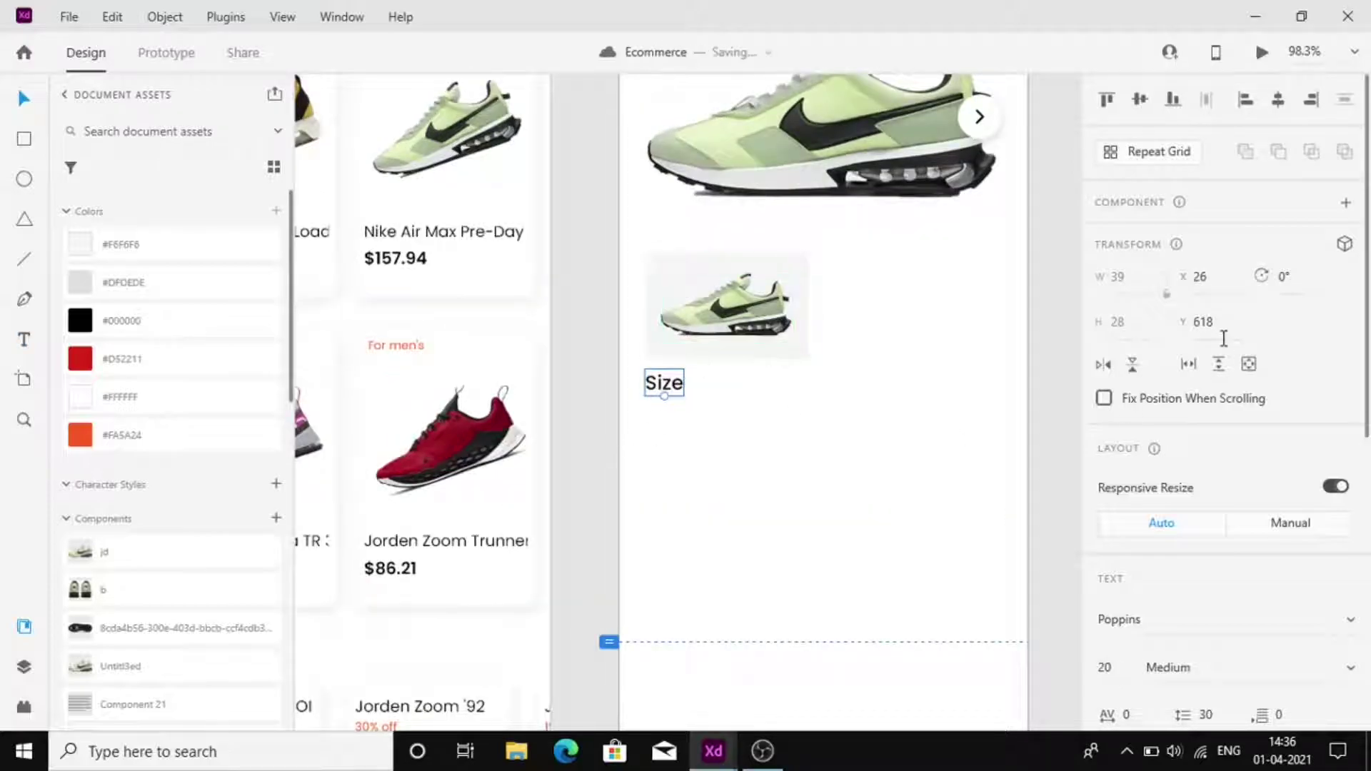
key("Return")
key("Return")
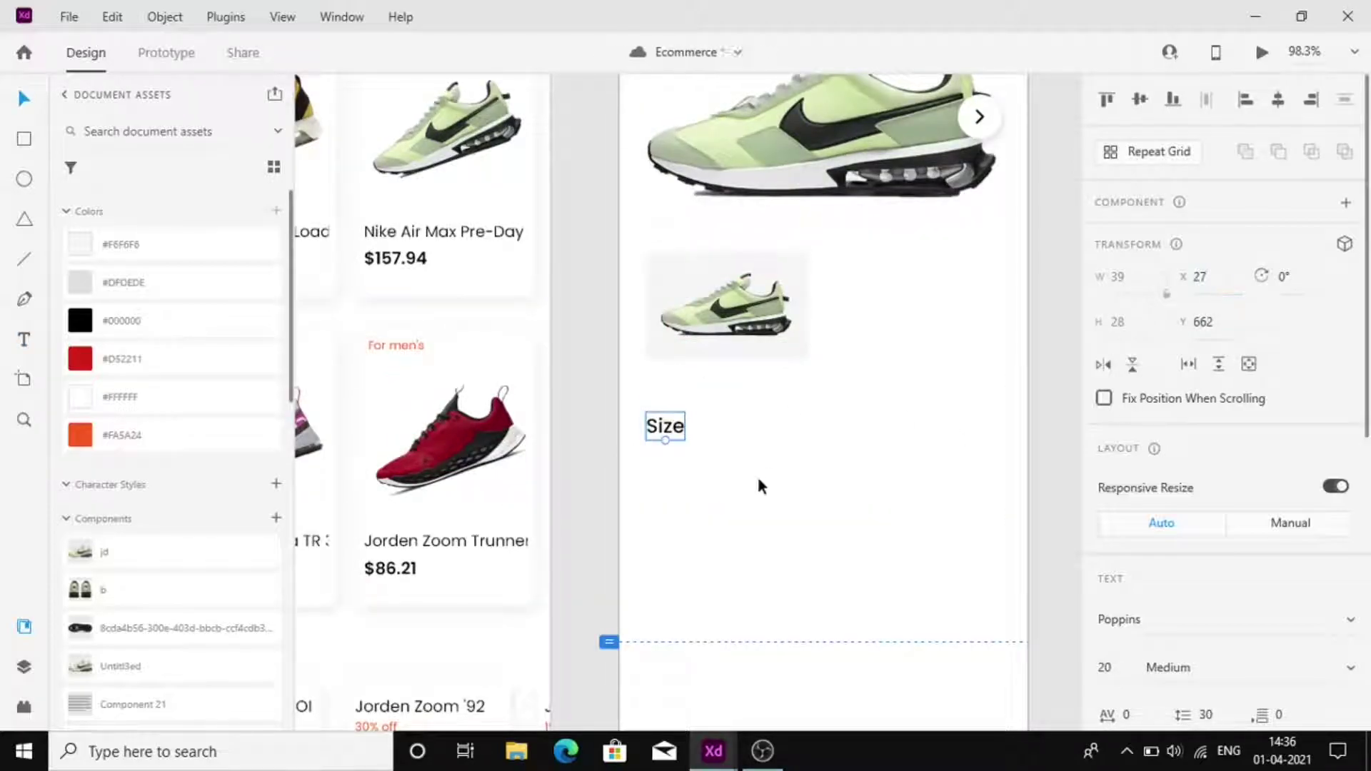
Draw a rectangle near the Size label, size it 91 by 46, and slightly round its corners
key("r")
left_click_drag(736, 435, 833, 487)
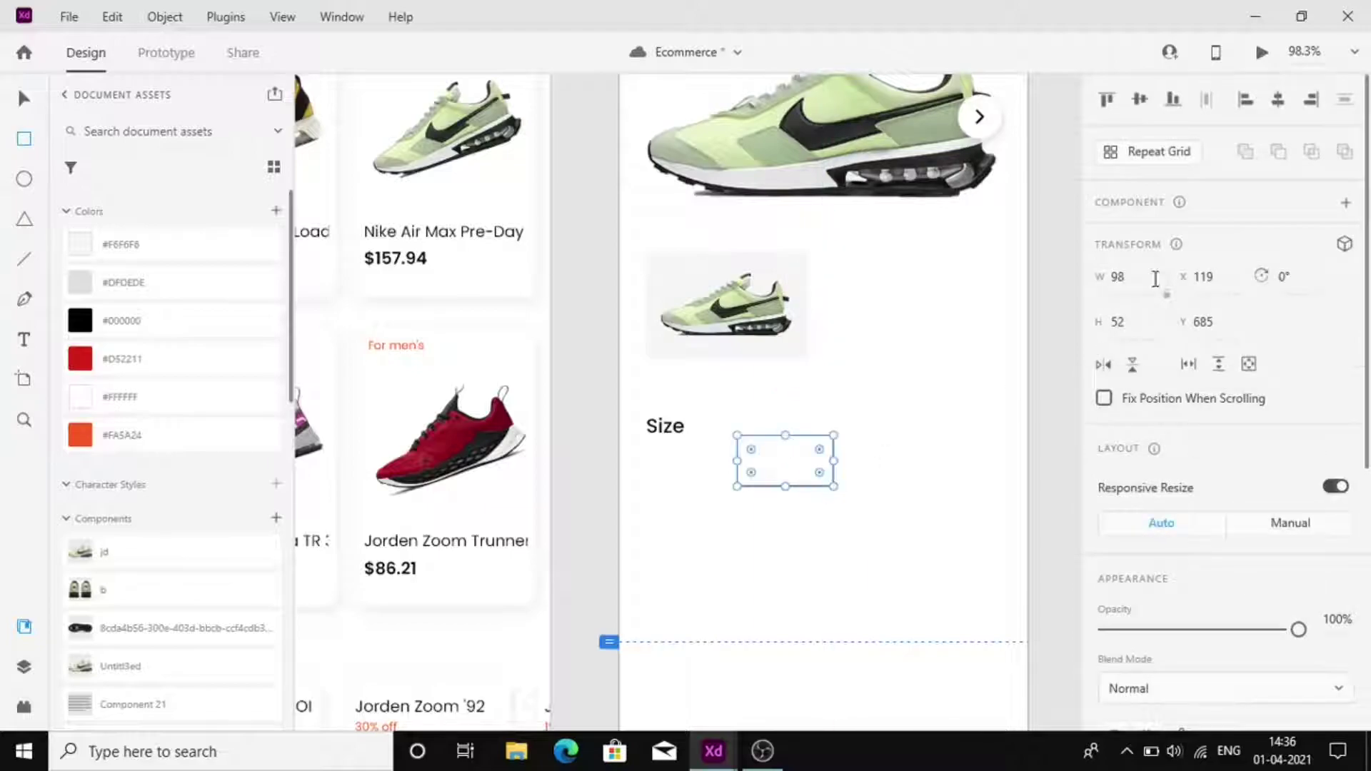
type("91")
left_click(1145, 330)
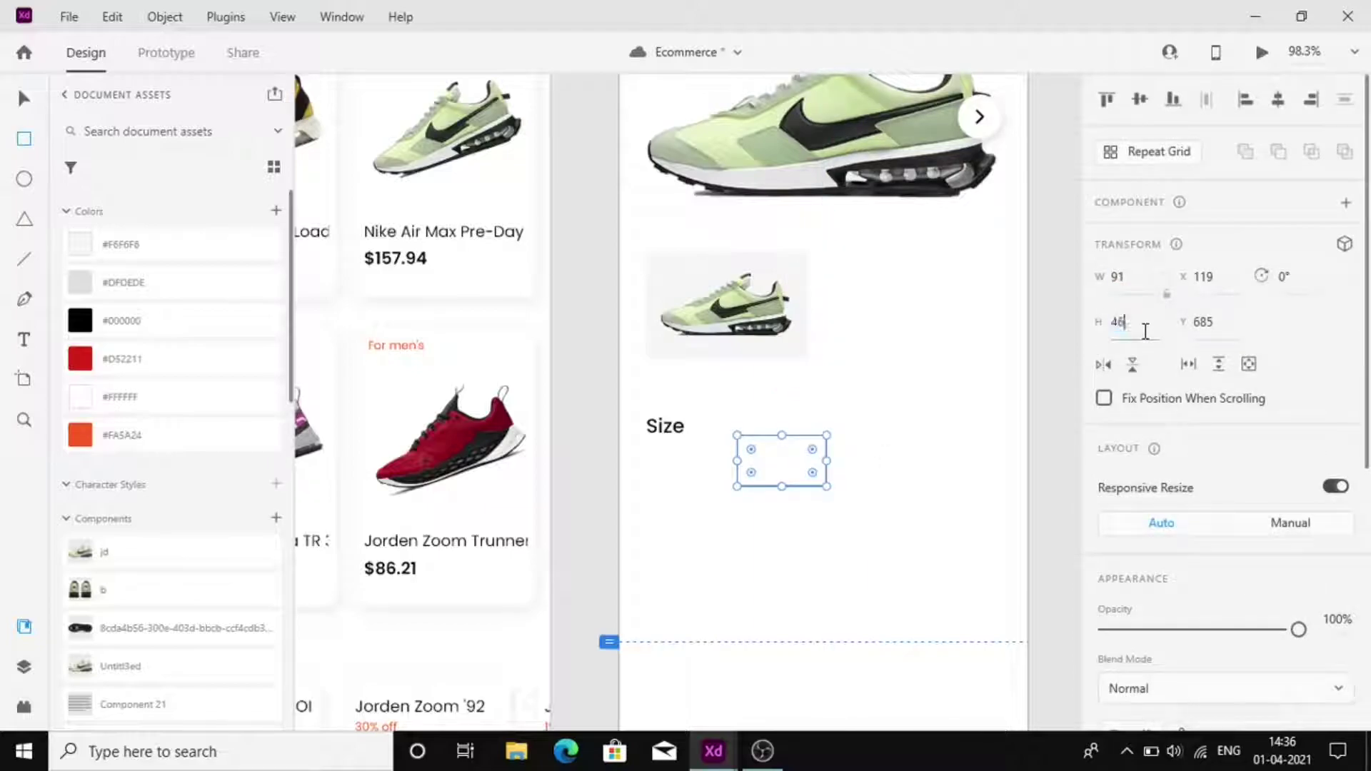
key("Return")
left_click_drag(812, 449, 826, 437)
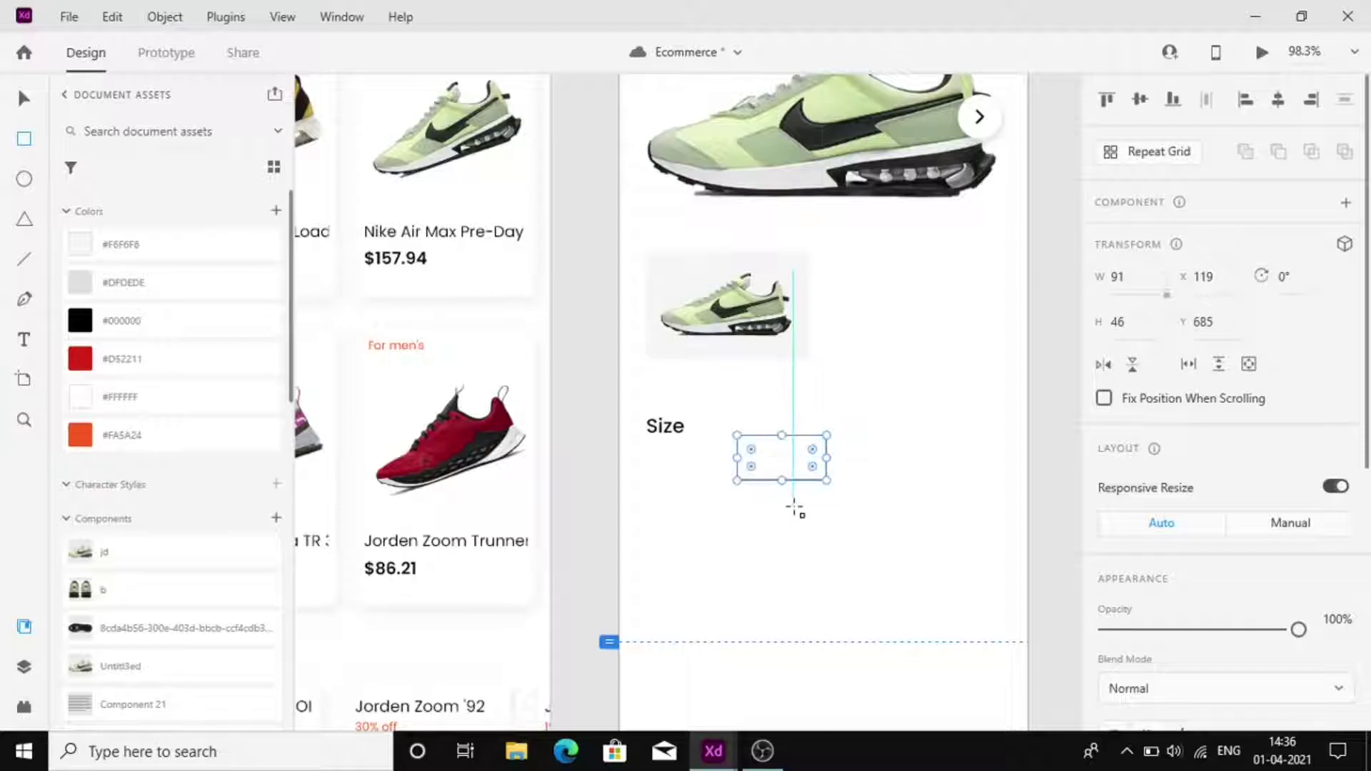
Add the text US 5 inside the small size box and set its weight to Regular
key("t")
left_click(779, 456)
type("US 5")
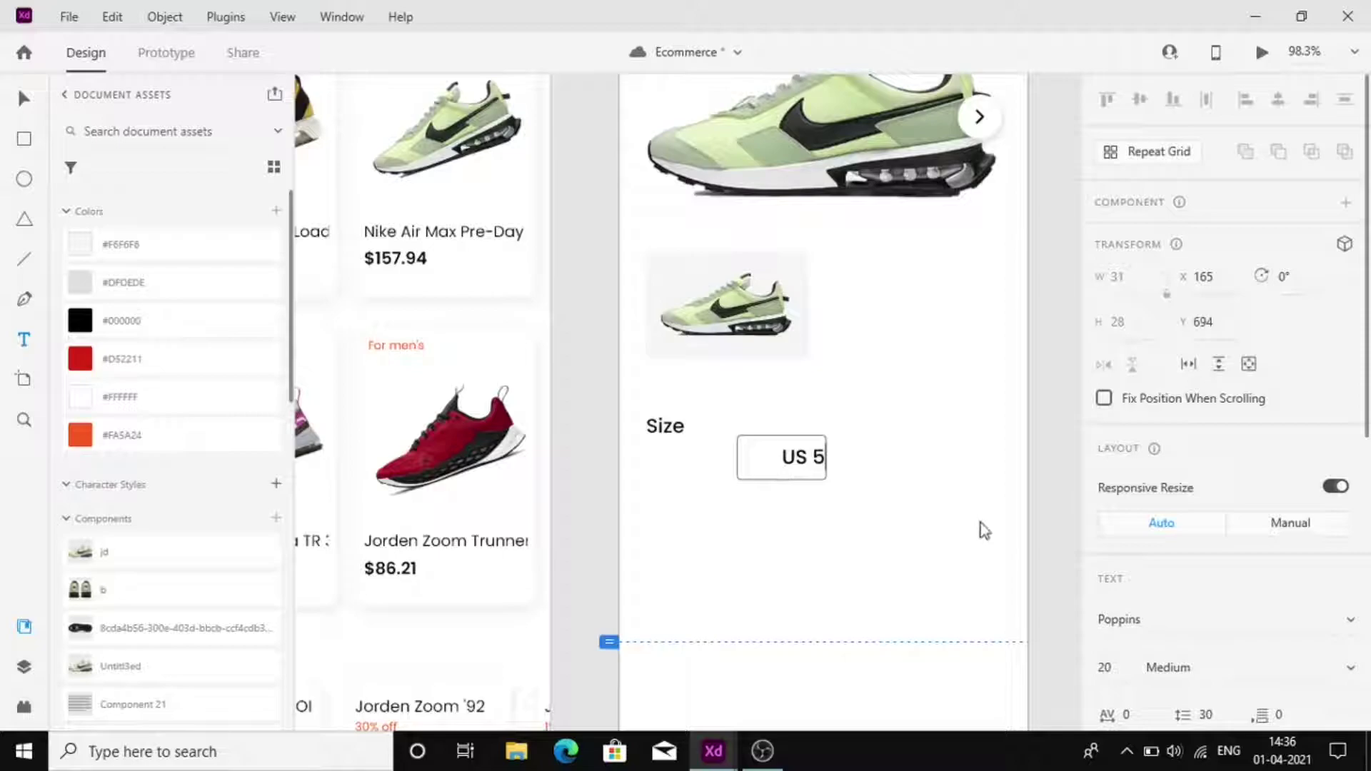
key("Escape")
left_click(1238, 680)
type("Regular")
key("Return")
Apply #000000 as the border colour of the small size box
left_click(756, 467)
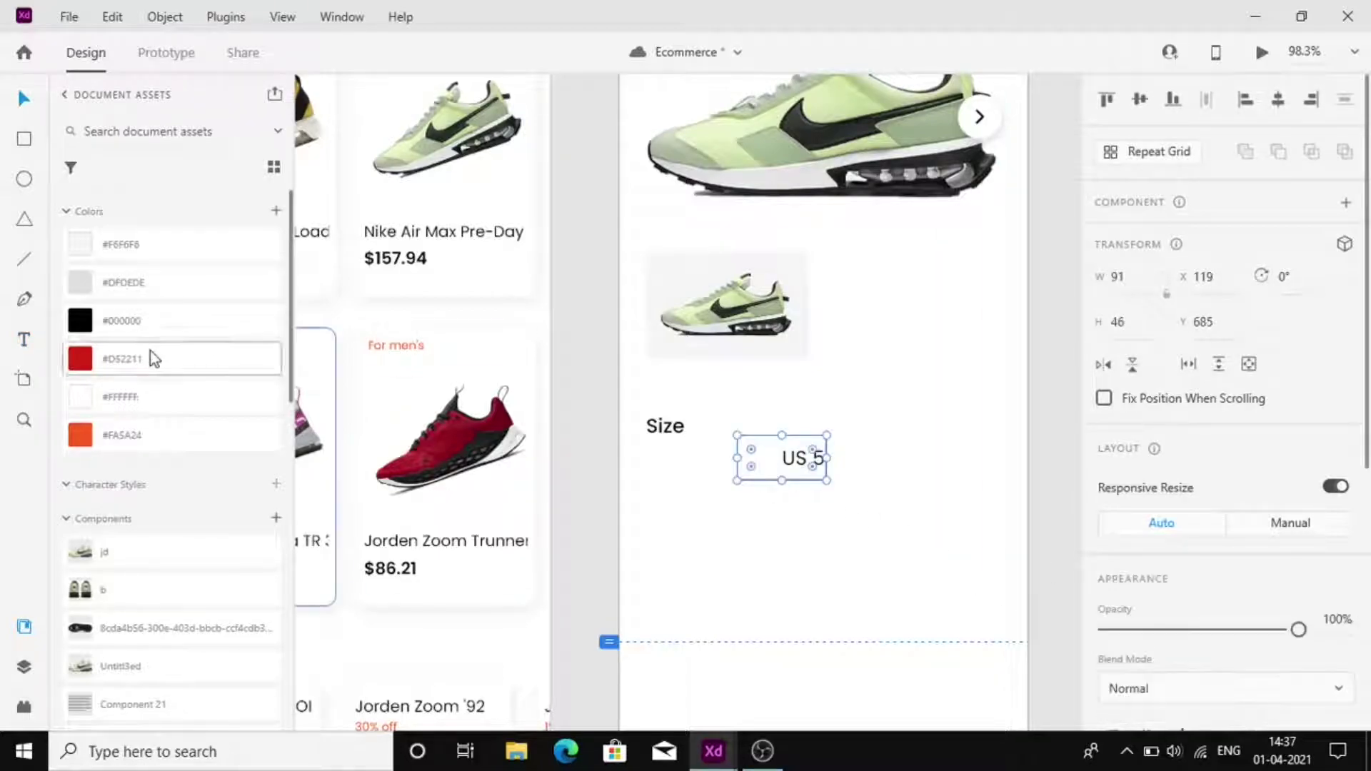
right_click(171, 312)
left_click(230, 365)
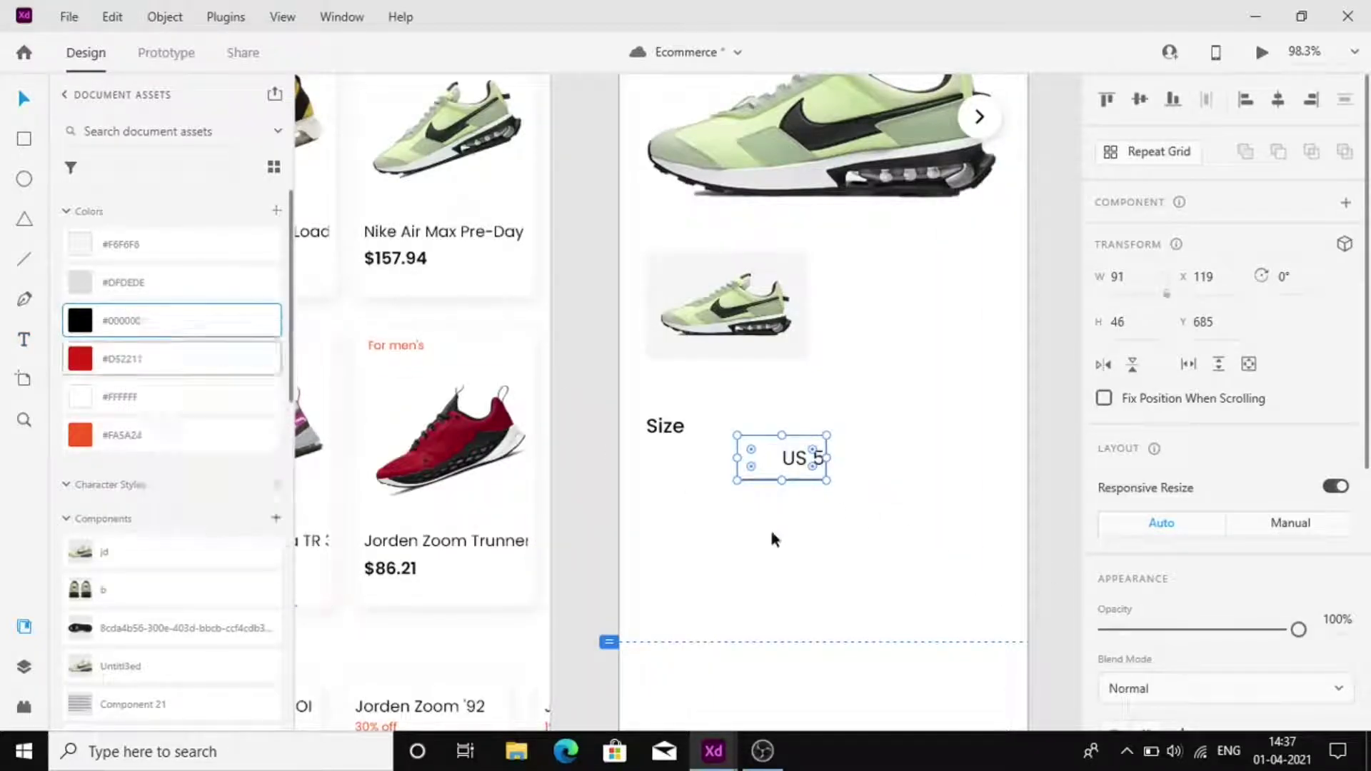
left_click(843, 484)
Format the US 5 text at size 16 in Medium weight and centre it in its box
left_click(800, 457)
left_click(1124, 669)
type("16")
key("Return")
left_click(1174, 669)
type("Medium")
key("Return")
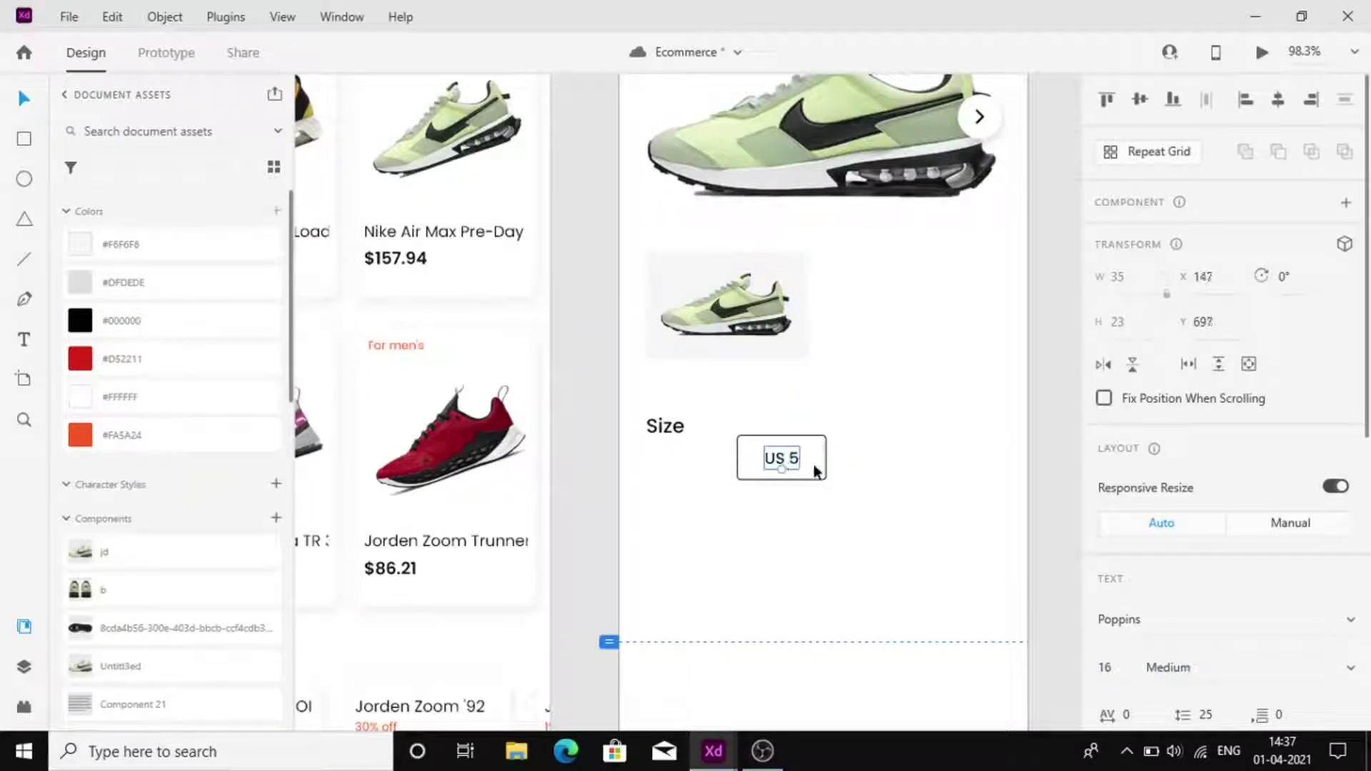
Move the US 5 text and its box together beneath the Size label to X 50, Y 704
left_click(805, 469, "shift")
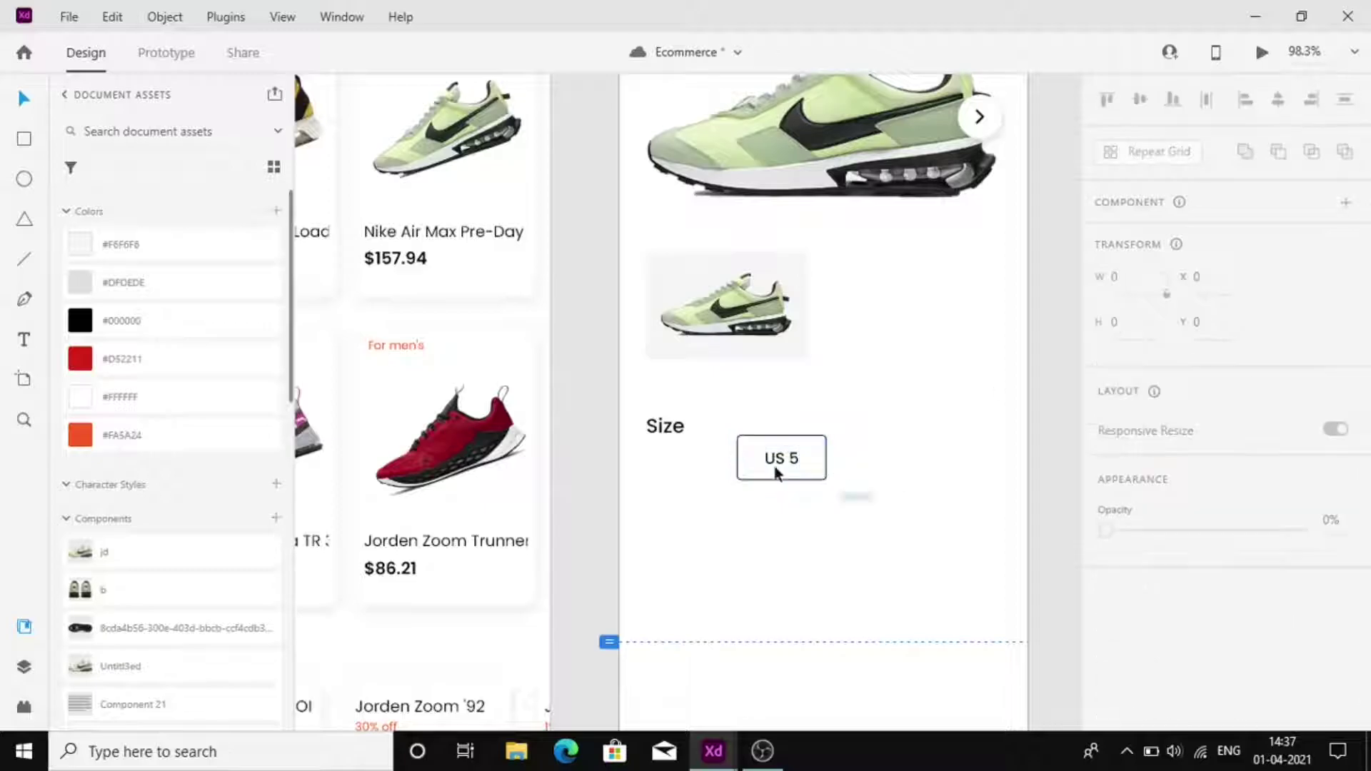
left_click_drag(786, 459, 709, 475)
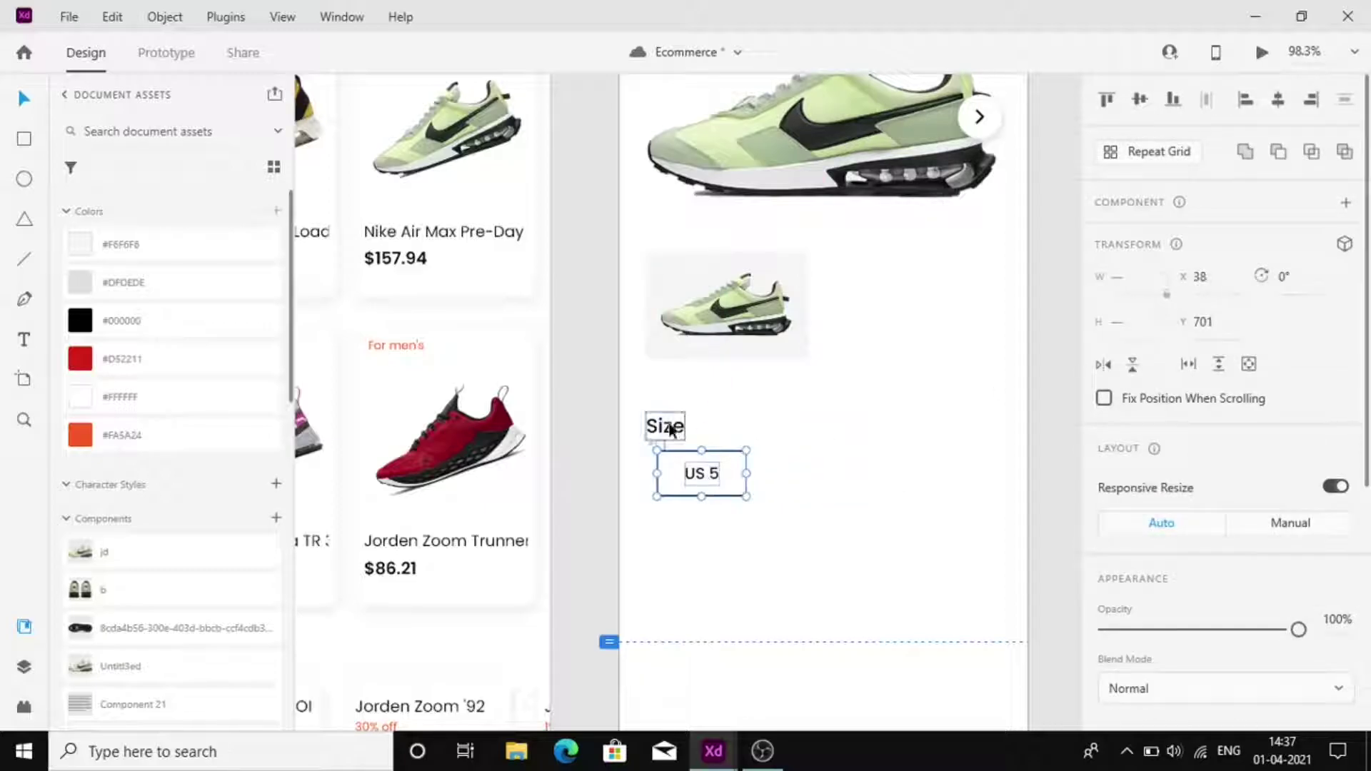
scroll(670, 428, "up", 5)
key("Down")
key("Down")
key("Down")
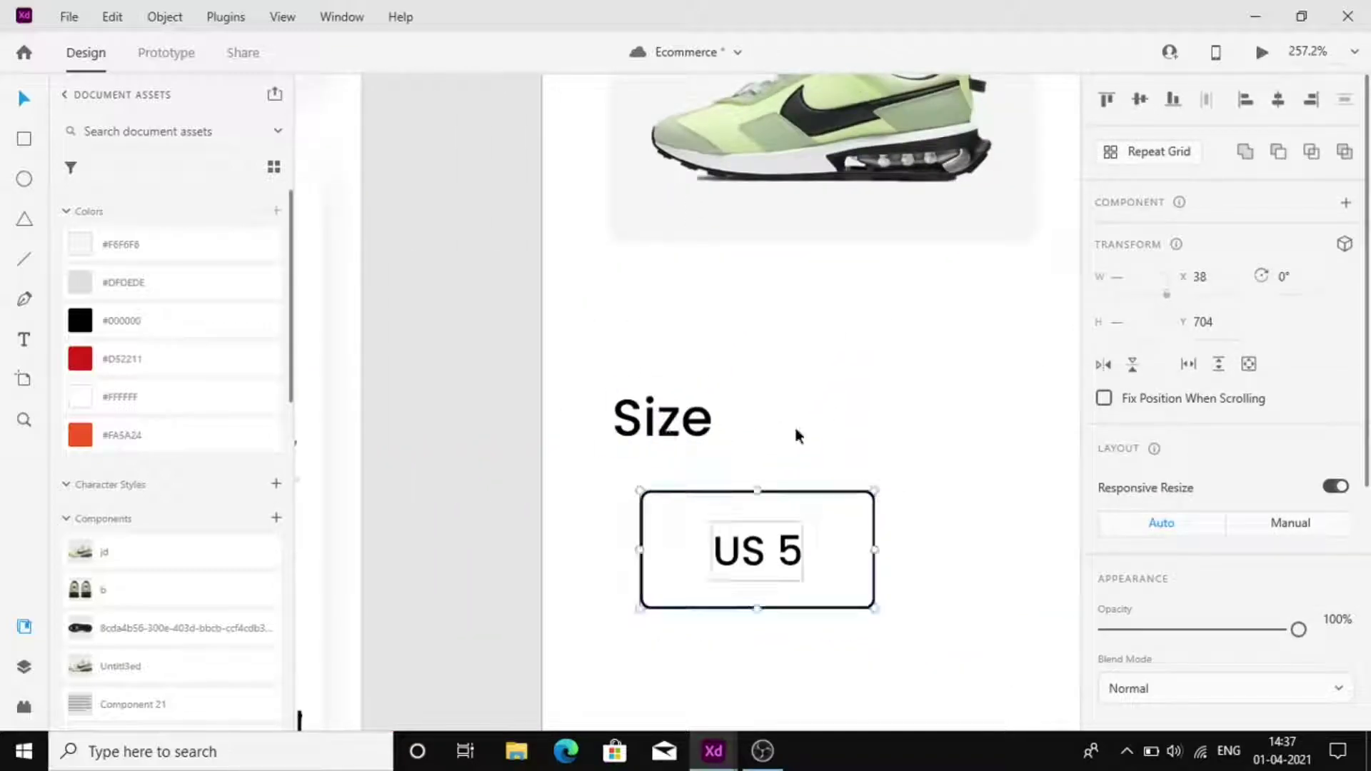
scroll(793, 423, "down", 5)
key("Right")
key("Right")
key("Right")
key("Right")
key("Right")
key("Right")
key("Right")
key("Right")
key("Right")
key("Right")
key("Right")
key("Right")
scroll(726, 606, "down", 1)
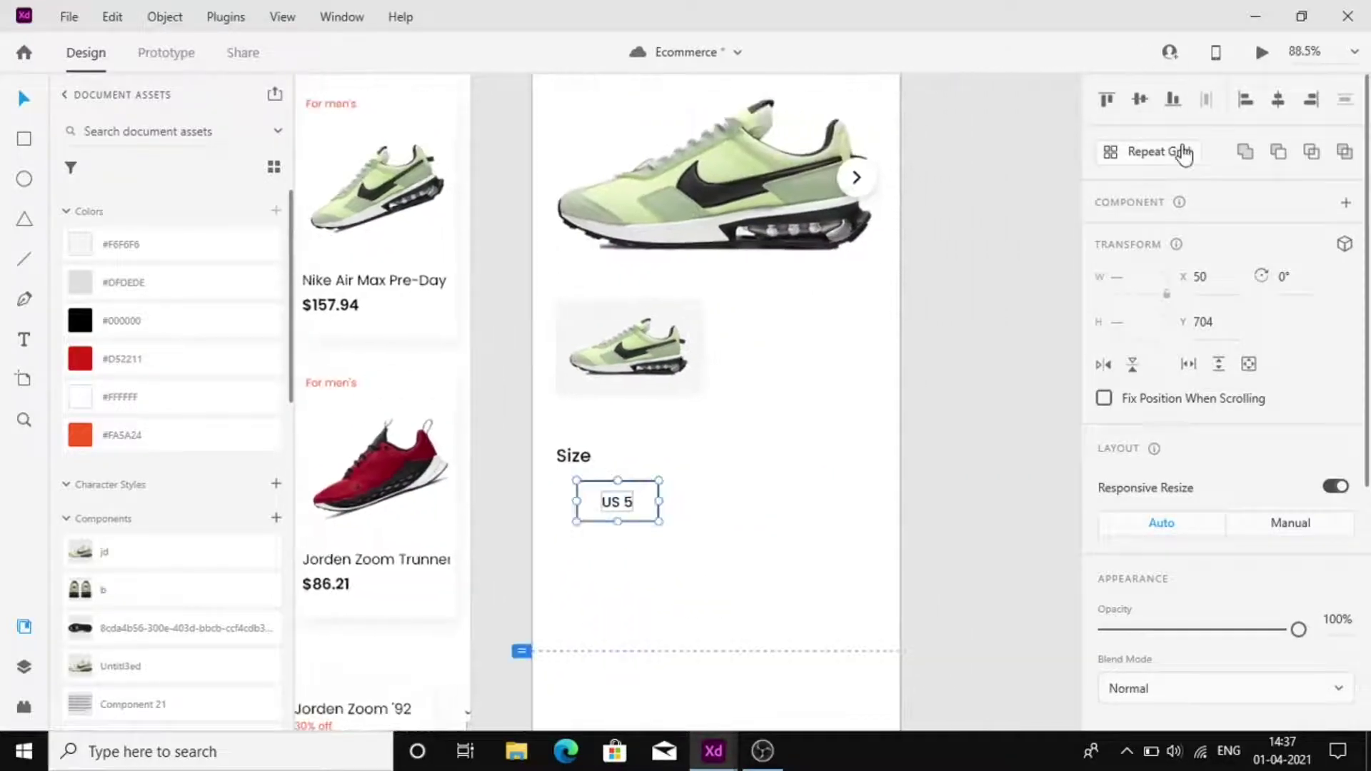
Turn the US 5 box into a Repeat Grid of three columns and three rows, about 316 by 181
left_click(1183, 153)
left_click_drag(661, 511, 841, 509)
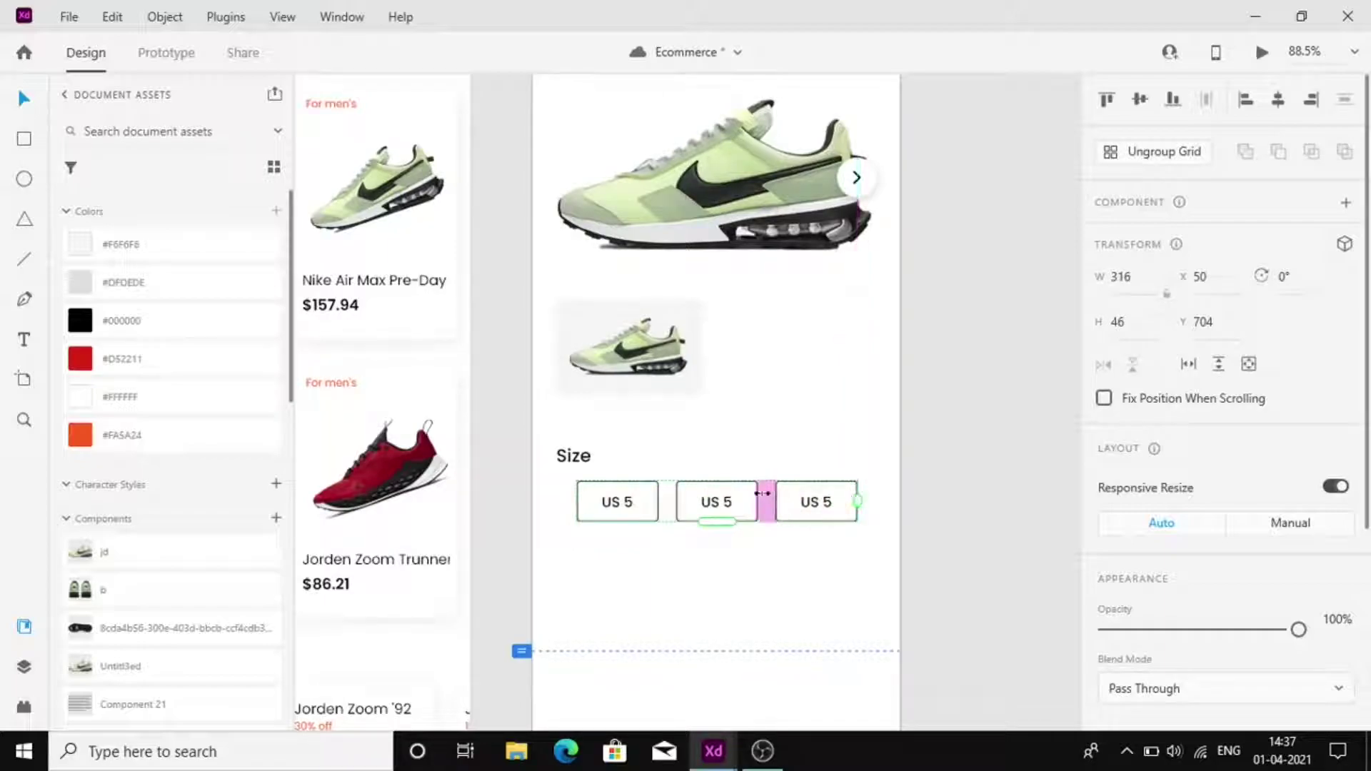
left_click_drag(719, 522, 717, 640)
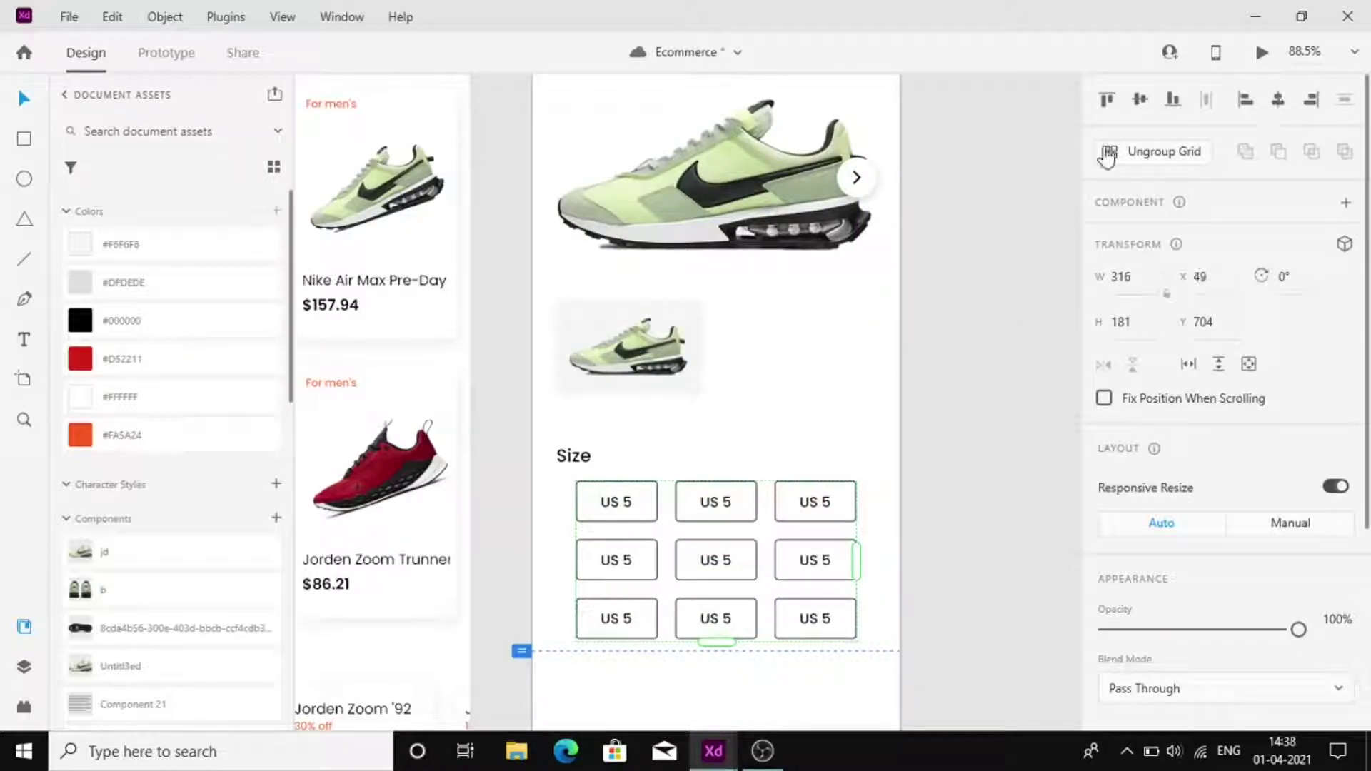
Ungroup the size grid and change the label of the first row's second box to US 5.5
left_click(1142, 152)
left_click(725, 501)
double_click(726, 502)
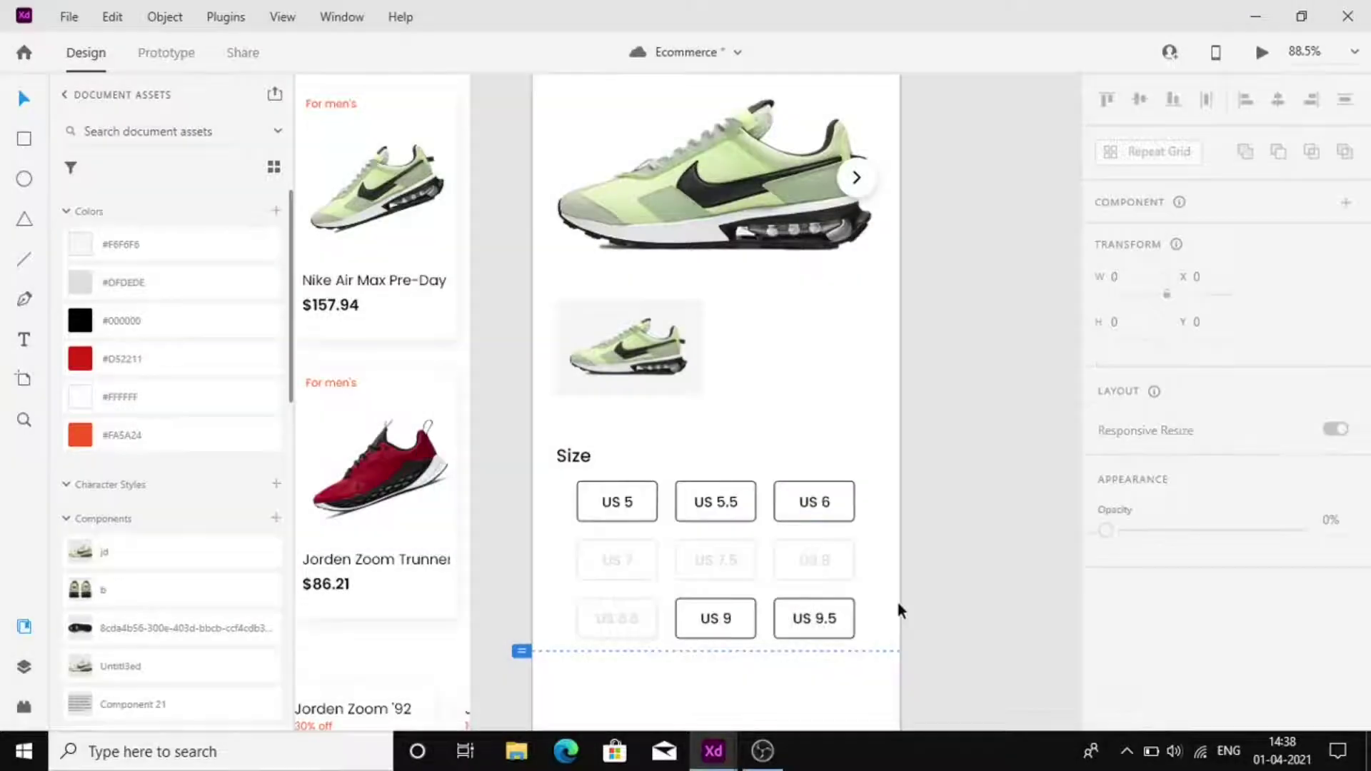
Open the border colour of the greyed-out US 7 size box
scroll(892, 593, "down", 5)
left_click(646, 222)
scroll(1142, 400, "down", 6)
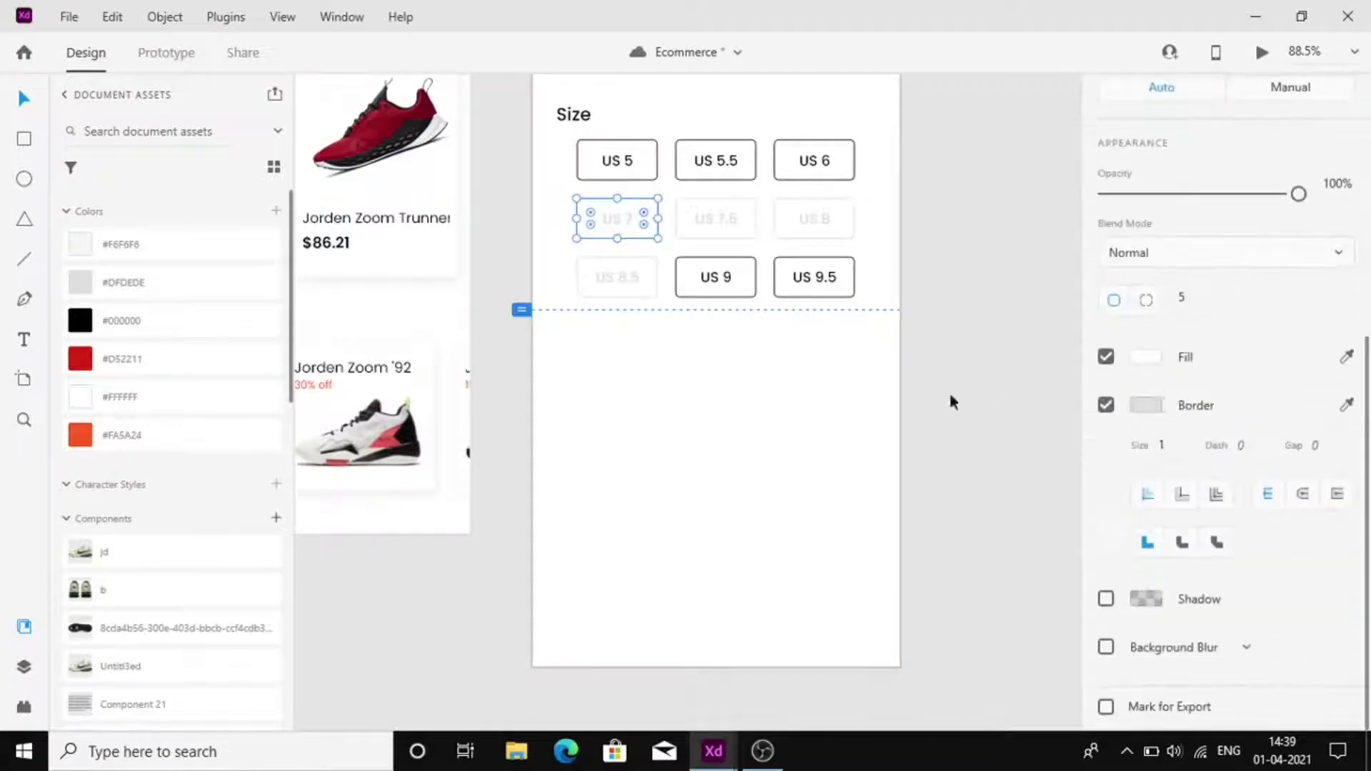
left_click(1144, 405)
left_click(708, 413)
scroll(708, 400, "down", 2)
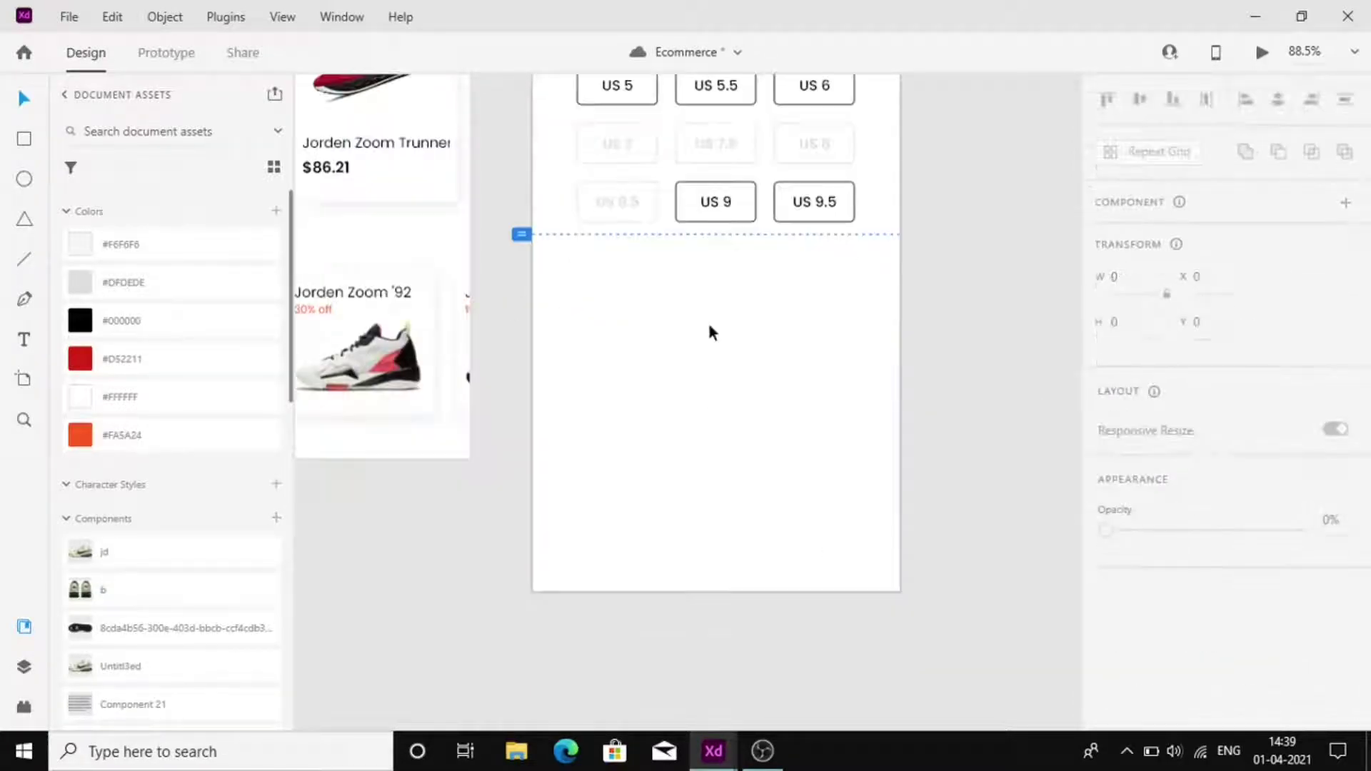
Duplicate the Size label beneath the size grid at X 27, Y 948 and change its text to About
scroll(711, 332, "up", 2)
left_click_drag(566, 132, 563, 383)
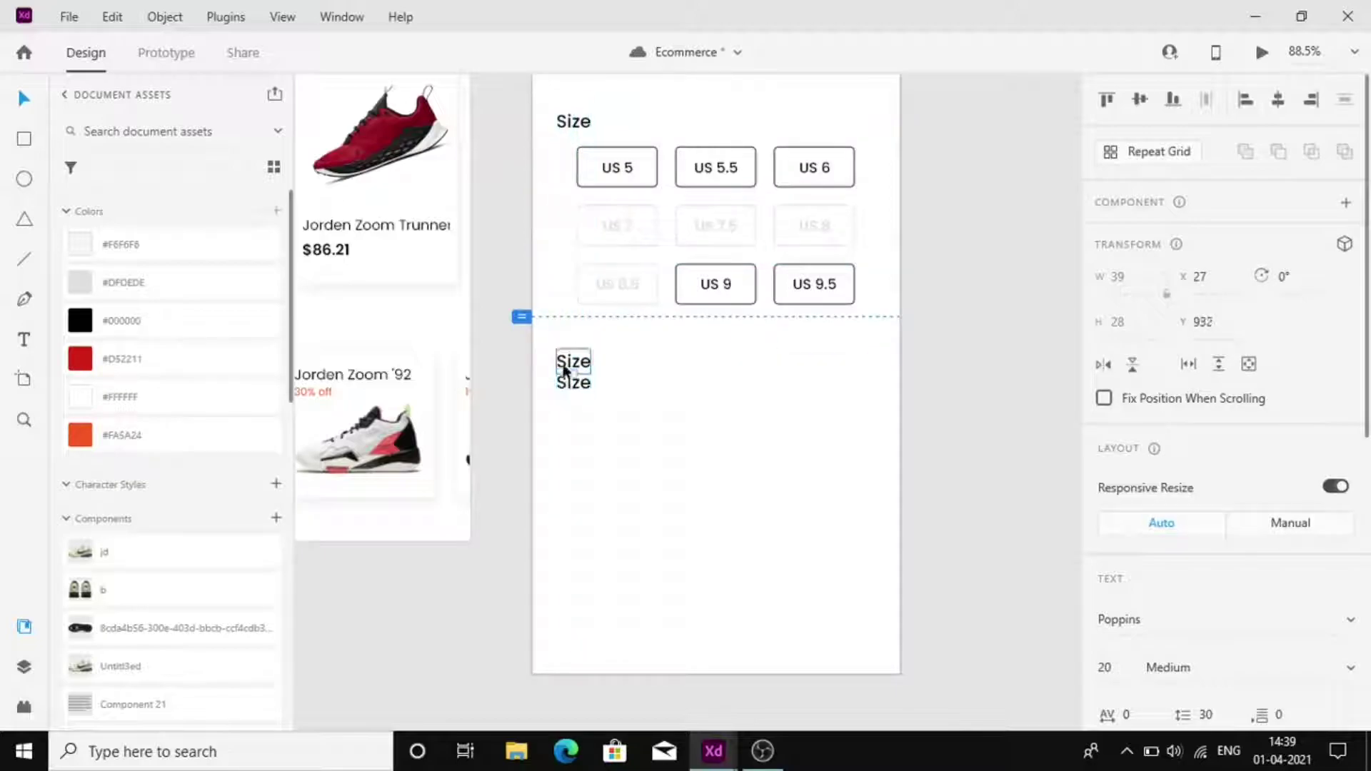
key("Delete")
left_click(576, 383)
key("Up")
key("Up")
key("Up")
key("Up")
key("Up")
key("Up")
key("Up")
key("Up")
key("Return")
type("About")
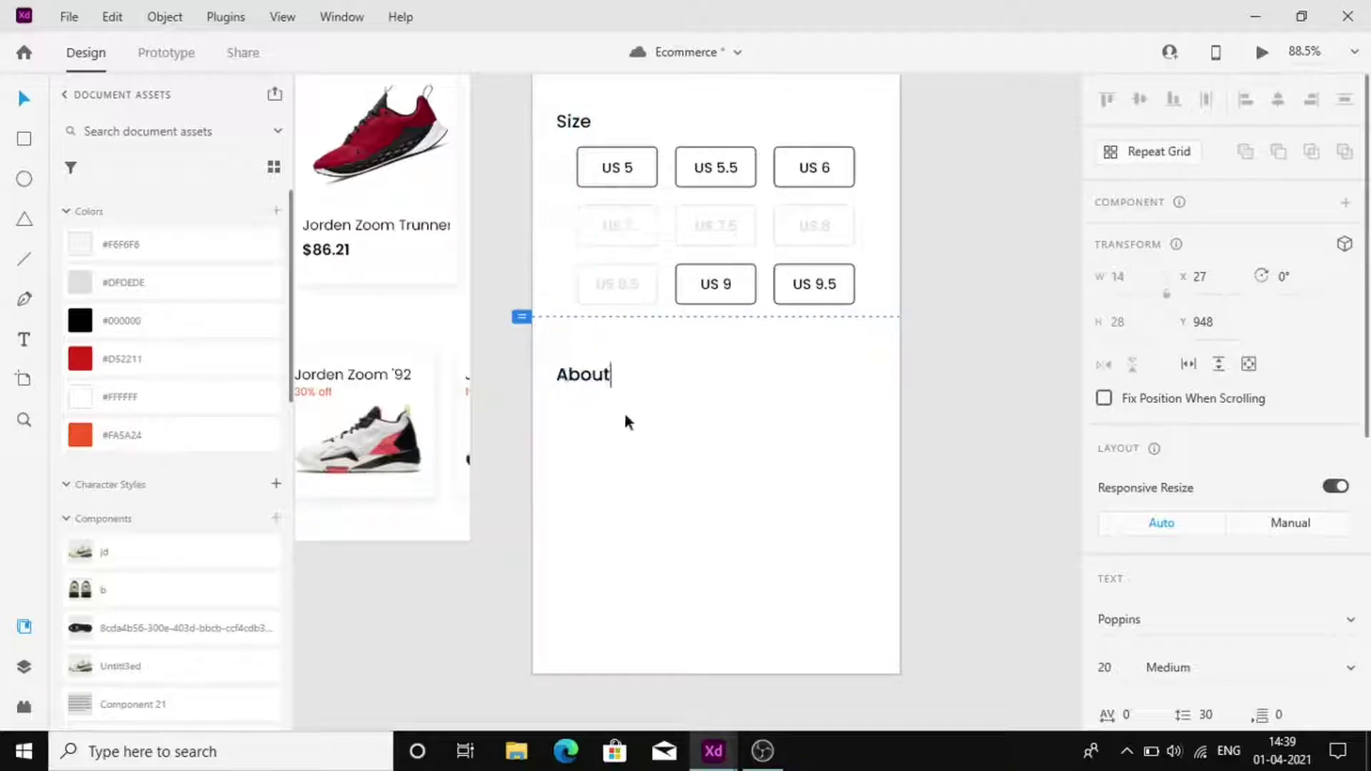
Place Component 21, the shoe description paragraph, beneath the About heading and centre it horizontally on the artboard
left_click(623, 414)
scroll(258, 654, "down", 1)
left_click_drag(209, 621, 894, 573)
left_click(1278, 103)
left_click_drag(707, 497, 706, 427)
left_click(731, 377)
Draw a full-width rectangle of about 414 by 55 across the artboard just above the About section
scroll(731, 377, "up", 2)
scroll(731, 377, "right", 1)
scroll(730, 374, "right", 1)
key("r")
left_click_drag(389, 443, 757, 389)
key("Return")
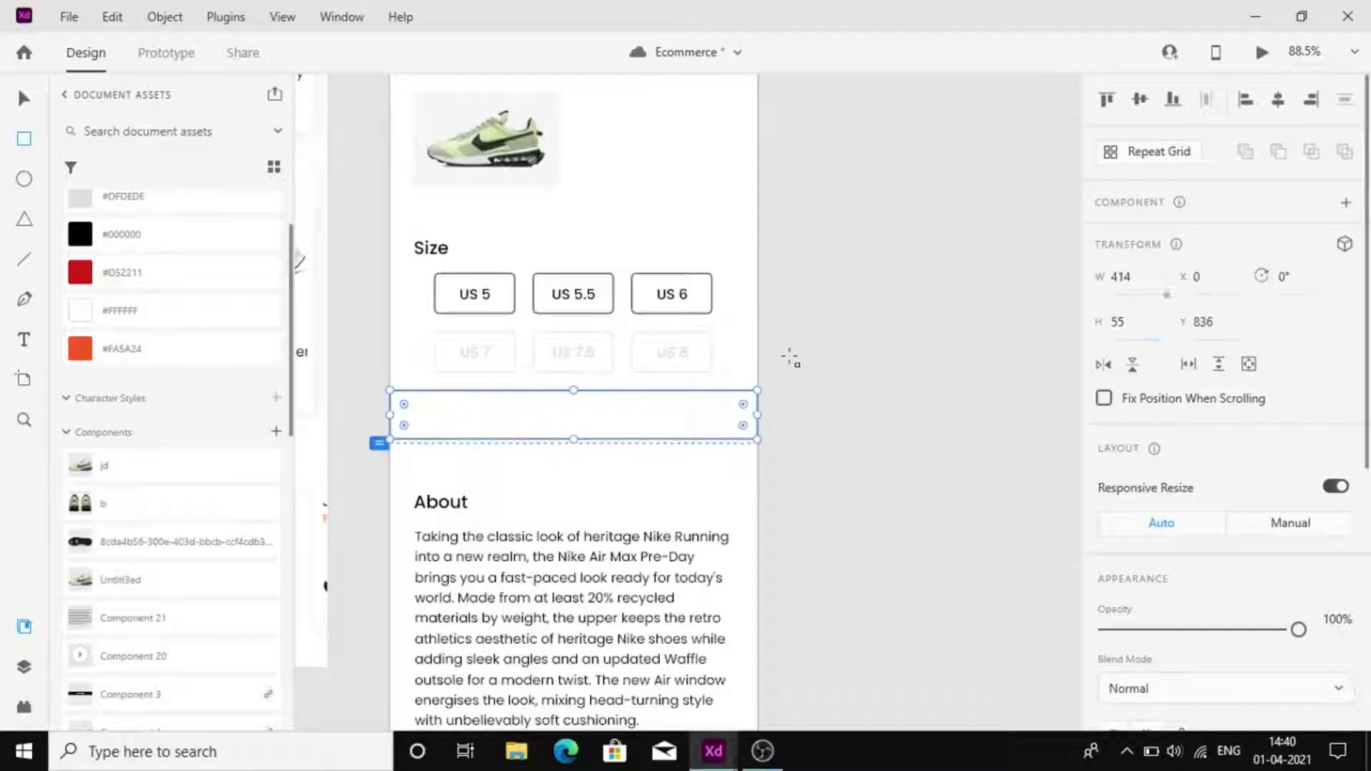
Style the bar with 30 radius upper corners and a #000000 fill, and move it to X 0, Y 840
scroll(1225, 429, "down", 6)
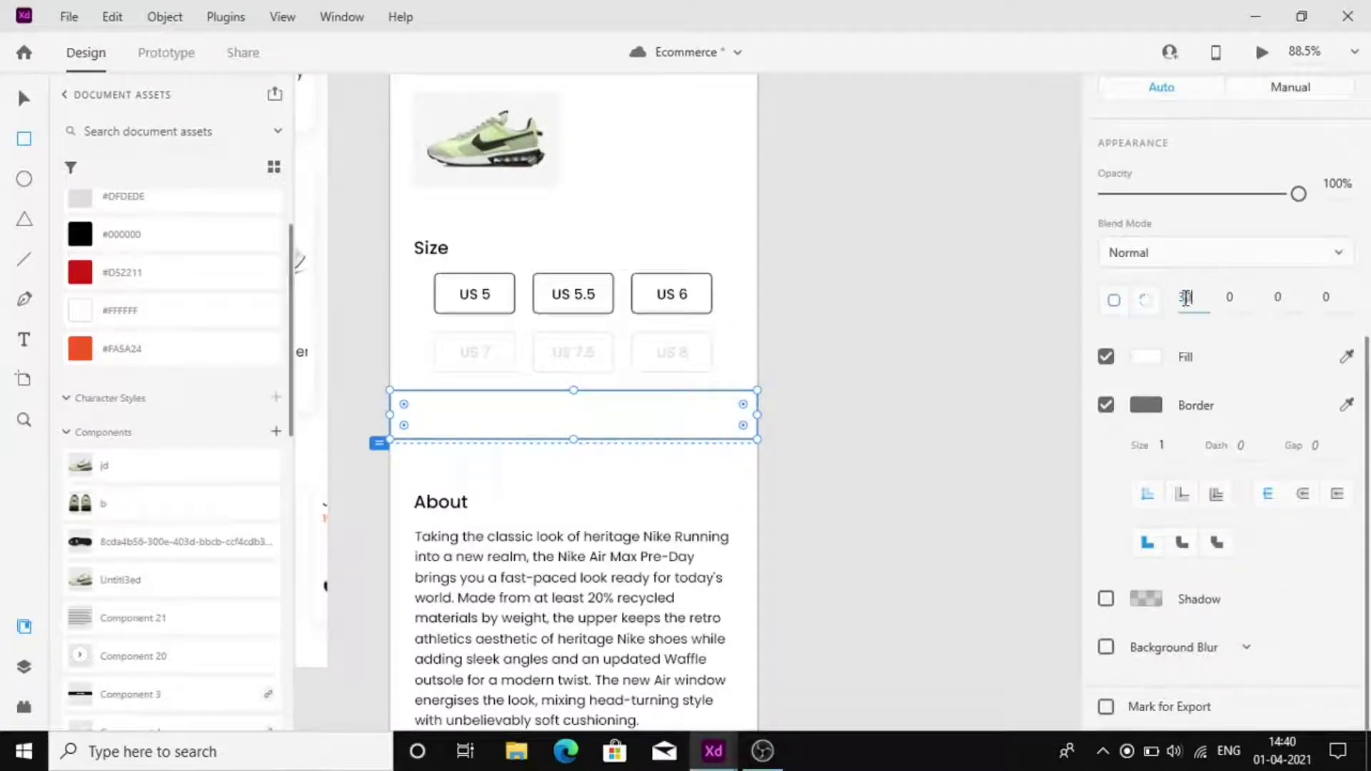
left_click(1234, 303)
type("30")
key("Return")
key("v")
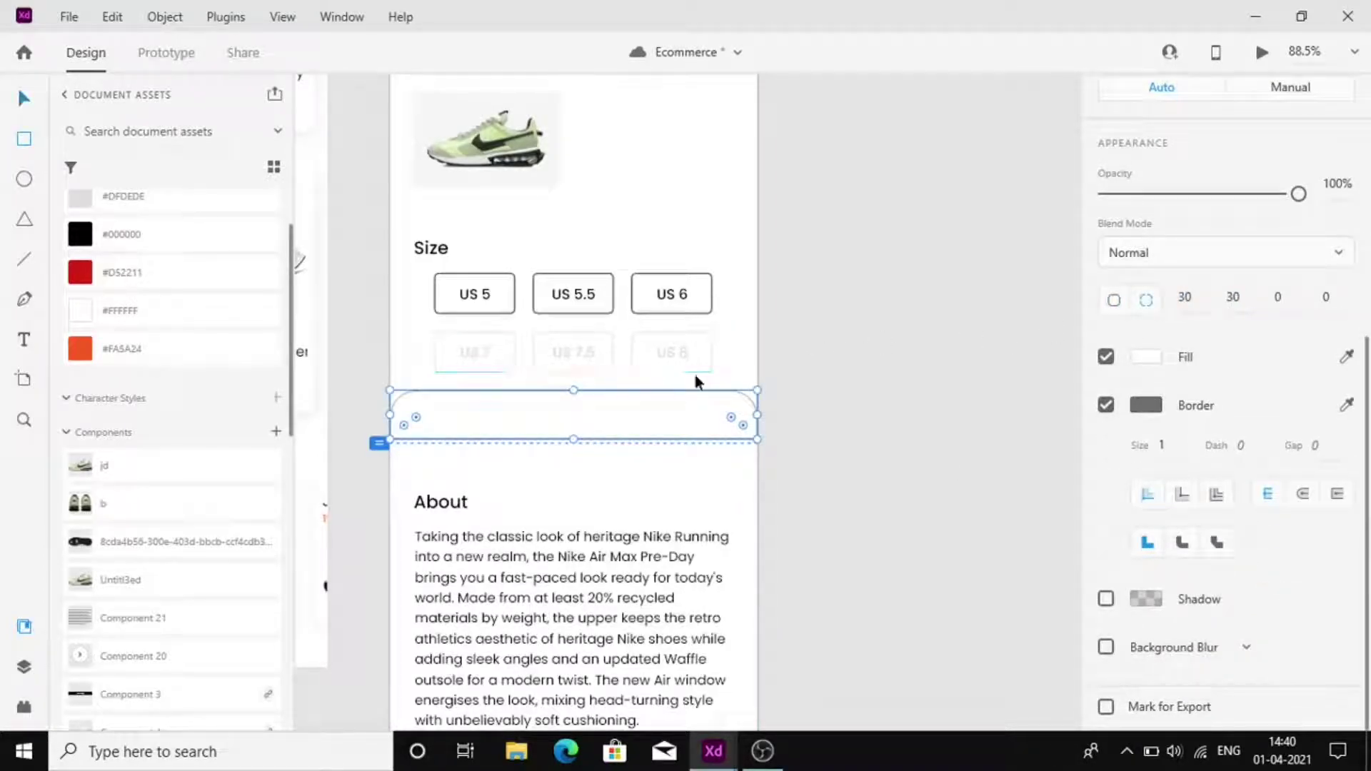
left_click(95, 243)
left_click_drag(716, 410, 677, 423)
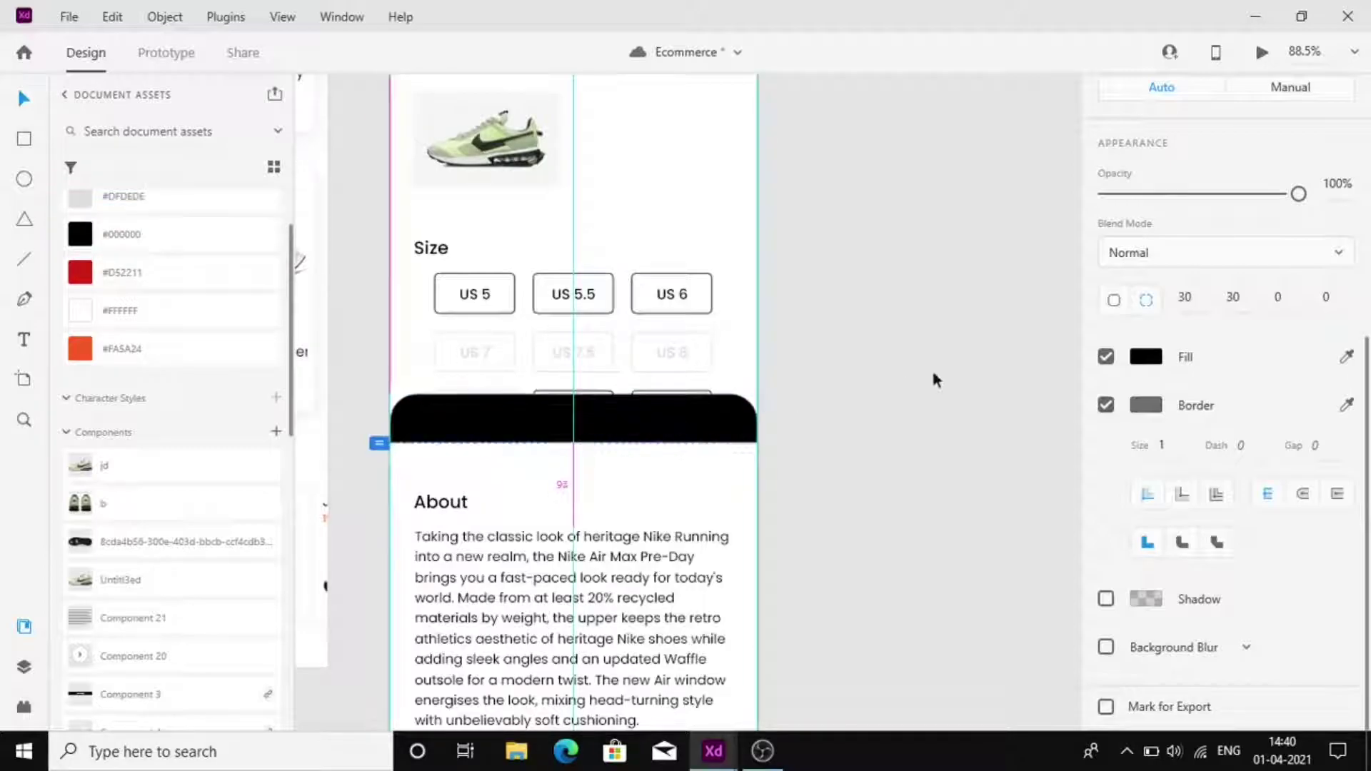
Make a white Add To Cart label from a copy of the Size label and centre it horizontally on the black bar
left_click(442, 255)
left_click_drag(441, 255, 561, 240)
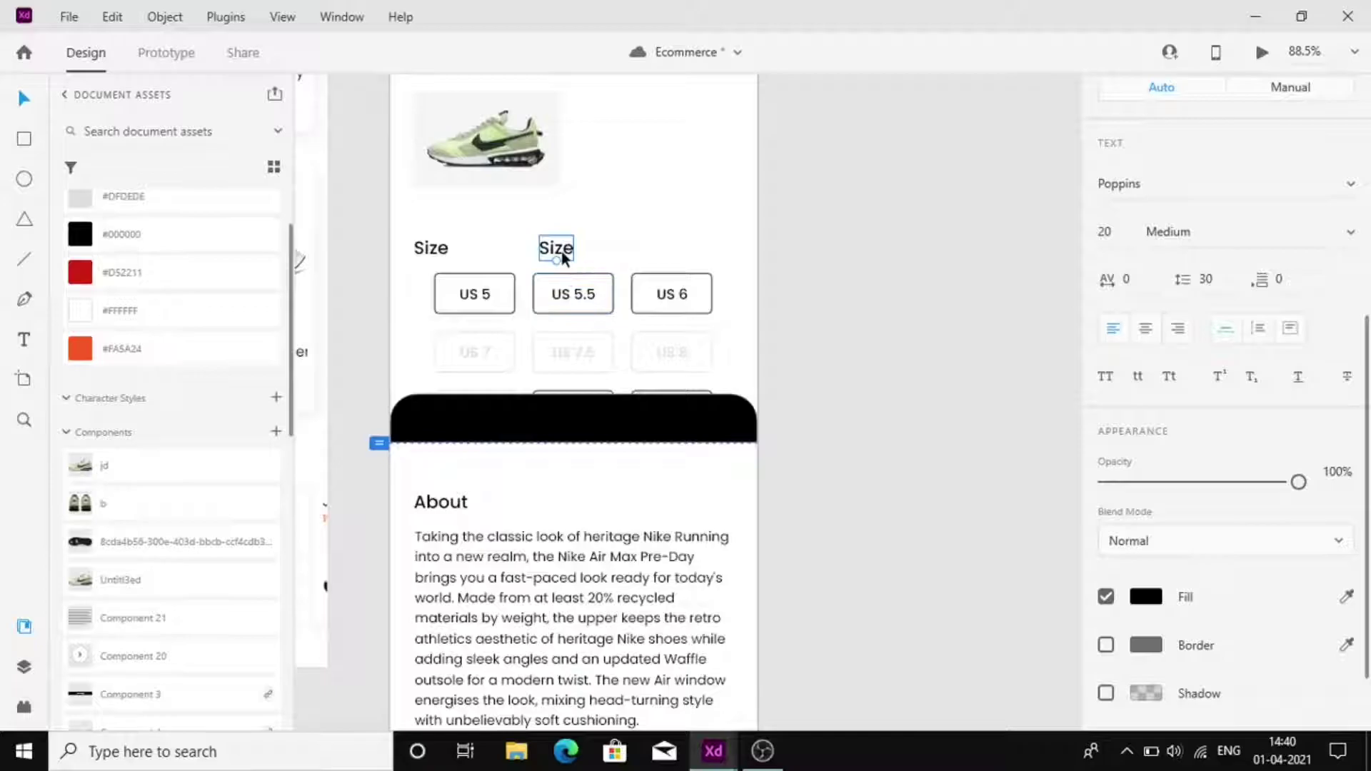
right_click(561, 253)
left_click(641, 466)
left_click(214, 313)
left_click_drag(560, 246, 588, 420)
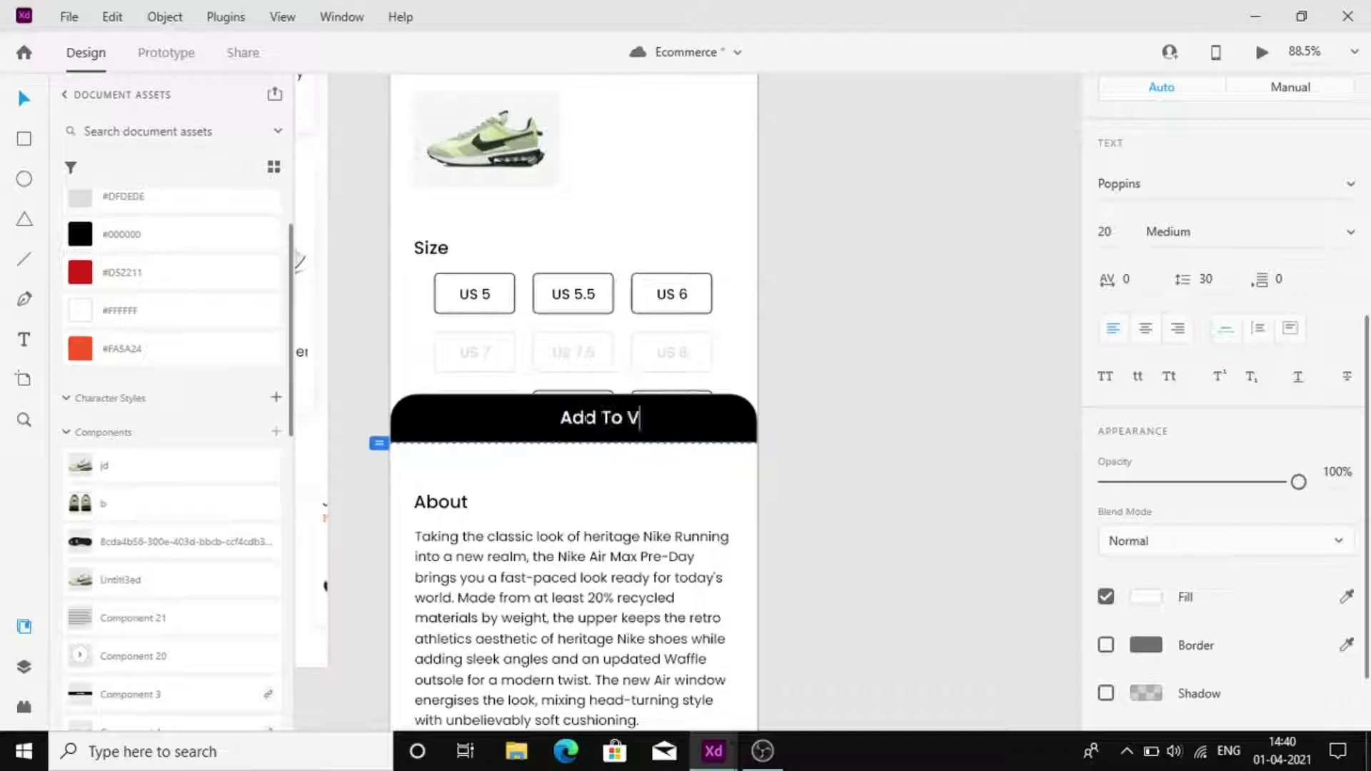
key("Escape")
left_click(709, 432, "shift")
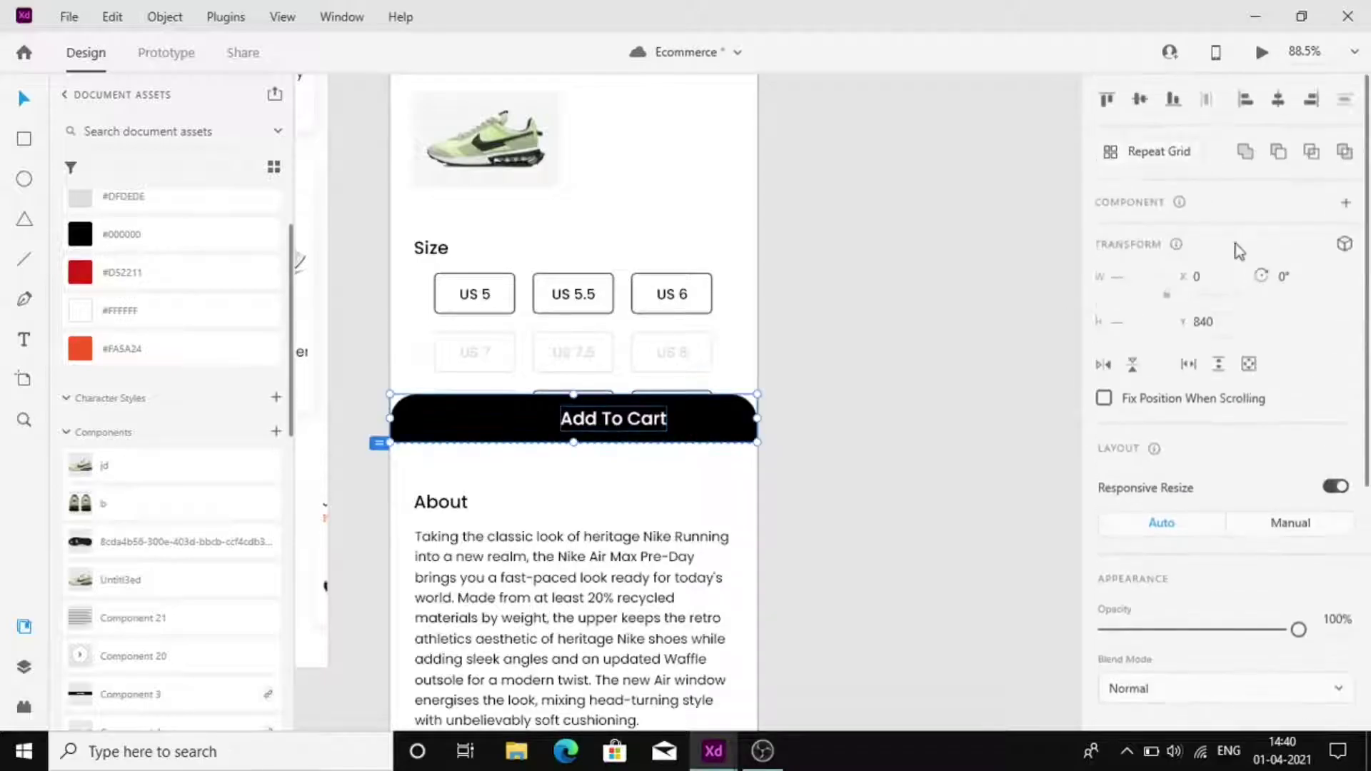
left_click(1278, 107)
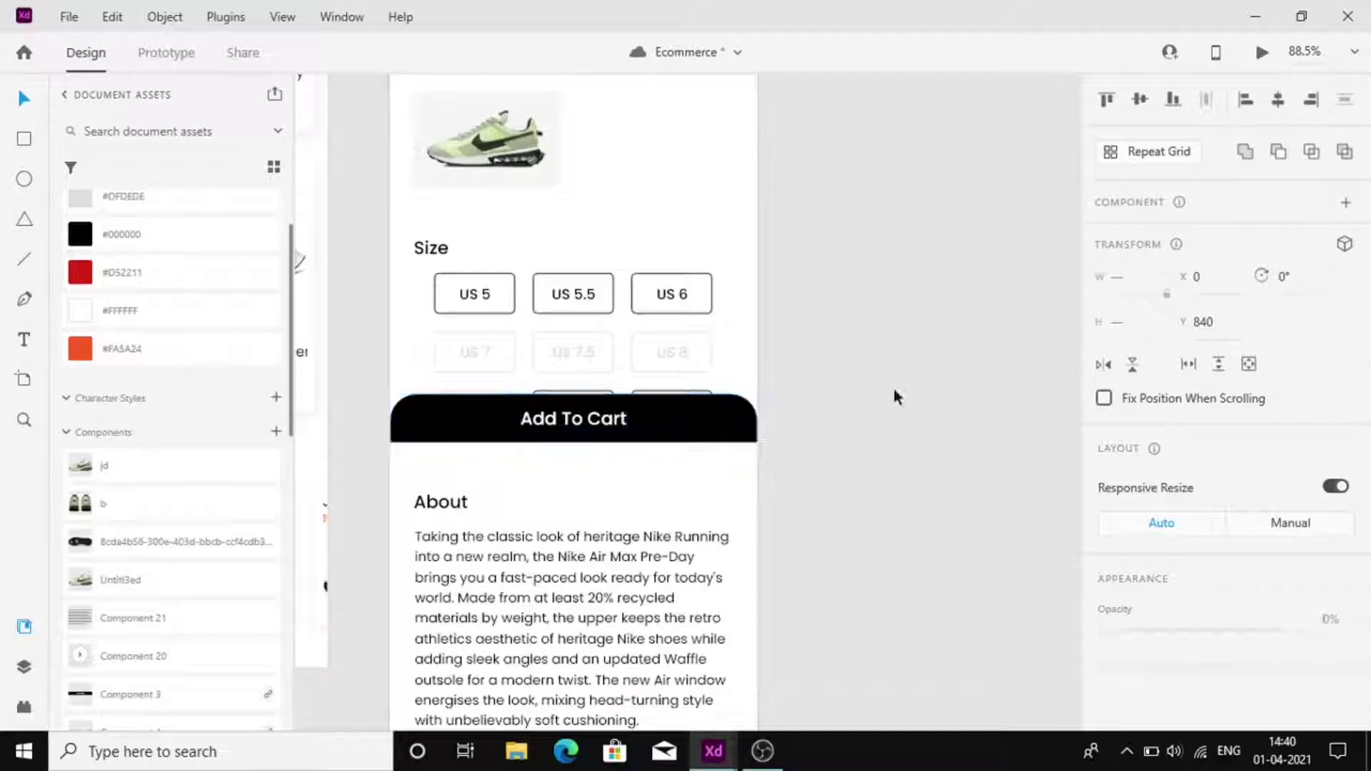
left_click(893, 386)
Place the shoe sole image component just outside the product artboard, in line with the main shoe image at Y 277
scroll(675, 470, "down", 5)
scroll(676, 471, "down", 3, "ctrl")
scroll(675, 471, "left", 1)
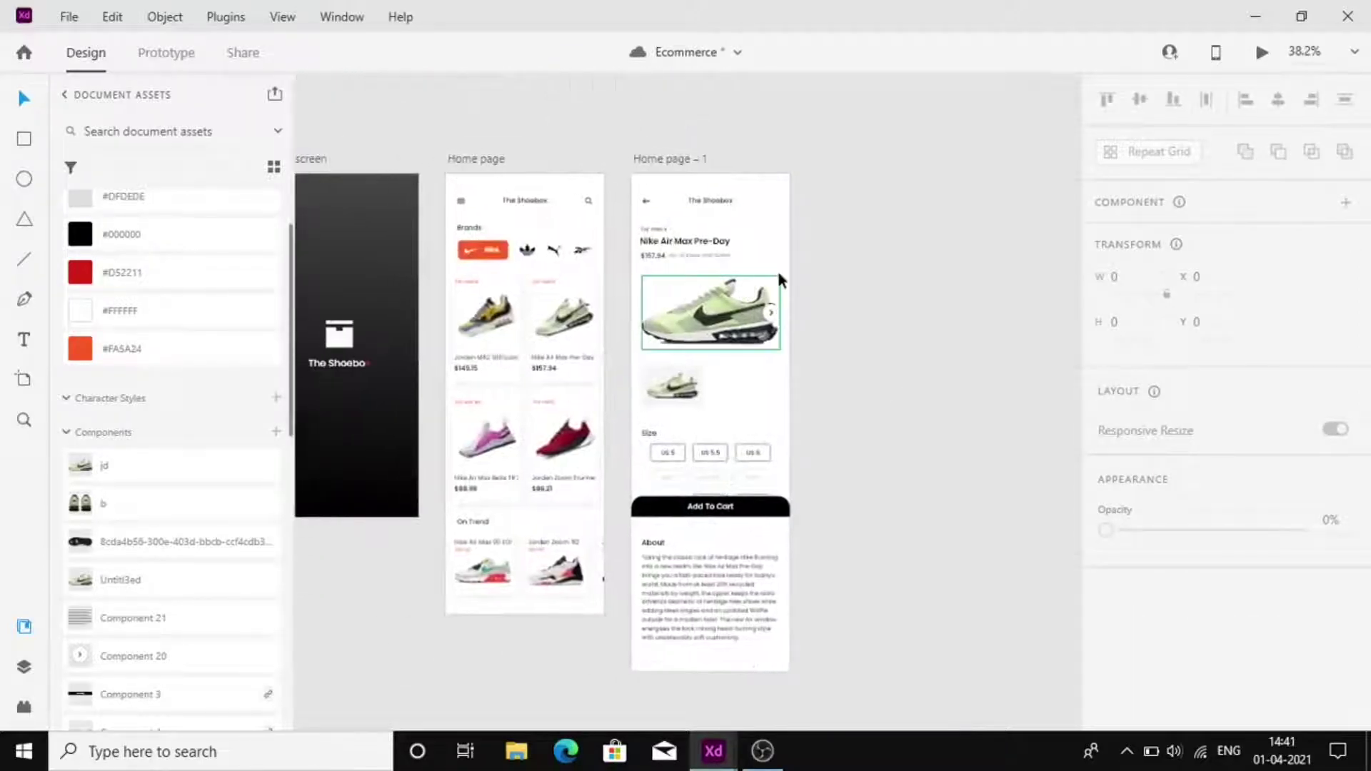
scroll(780, 275, "up", 4, "ctrl")
left_click(604, 374)
left_click_drag(182, 542, 1000, 397)
scroll(822, 435, "right", 5)
left_click_drag(823, 435, 369, 336)
left_click_drag(768, 344, 809, 354)
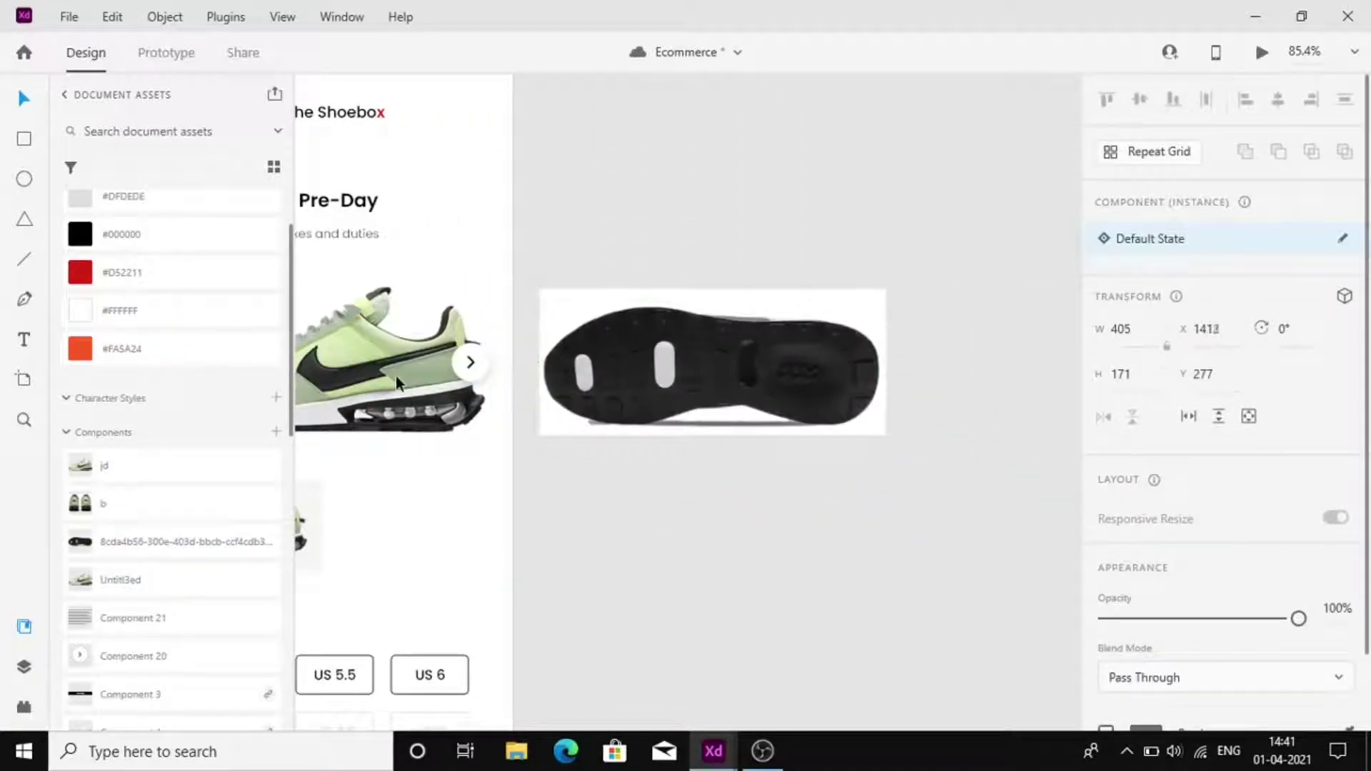
Place image component b, the rear view of the shoes, beyond the sole image in the same row
left_click(709, 486)
left_click_drag(143, 503, 965, 295)
left_click_drag(1021, 375, 1022, 362)
scroll(870, 512, "down", 5)
left_click(778, 450, "shift")
left_click(625, 459, "shift")
left_click(664, 555)
Duplicate the round arrow button, make the copy point left and turn it into its own component
scroll(653, 432, "up", 7)
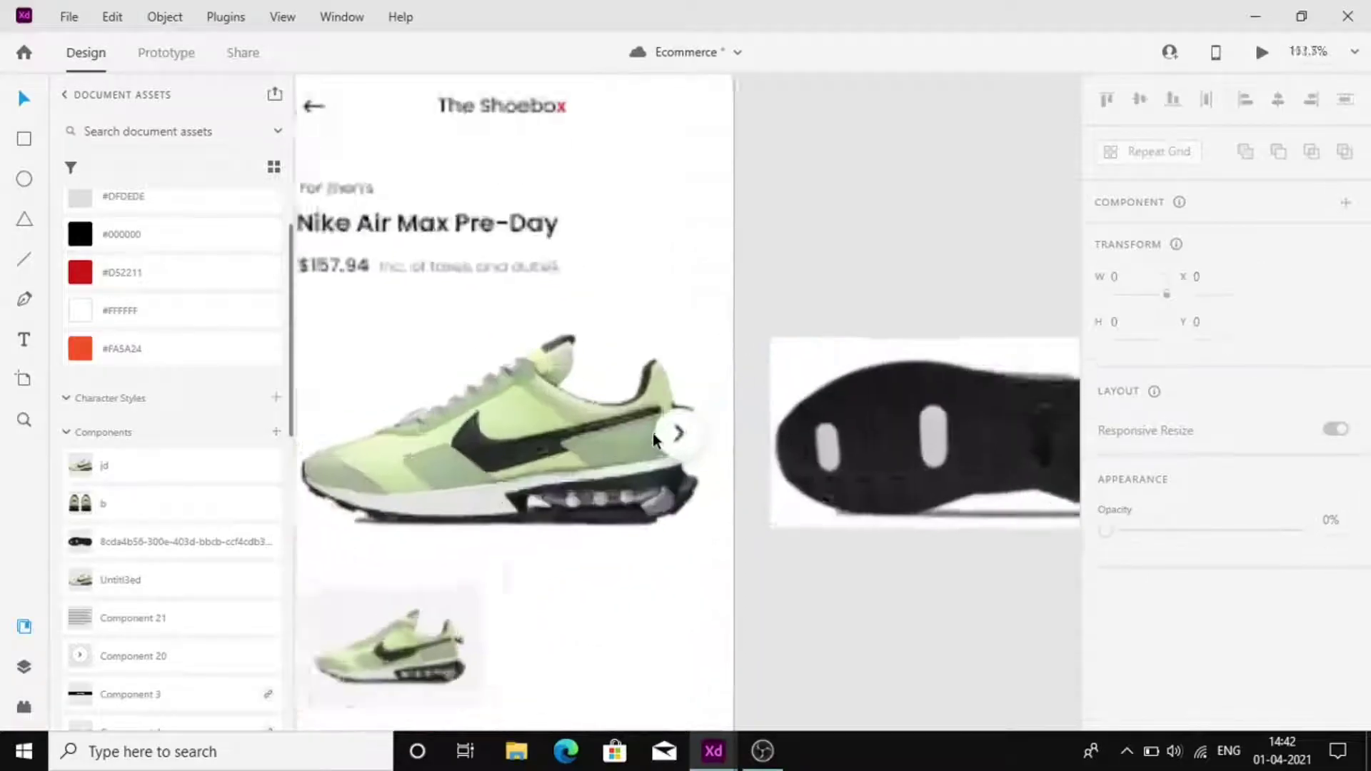
left_click(698, 438)
right_click(698, 437)
left_click(1111, 428)
left_click_drag(716, 454, 751, 558)
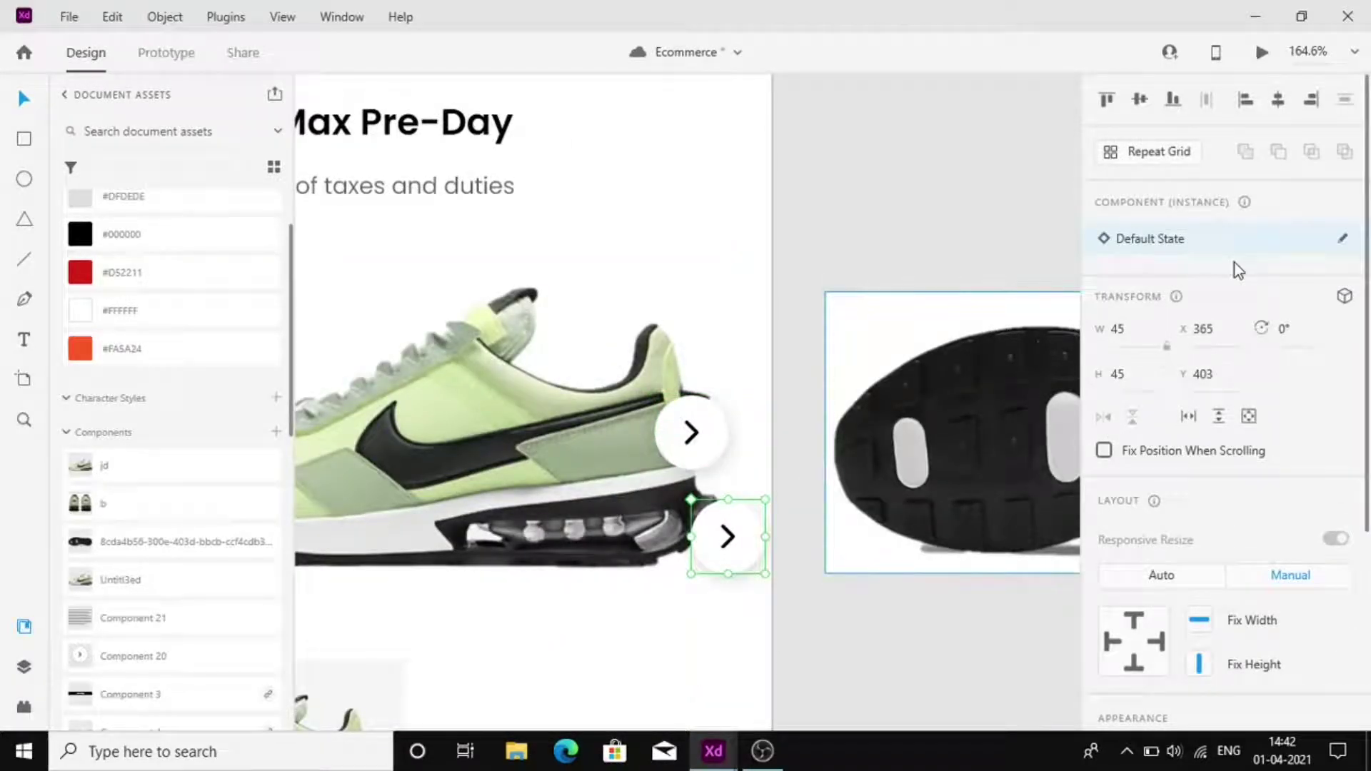
key("ctrl+shift+k")
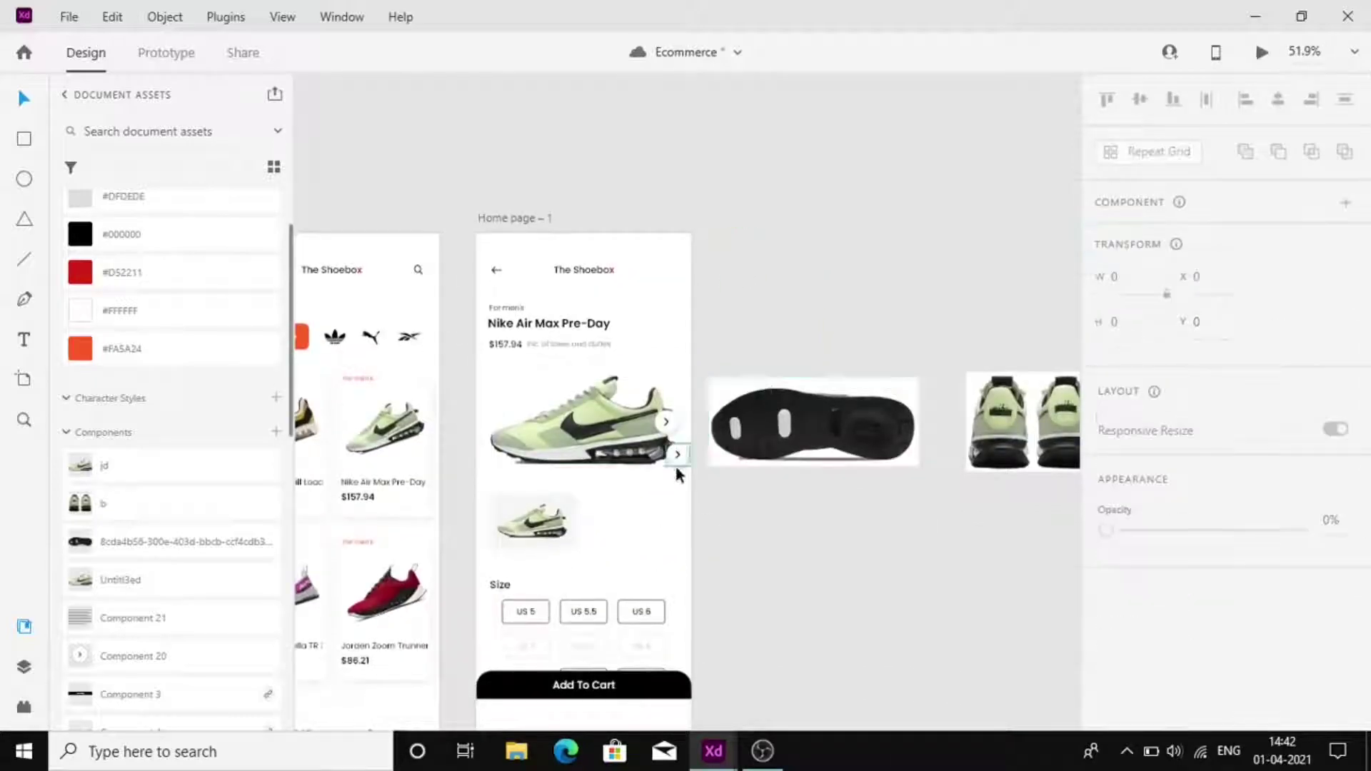
left_click(677, 454)
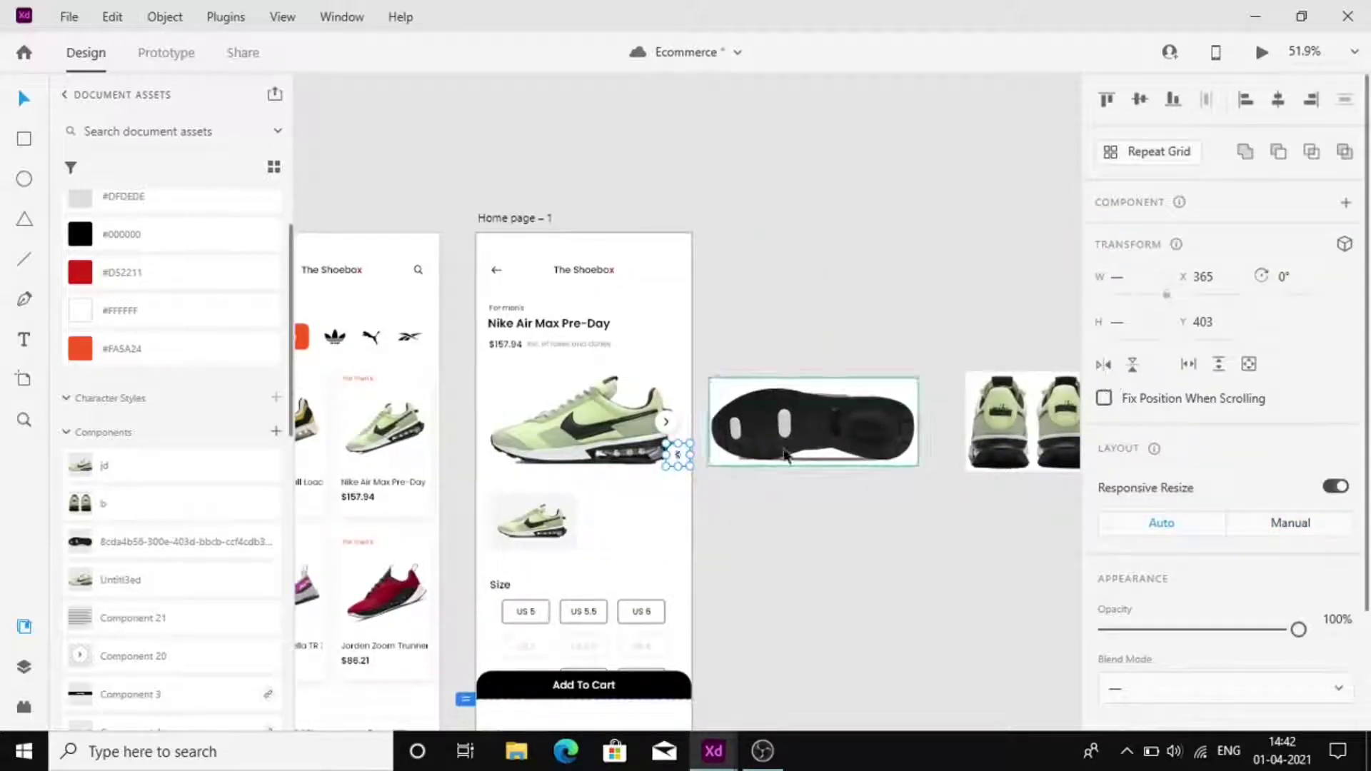
key("ctrl+shift+k")
Move the left-pointing arrow to the toe end of the main shoe image, level with the right-pointing arrow
left_click_drag(609, 380, 562, 377)
left_click(671, 391)
left_click(556, 384, "shift")
left_click(871, 393, "shift")
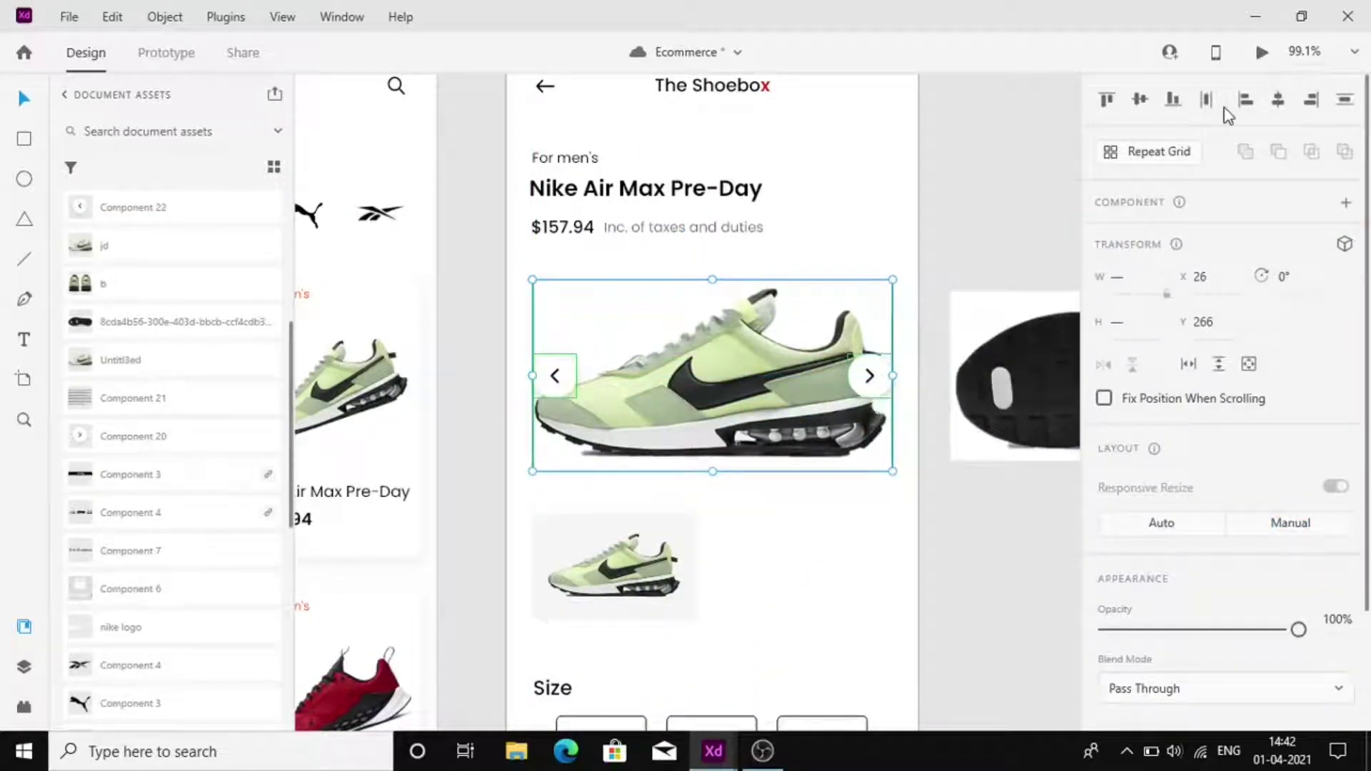
left_click(997, 207)
Turn the three shoe images and both arrows into one component and add State 2 and State 3 to it
scroll(924, 520, "down", 3)
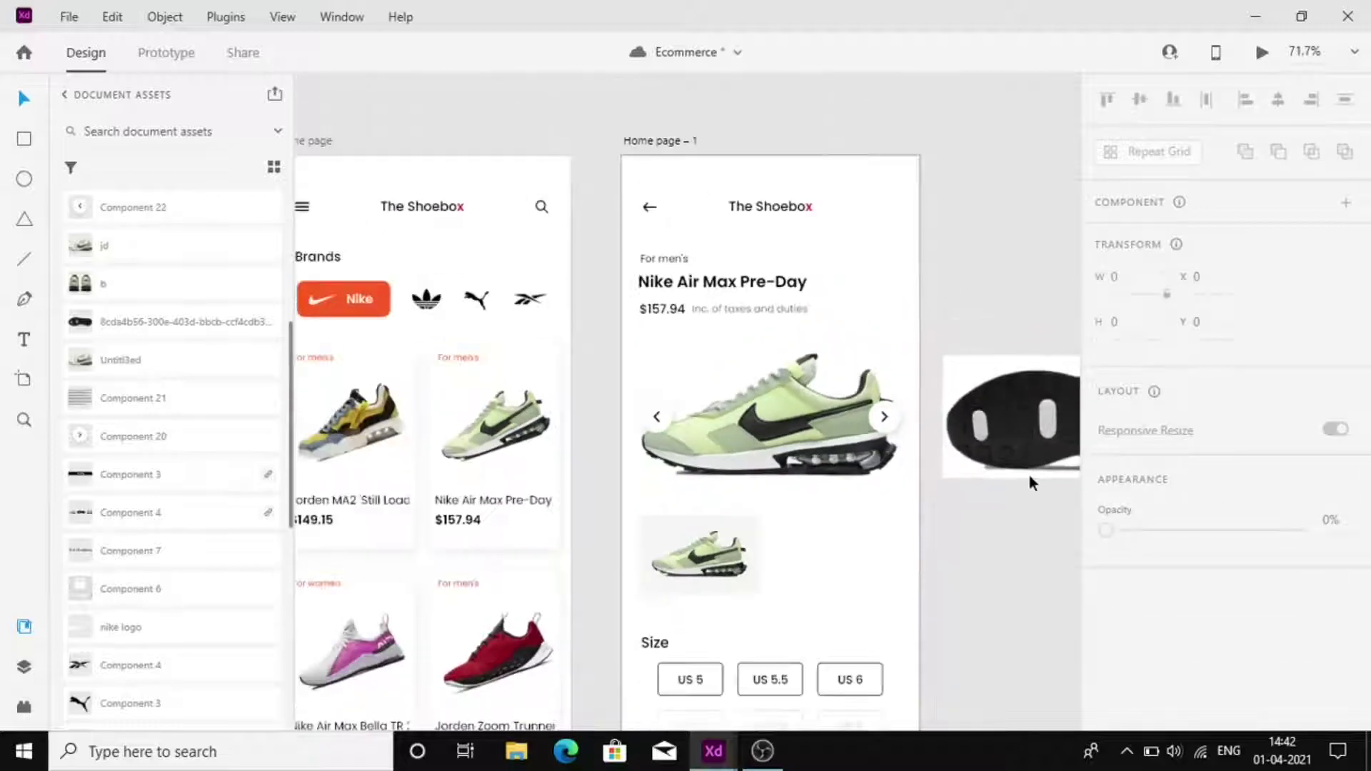
scroll(1027, 470, "right", 4)
left_click(1027, 470)
key("Escape")
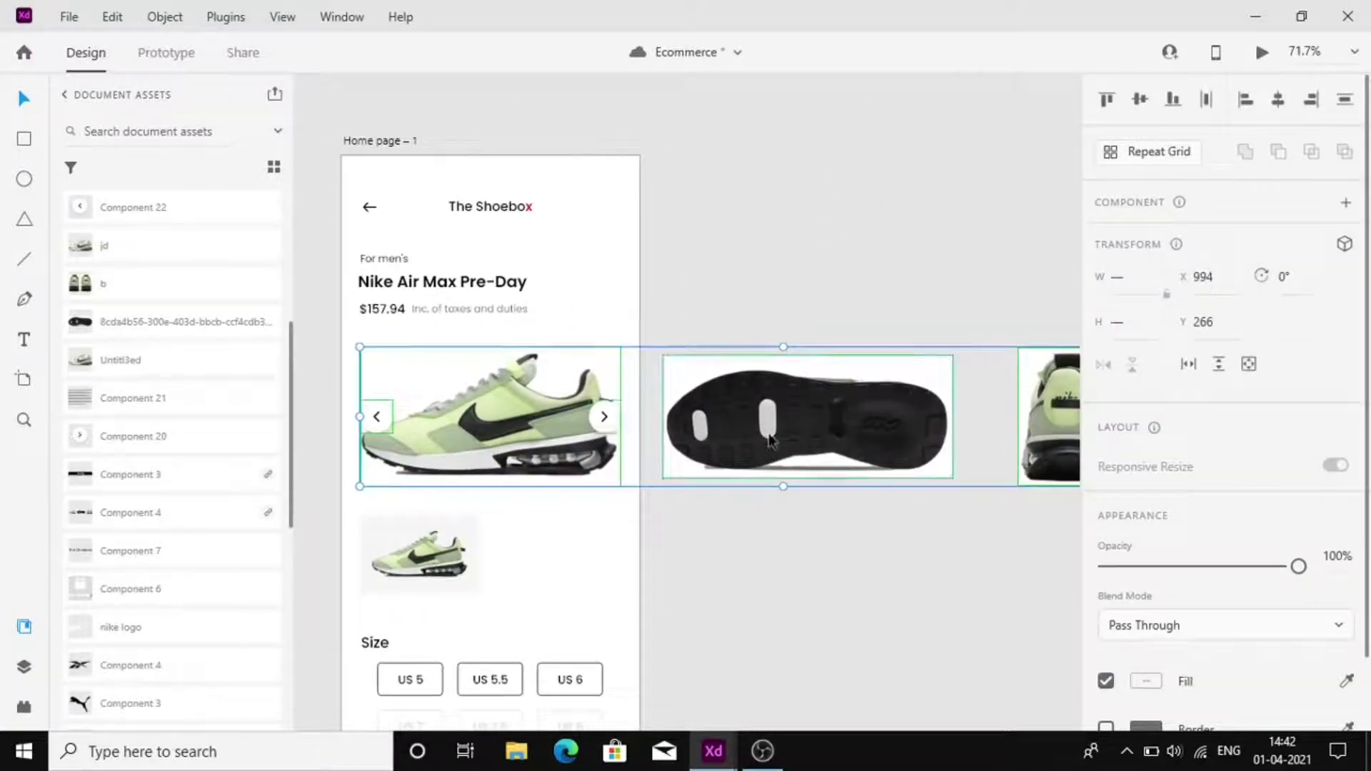
left_click(1348, 208)
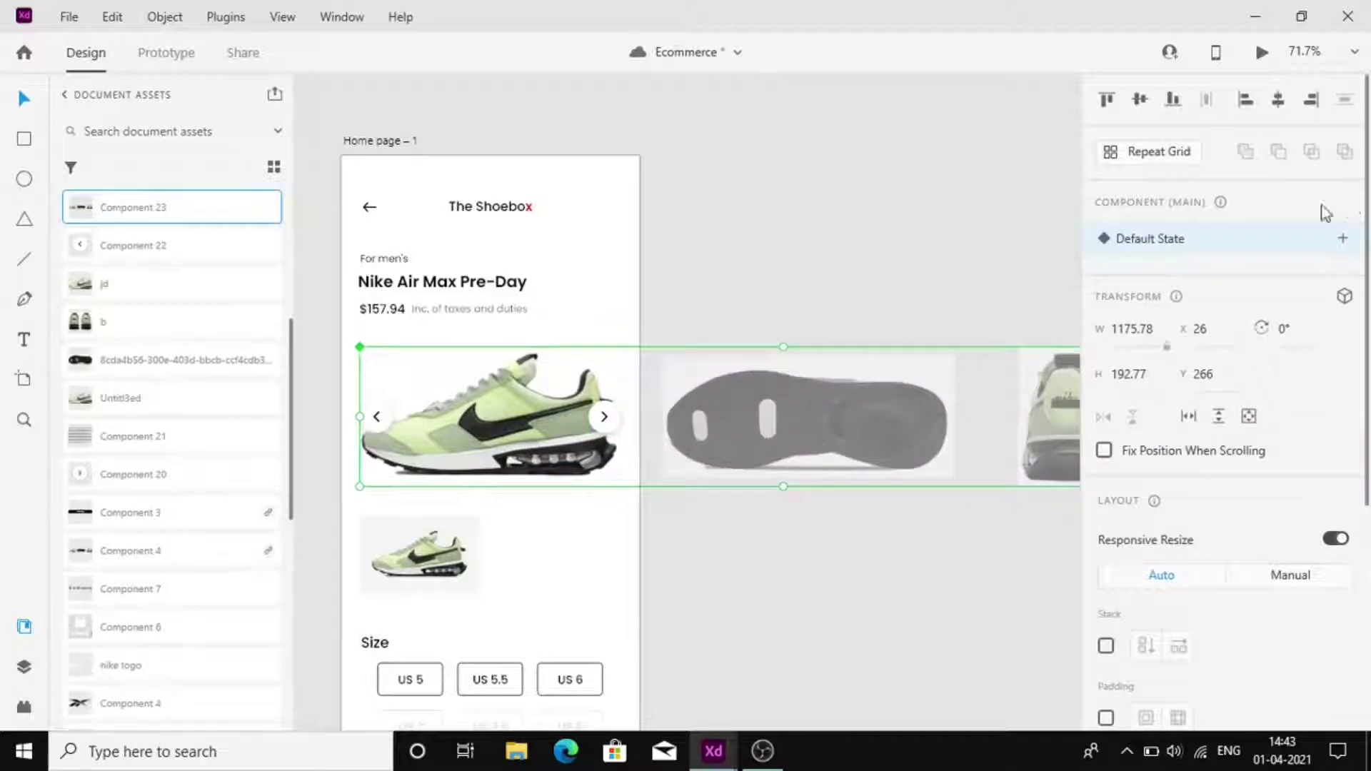
left_click(1342, 238)
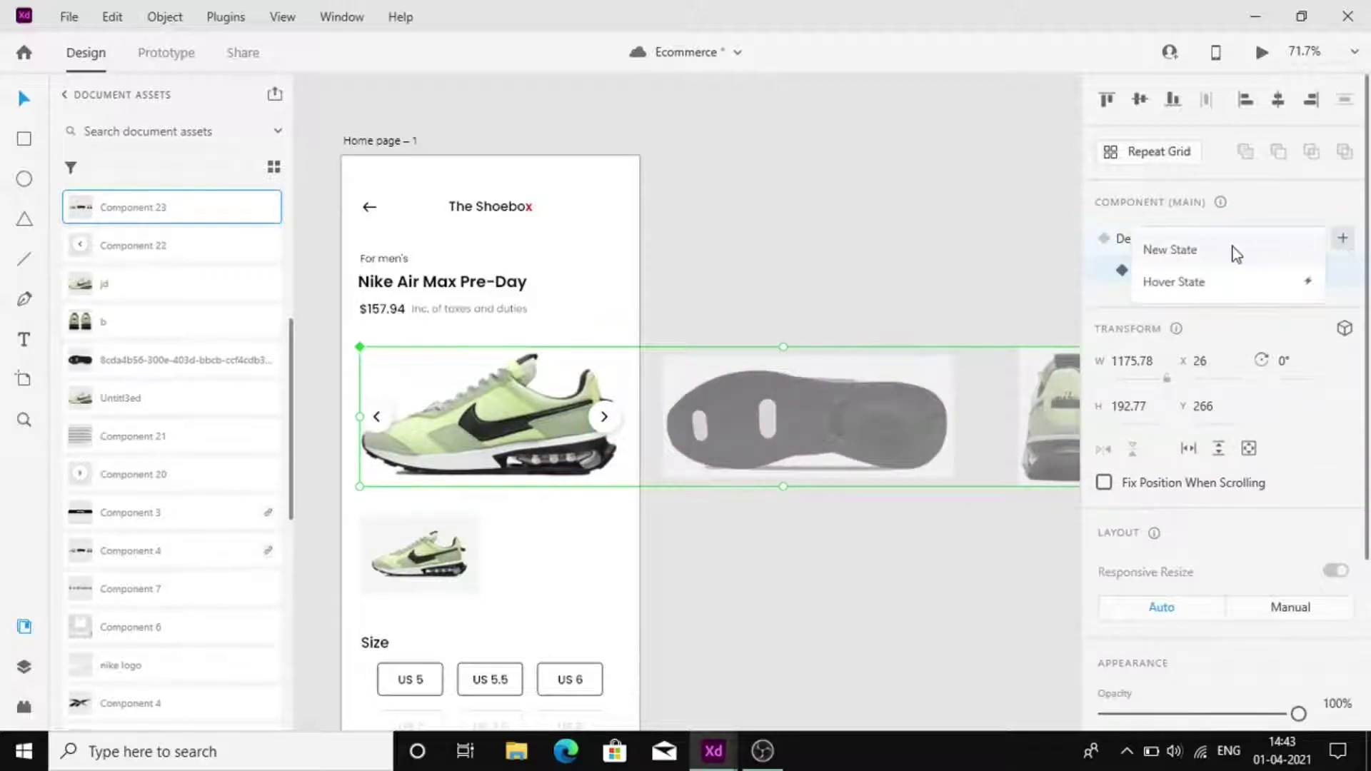
Hide the left-pointing arrow in the gallery component by lowering its opacity to 0%
double_click(373, 418)
scroll(1211, 541, "down", 4)
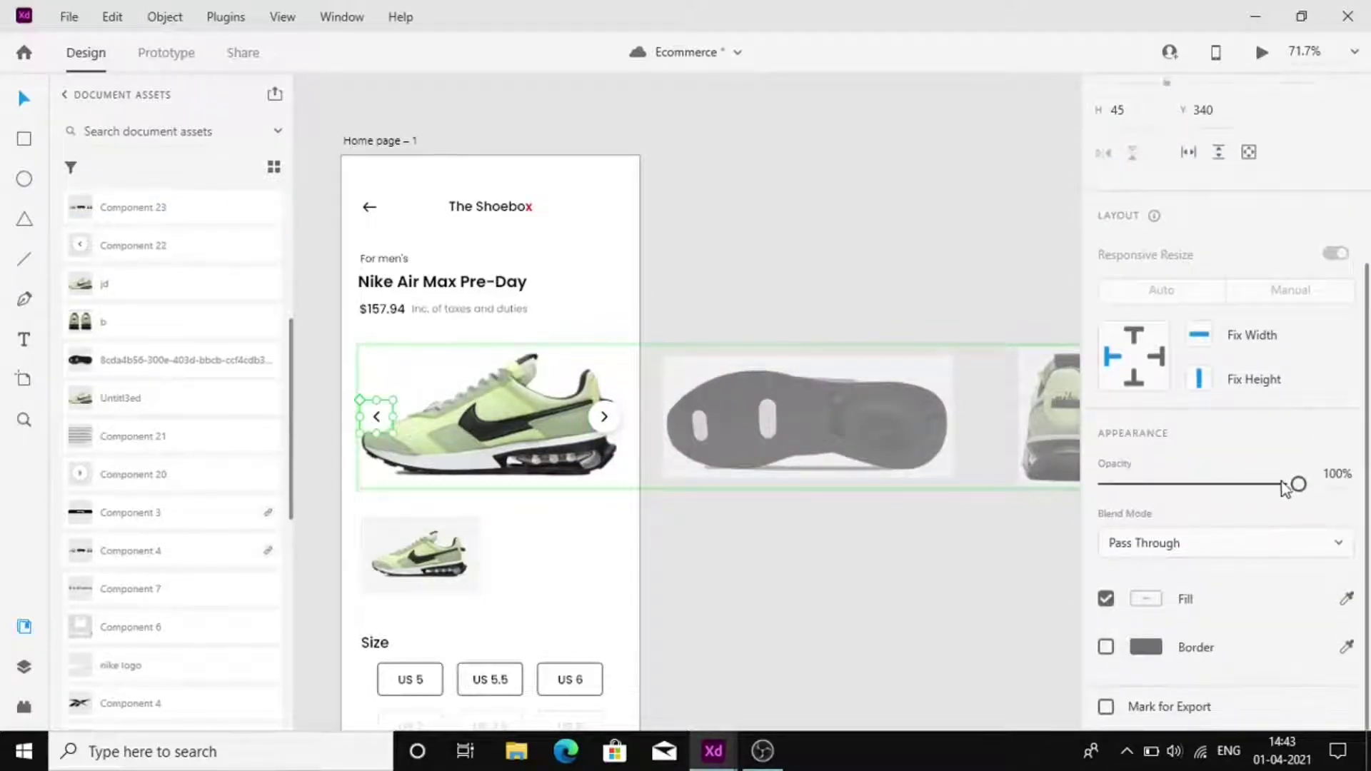
left_click(634, 459)
left_click(632, 458)
In State 2, restore the left-pointing arrow's opacity and shift the shoe images left so the sole view fills the artboard
left_click(1160, 270)
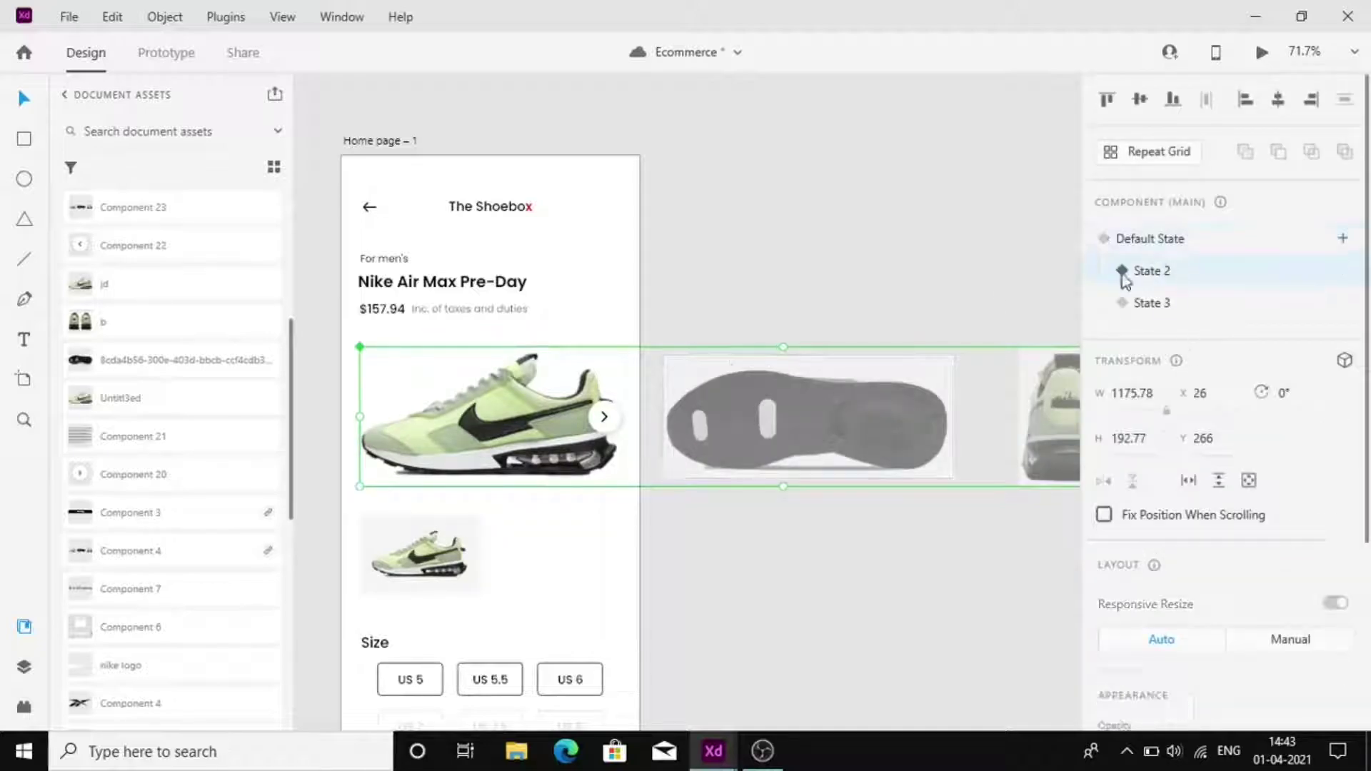
double_click(381, 411)
key("0")
left_click(489, 452)
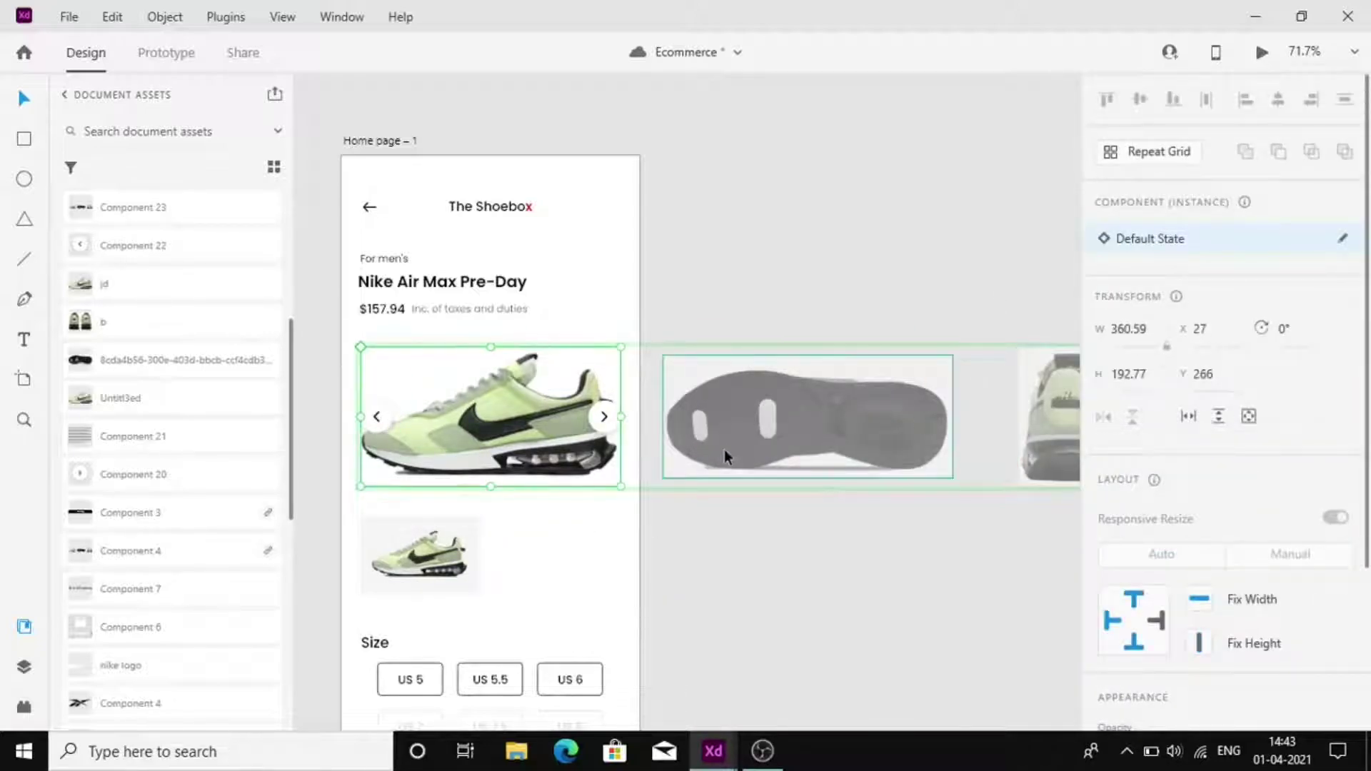
left_click(724, 450, "shift")
left_click_drag(1033, 432, 716, 434)
left_click(507, 599)
Send the sole image backward in State 2's stacking order so the left-pointing arrow sits above it
scroll(507, 598, "left", 1)
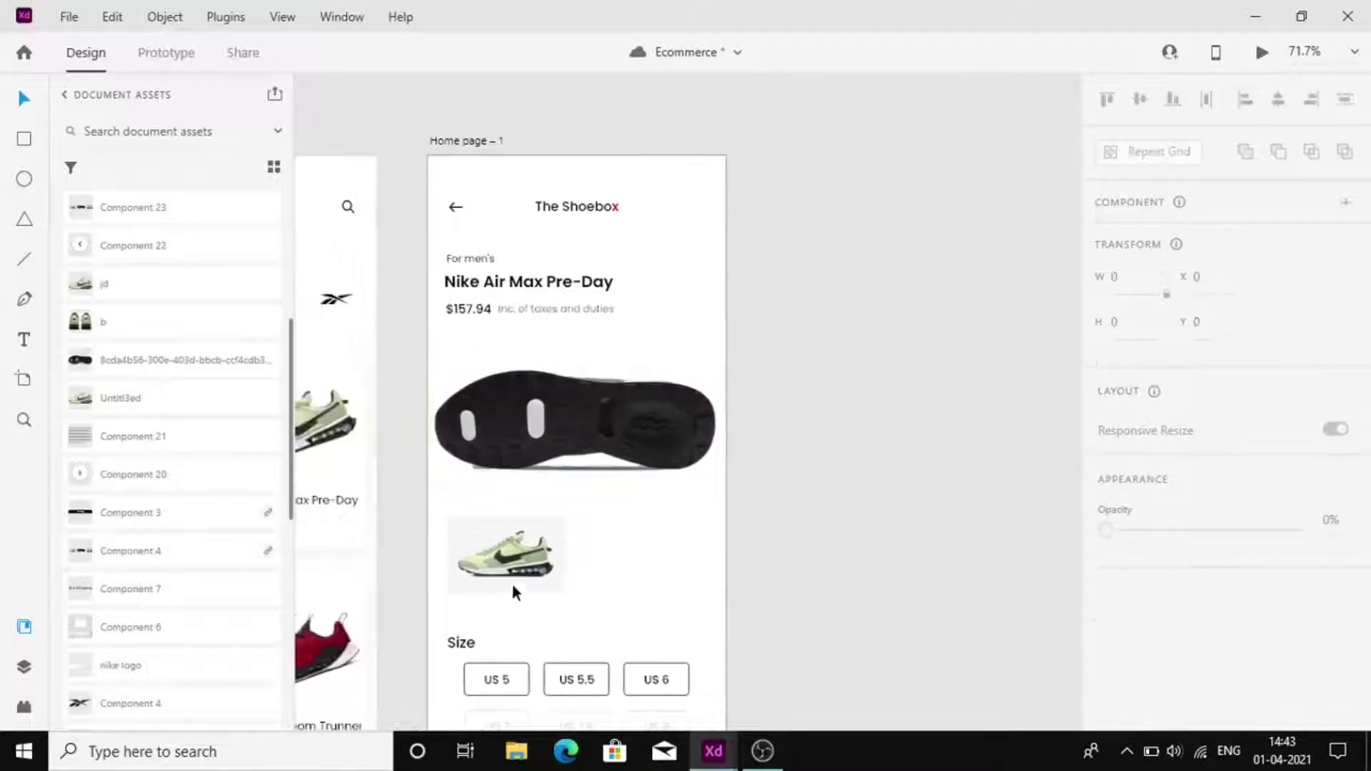
left_click(619, 441)
double_click(621, 447)
right_click(681, 428)
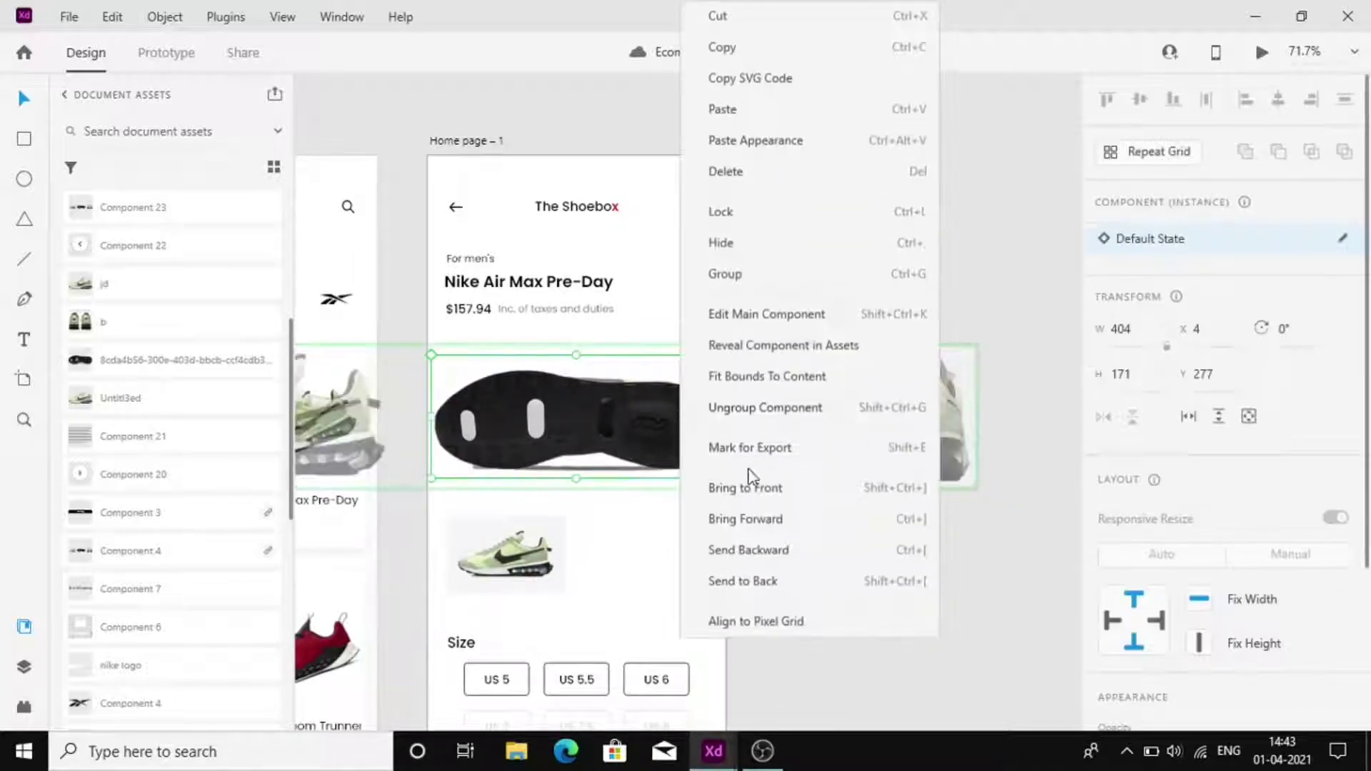
left_click(771, 558)
right_click(689, 416)
left_click(748, 551)
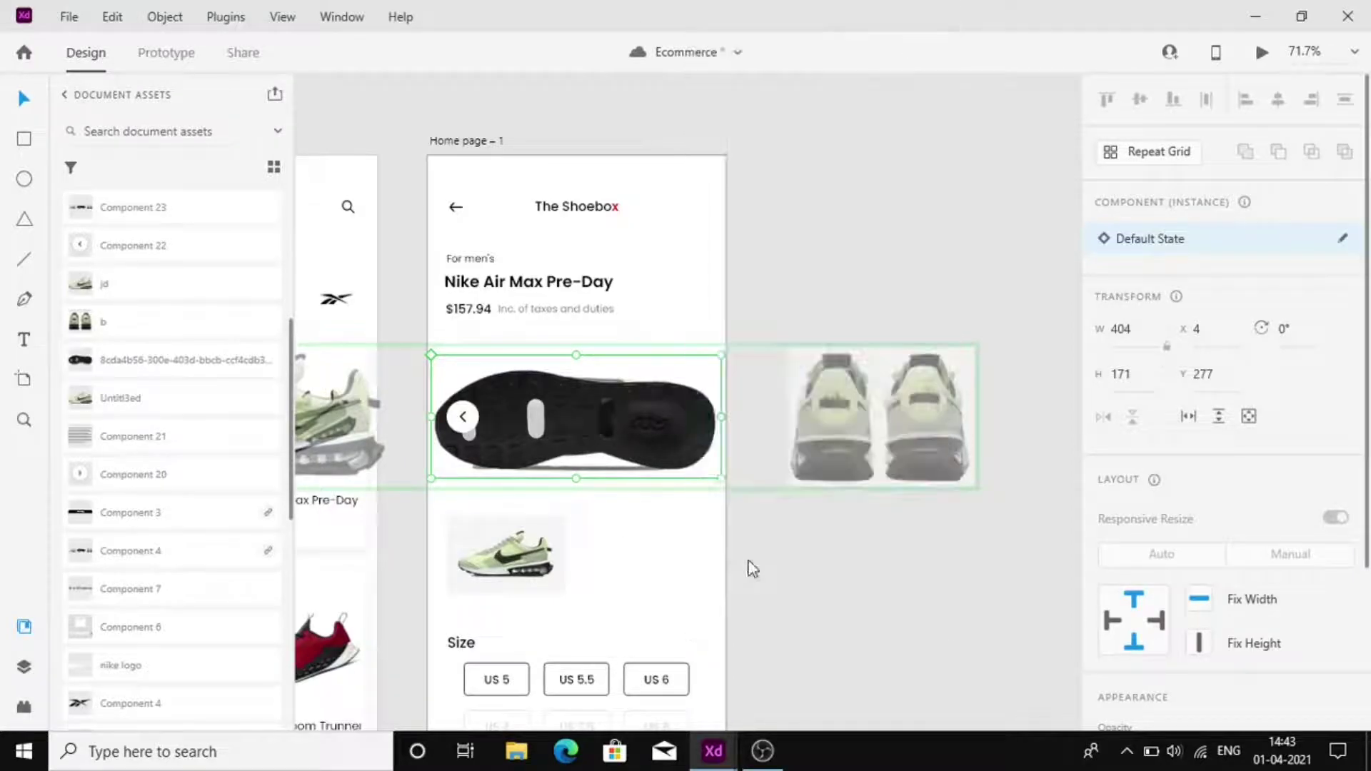
left_click(700, 581)
Bring both arrow buttons forward so they sit above the sole image in State 2
double_click(696, 419)
left_click(464, 419, "shift")
right_click(465, 419)
left_click(620, 528)
left_click(680, 576)
In State 3, shift the three shoe images left so the rear view of the shoes is centred on the artboard
left_click(630, 446)
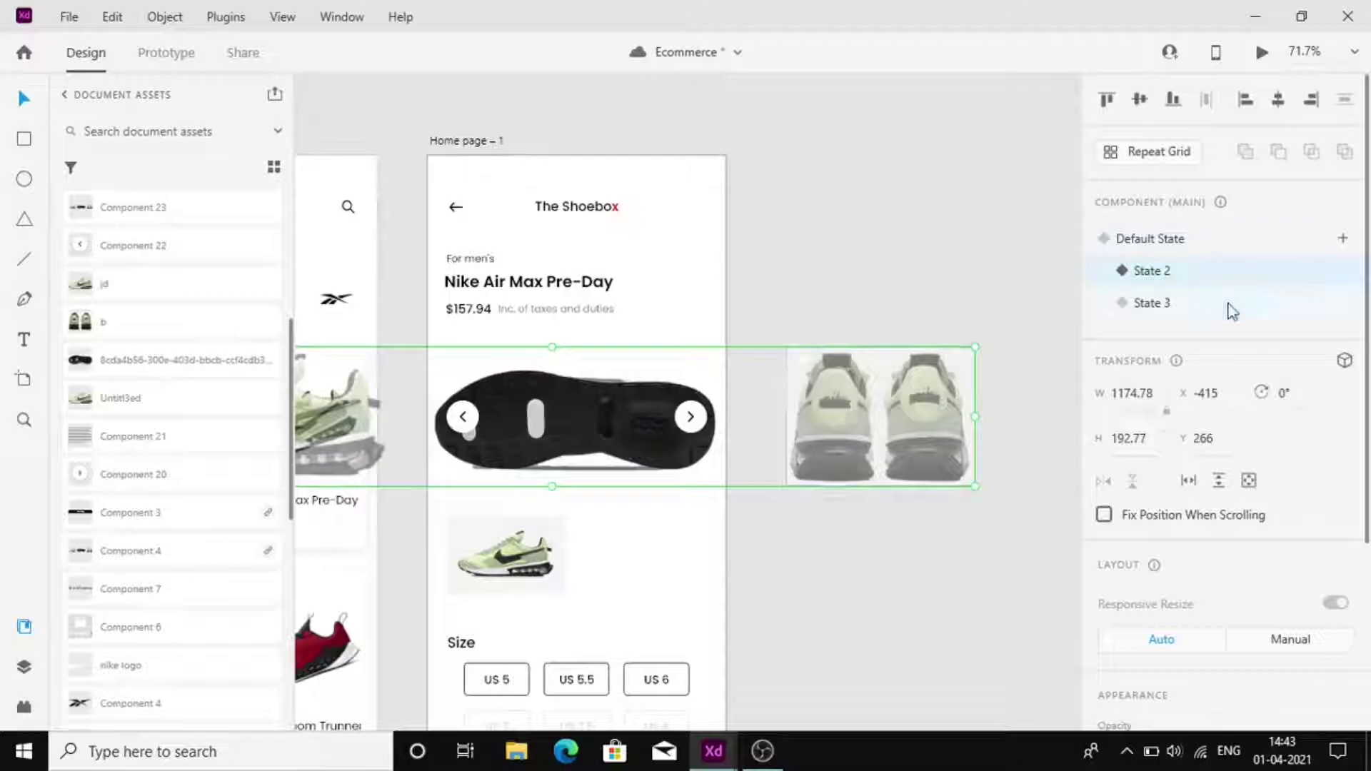
left_click(1229, 306)
scroll(577, 426, "down", 5)
double_click(598, 429)
left_click(724, 437, "shift")
left_click(828, 431, "shift")
scroll(450, 426, "up", 5)
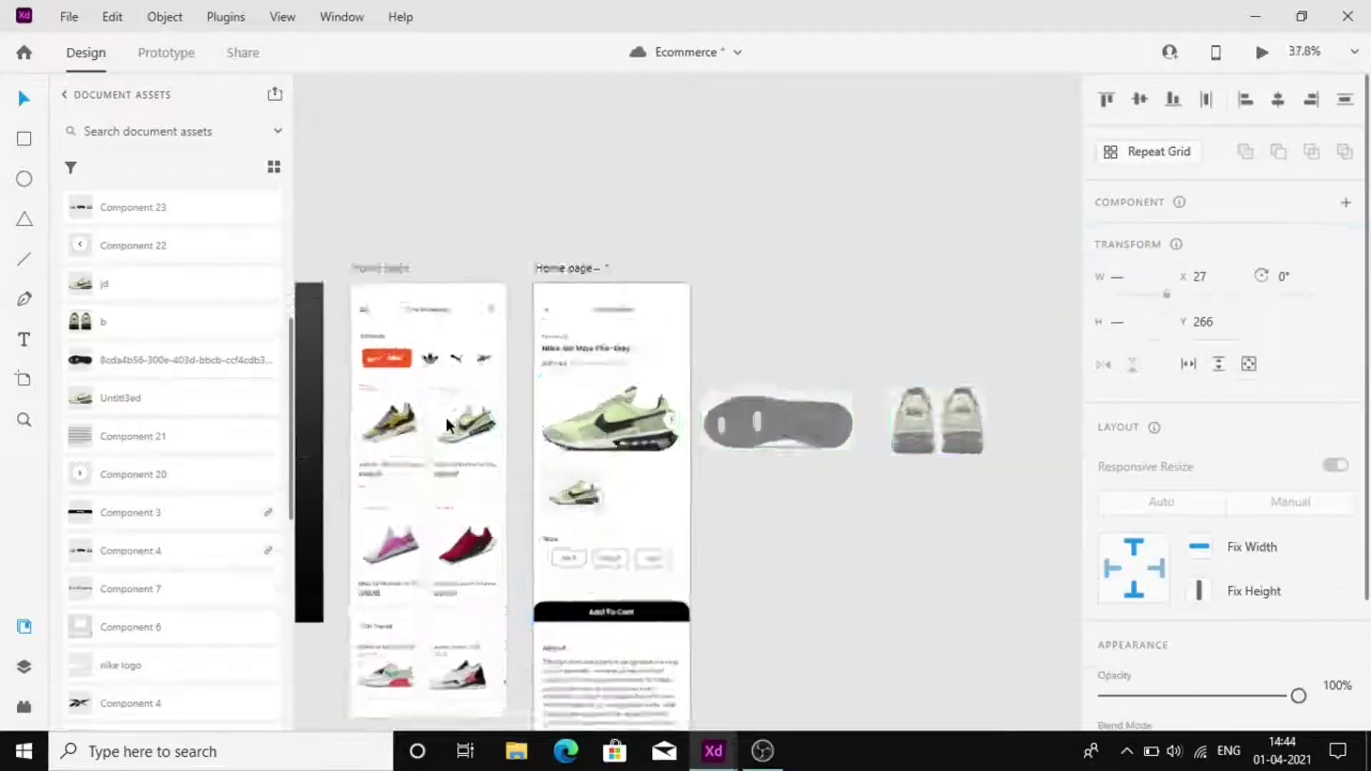
left_click_drag(962, 434, 416, 446)
left_click_drag(860, 459, 797, 462)
scroll(794, 461, "right", 2)
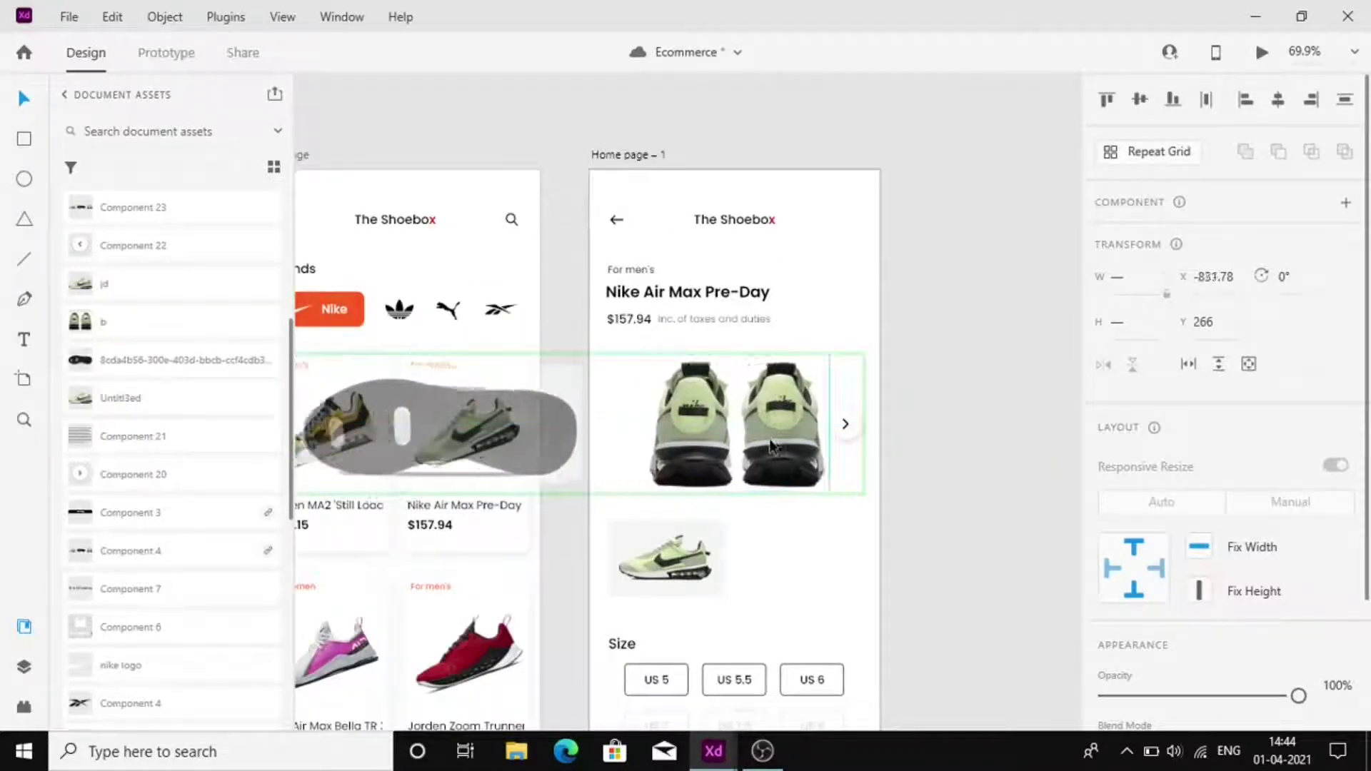
left_click(786, 578)
In State 3, set the left-pointing arrow's opacity to 100% and hide the right-pointing arrow with 0% opacity
double_click(636, 416)
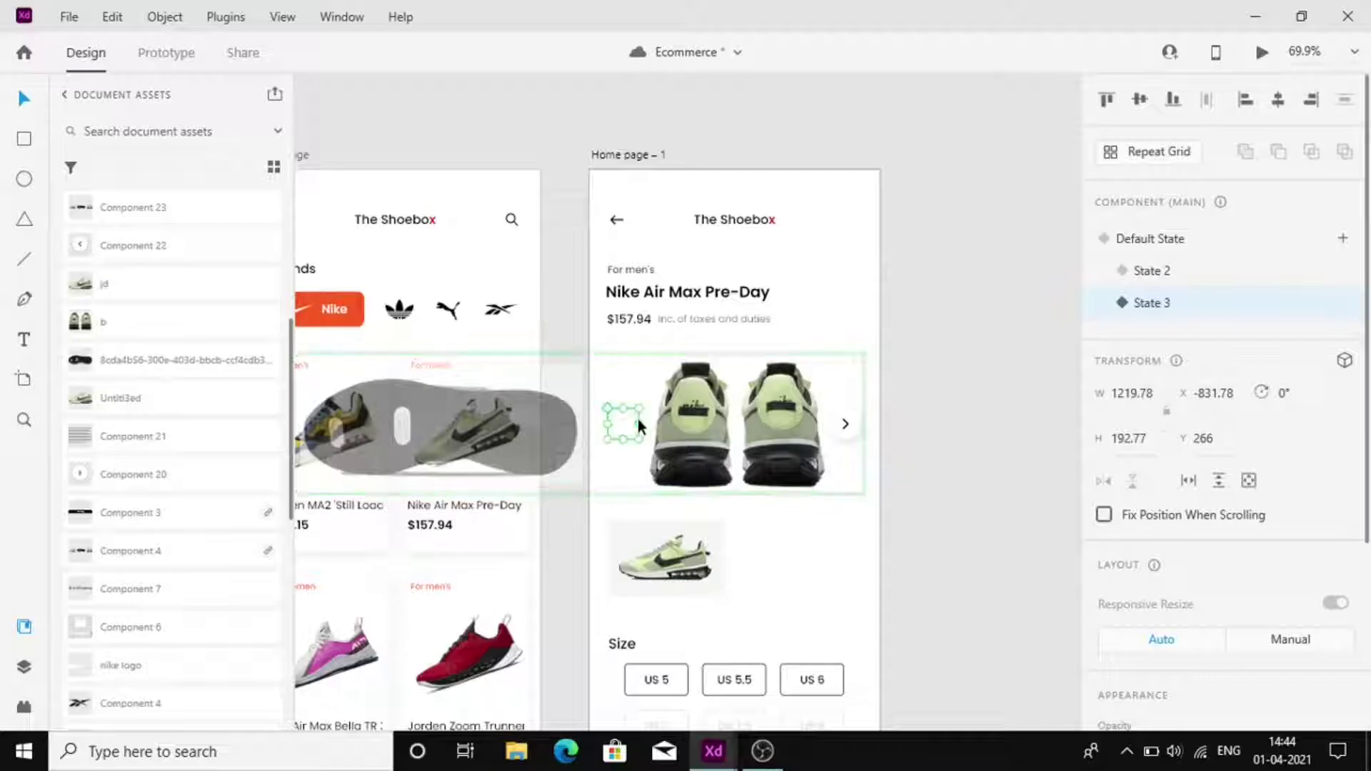
scroll(1285, 536, "down", 4)
left_click_drag(1106, 484, 1303, 484)
left_click(851, 419)
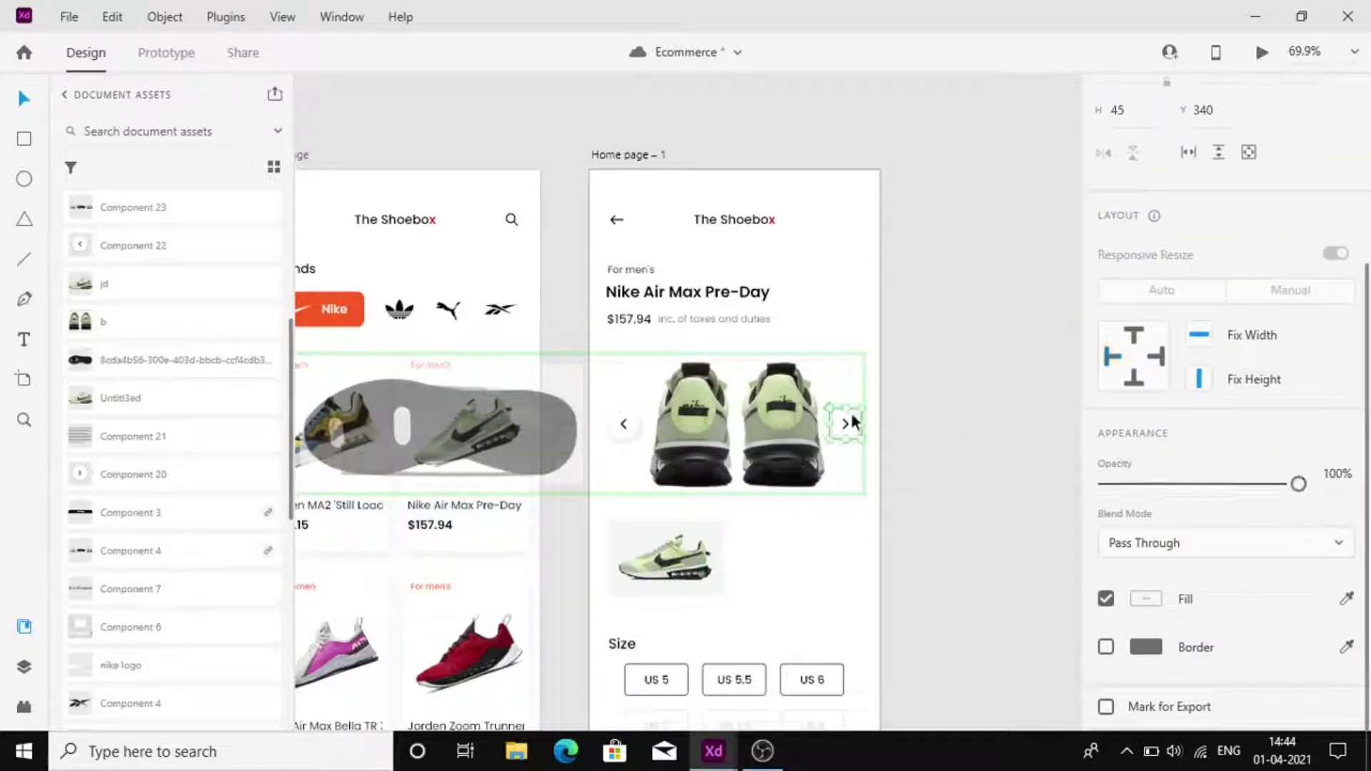
key("0")
key("0")
left_click(901, 458)
left_click(821, 428)
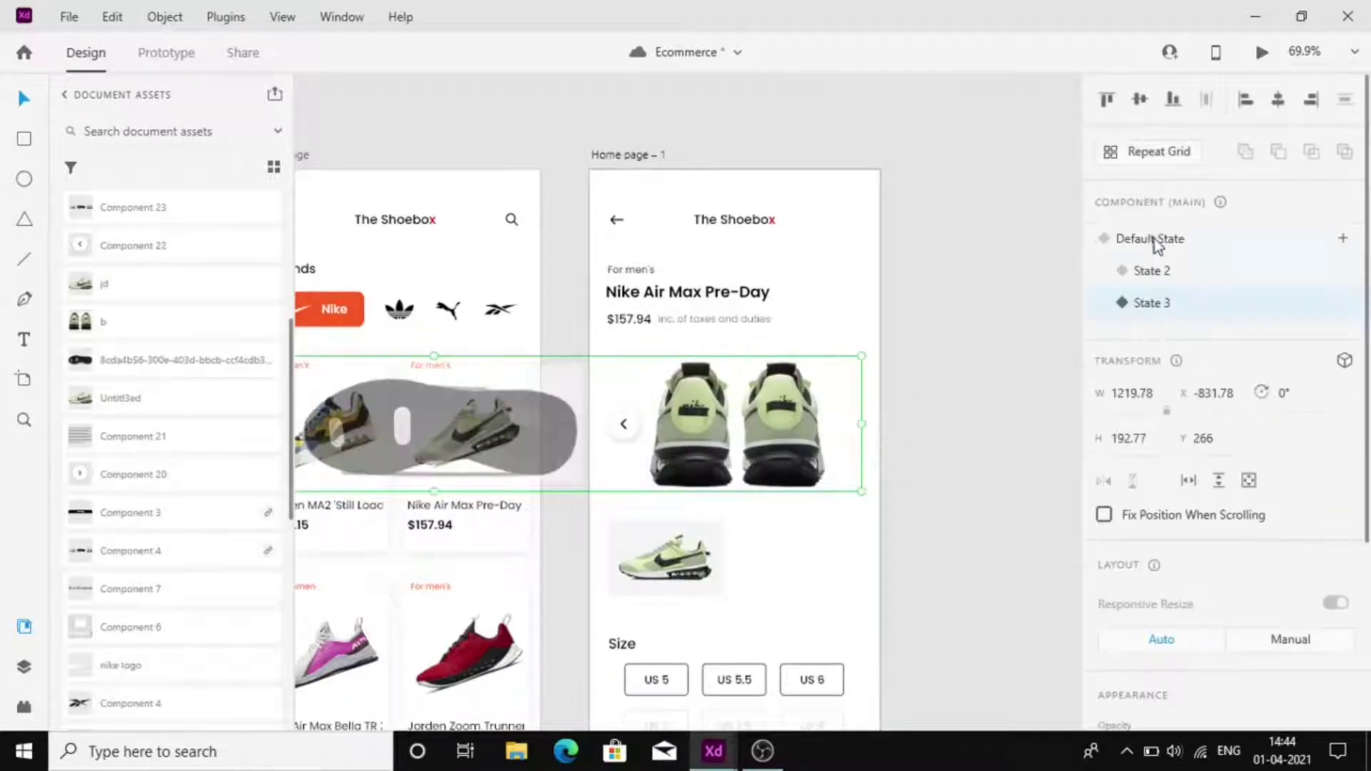
In the gallery's Default State, link the right-pointing arrow to State 2 with a tap-triggered Auto-Animate interaction
left_click(1156, 246)
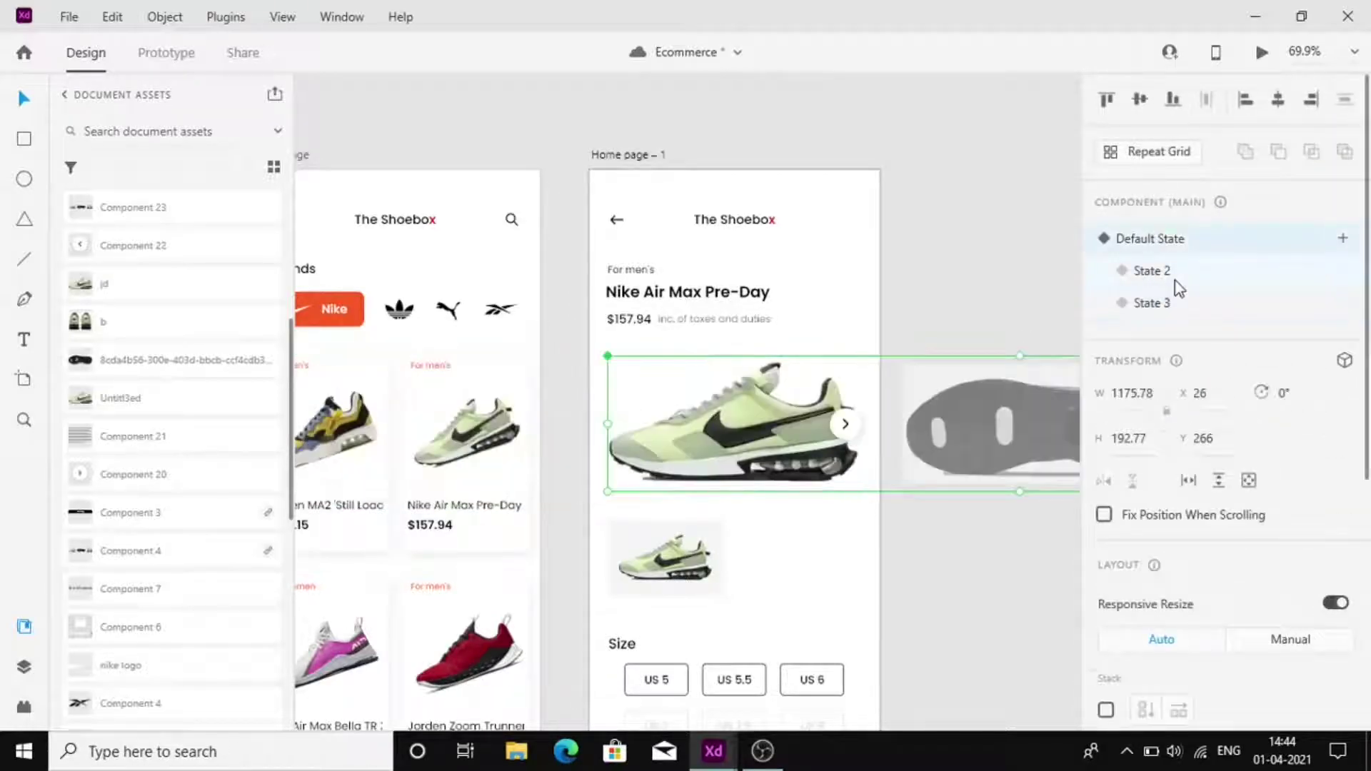
double_click(849, 421)
left_click(166, 56)
left_click_drag(862, 424, 921, 383)
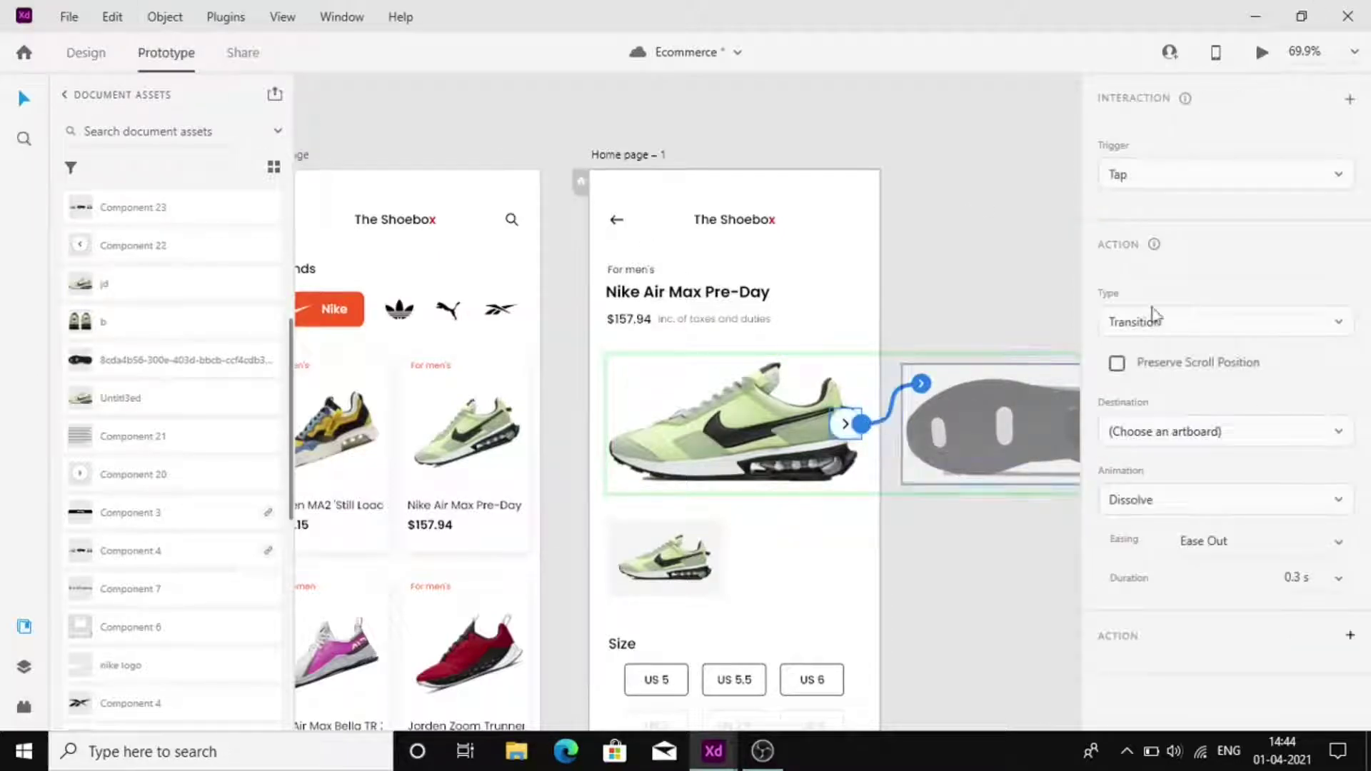
left_click(1242, 321)
left_click(1242, 319)
left_click(1260, 433)
left_click(1273, 511)
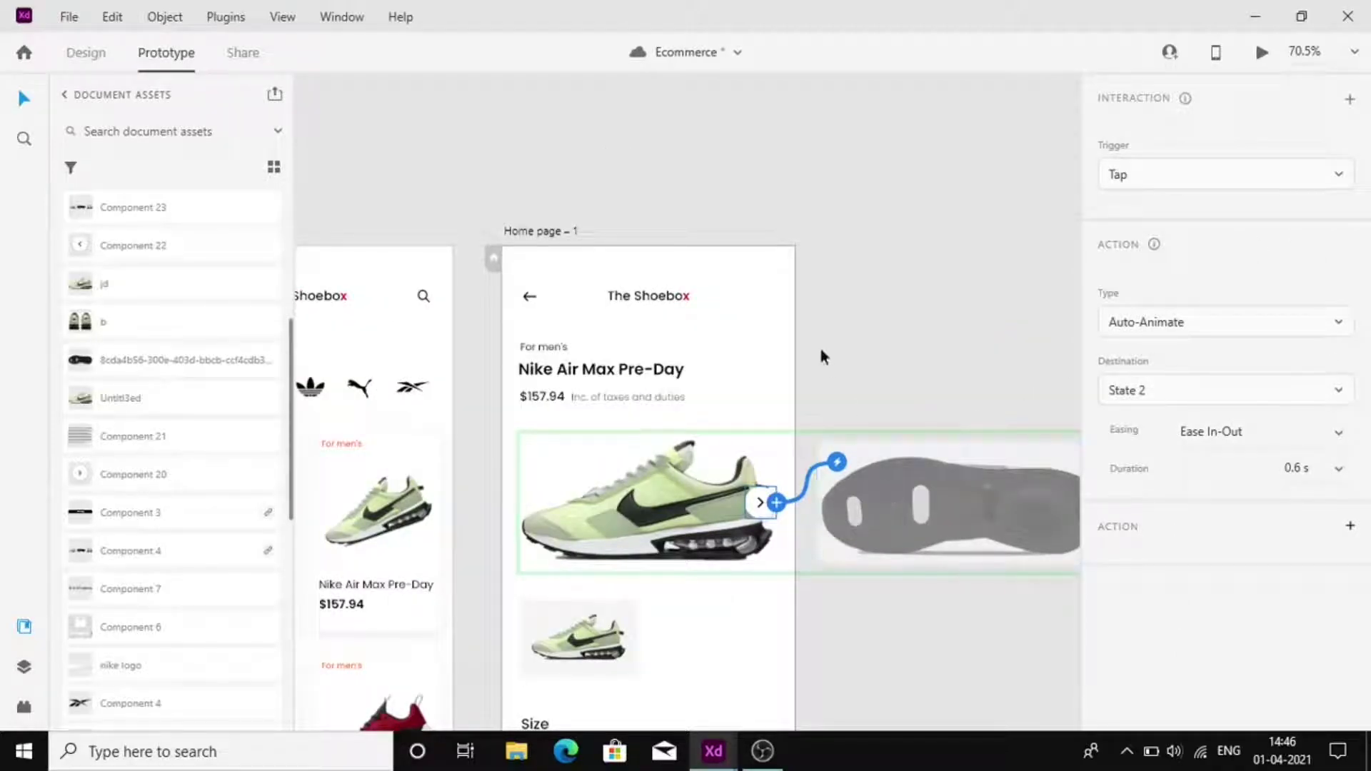
In State 2, set tap-triggered Auto-Animate links from the right-pointing arrow to State 3 and from the left-pointing arrow to Default State
left_click(821, 355)
left_click(728, 466)
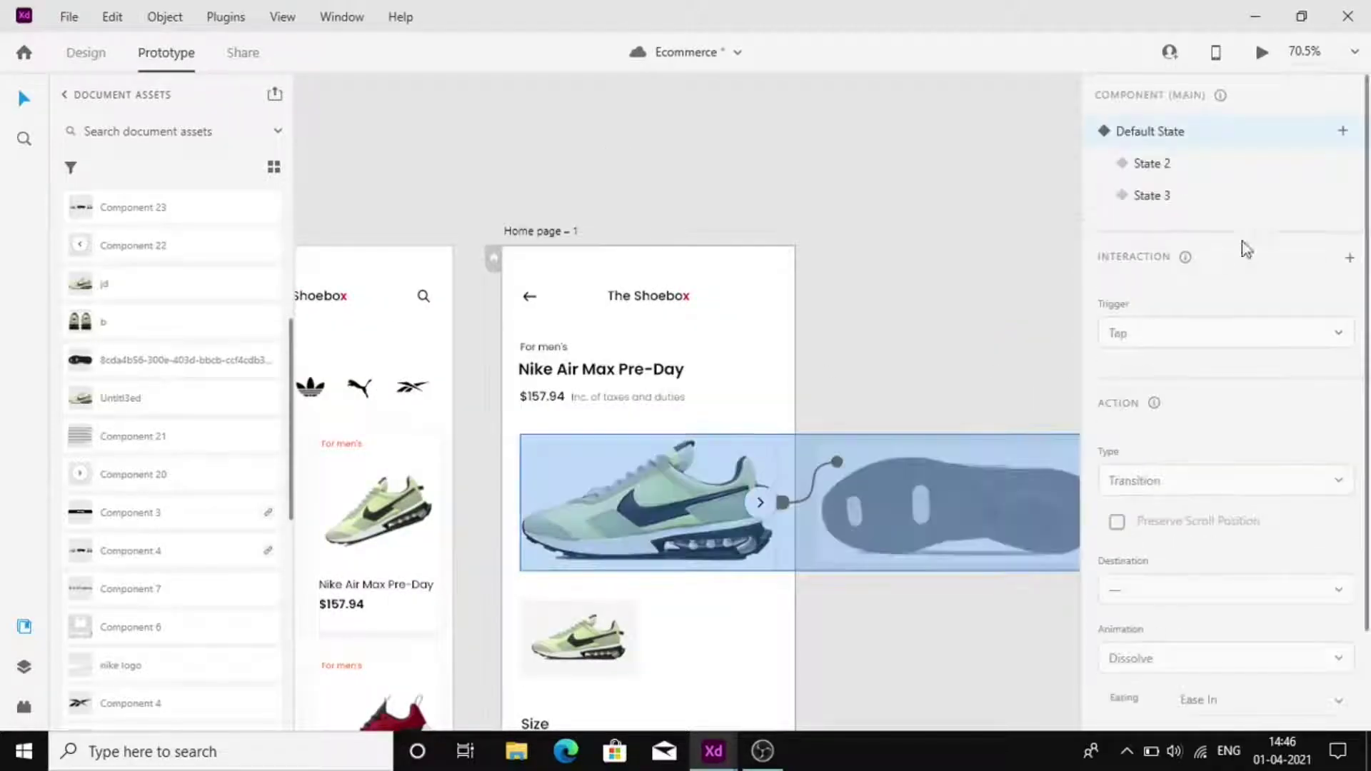
left_click(1215, 168)
double_click(763, 502)
left_click(776, 503)
left_click(1225, 389)
left_click(1228, 483)
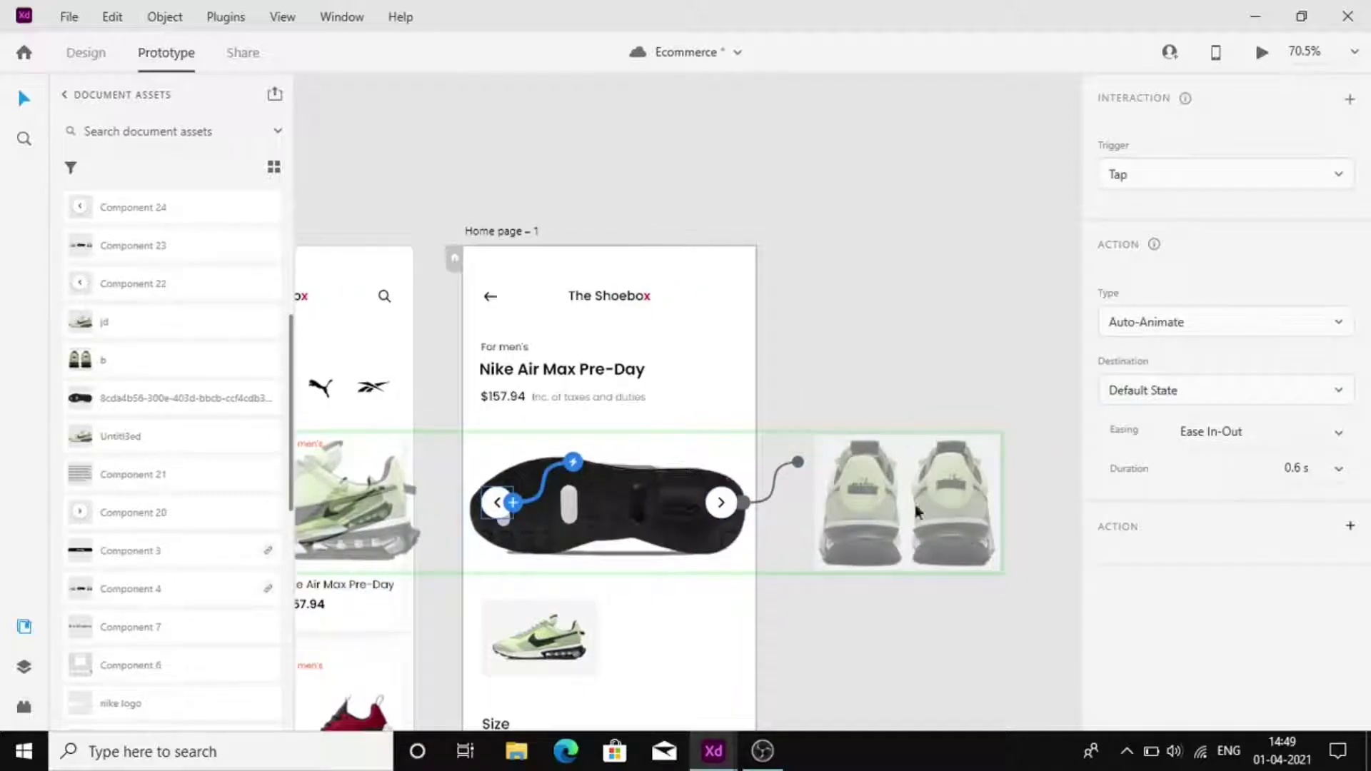
In State 3, link the left-pointing arrow to State 2, and switch the gallery component back to its Default State
left_click(914, 507)
left_click(694, 526)
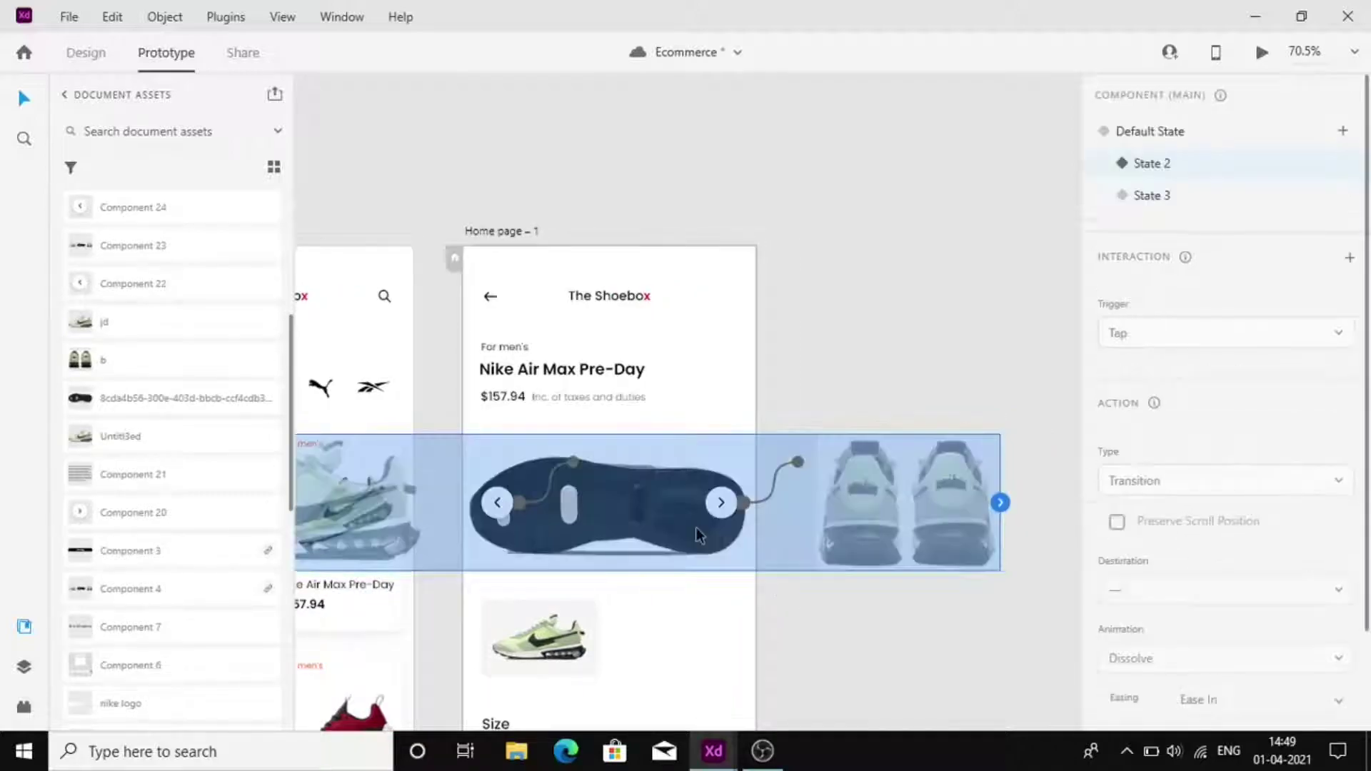
left_click(1153, 196)
double_click(504, 505)
left_click_drag(513, 503, 573, 462)
left_click(1256, 390)
left_click(1194, 486)
left_click(736, 549)
left_click(1143, 130)
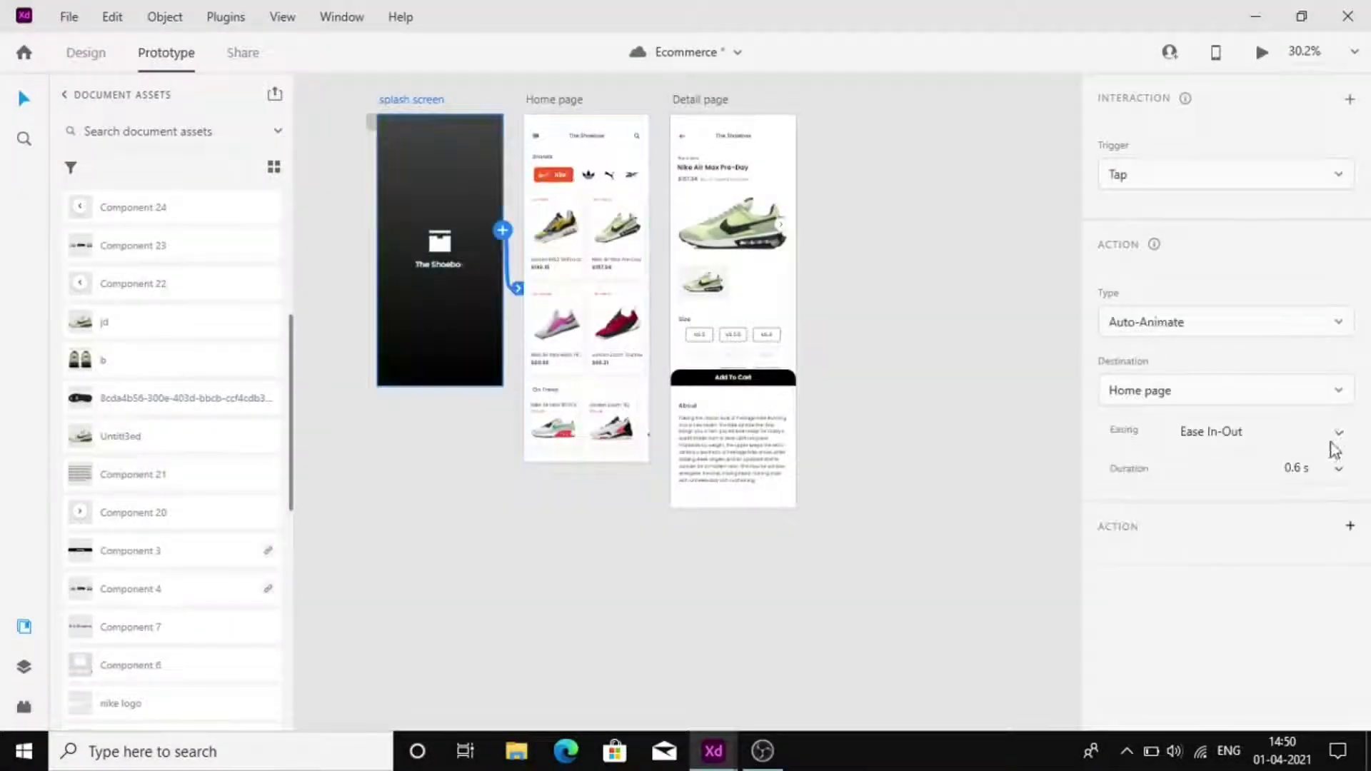
Set the splash screen's link to the Home page to a Dissolve transition with Ease In-Out easing and a 0.4 s duration
left_click(1330, 449)
left_click(1171, 434)
left_click(1214, 324)
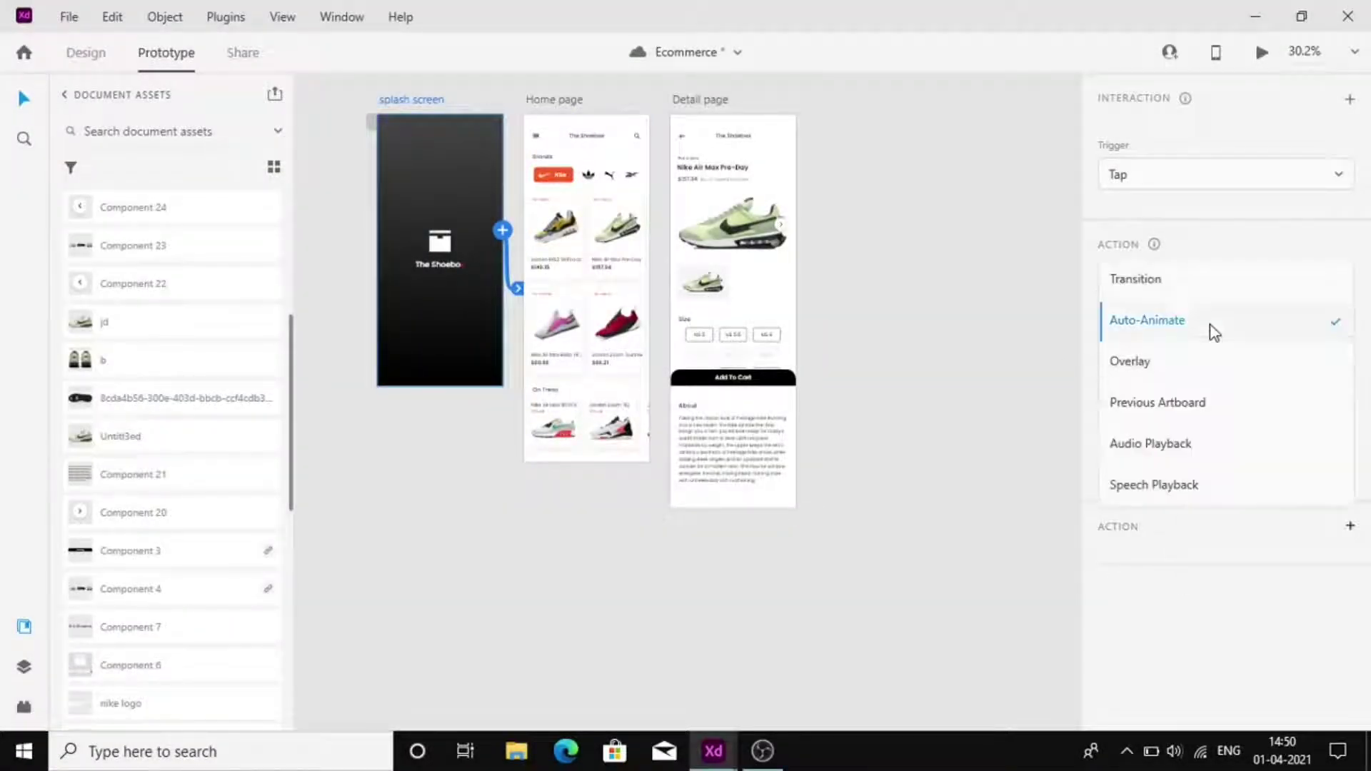
left_click(1185, 286)
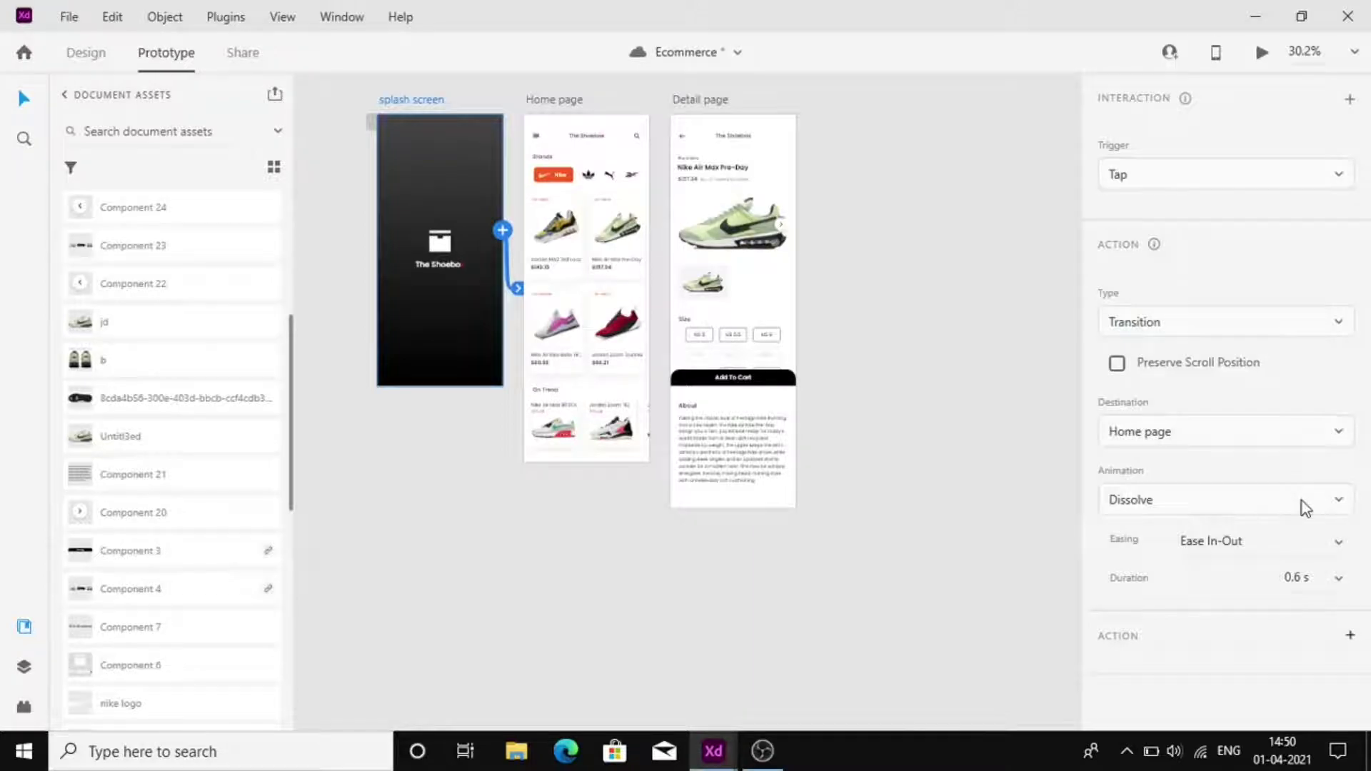
left_click(1301, 500)
left_click(1212, 336)
left_click(1337, 577)
left_click(1278, 536)
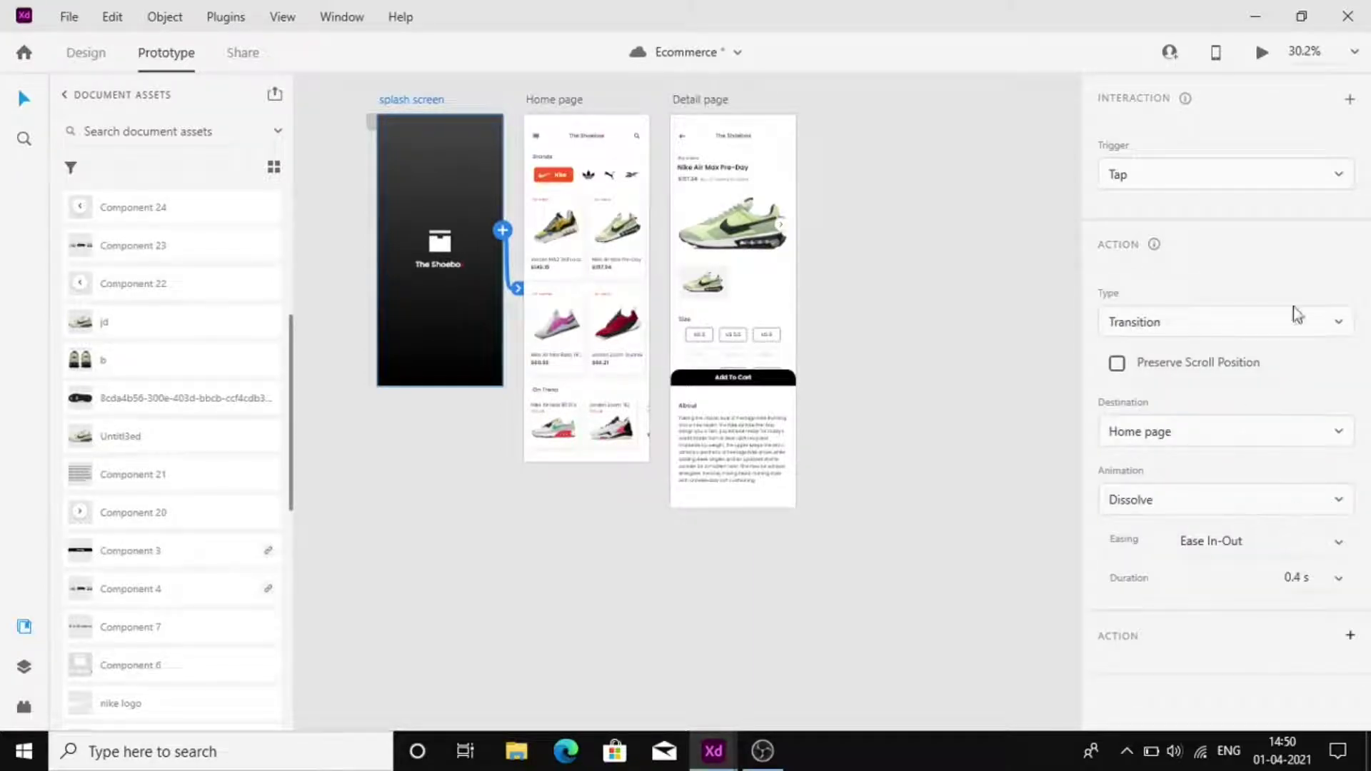
Trigger the splash screen's transition by Time with a 0.4 s delay
left_click(1294, 183)
left_click(1292, 254)
left_click(1338, 216)
left_click(1294, 178)
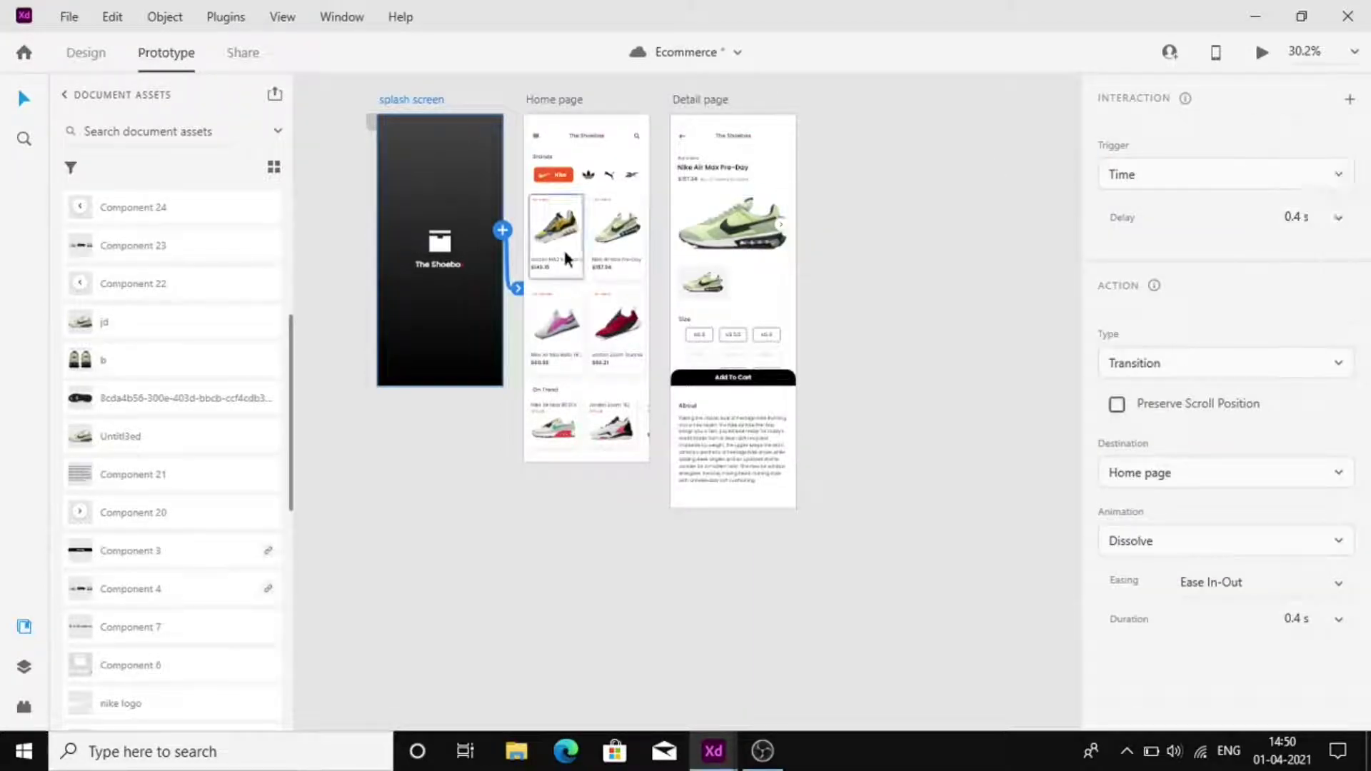
Link the Nike Air Max Pre-Day card on the Home page to the Detail page with a tap-triggered Auto-Animate action and Ease In-Out easing
scroll(565, 252, "up", 5)
left_click(722, 302)
left_click_drag(791, 209, 927, 208)
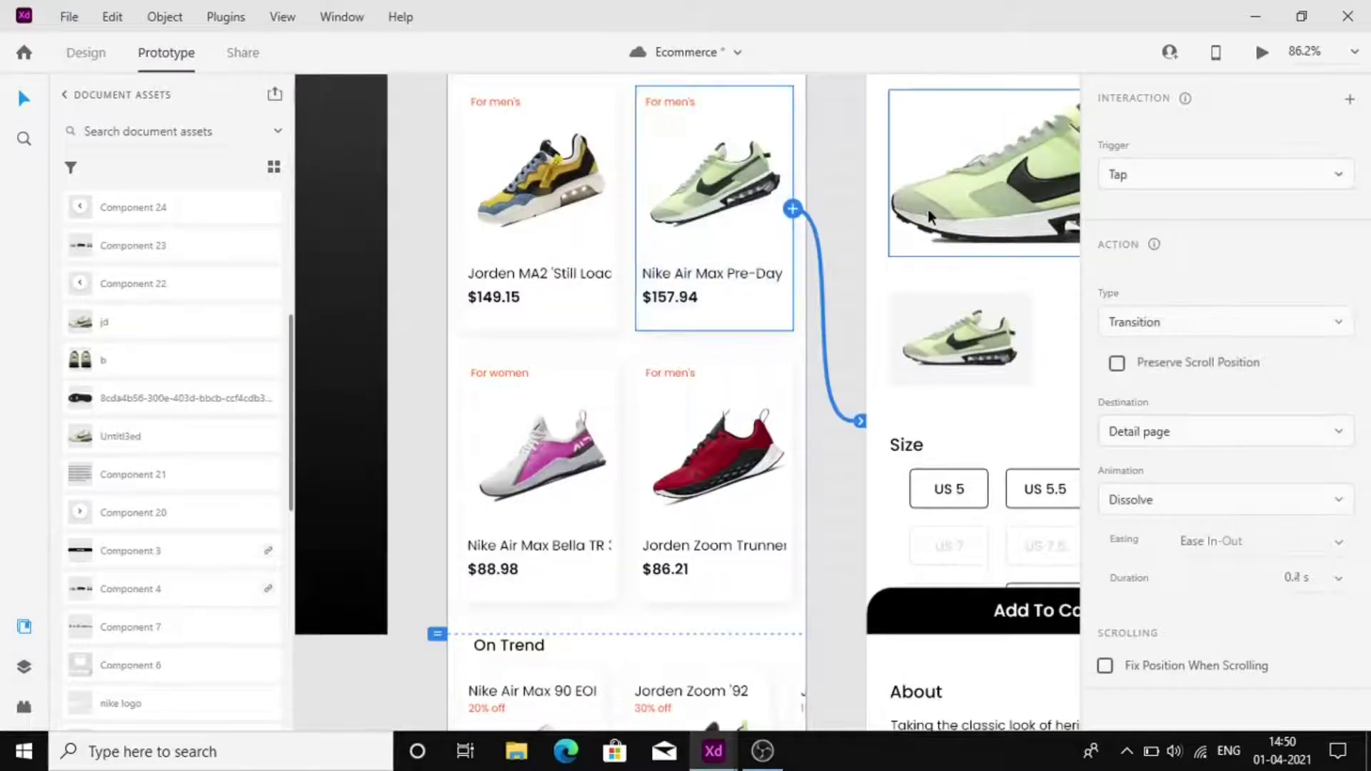
left_click(1312, 334)
left_click(1222, 326)
left_click(1338, 435)
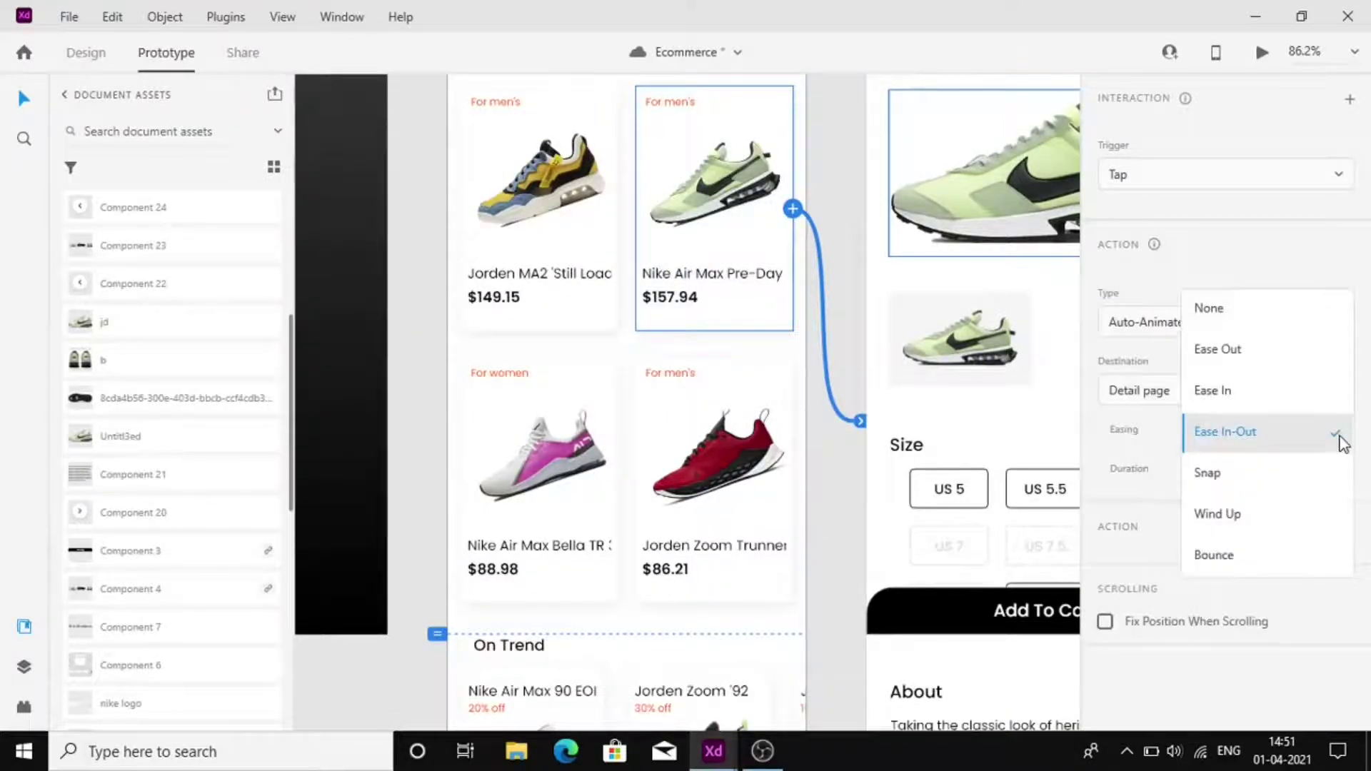
left_click(1300, 437)
Link the Detail page's back arrow to the Home page
scroll(1013, 392, "down", 3)
left_click(887, 137)
left_click_drag(891, 138, 774, 186)
left_click(566, 252)
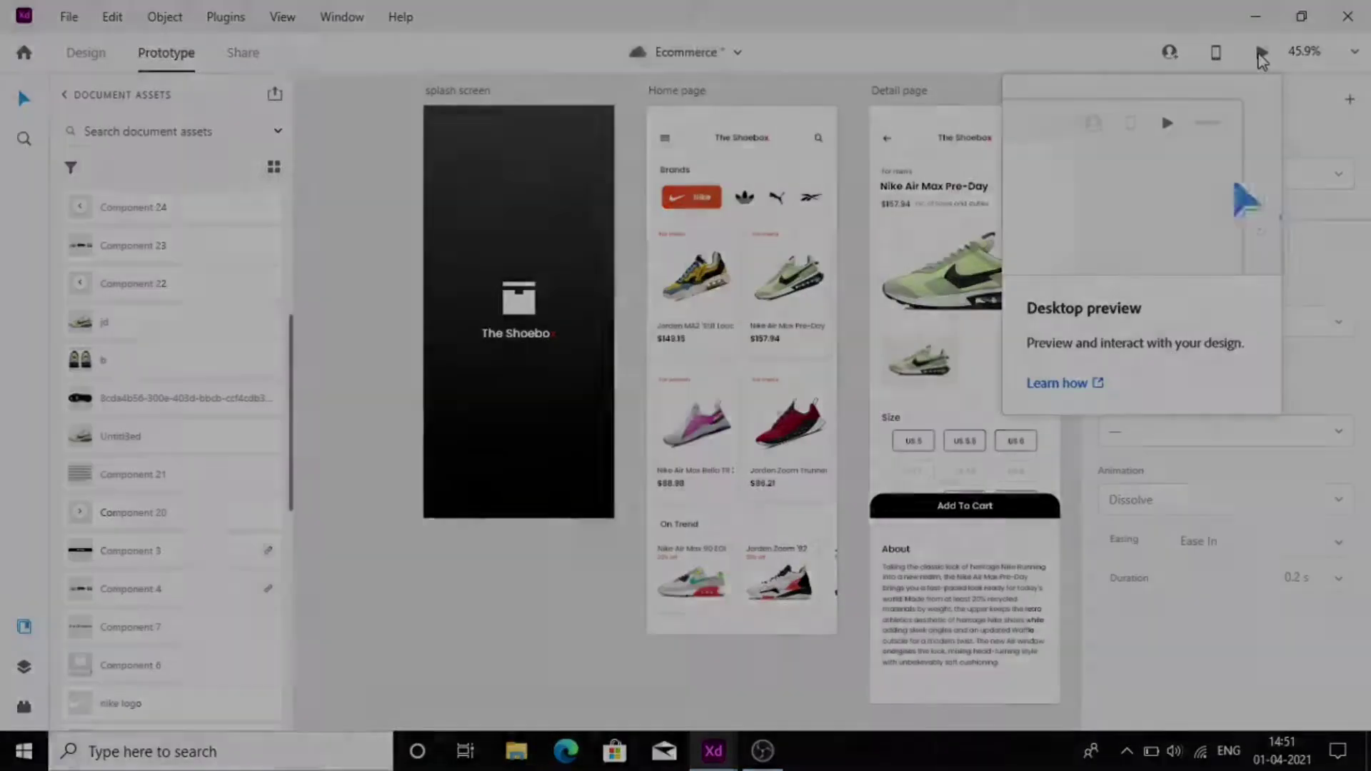
Preview the prototype, testing the Nike Air Max Pre-Day card, the back arrow, Home page scrolling and the image gallery
left_click(1260, 54)
left_click(719, 398)
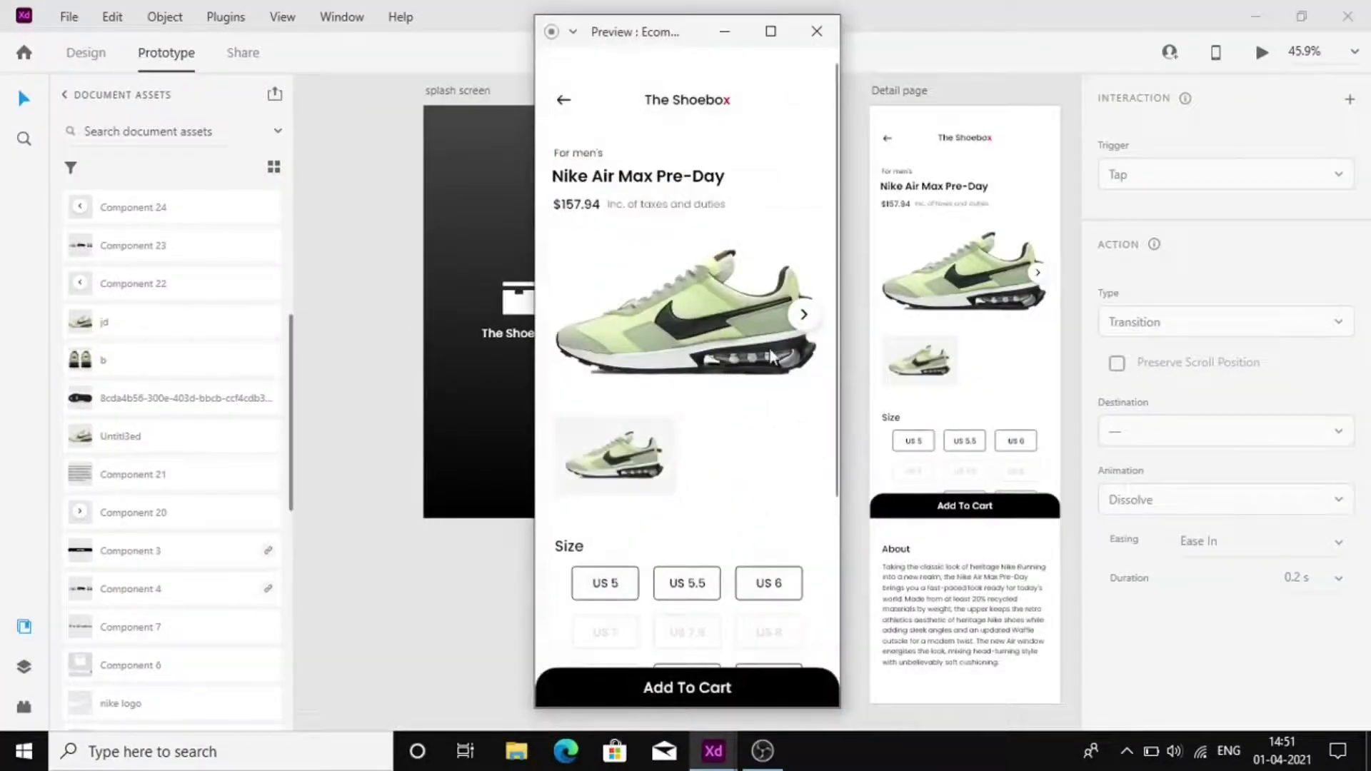
left_click(565, 102)
scroll(705, 298, "down", 3)
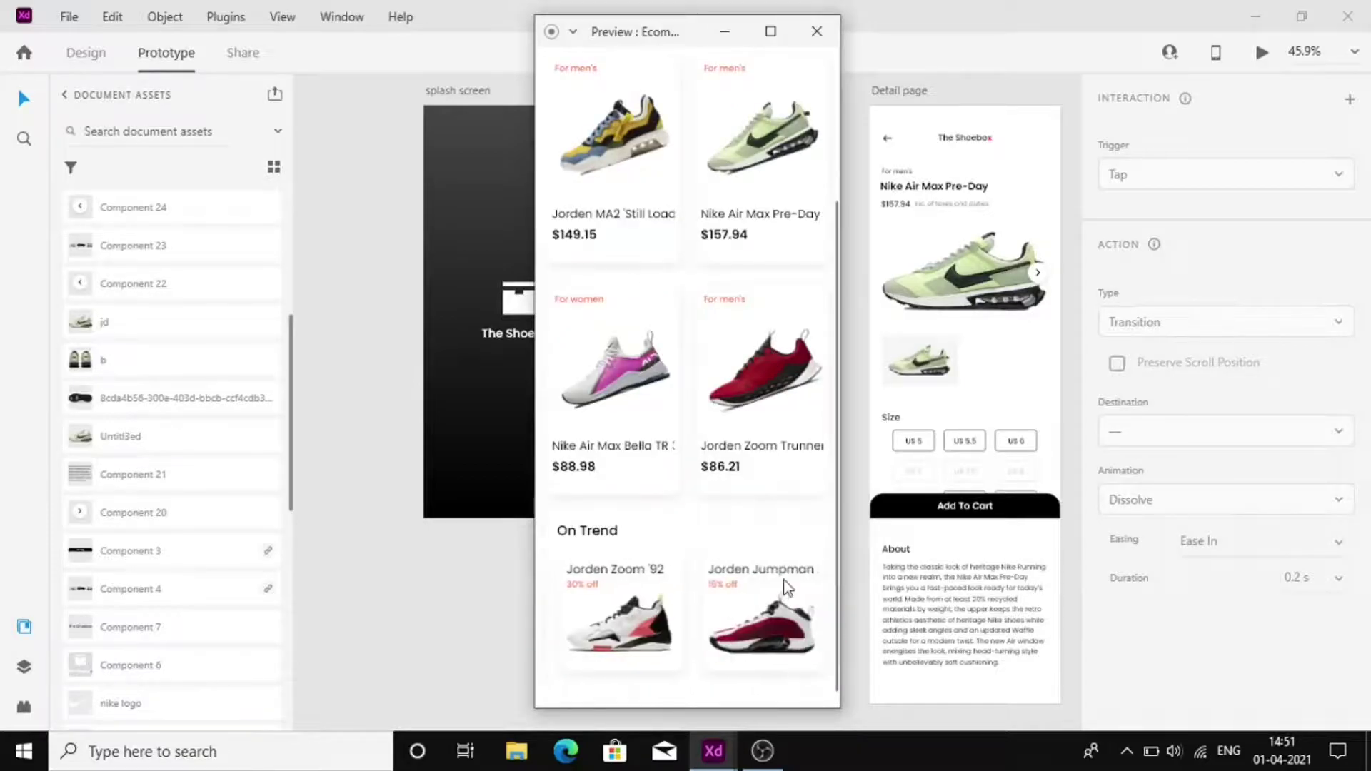
scroll(724, 451, "up", 3)
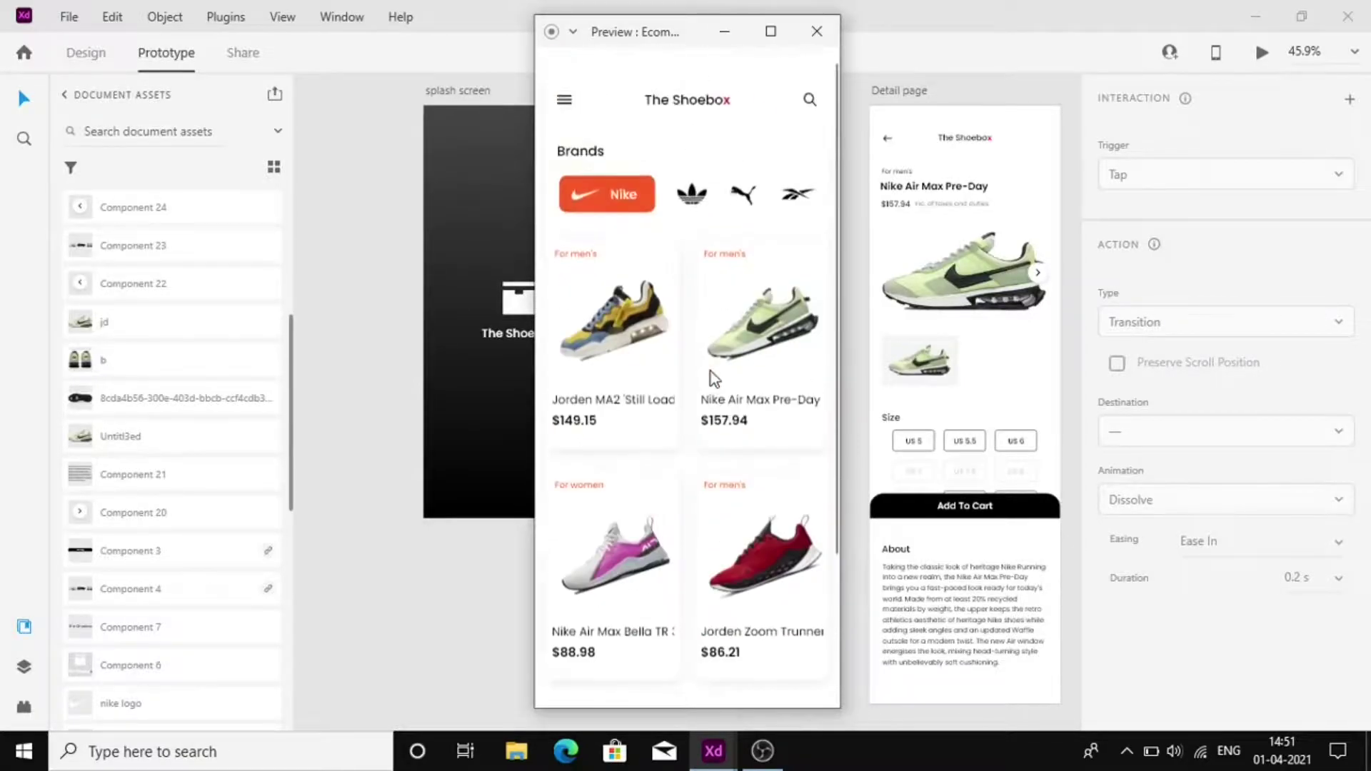
left_click(748, 354)
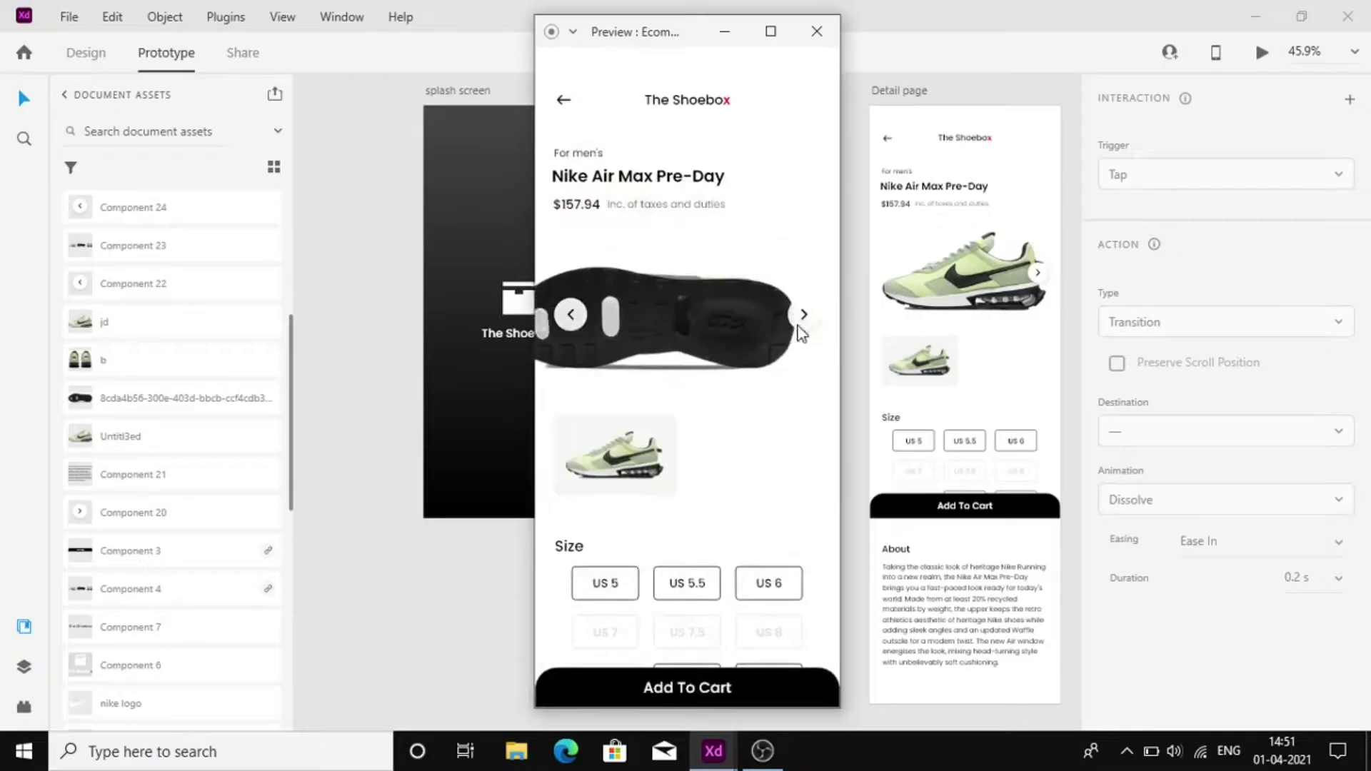